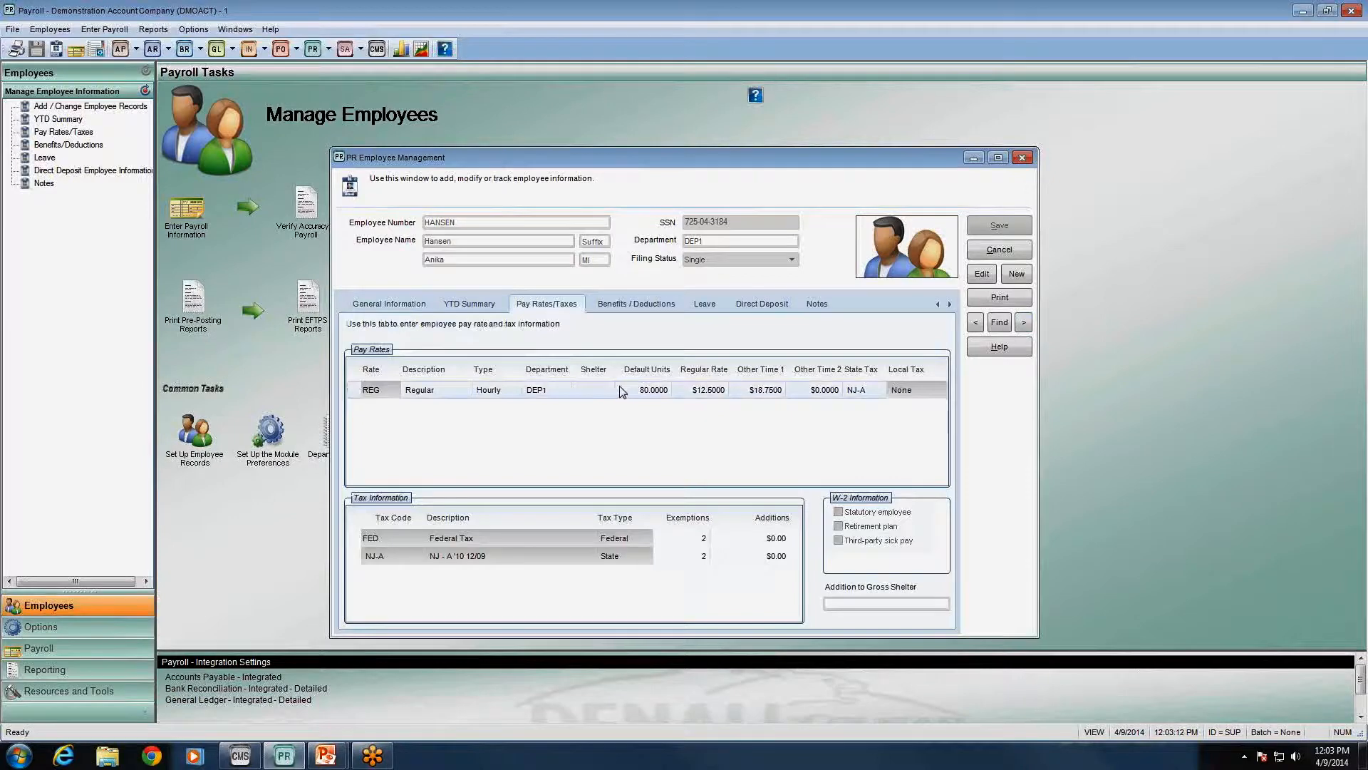
- Check the employee's default units, close the employee record, and open payroll entry using batch AAAAAC
left_click(643, 389)
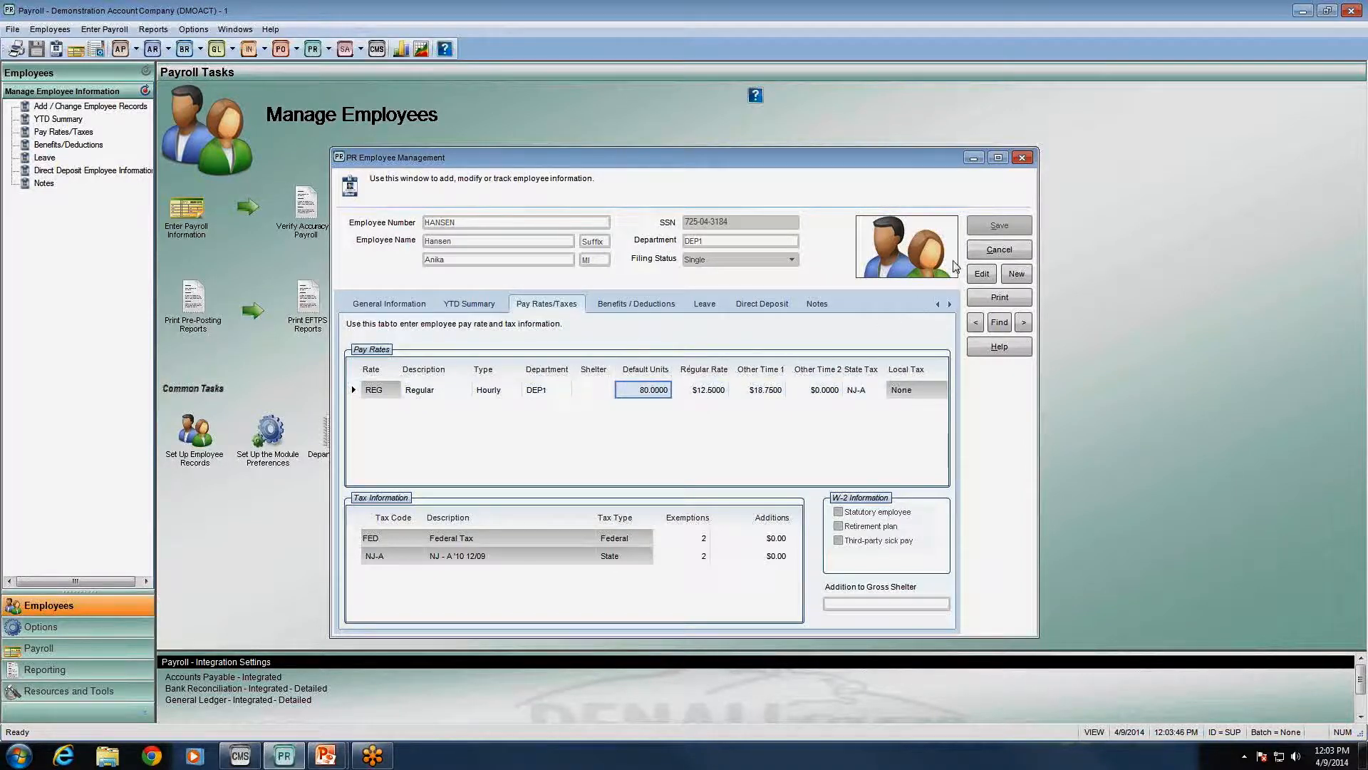
left_click(1014, 249)
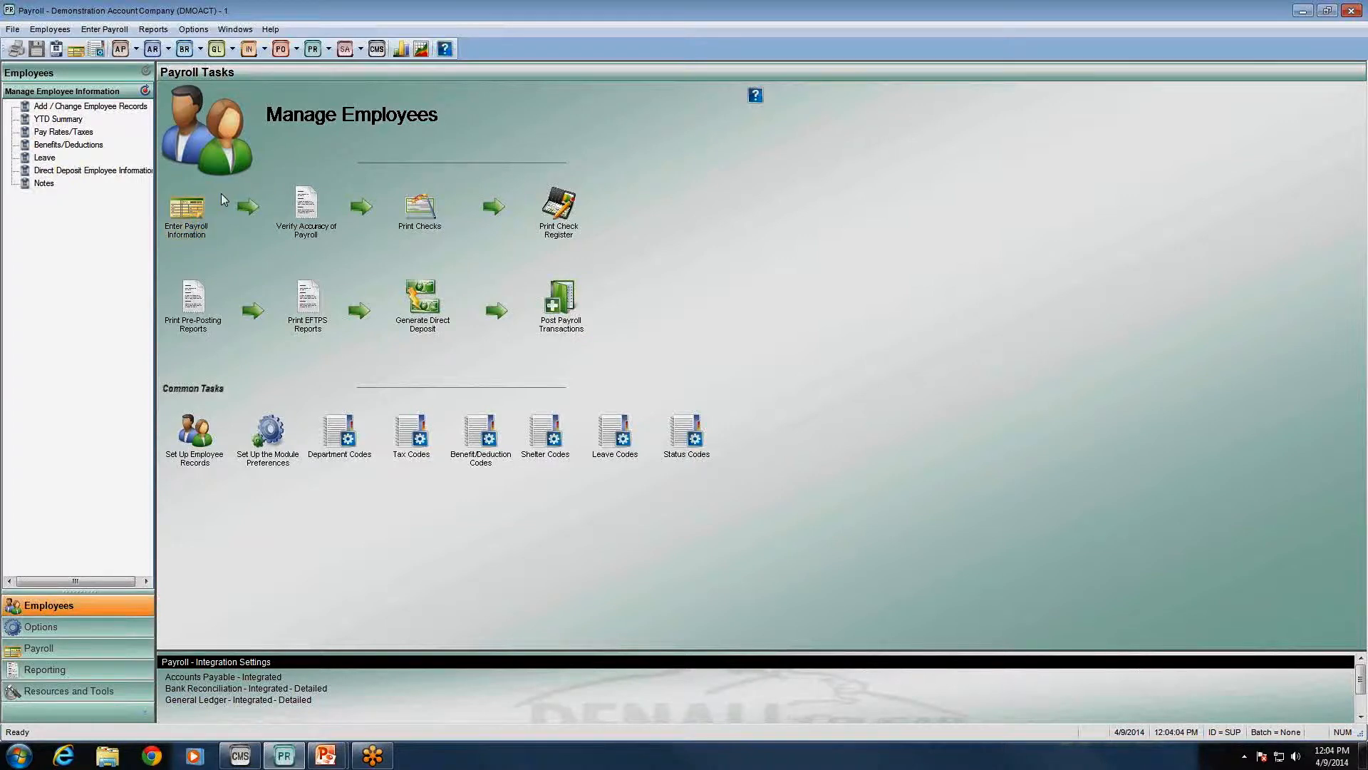
left_click(192, 219)
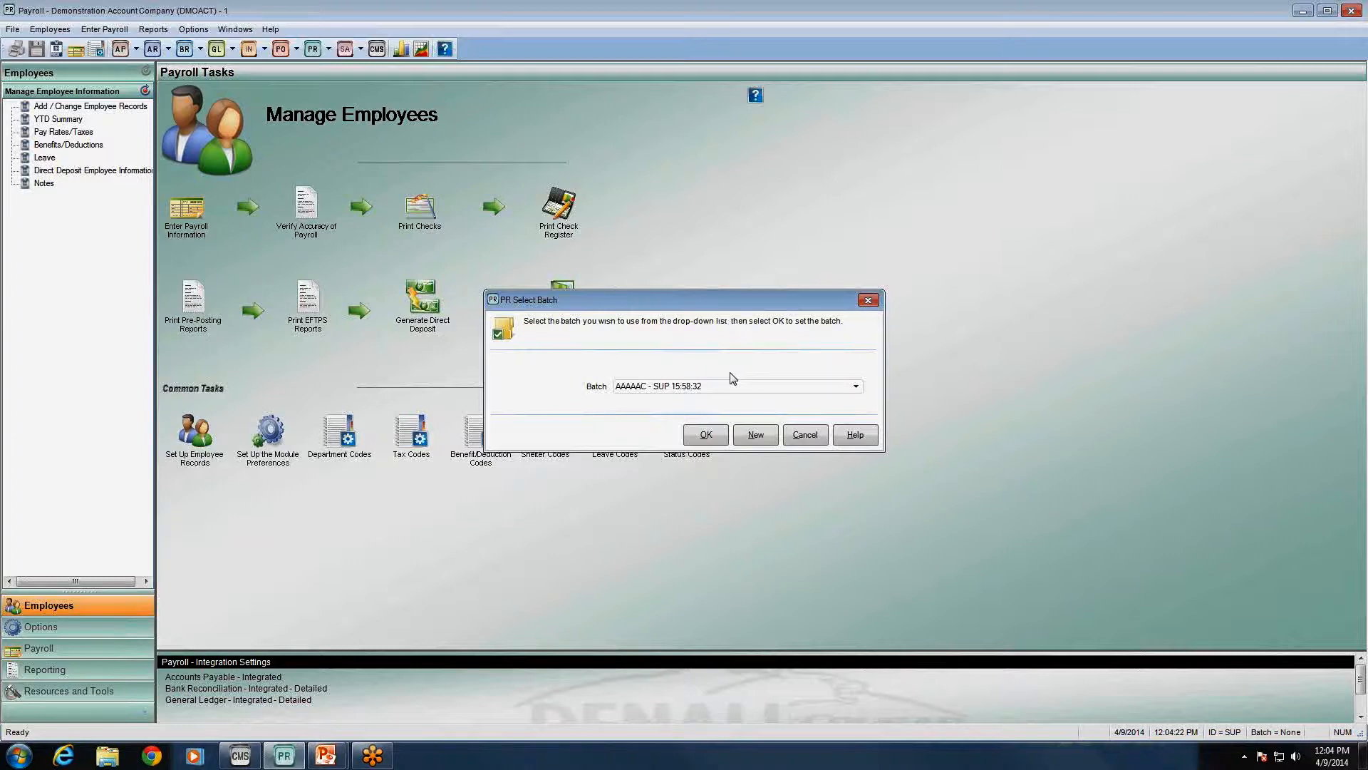
left_click(856, 389)
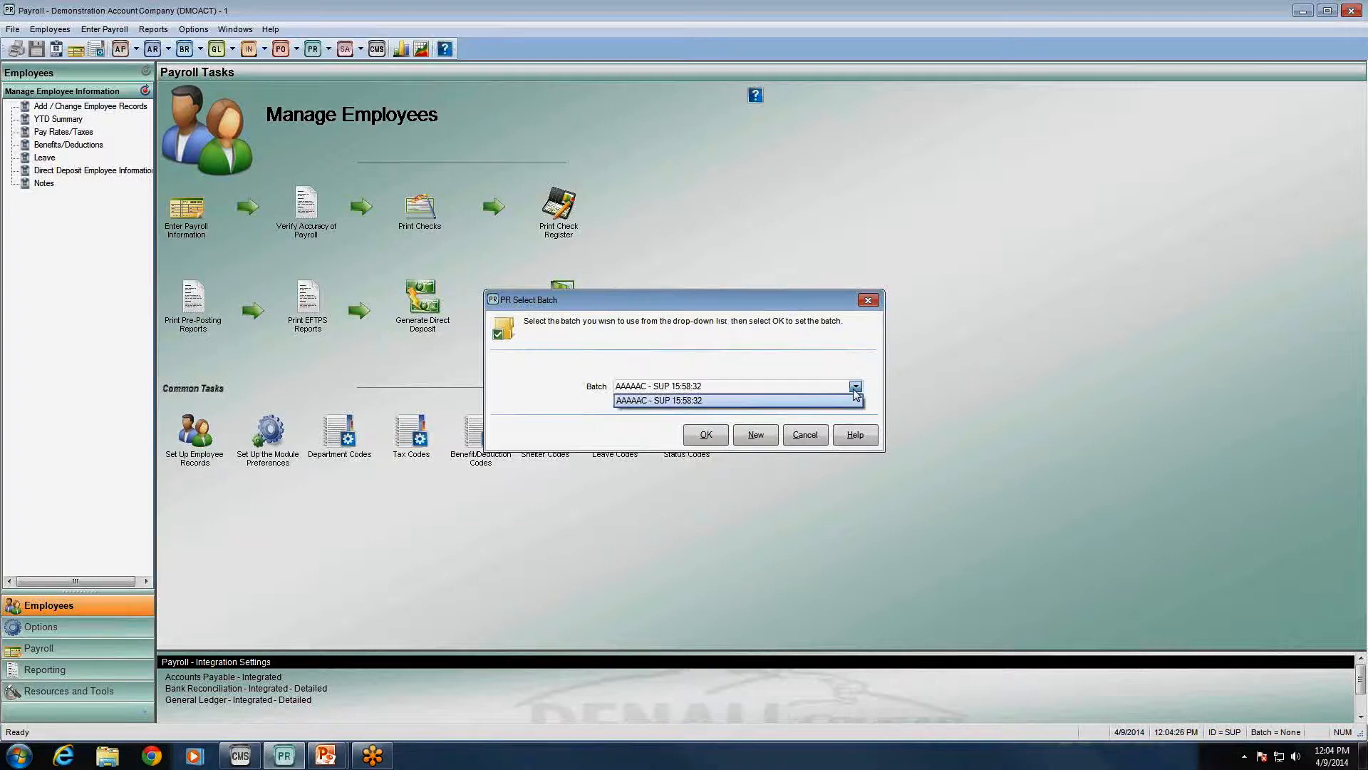
left_click(707, 408)
left_click(706, 435)
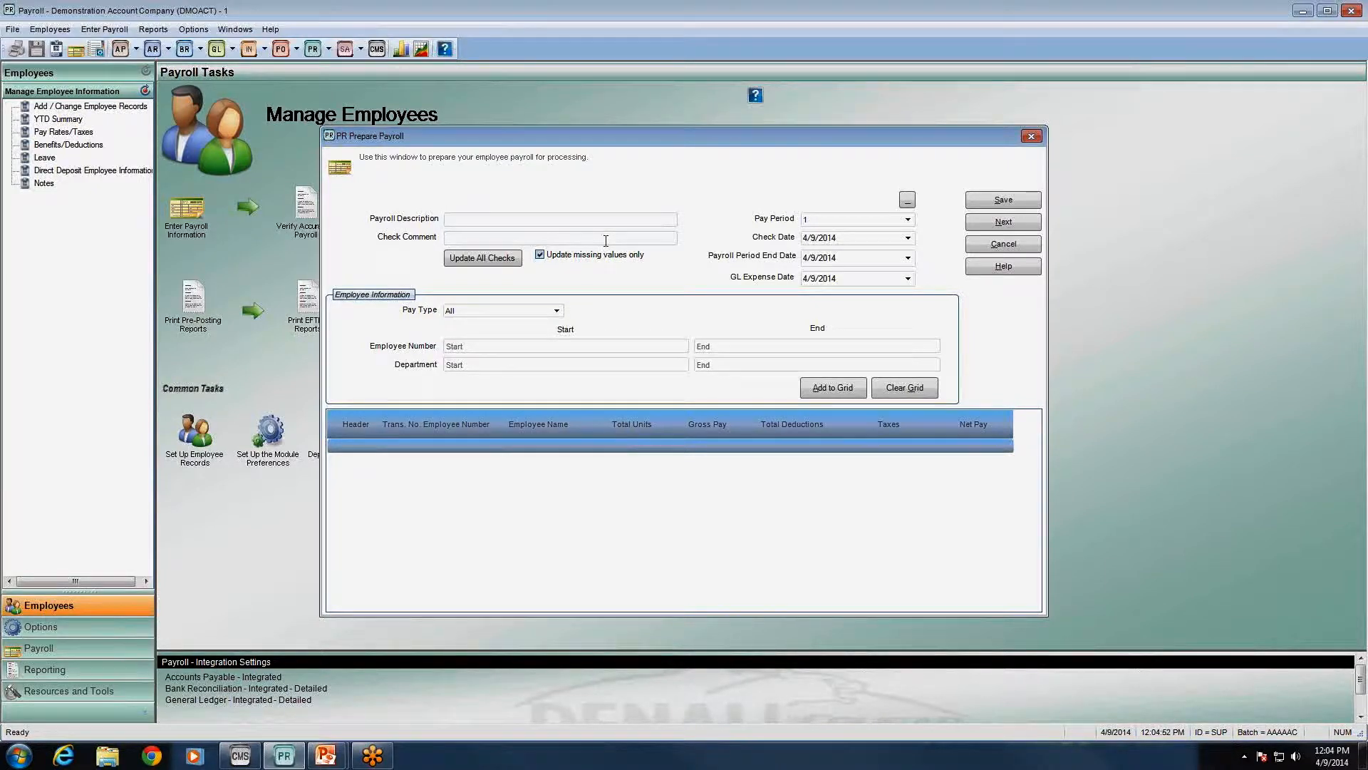
- Keep pay period 1 for the payroll and set the check date to 4/11/2014
left_click(907, 219)
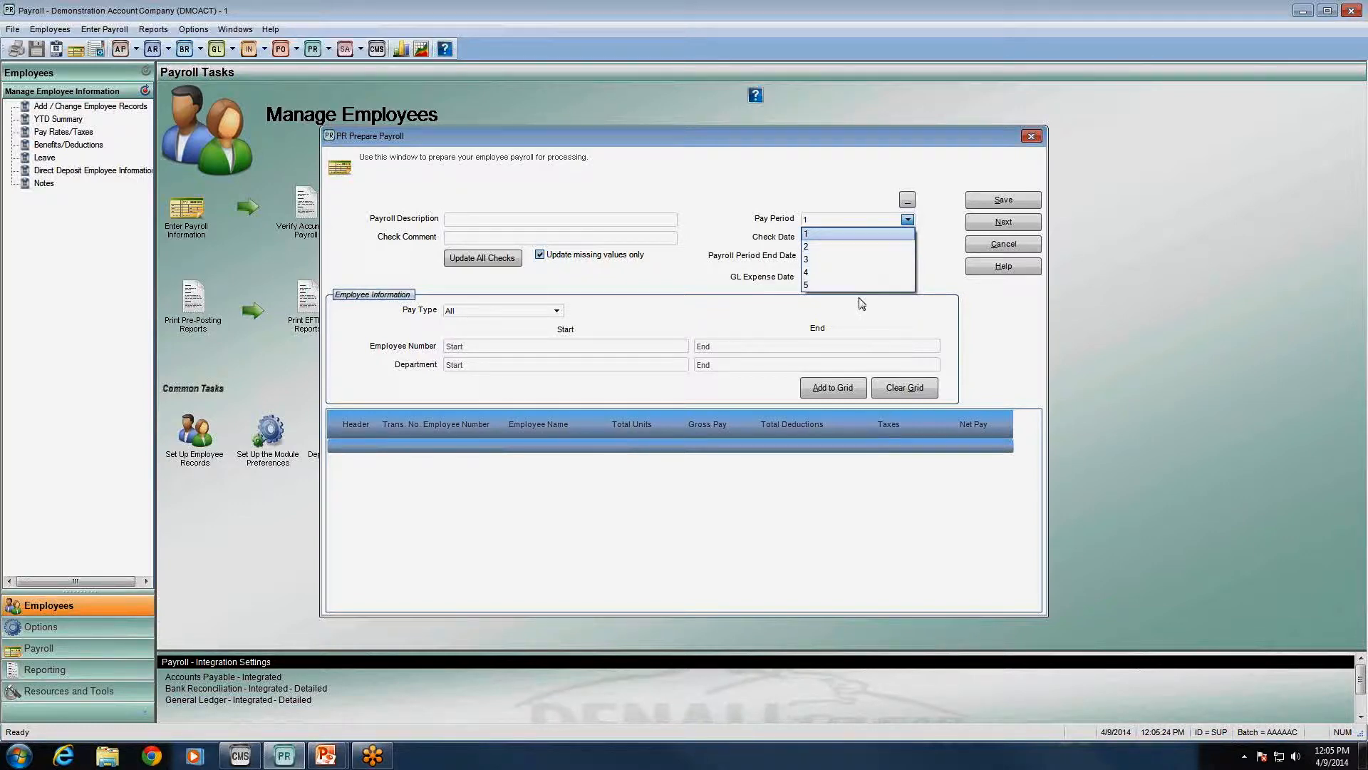
left_click(908, 221)
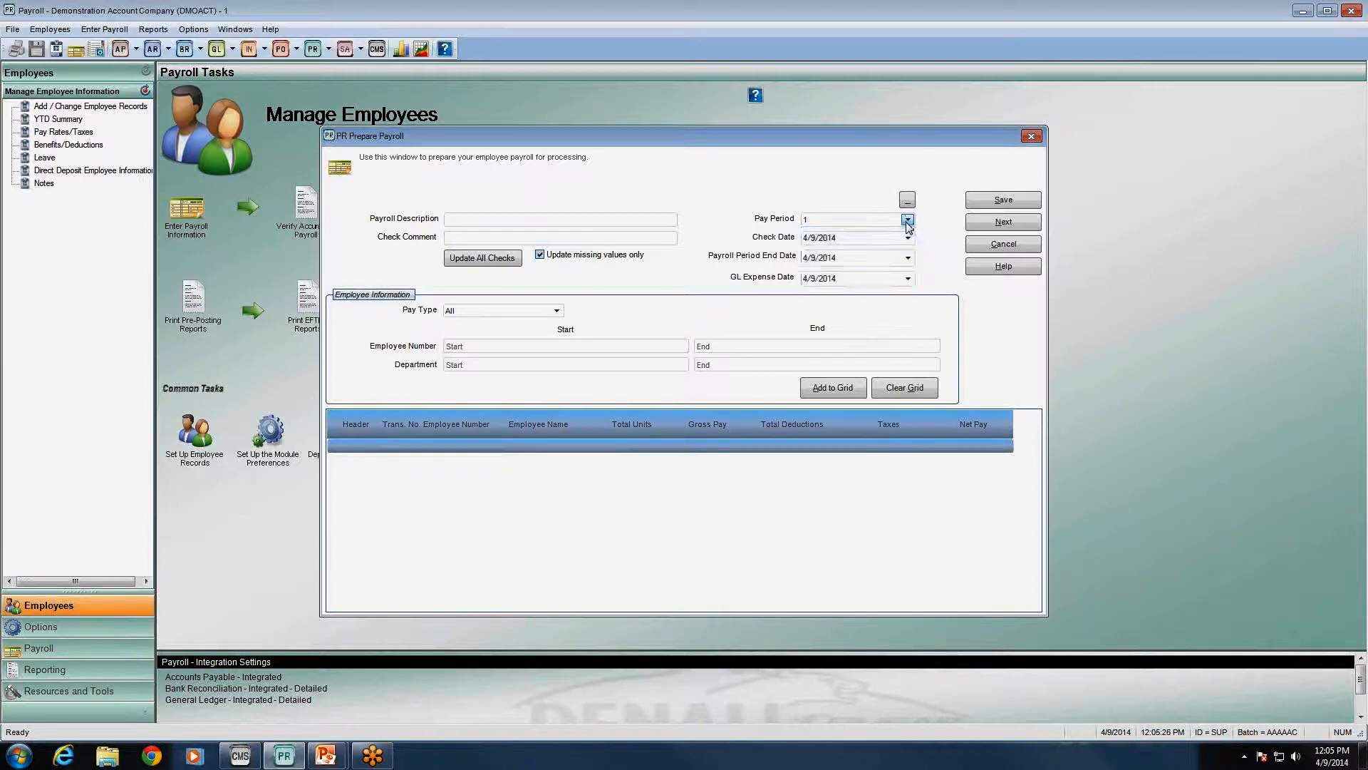
left_click(908, 238)
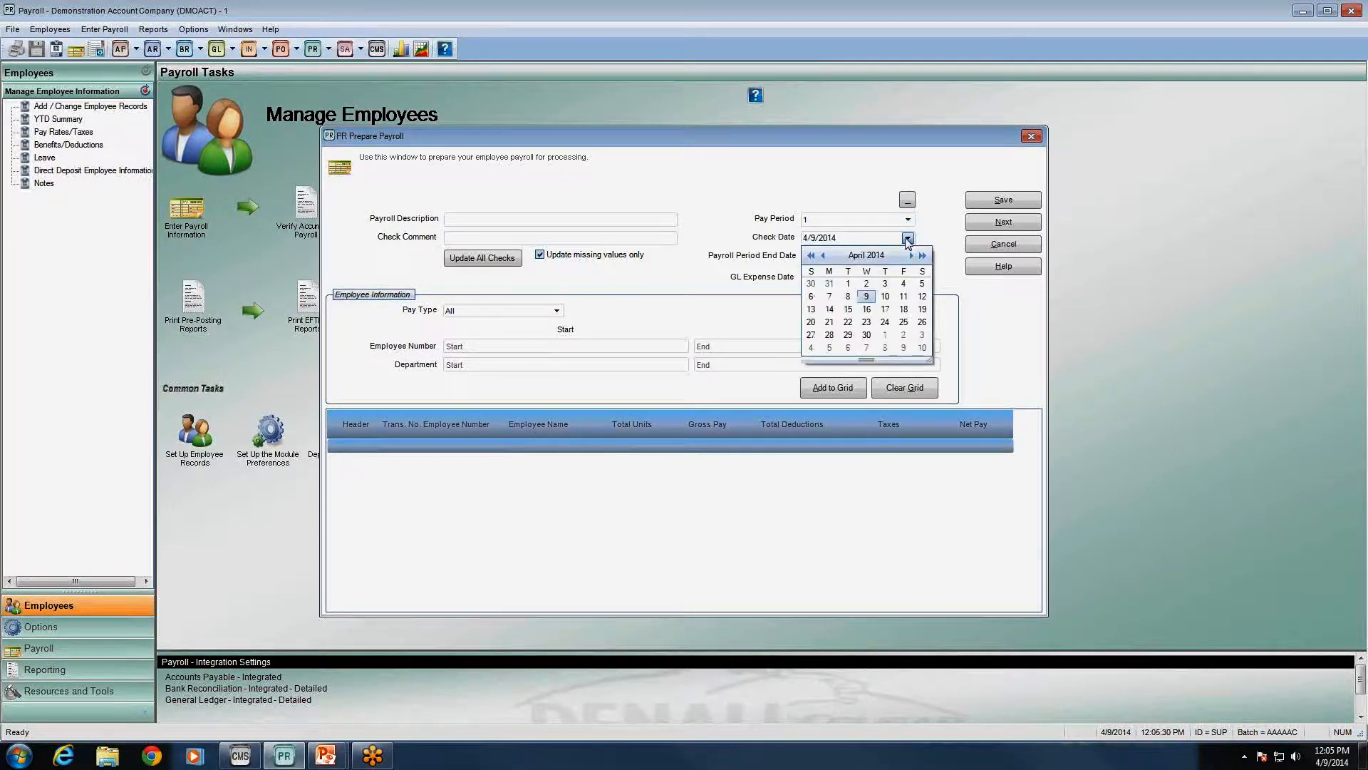
left_click(904, 296)
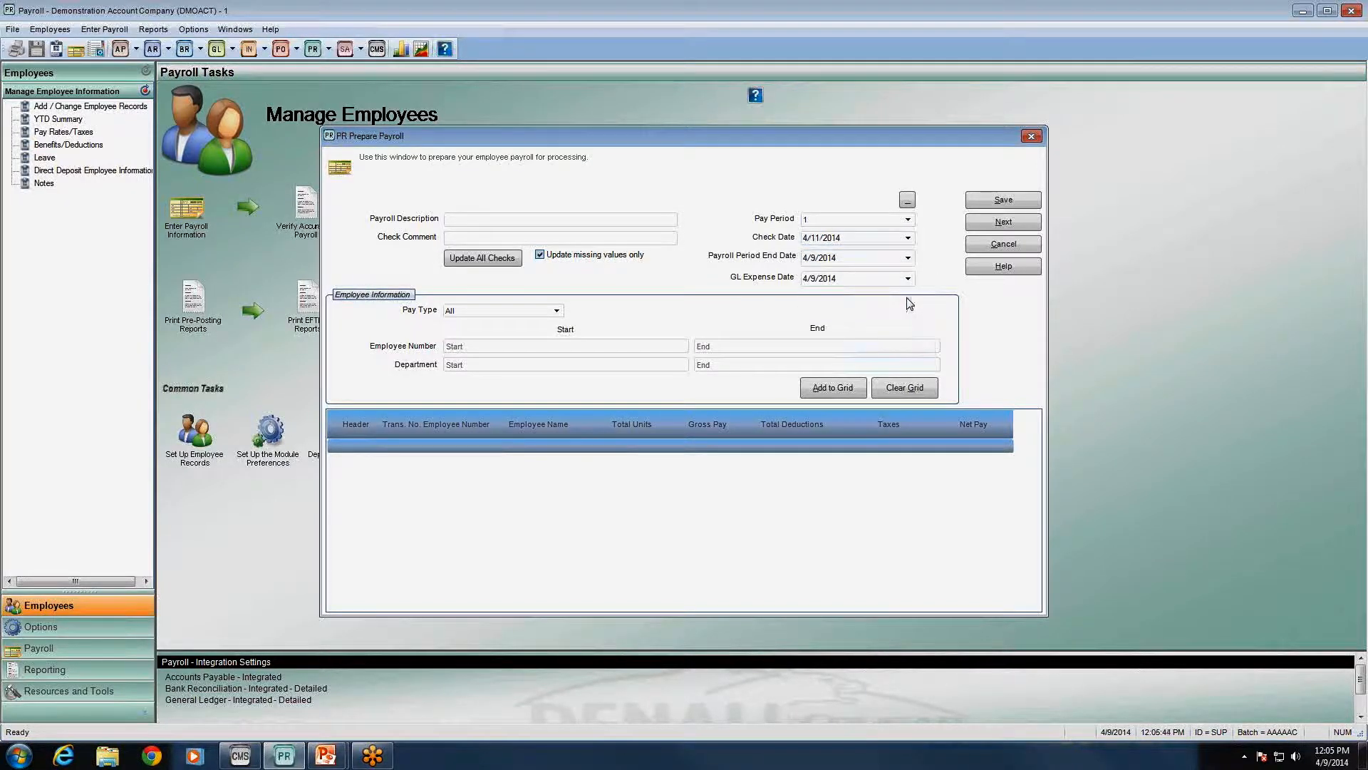
- Set the payroll period end date to 4/5/2014 and the GL expense date to 4/11/2014
left_click(908, 258)
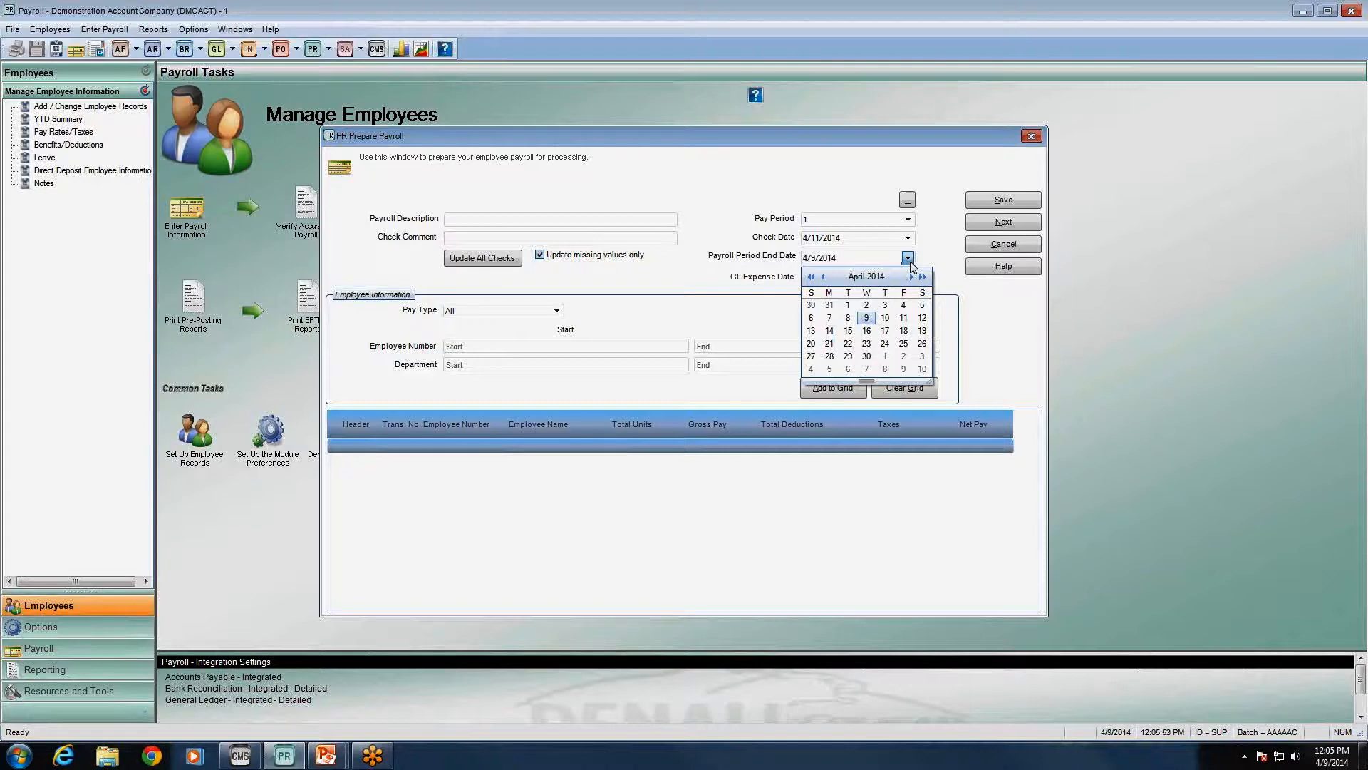
left_click(923, 305)
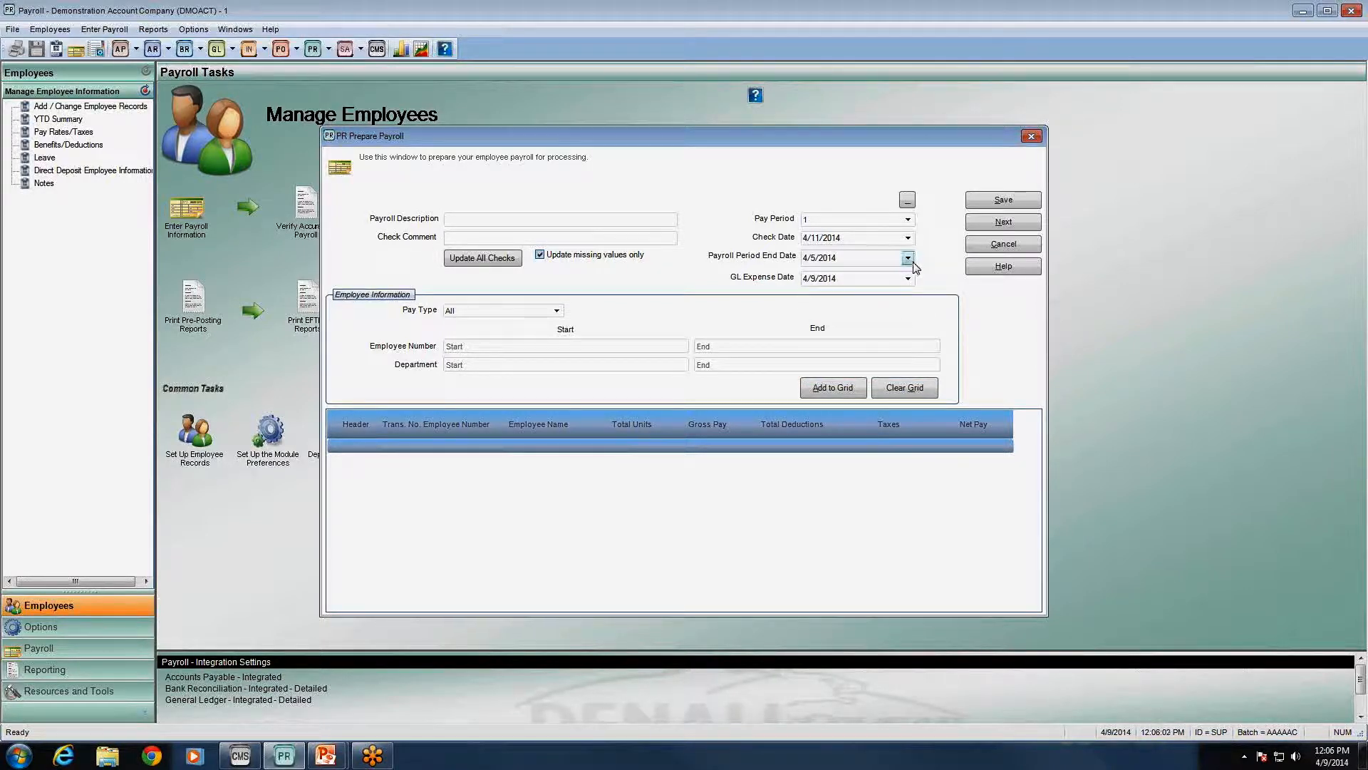
left_click(909, 278)
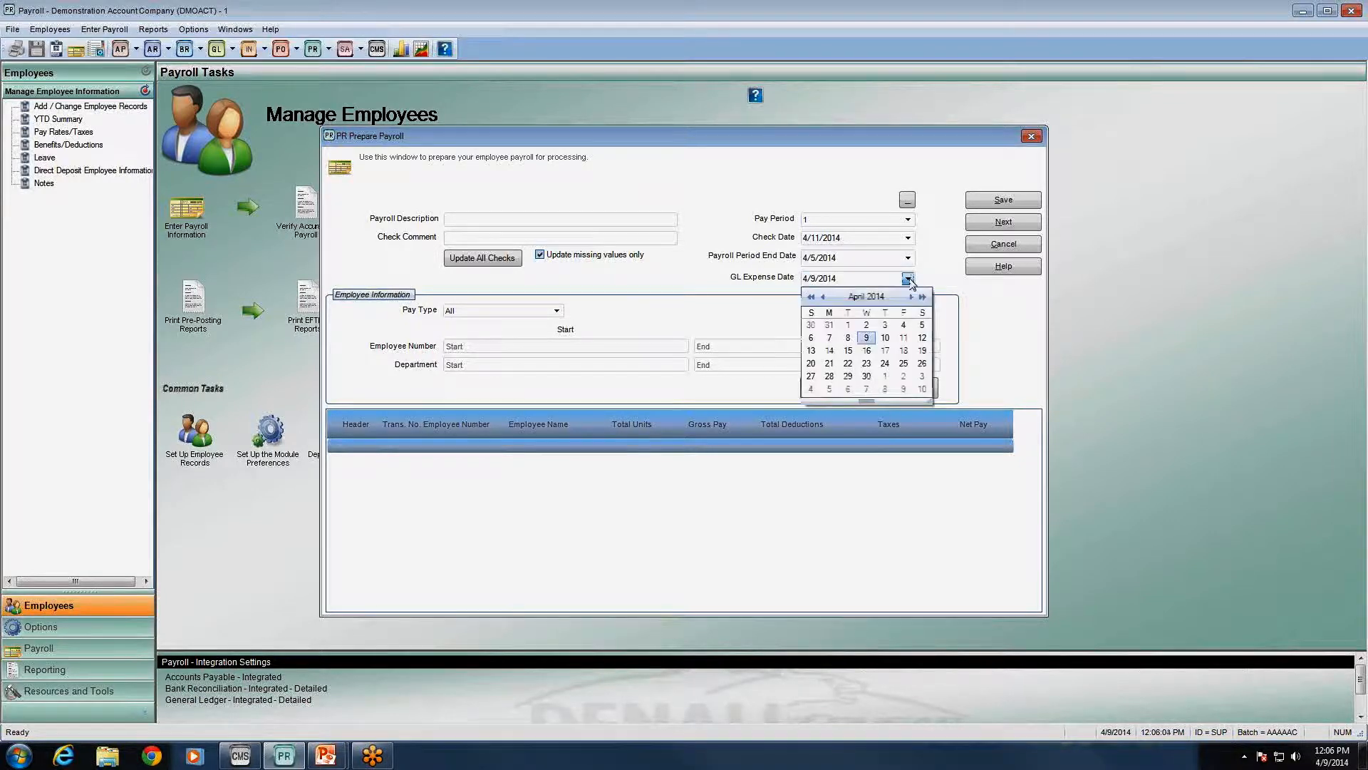
left_click(904, 339)
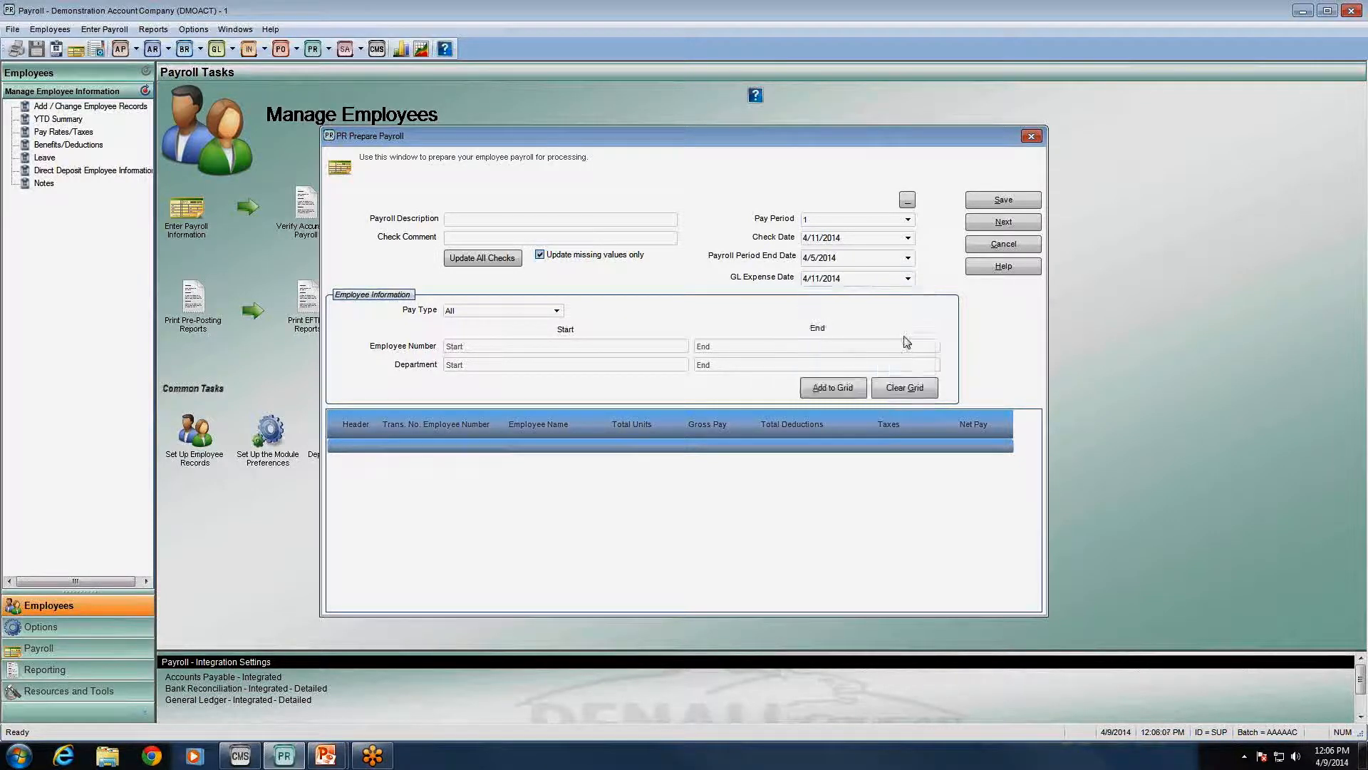
left_click(909, 279)
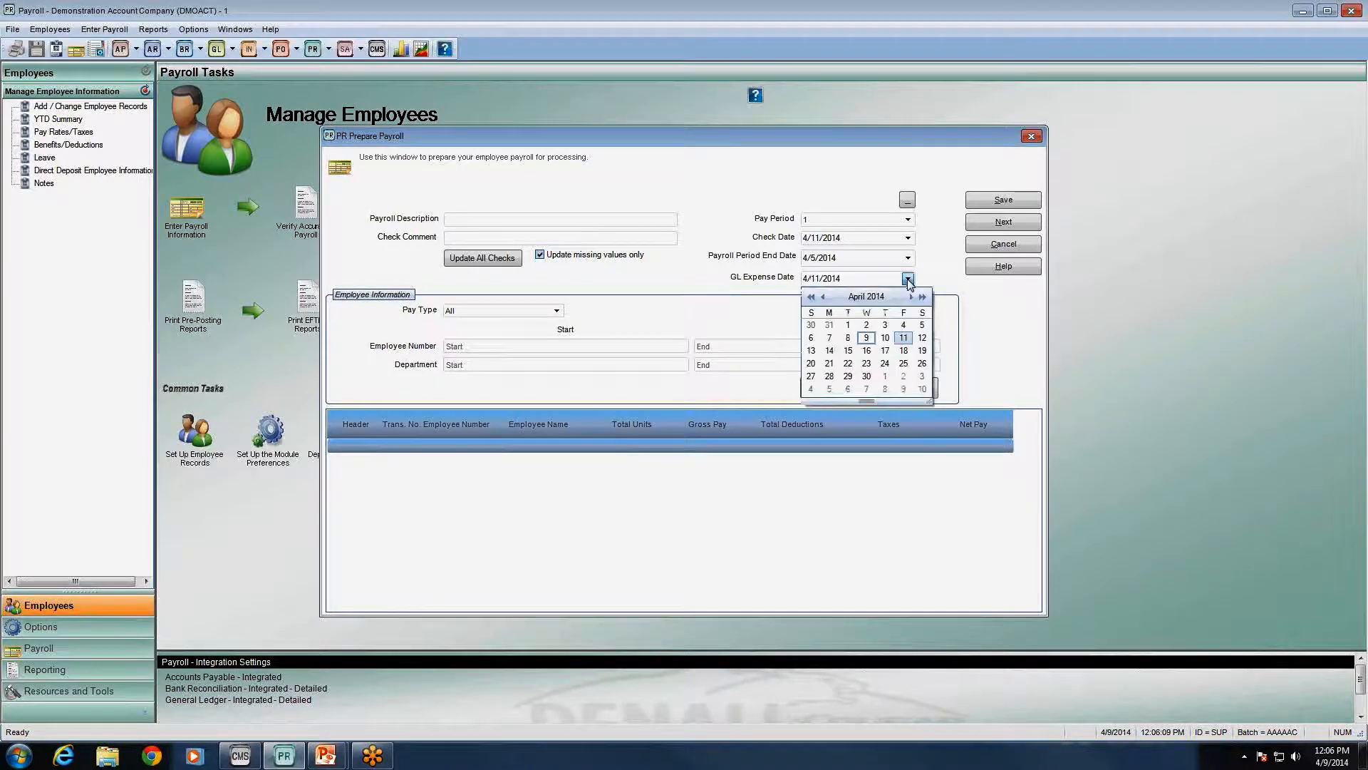
left_click(907, 339)
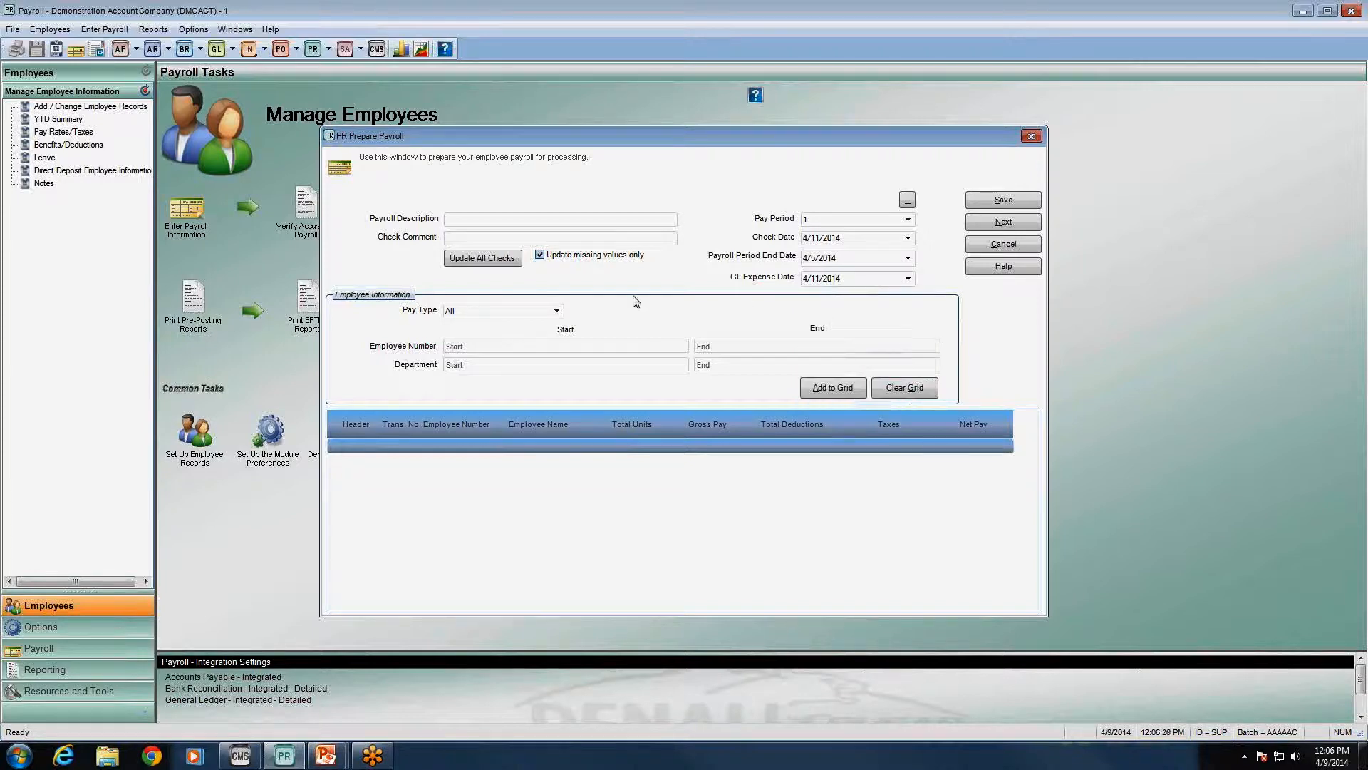
- Review the pay type options, keeping All, and look through the employee lookup for the start of the employee range
left_click(556, 311)
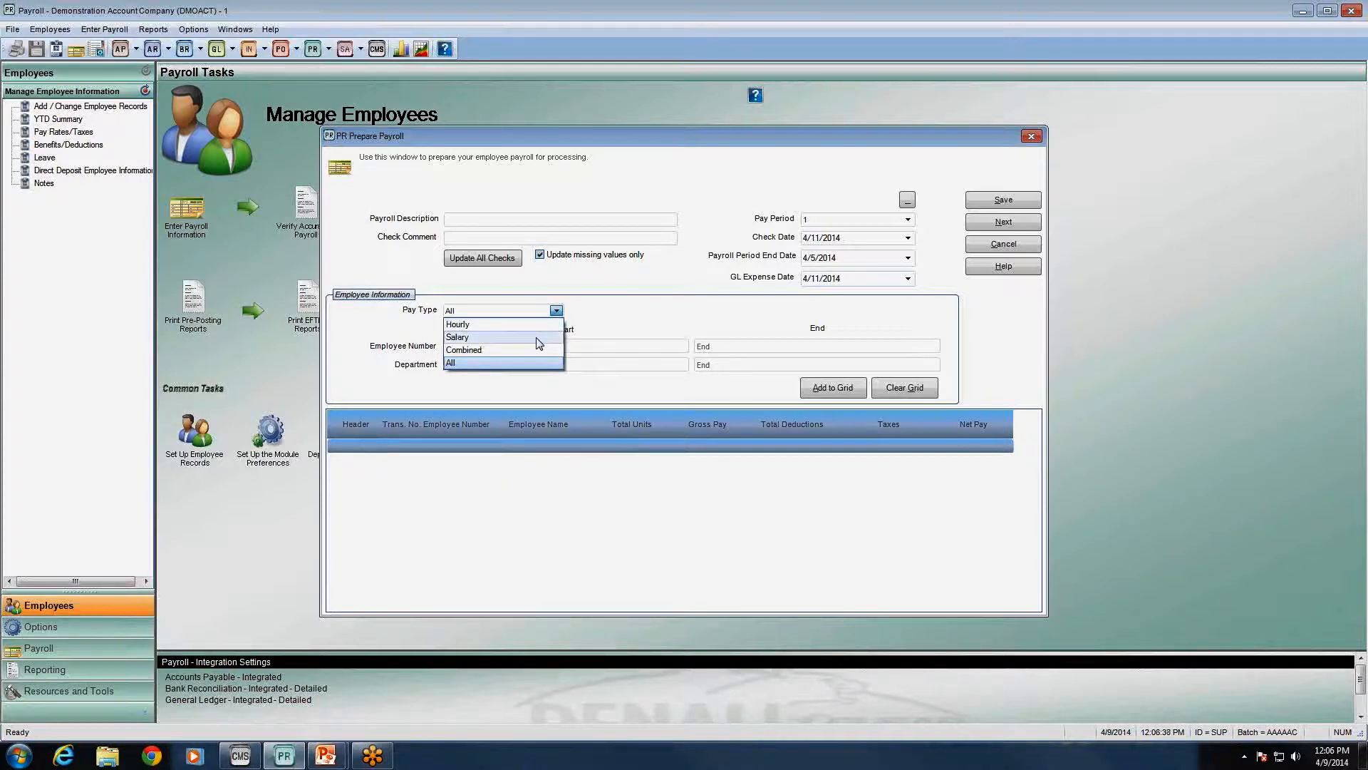
left_click(527, 373)
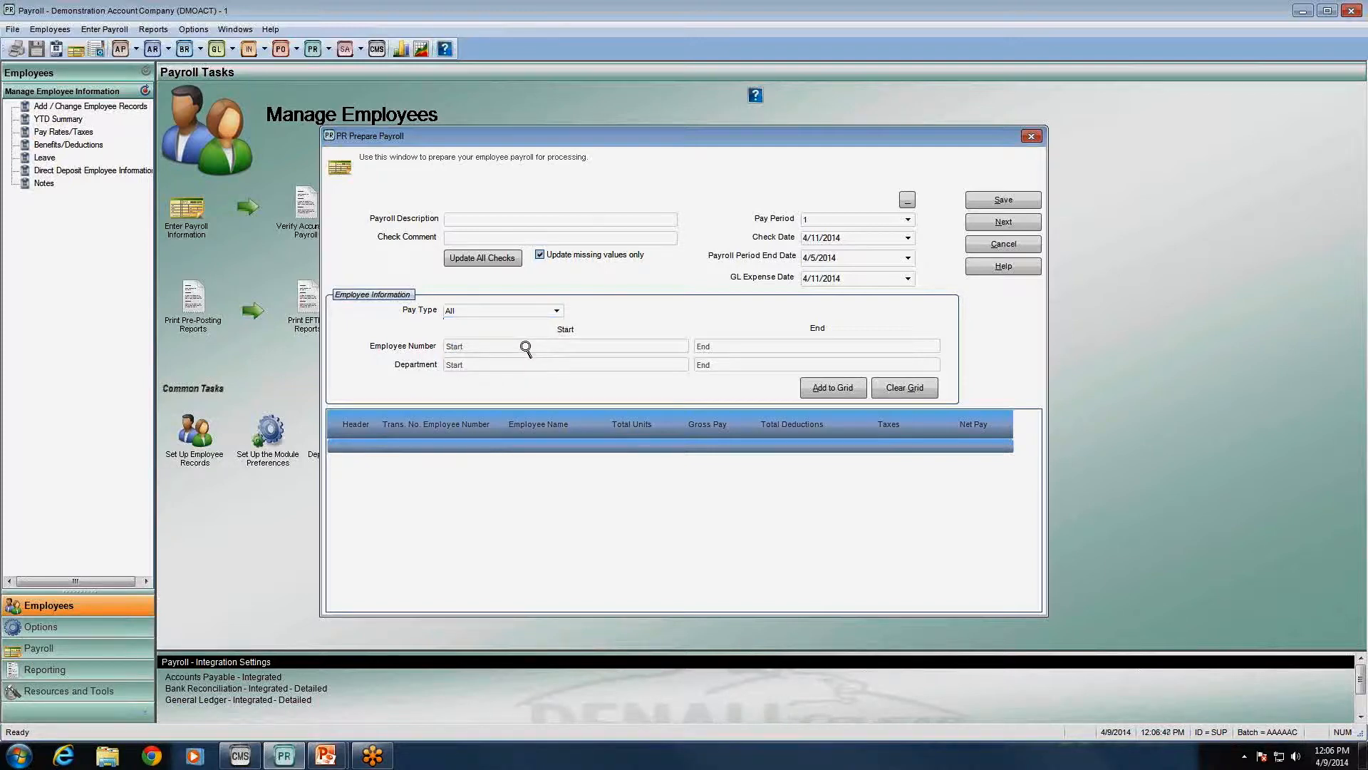
left_click(525, 348)
key("Tab")
left_click(576, 345)
left_click(741, 348)
left_click(472, 348)
double_click(473, 348)
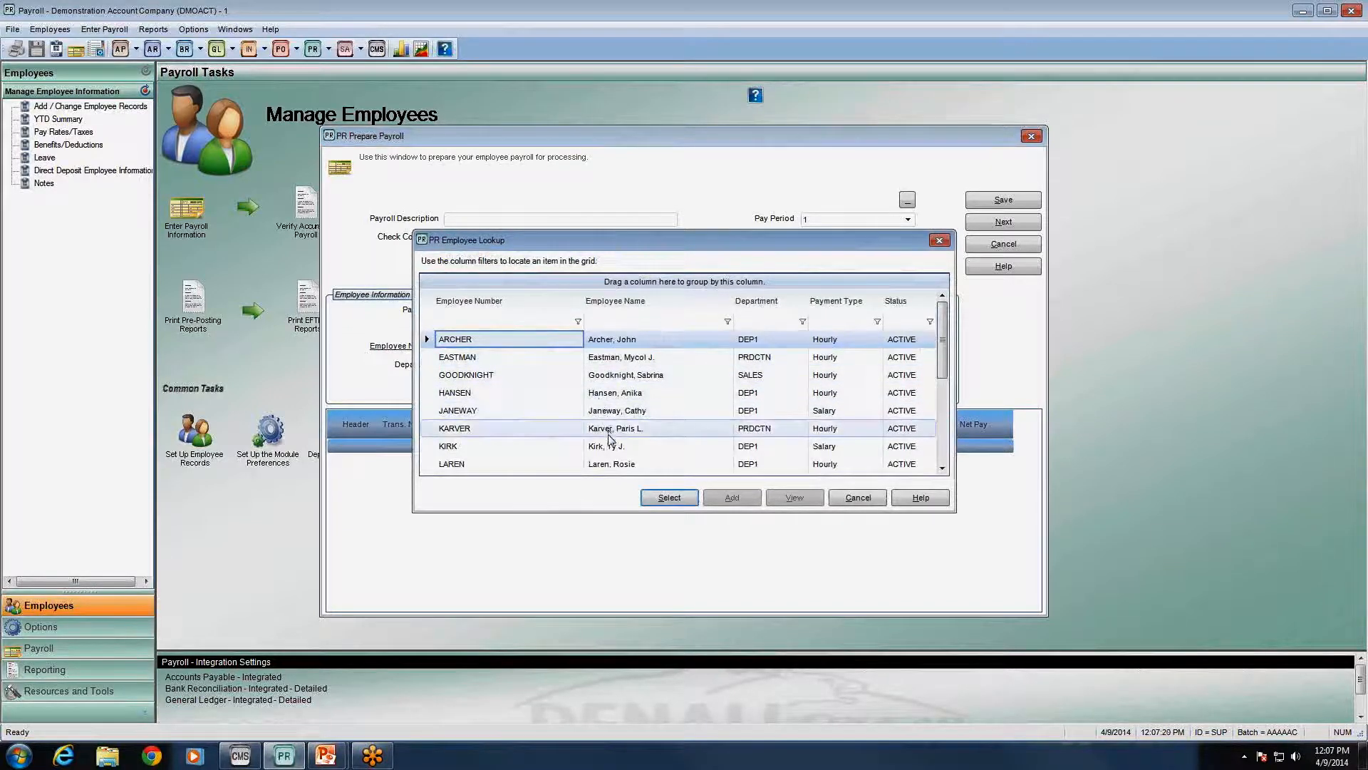
left_click(871, 498)
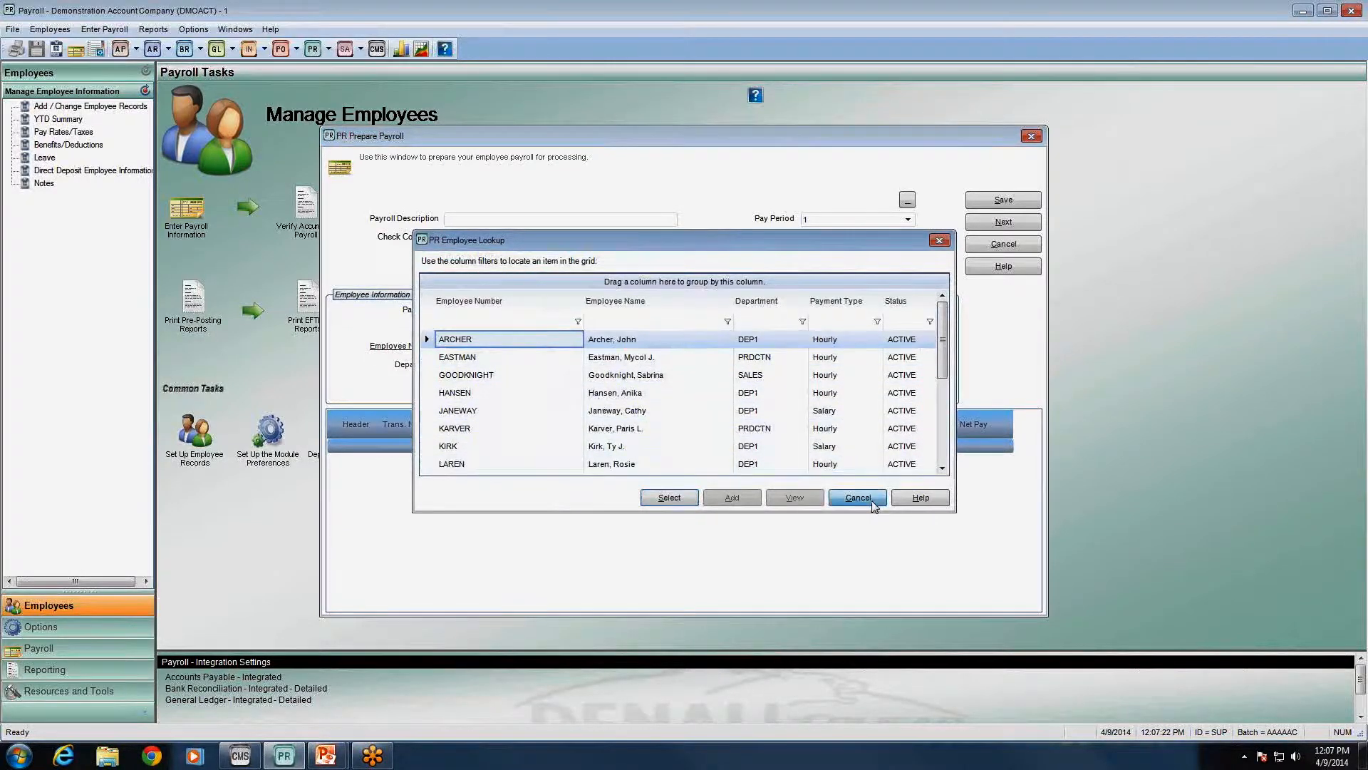
- Limit the payroll to the ADMIN department as both the start and end of the department range
key("Tab")
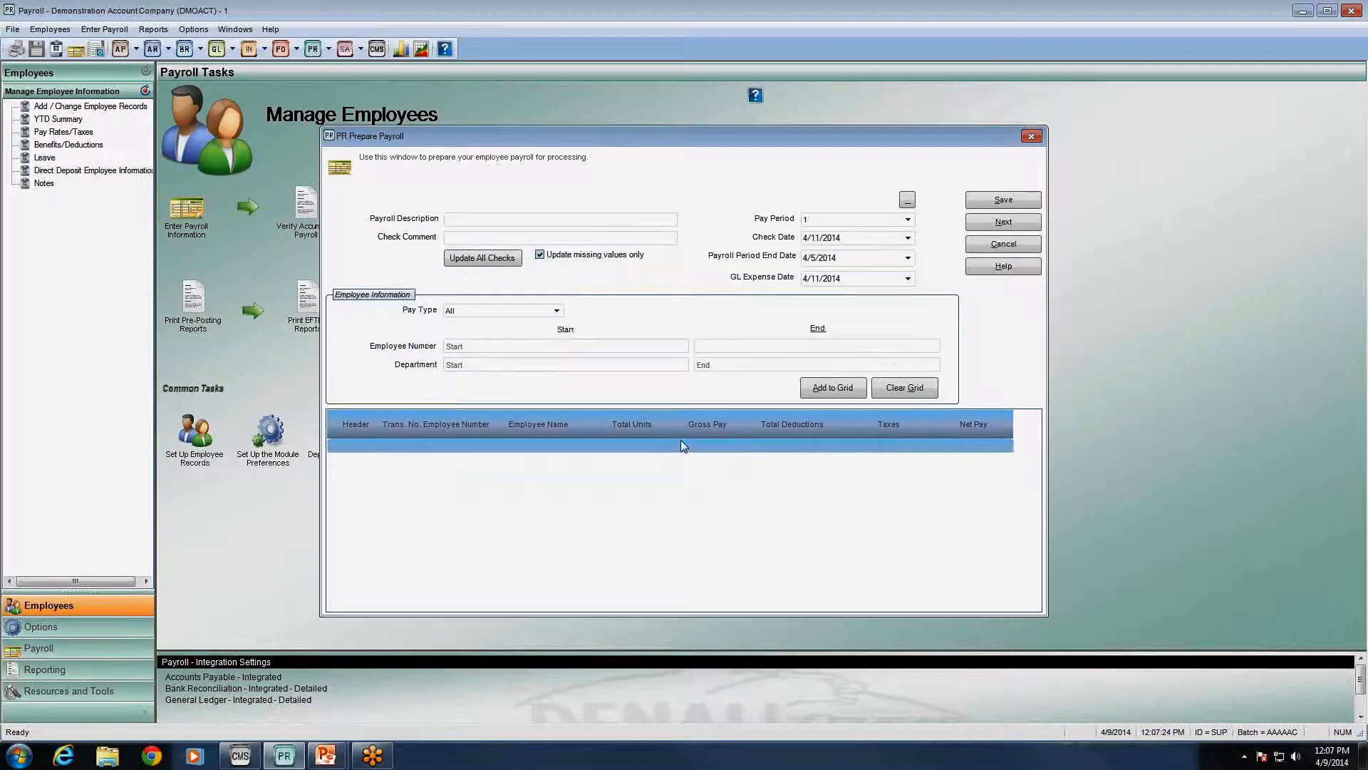
key("Tab")
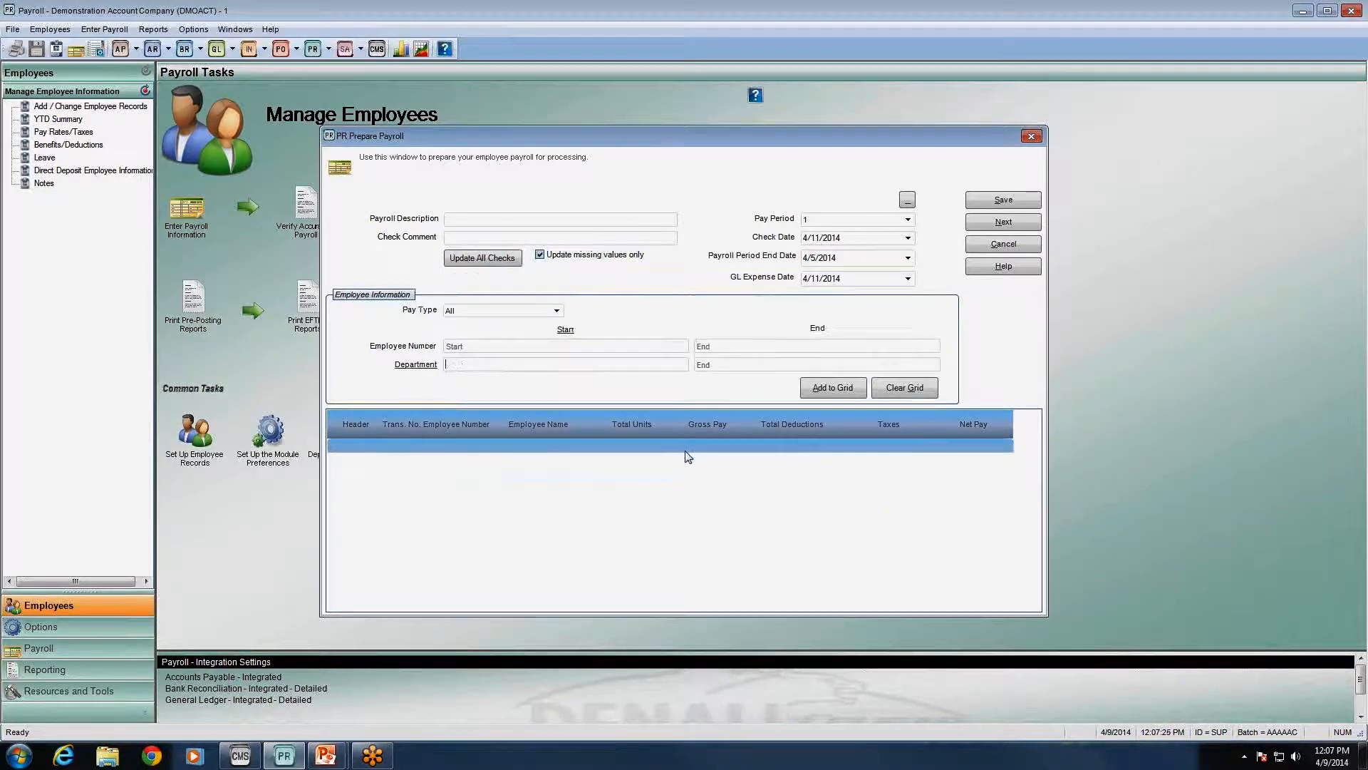
left_click(515, 366)
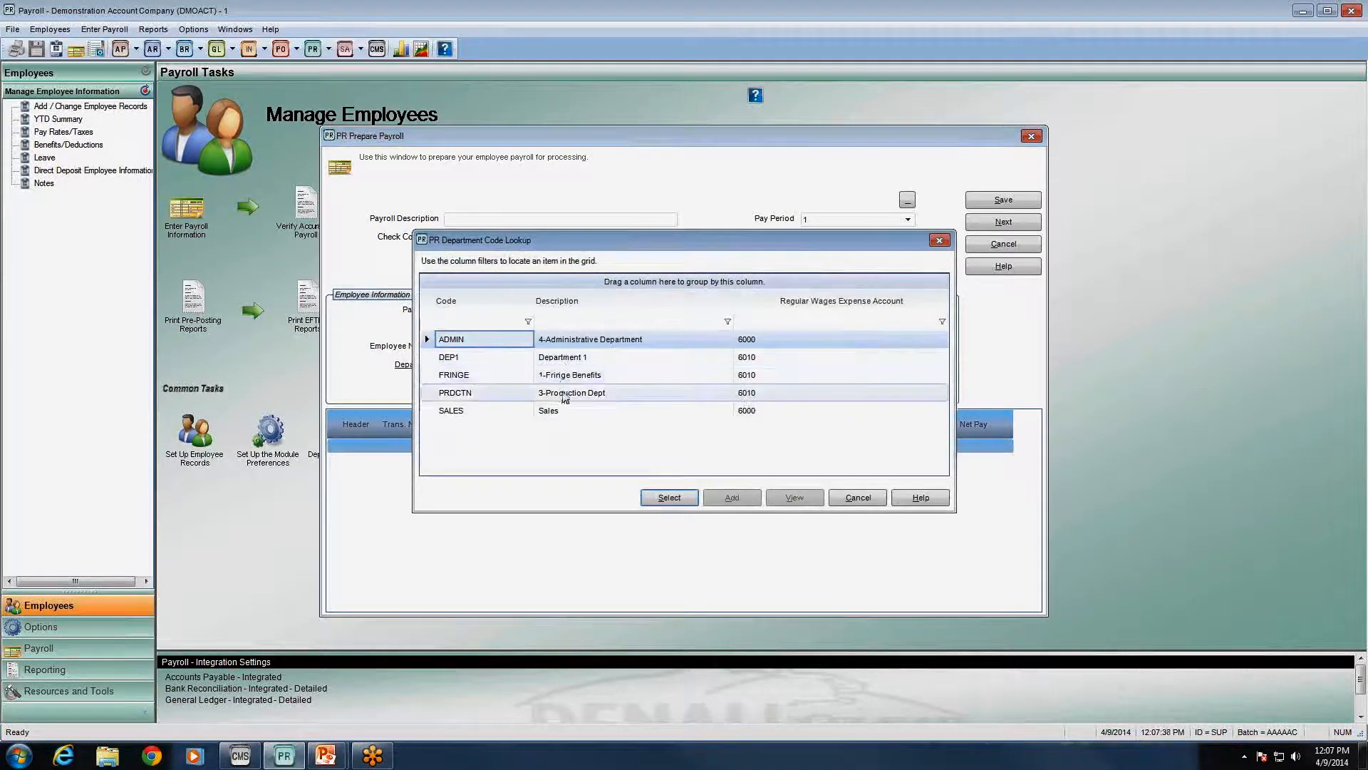
left_click(592, 345)
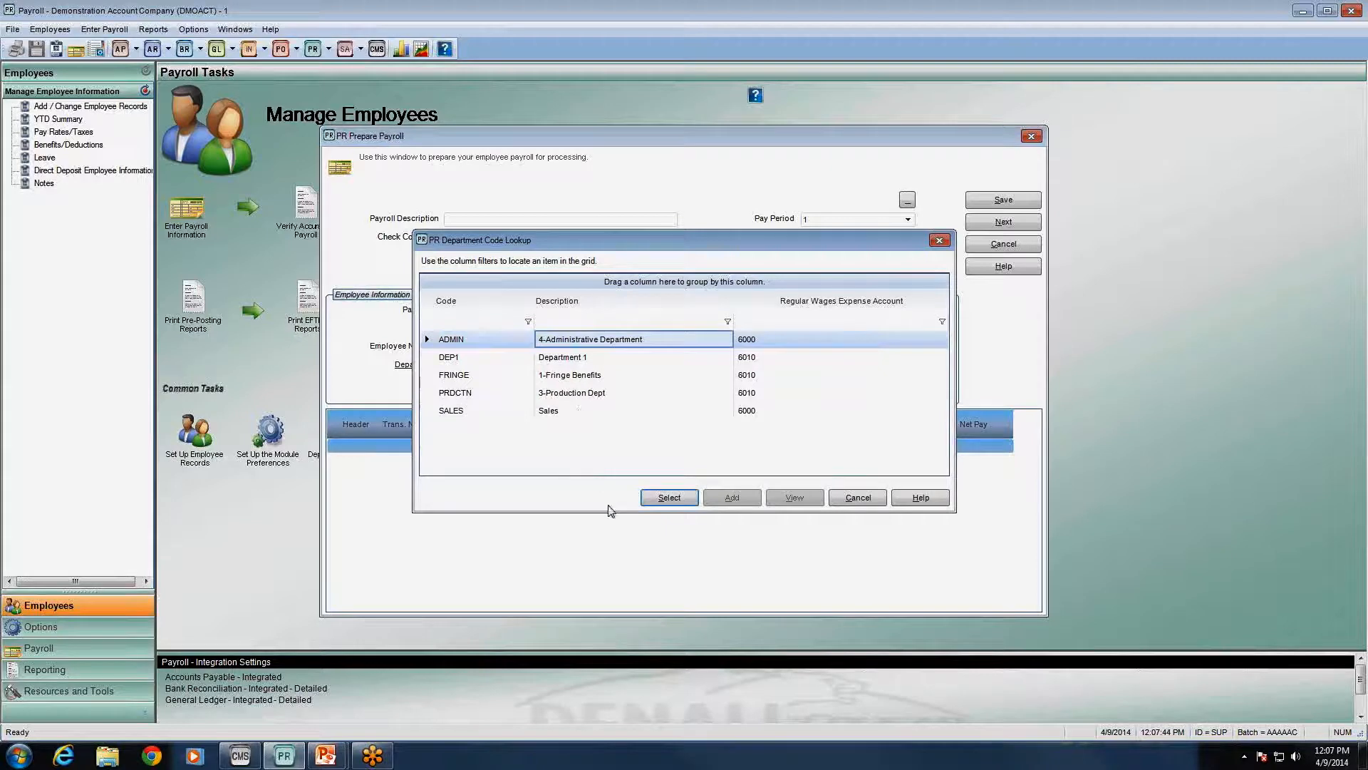
left_click(660, 503)
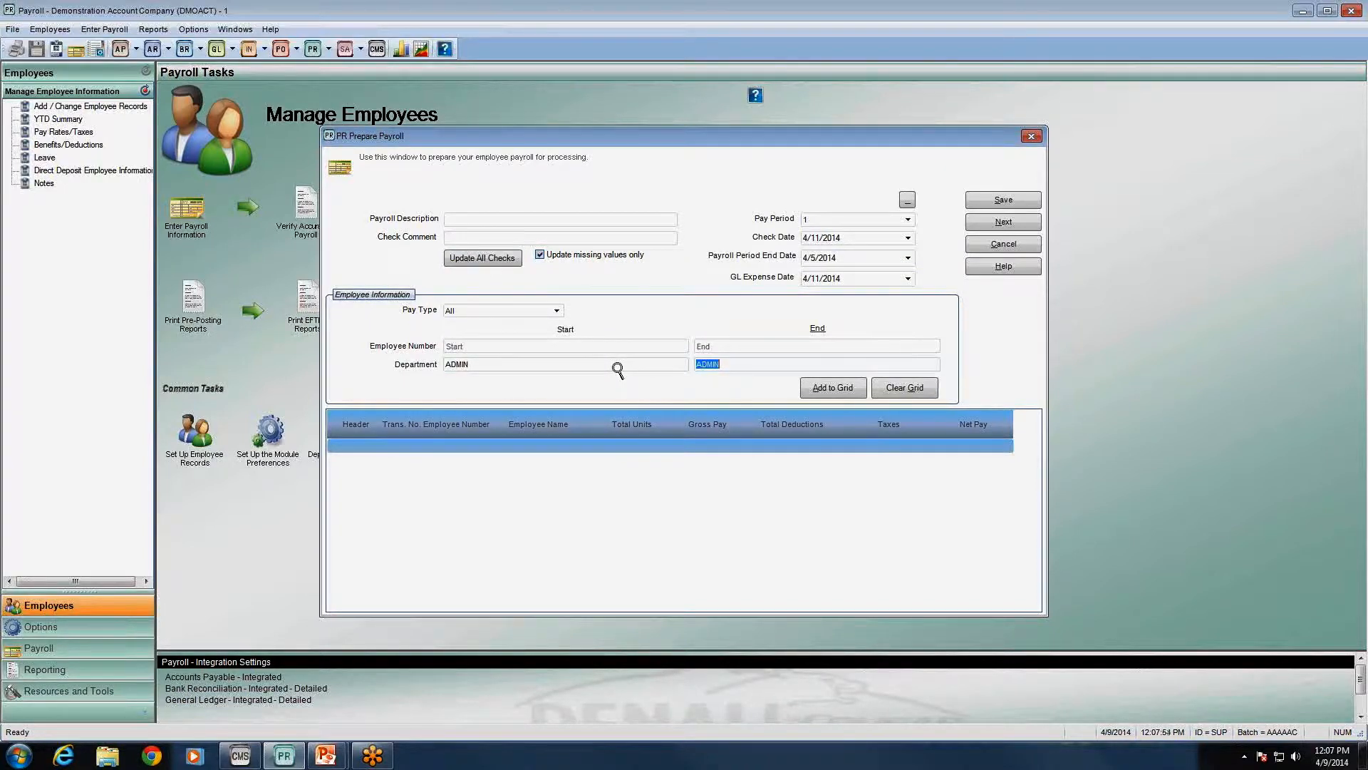
- Clear the start and end values of the department range
key("shift+Tab")
key("Delete")
key("Tab")
key("Delete")
key("Tab")
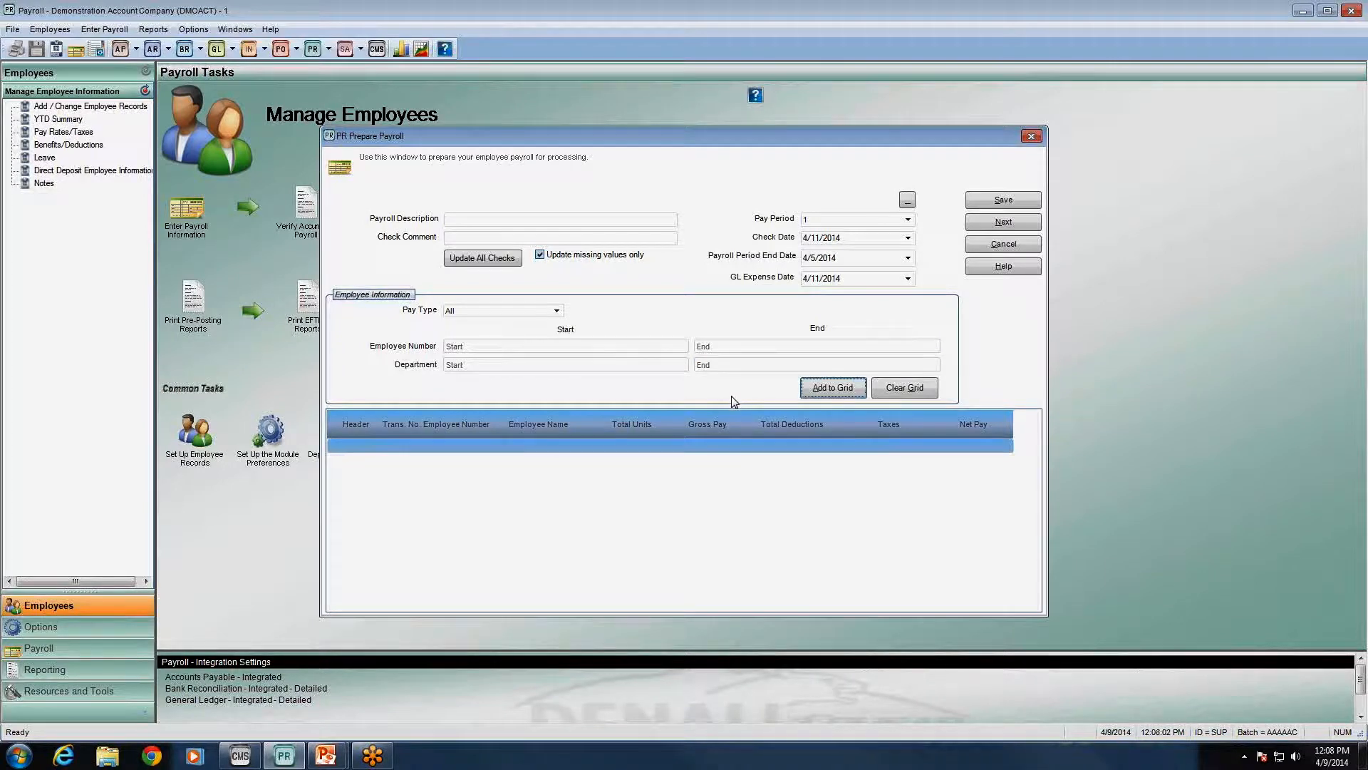
- Add all employees to the payroll grid, leaving the description and the employee and department ranges blank
left_click(648, 219)
left_click(653, 220)
left_click(830, 395)
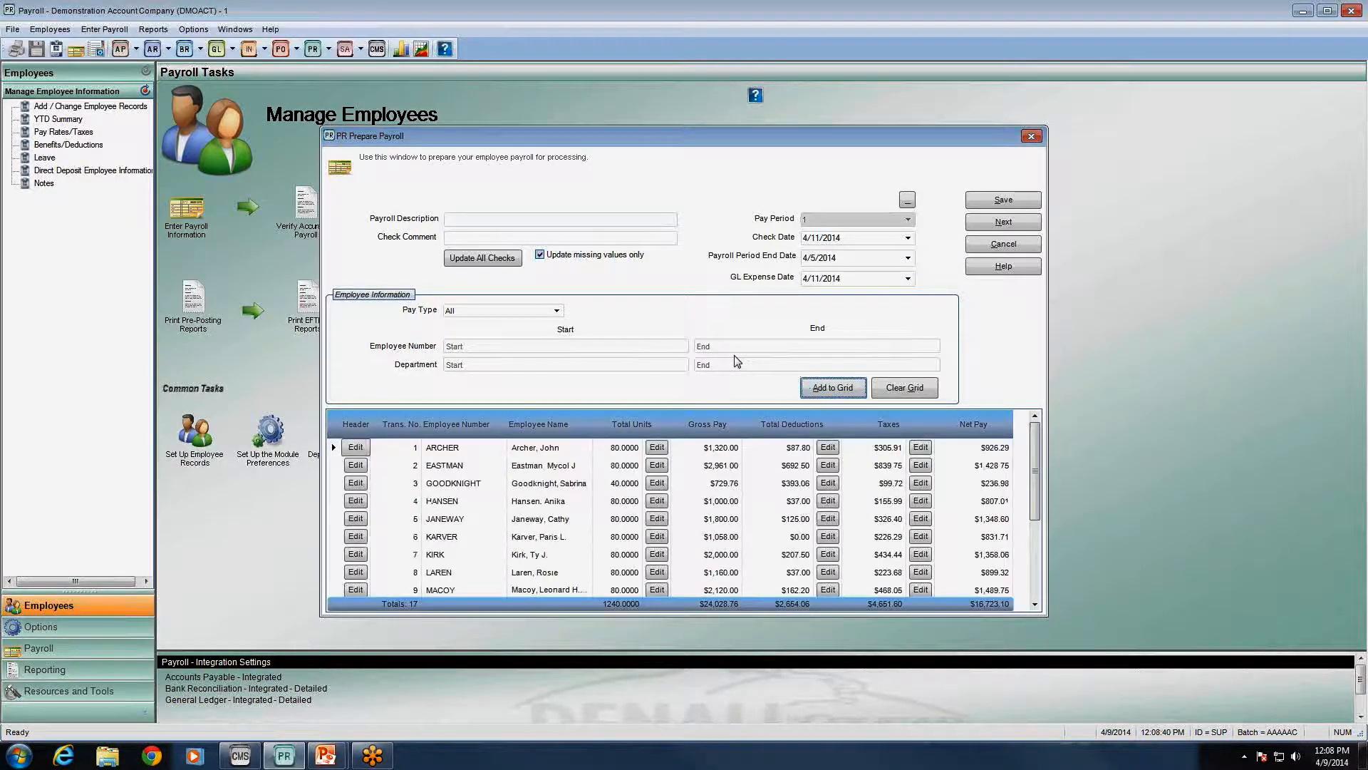
left_click(638, 348)
left_click(743, 348)
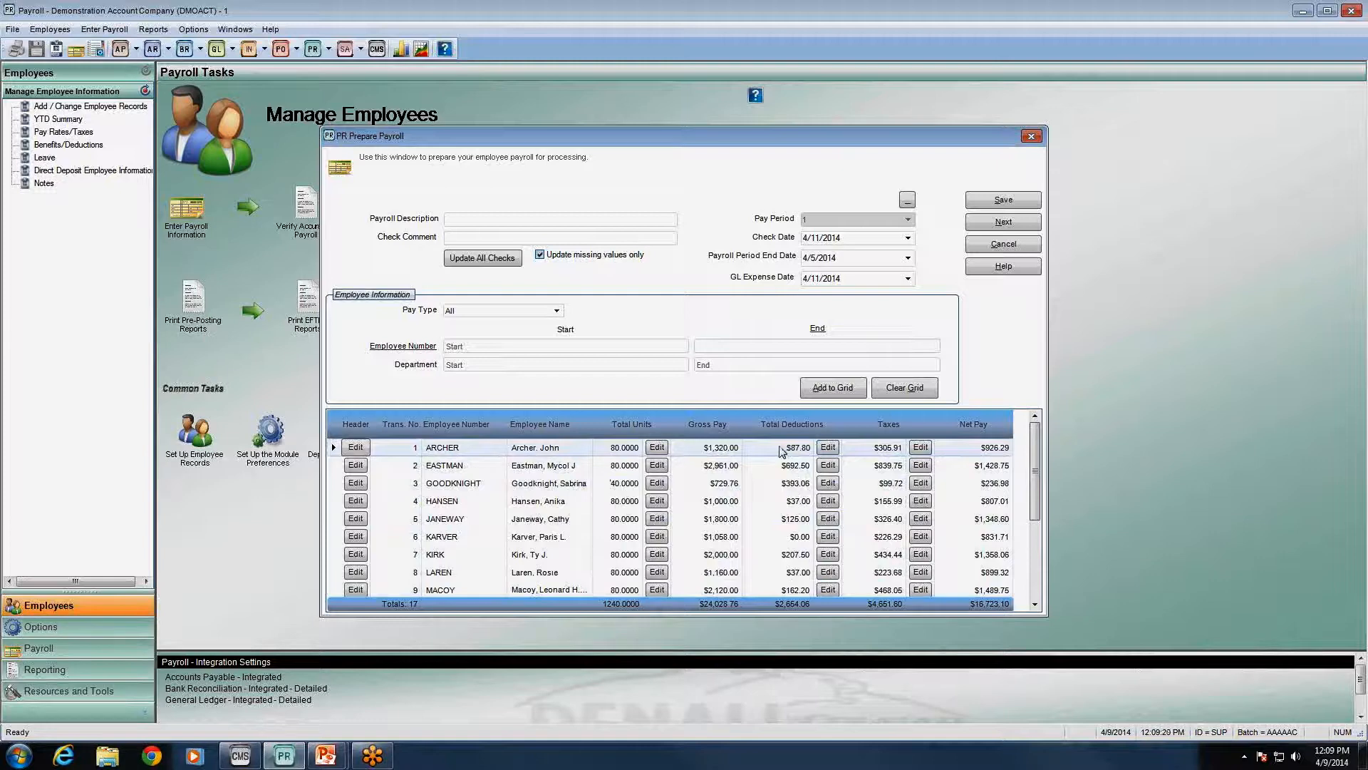
- Review the first transaction's total units, gross pay, total deductions, taxes and net pay in the payroll grid
left_click(630, 452)
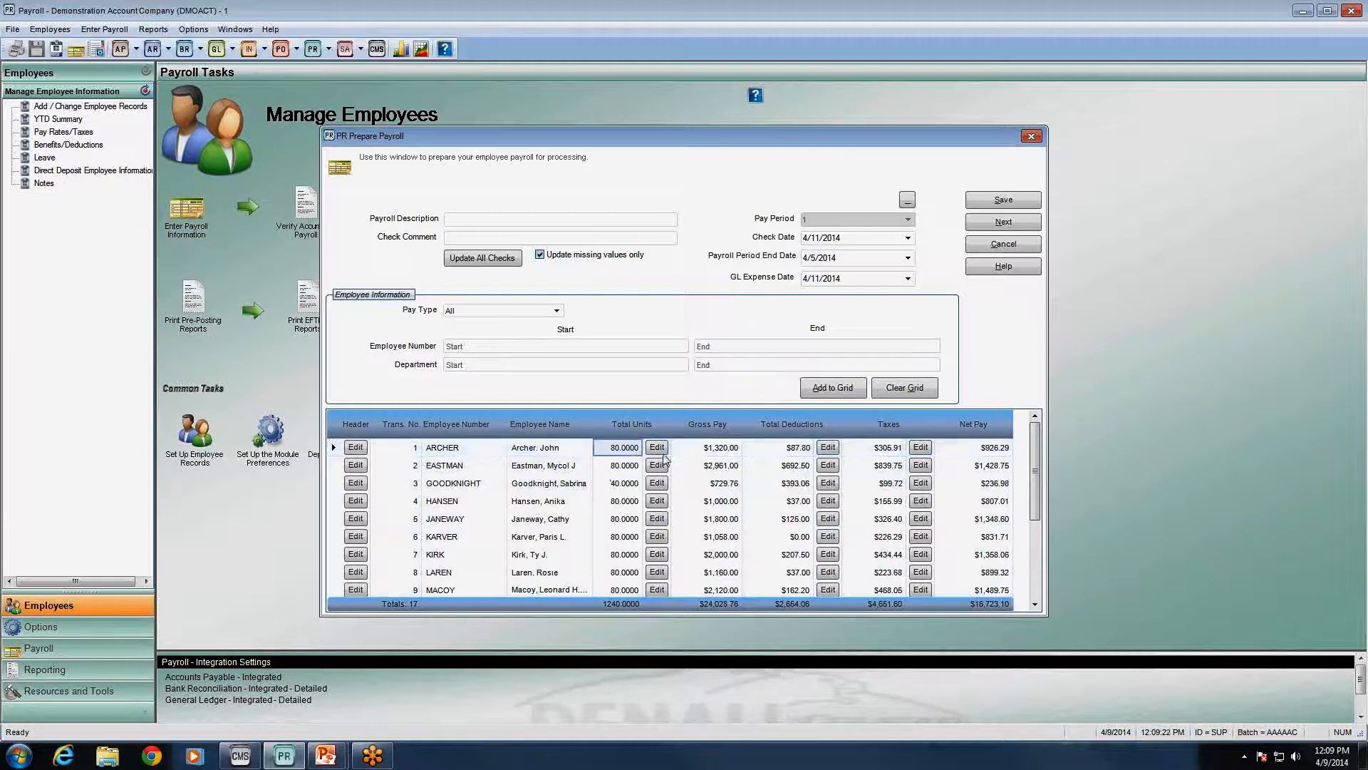
left_click(718, 453)
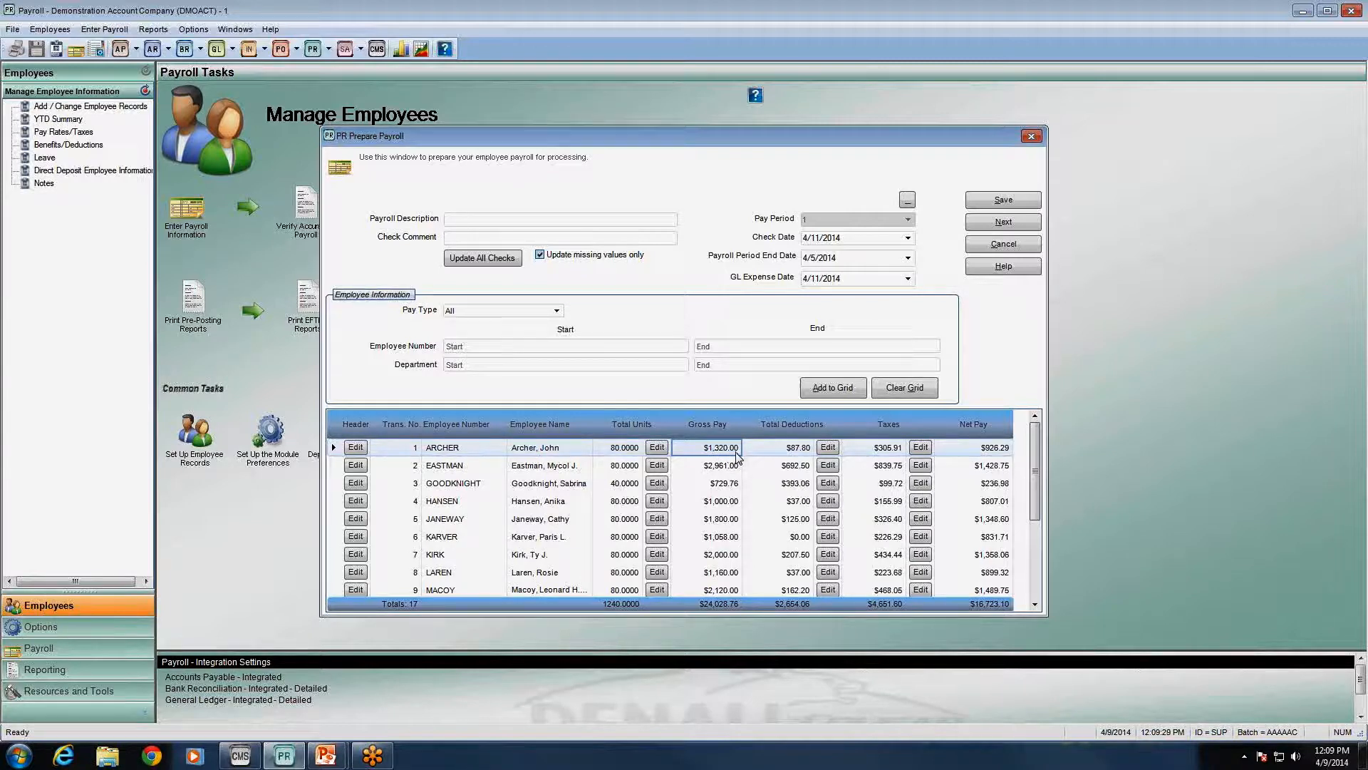
left_click(800, 457)
left_click(890, 455)
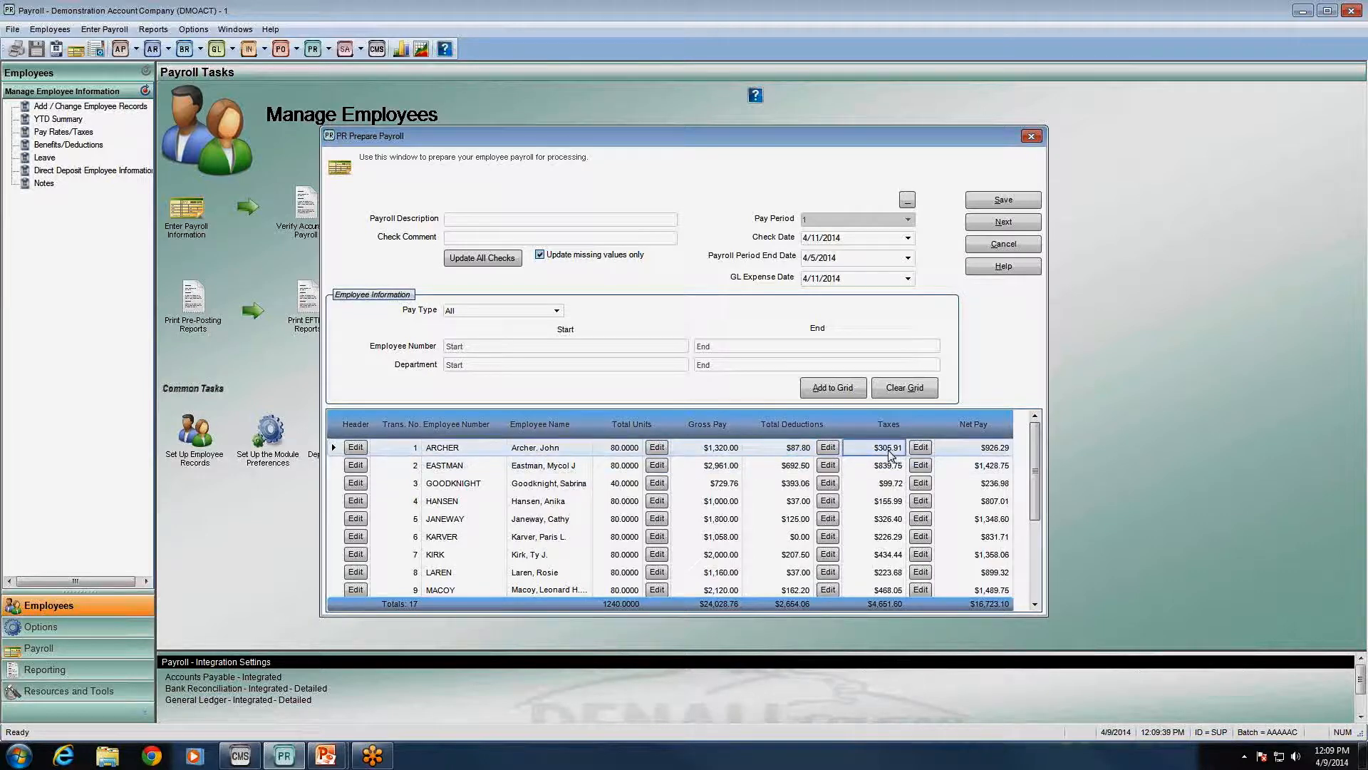
left_click(1001, 454)
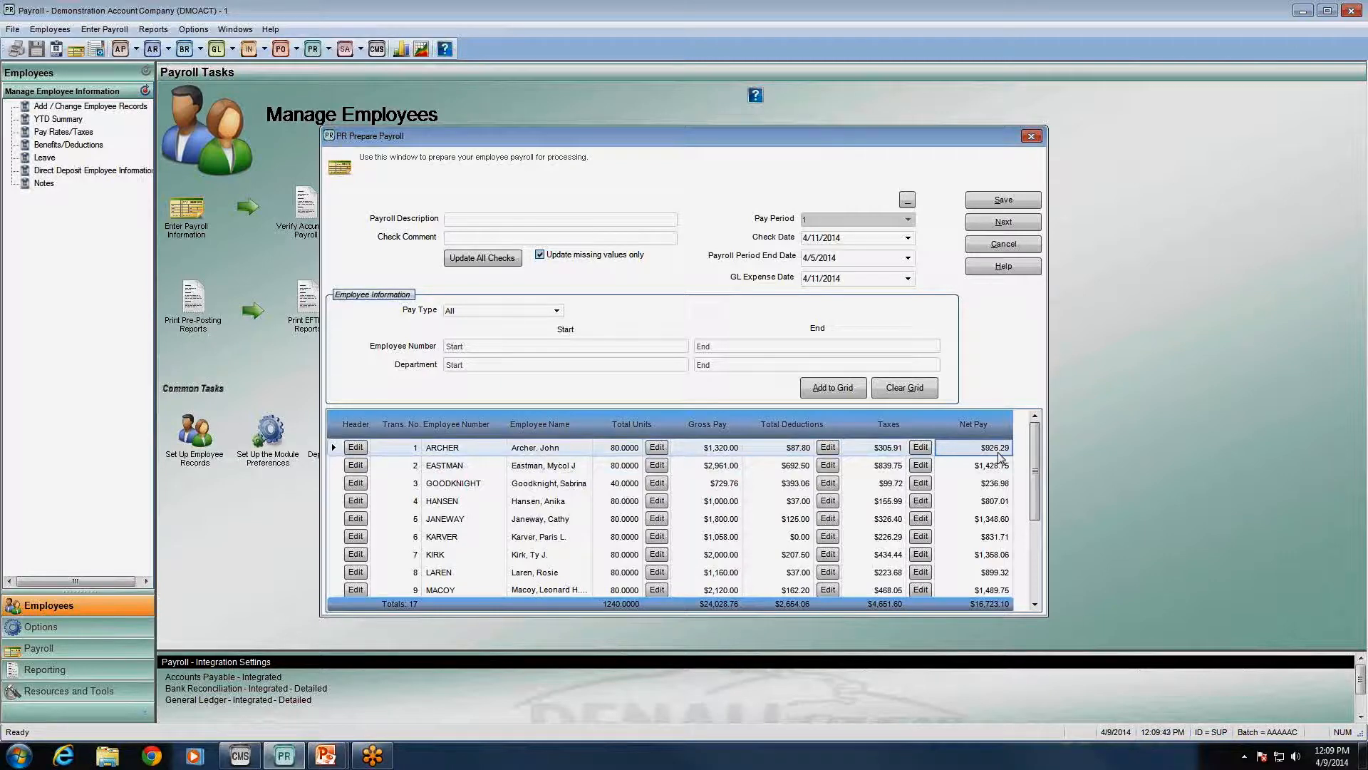
- Examine the net pay of the next employees down the payroll grid and the third transaction's total units
left_click(1000, 460)
left_click(993, 483)
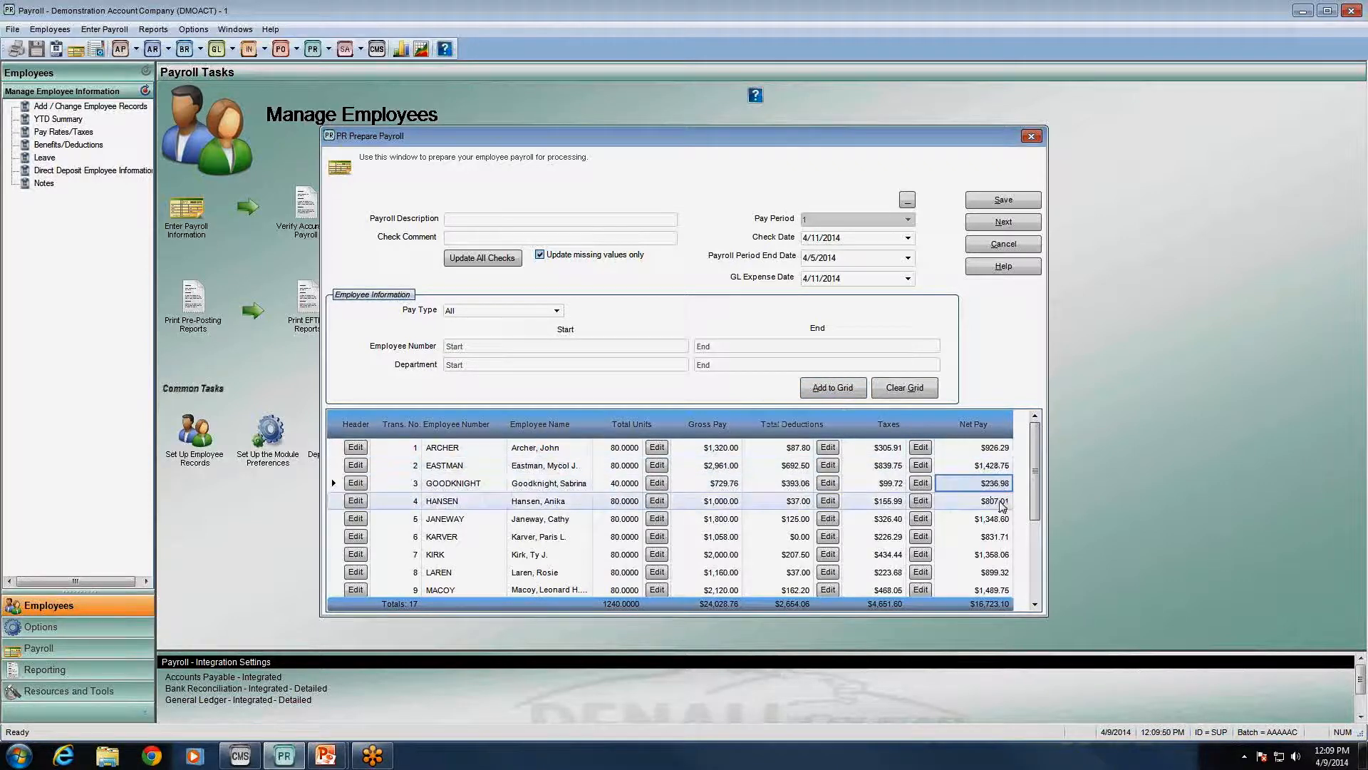
left_click(1003, 504)
left_click(997, 537)
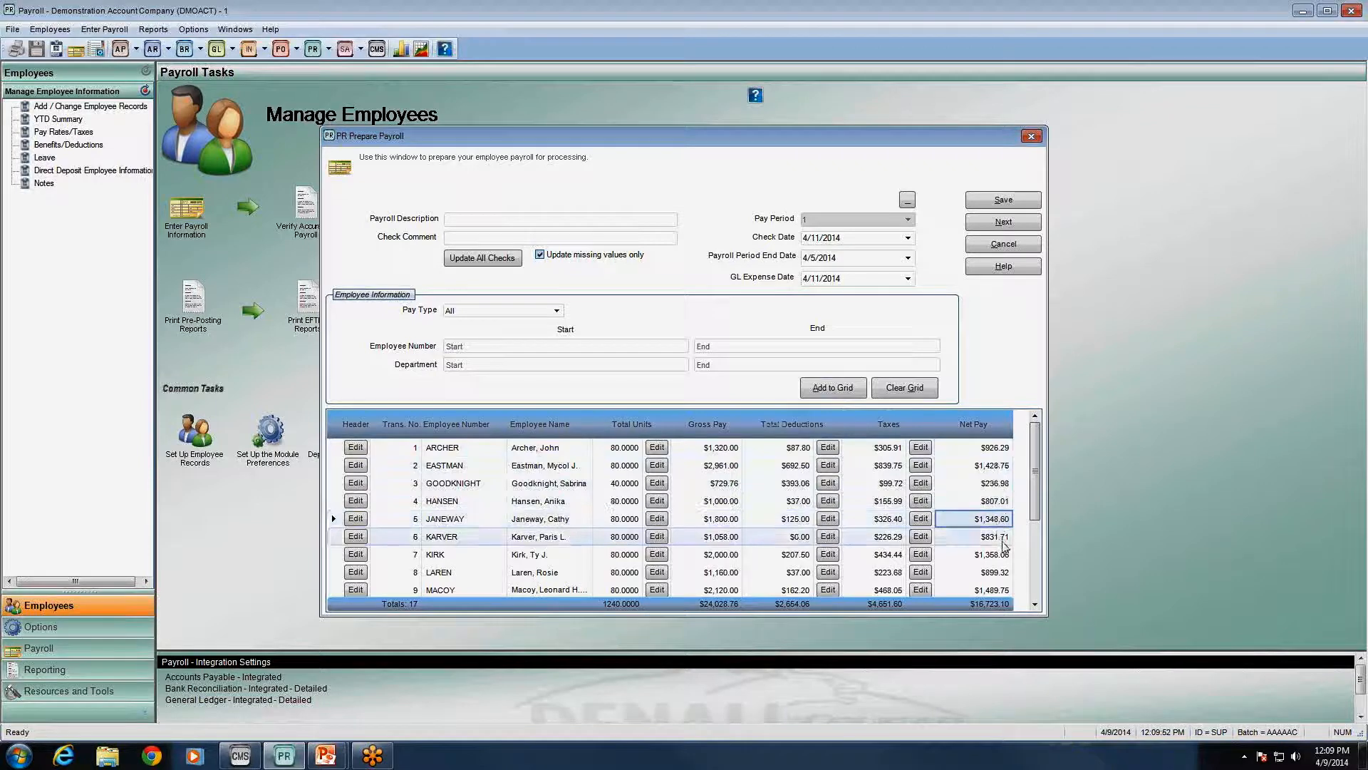
left_click(996, 555)
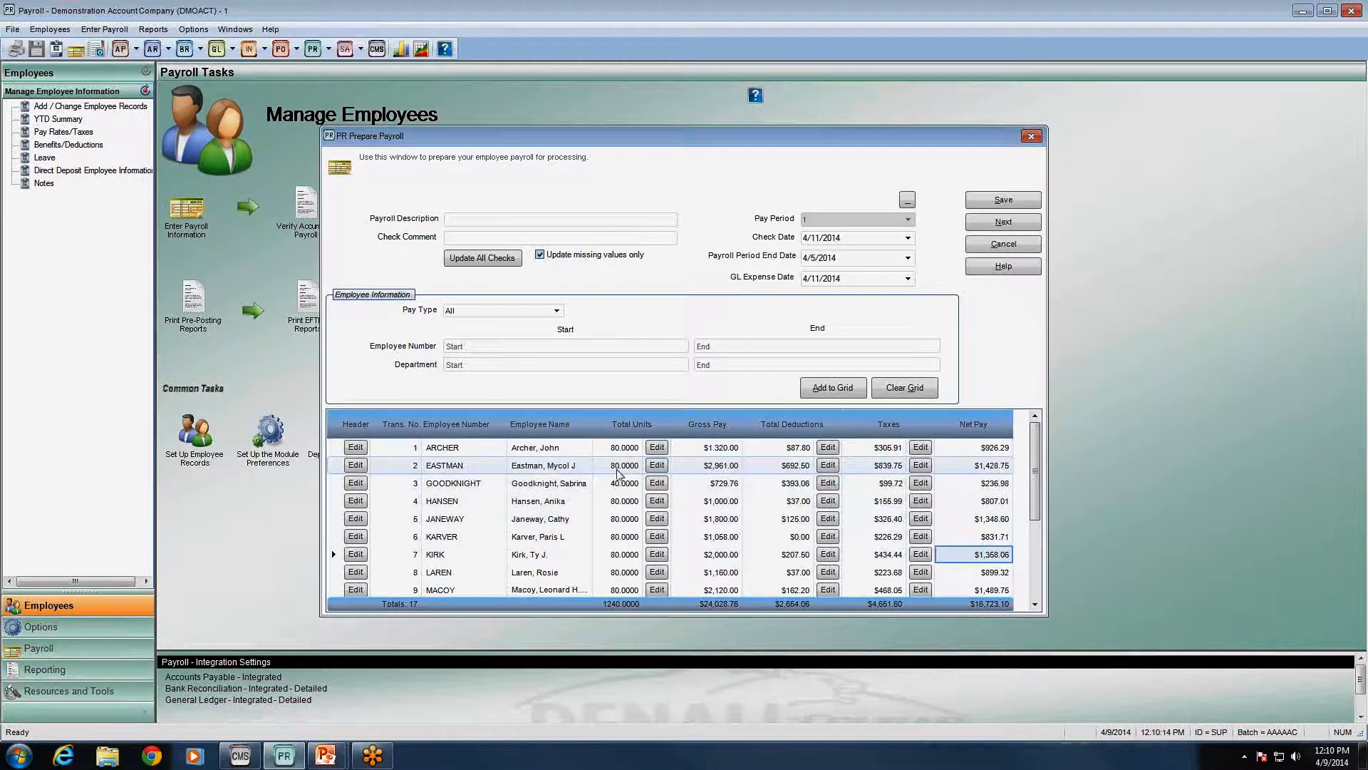
left_click(622, 484)
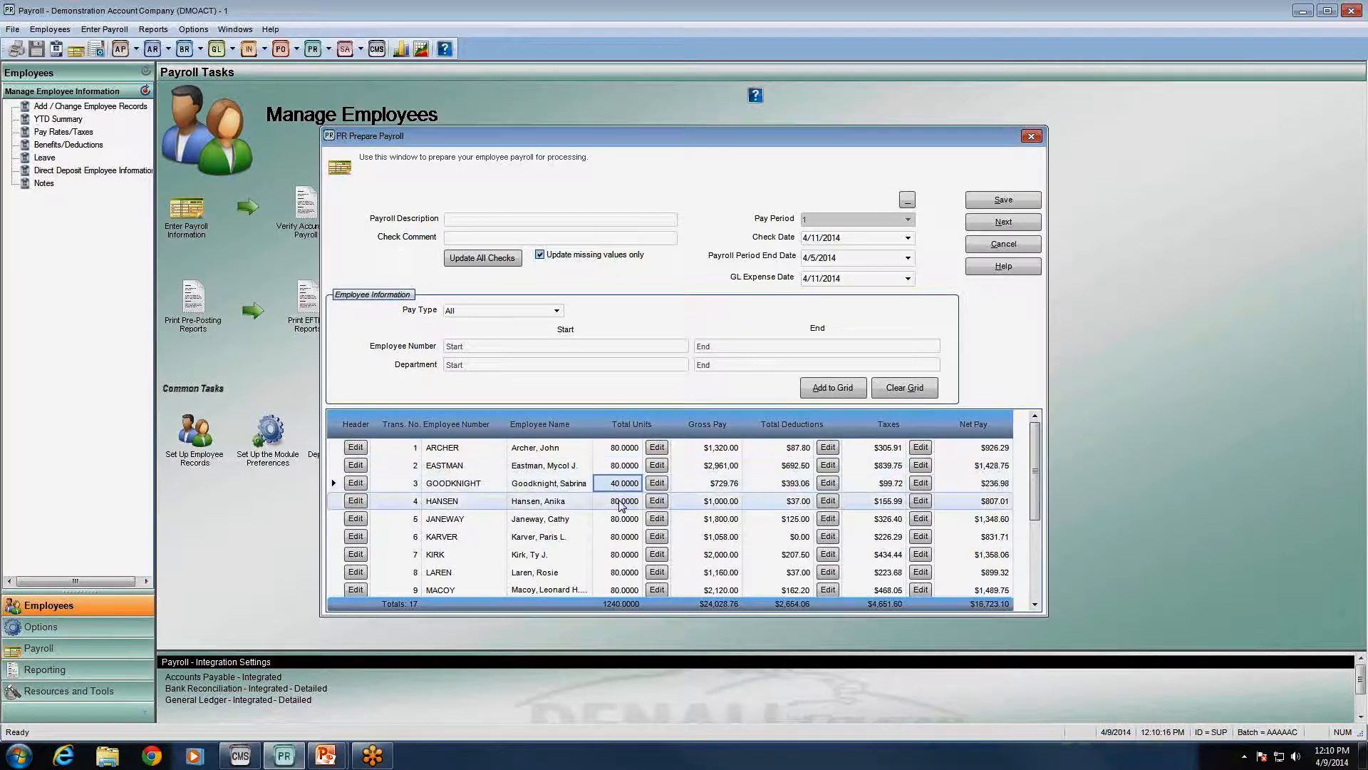
- Examine the total units of transactions 4 to 9 and the remaining rows at the end of the payroll grid
left_click(622, 502)
left_click(622, 519)
left_click(621, 536)
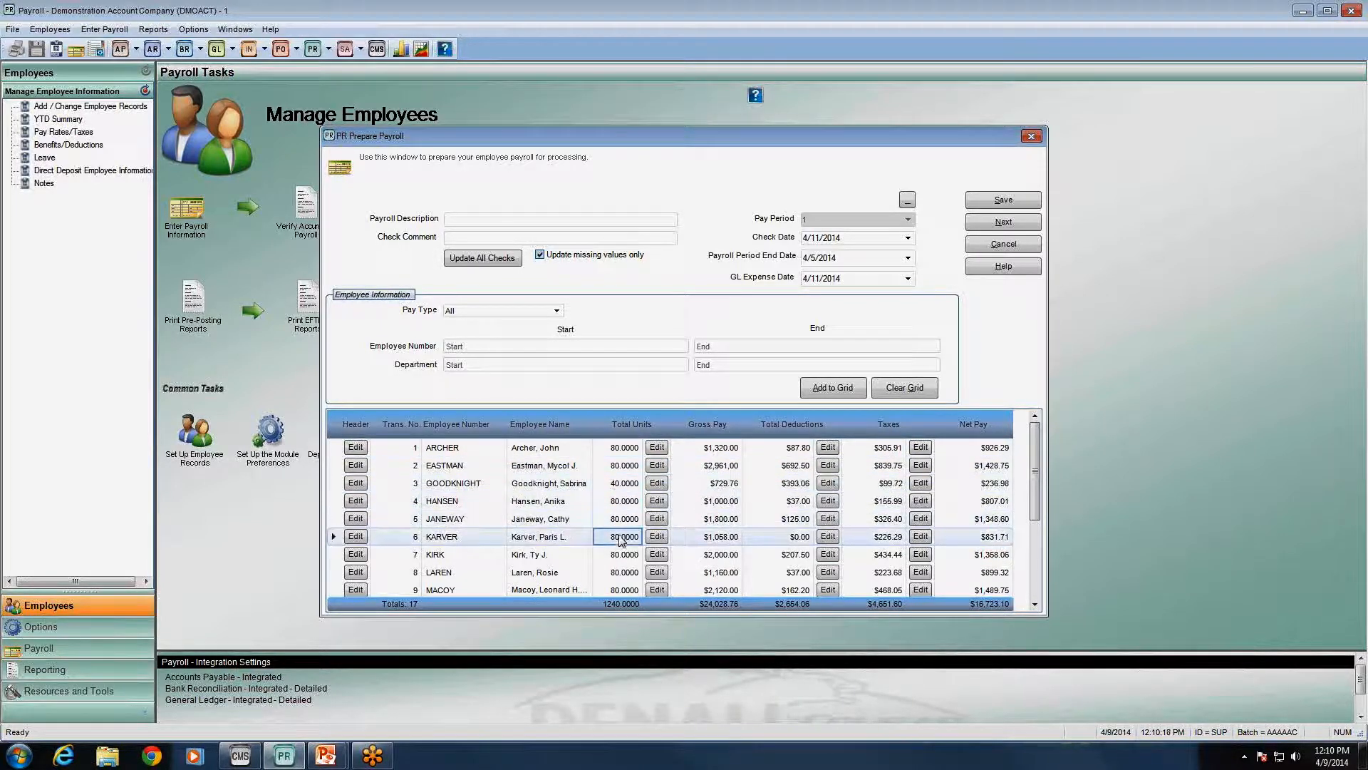
left_click(621, 554)
left_click(621, 570)
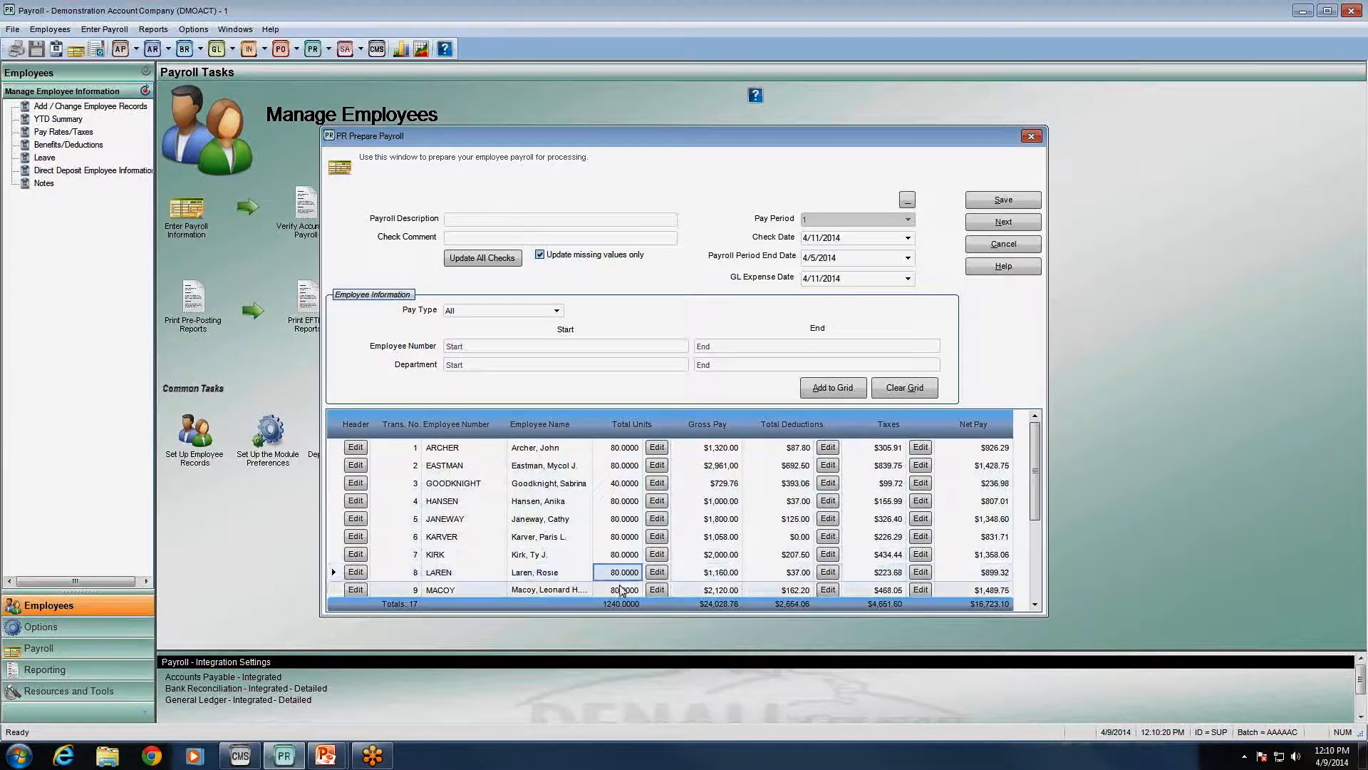
key("Down")
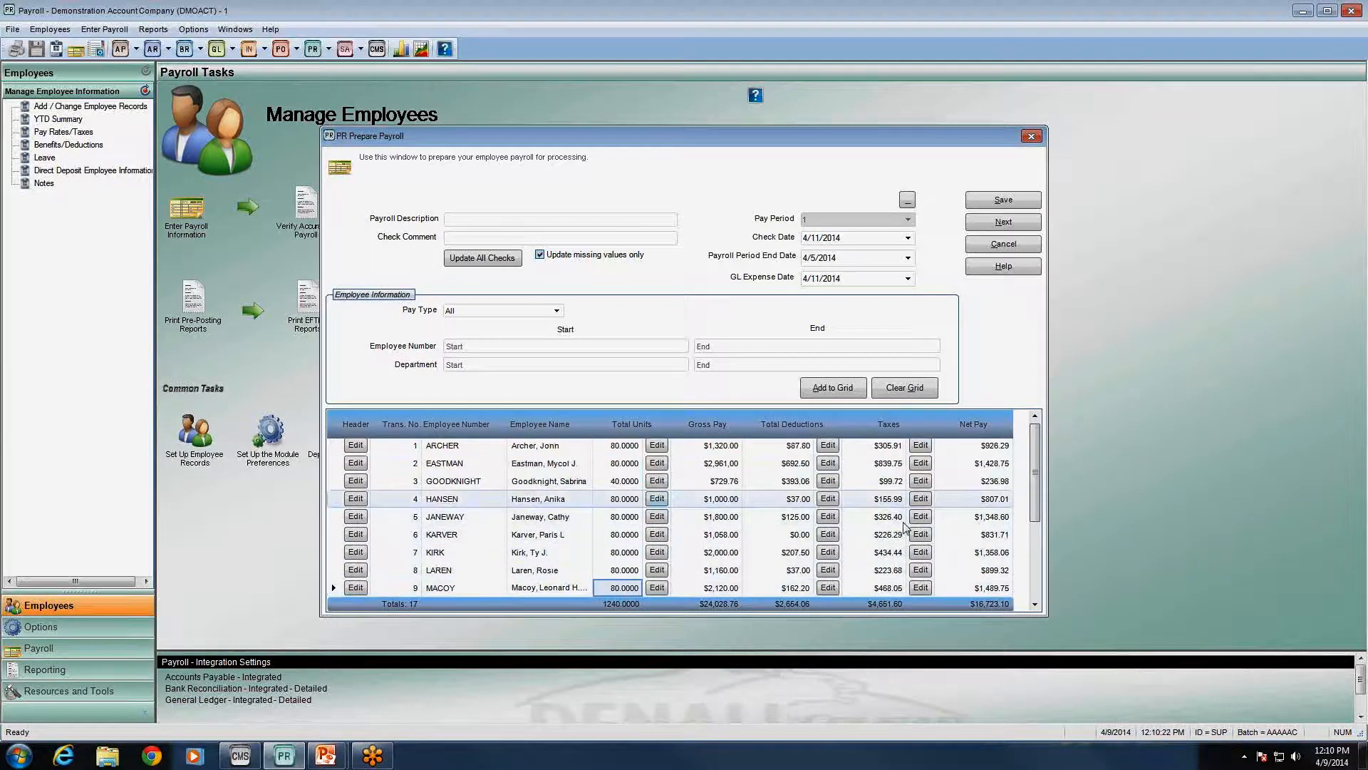
left_click_drag(1033, 504, 1037, 583)
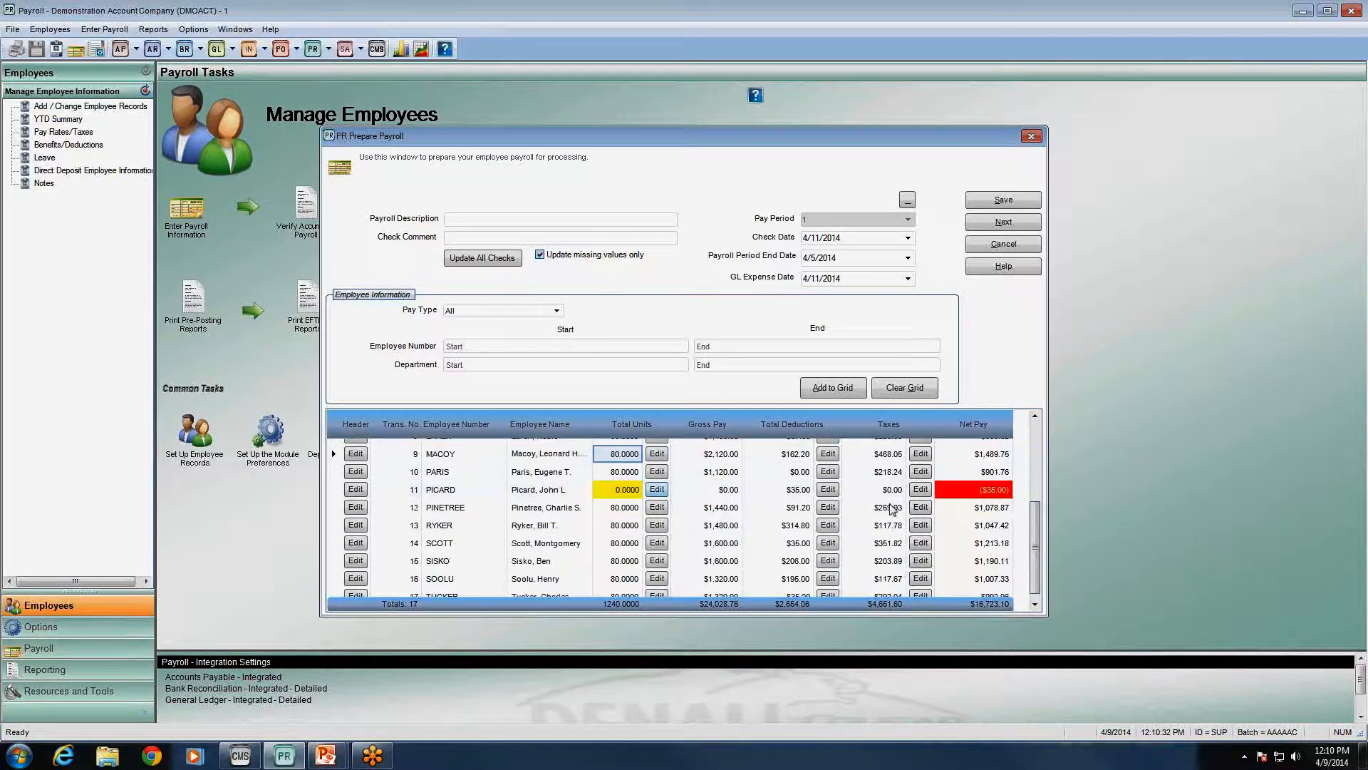
- Try 80 regular units for transaction 11 under the REG pay rate and discard the change
left_click(620, 492)
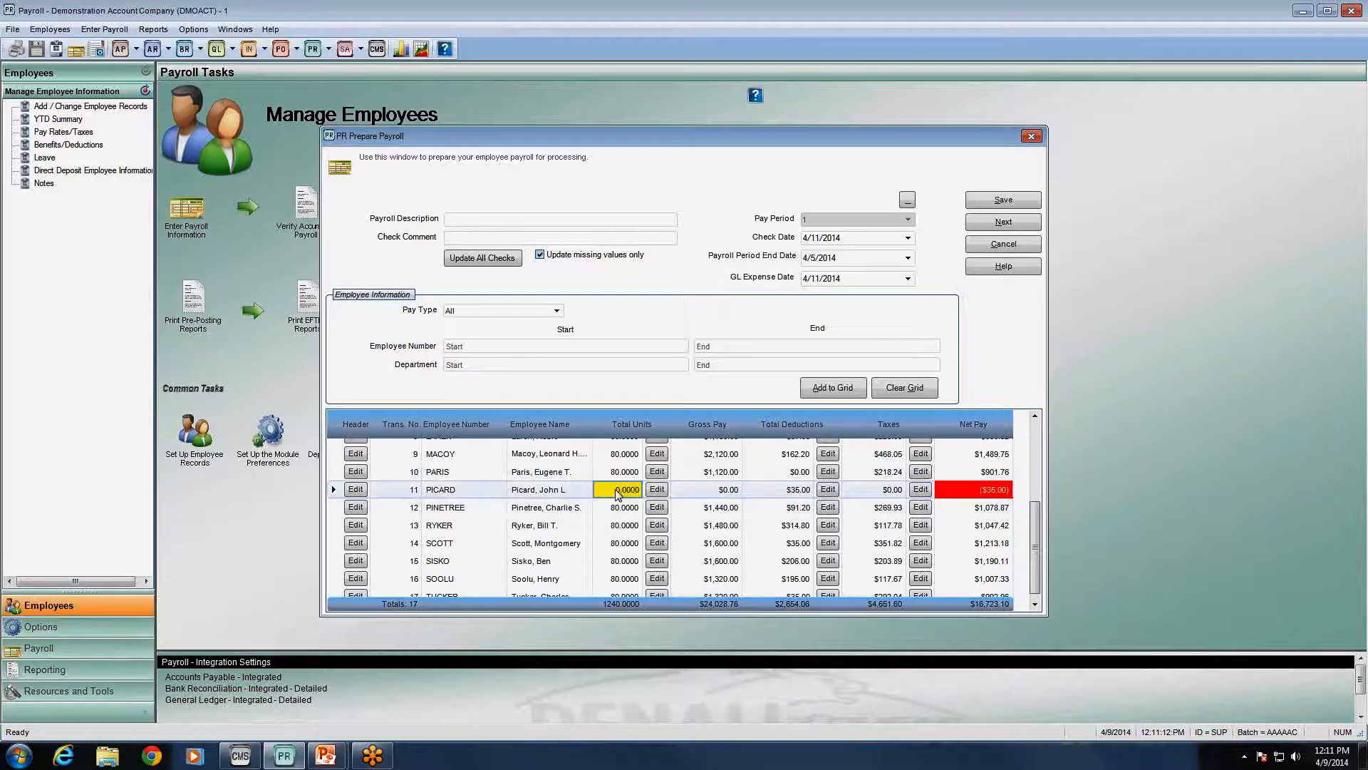
left_click(656, 492)
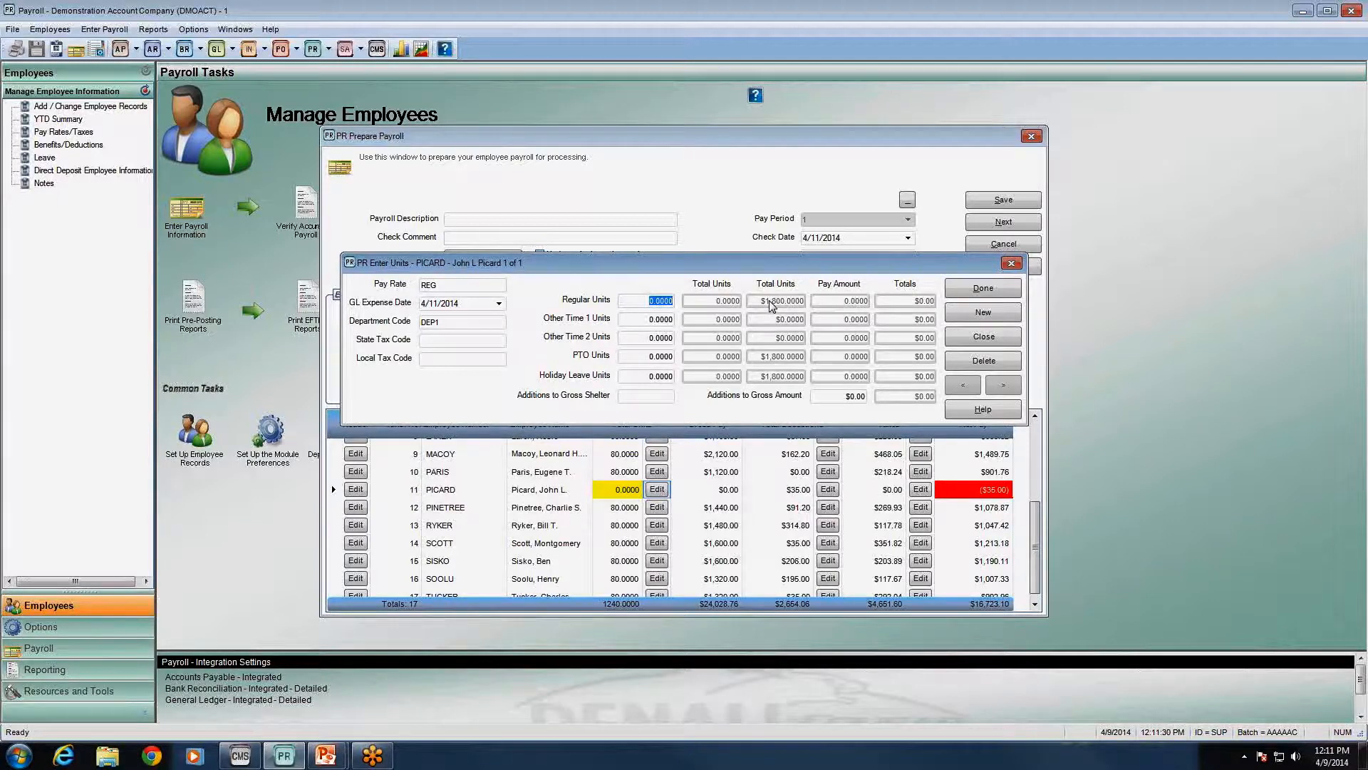
type("80")
key("Tab")
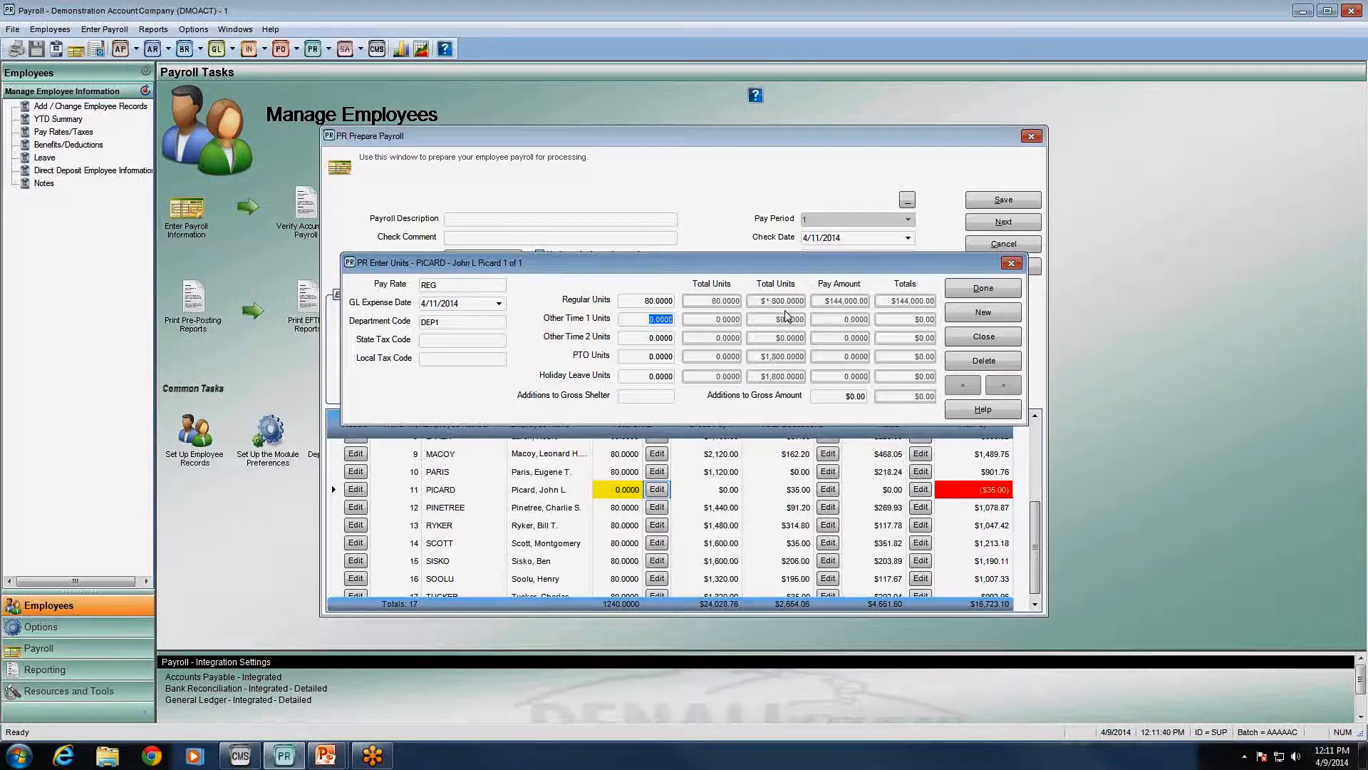
left_click(657, 300)
left_click(992, 338)
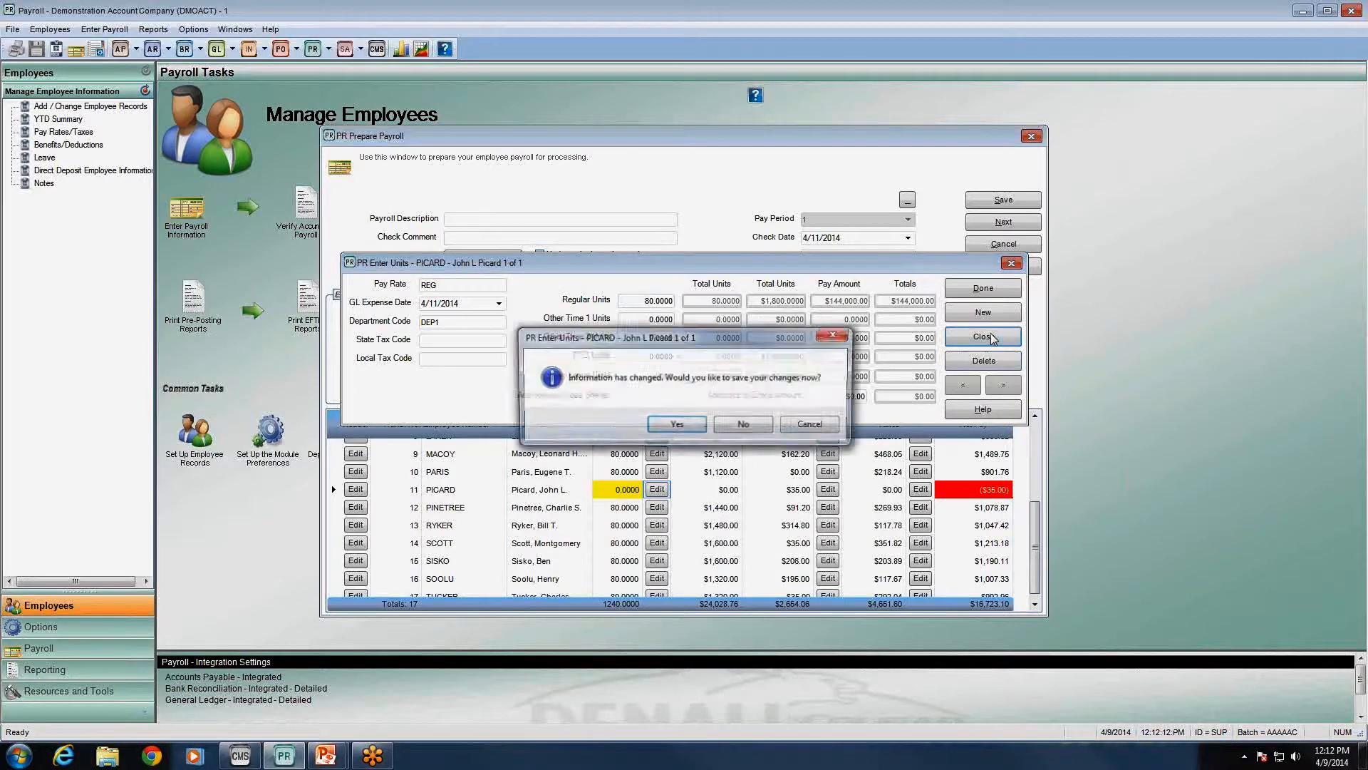
left_click(746, 426)
- Enter 1 regular unit for transaction 11 and accept the entry into the payroll grid
left_click(657, 489)
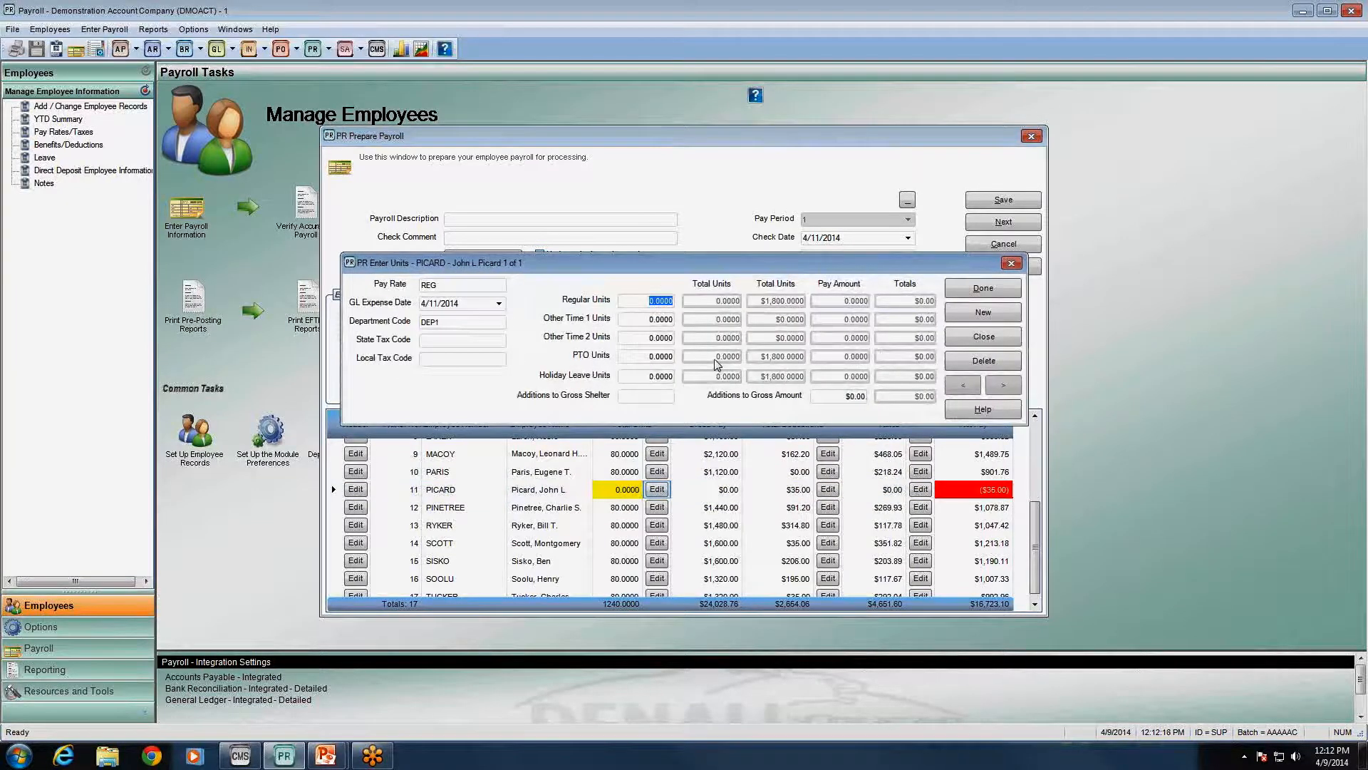
type("1")
key("Tab")
left_click(659, 301)
left_click(977, 289)
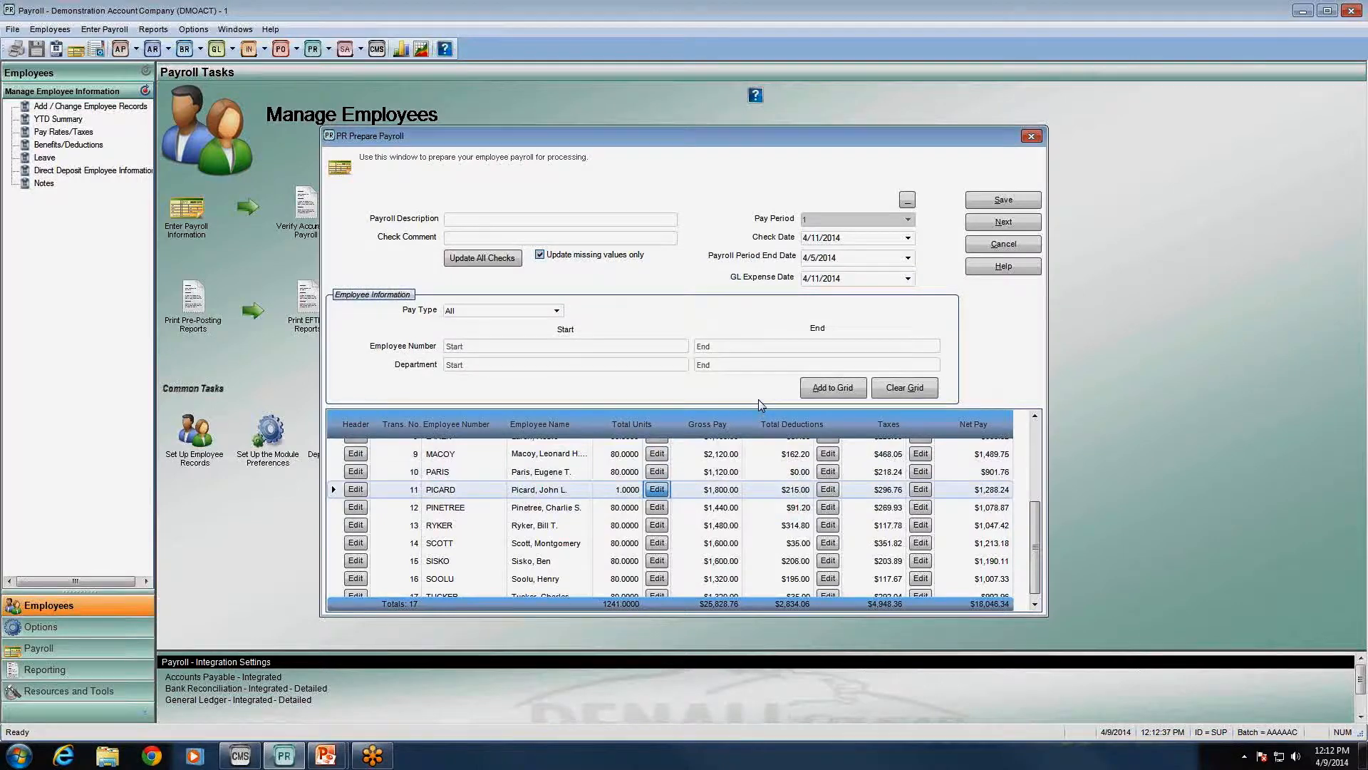
- Set transaction 11's regular units to 0 and accept the entry
key("space")
type("0")
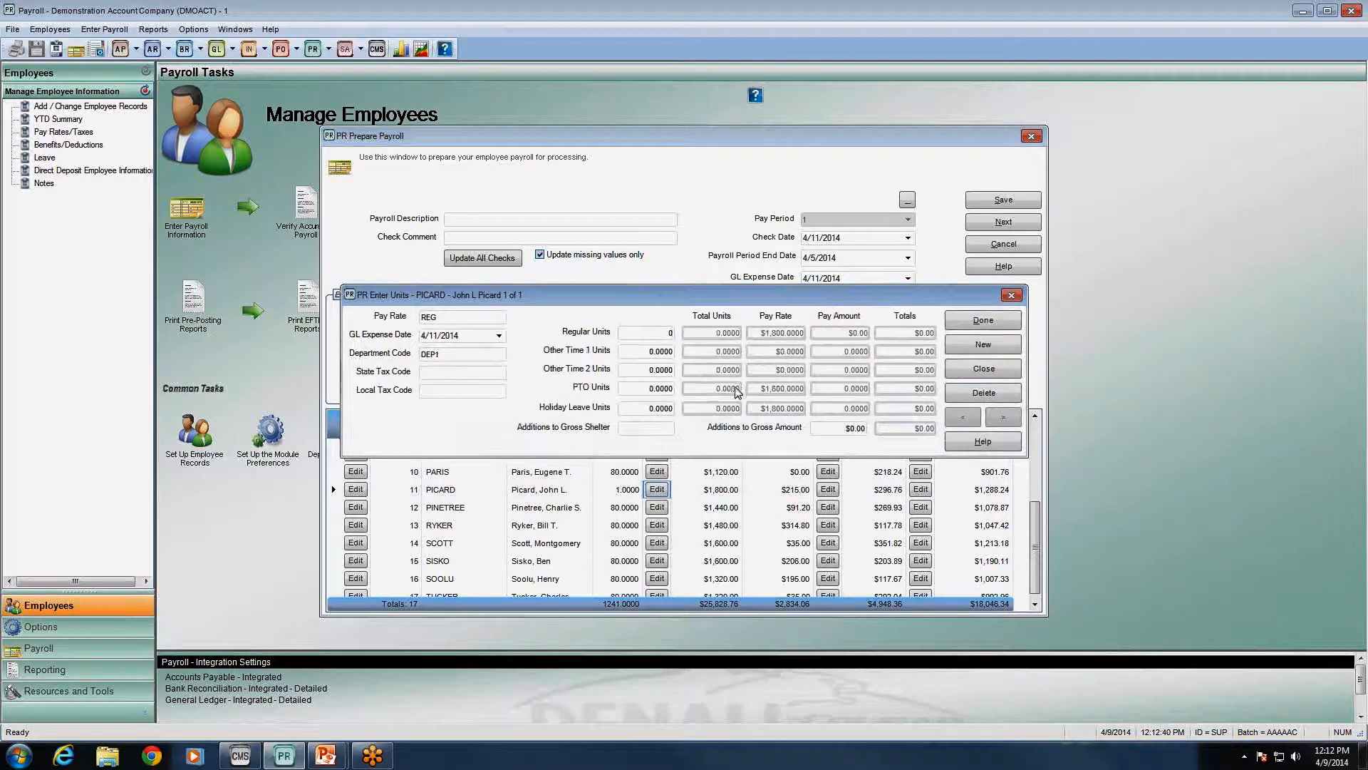
key("Tab")
left_click(999, 323)
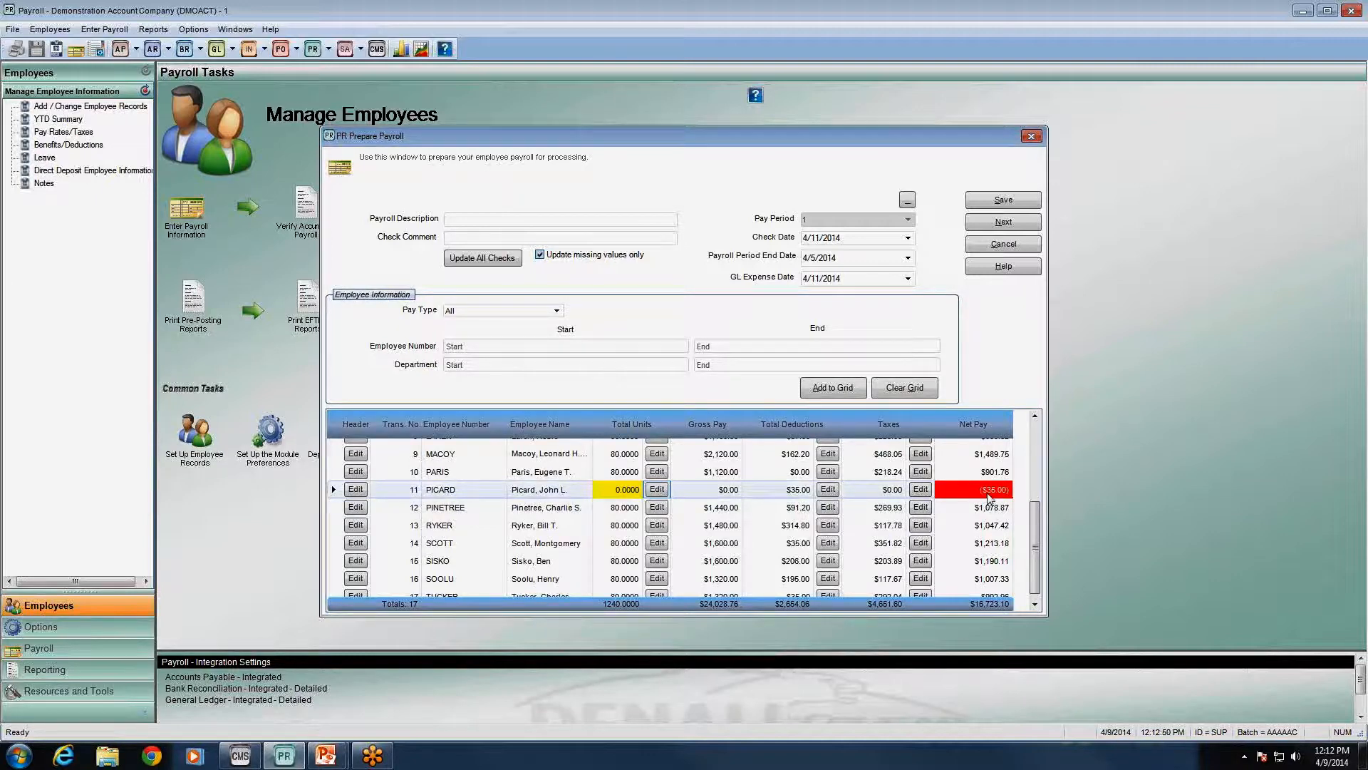
- Review transaction 11's total deductions, taxes, net pay and total units in the payroll grid
left_click(785, 493)
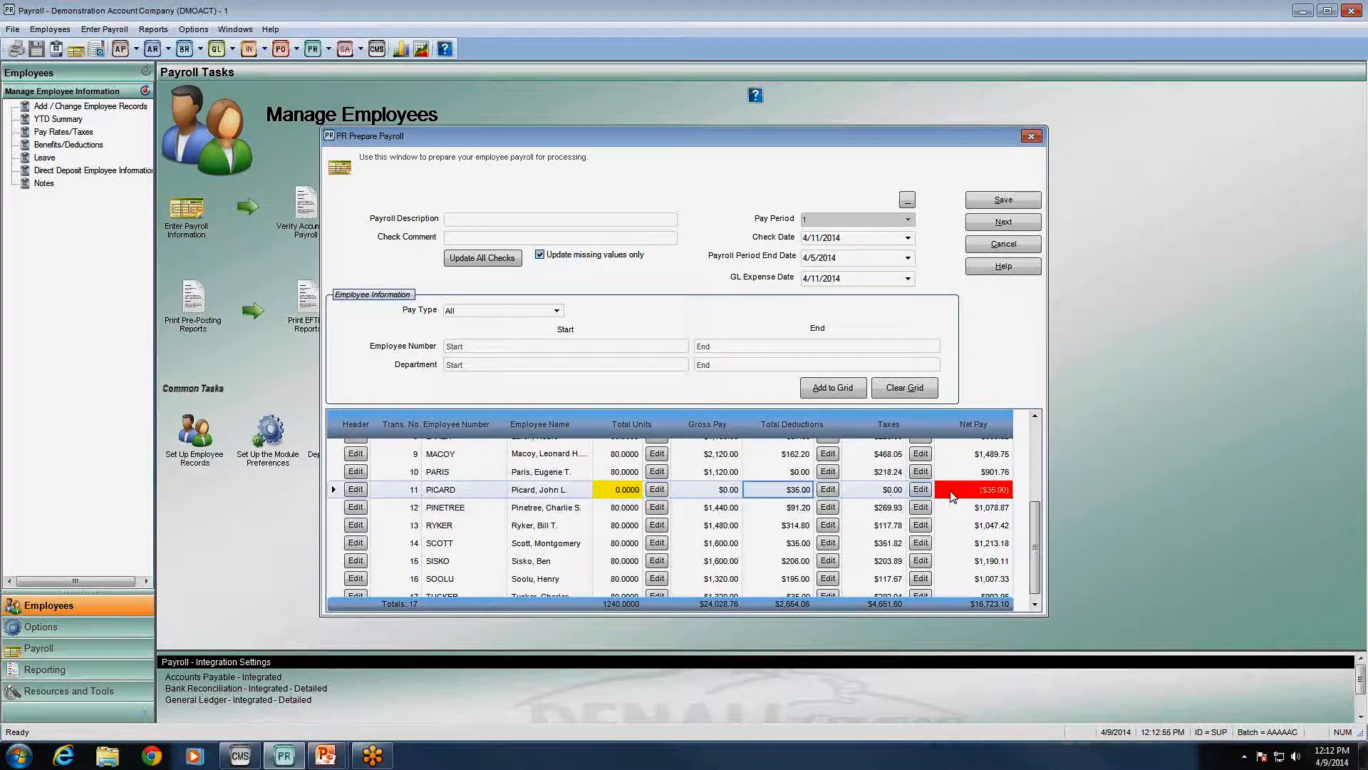
left_click(880, 497)
left_click(980, 495)
left_click(616, 488)
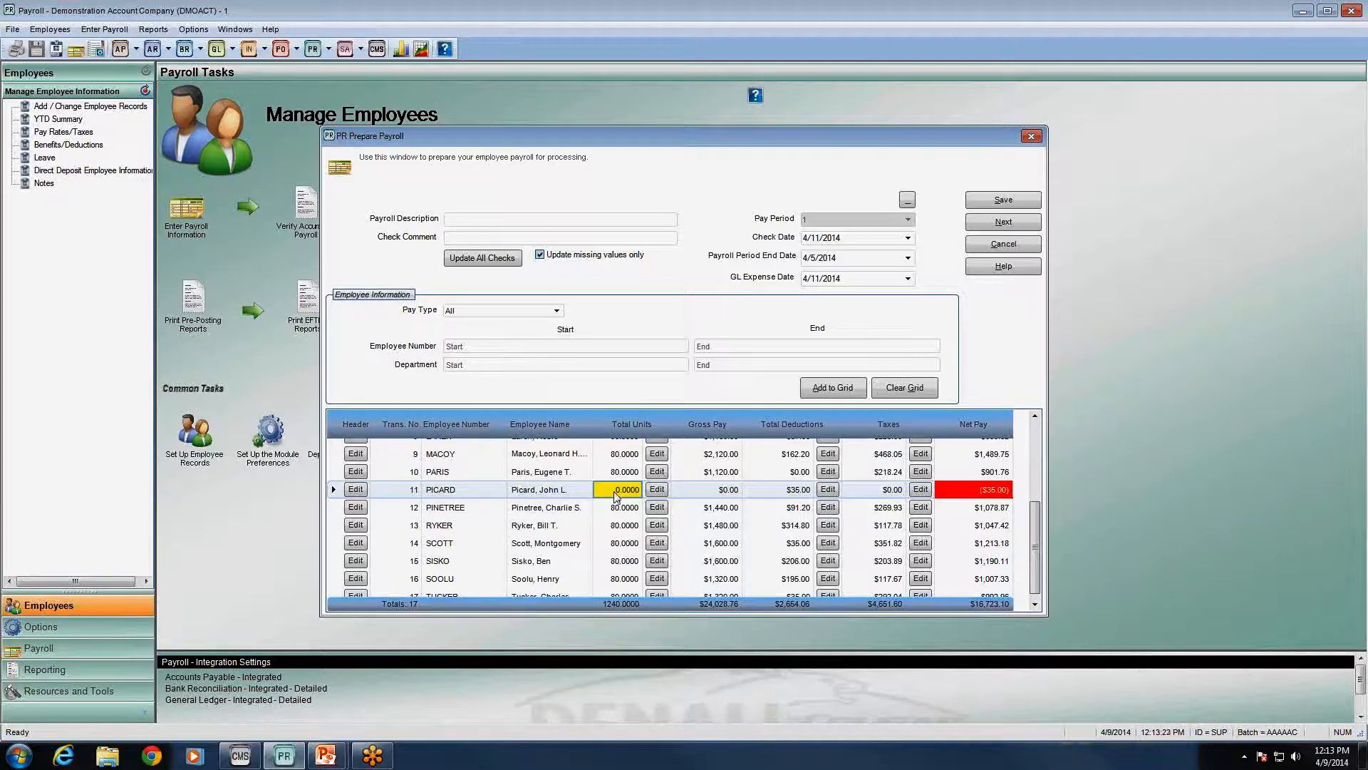
- Set transaction 11's regular units to 1 and accept the entry
left_click(661, 491)
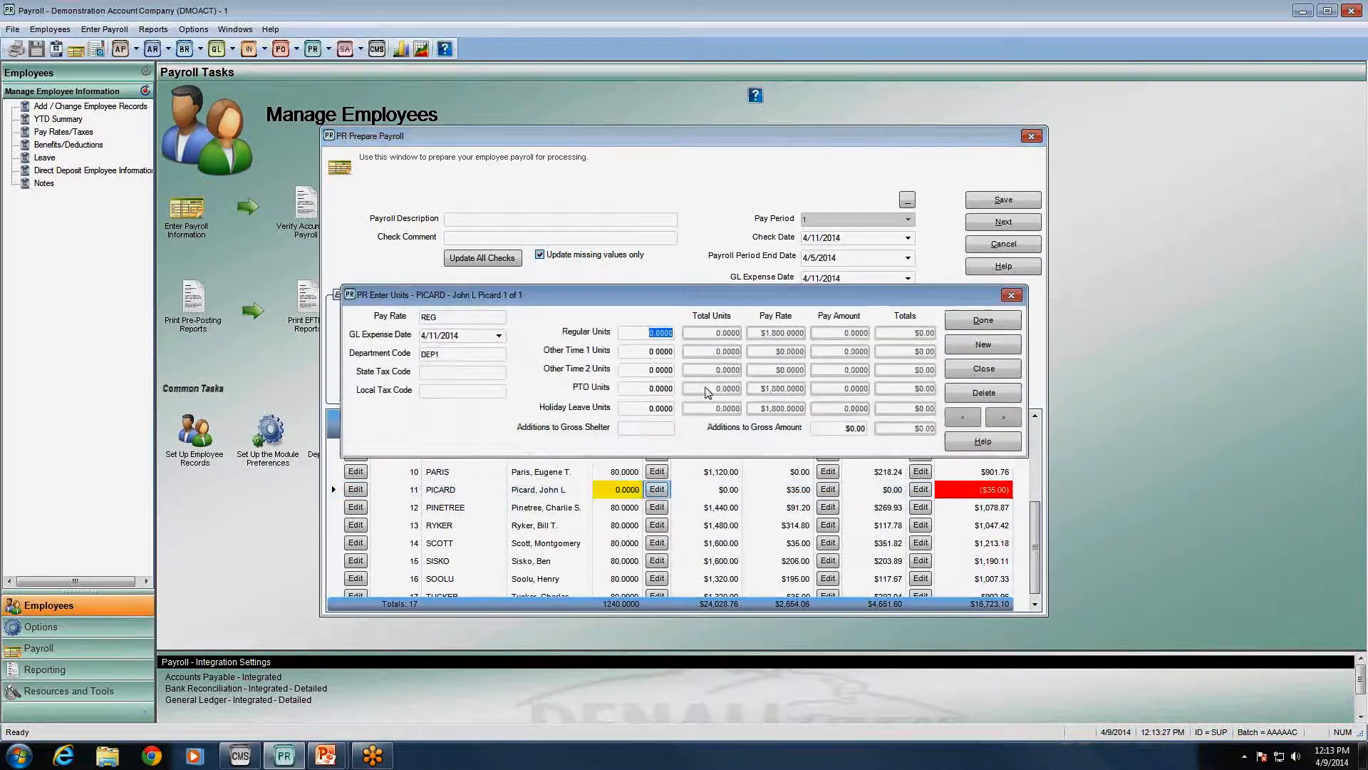
type("1")
key("Tab")
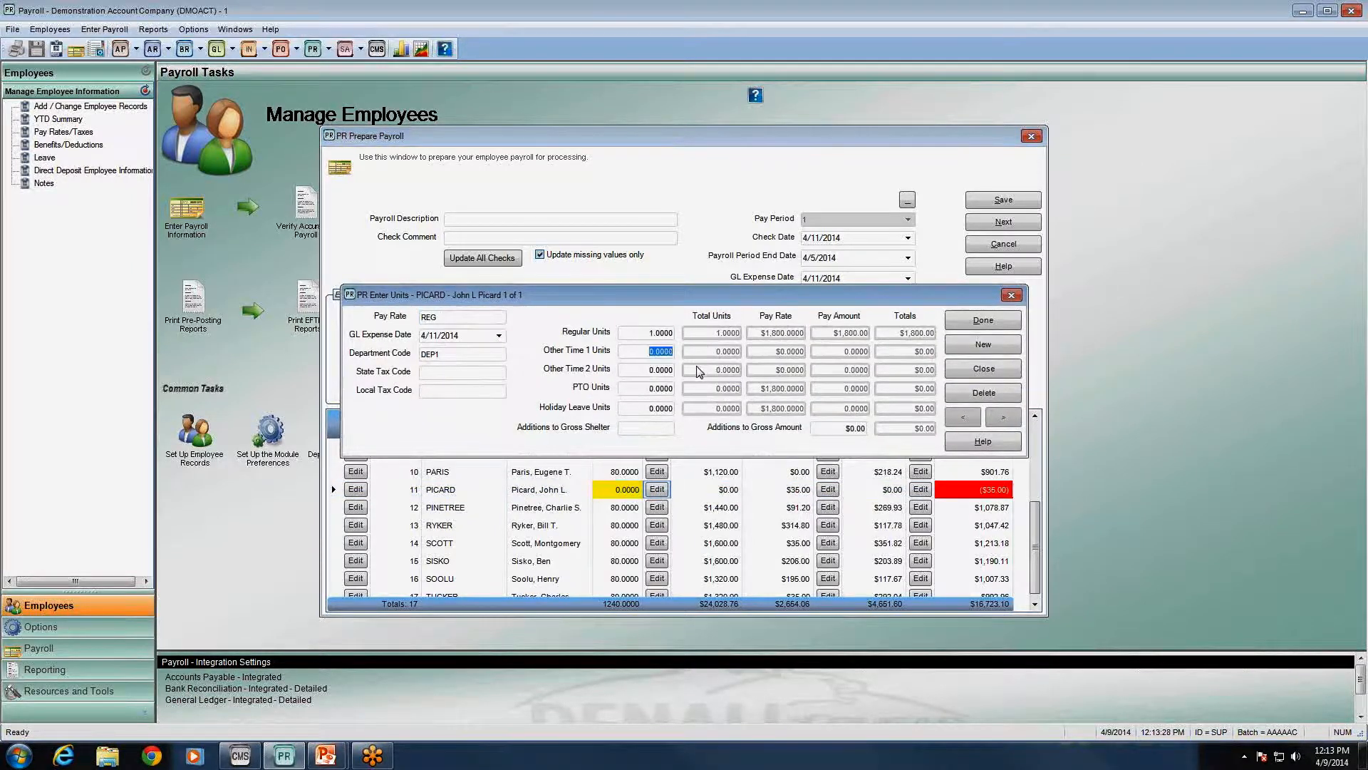
left_click(985, 321)
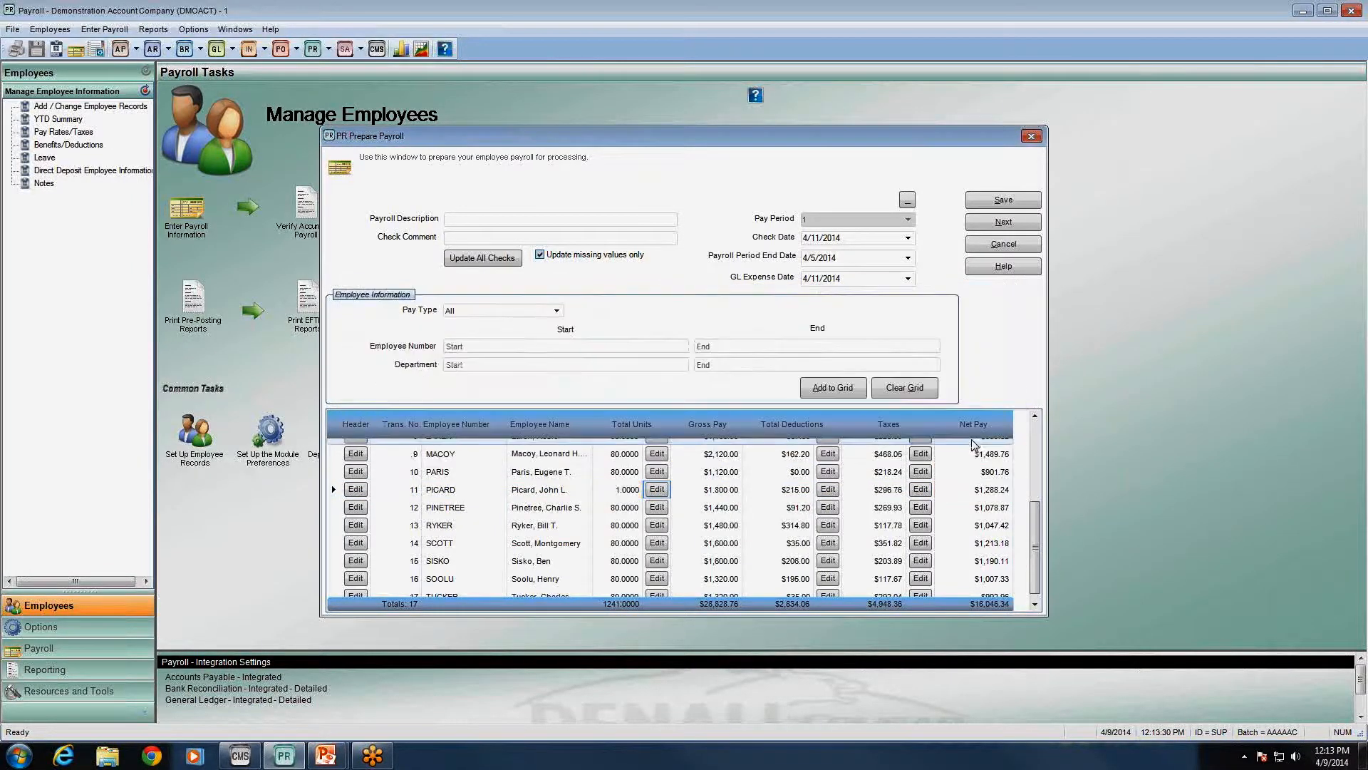
- Set the regular units of transaction 1 to 72 and accept the entry
left_click_drag(1035, 535, 1037, 425)
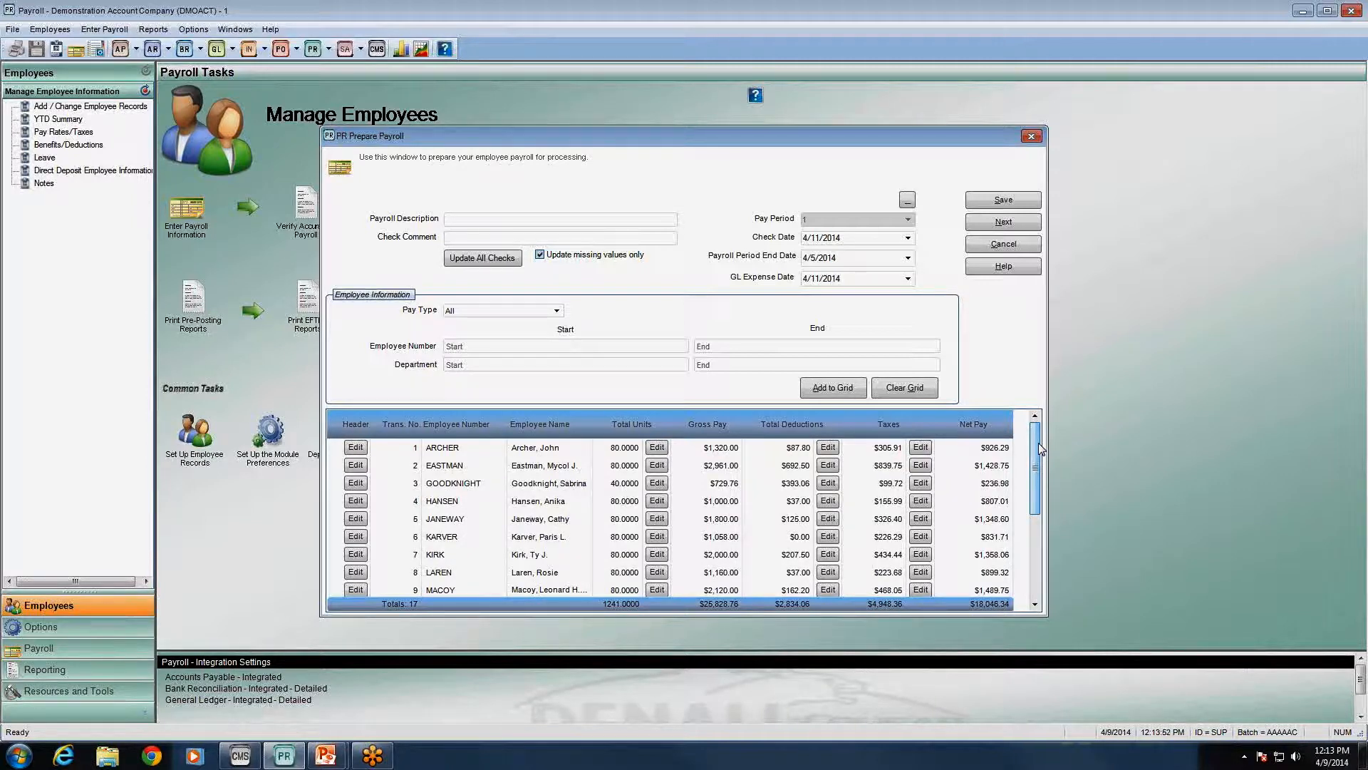
mouse_move(1039, 447)
left_mouse_down()
mouse_move(1044, 531)
mouse_move(1034, 445)
left_mouse_up()
left_click(653, 452)
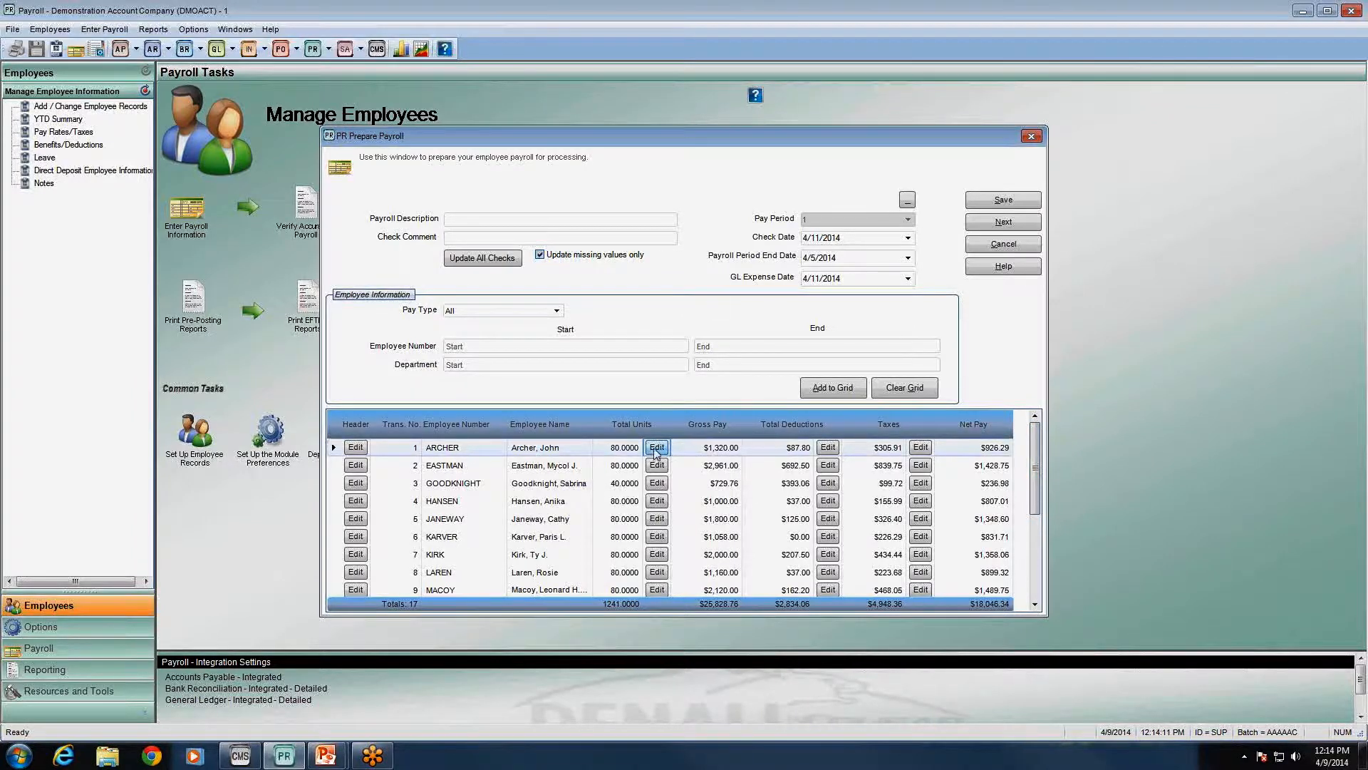
type("72")
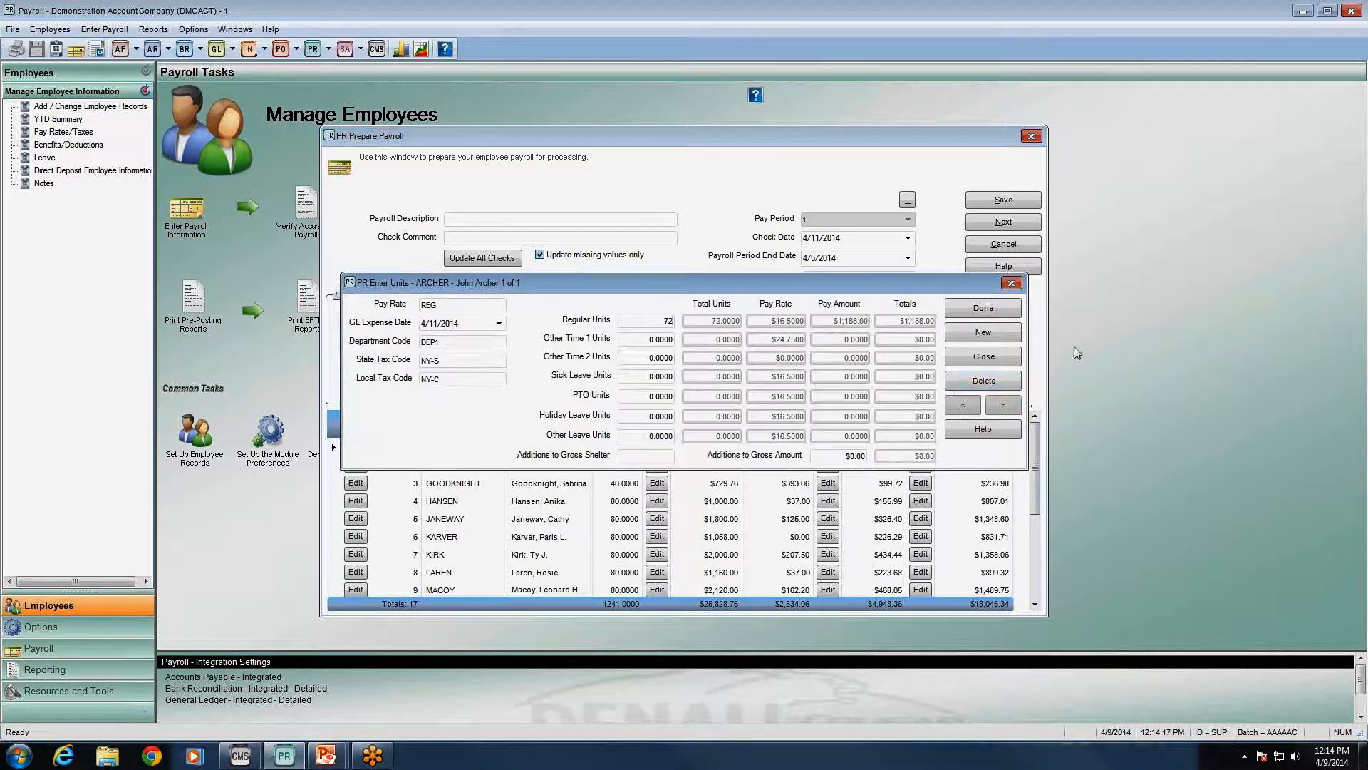
left_click(983, 308)
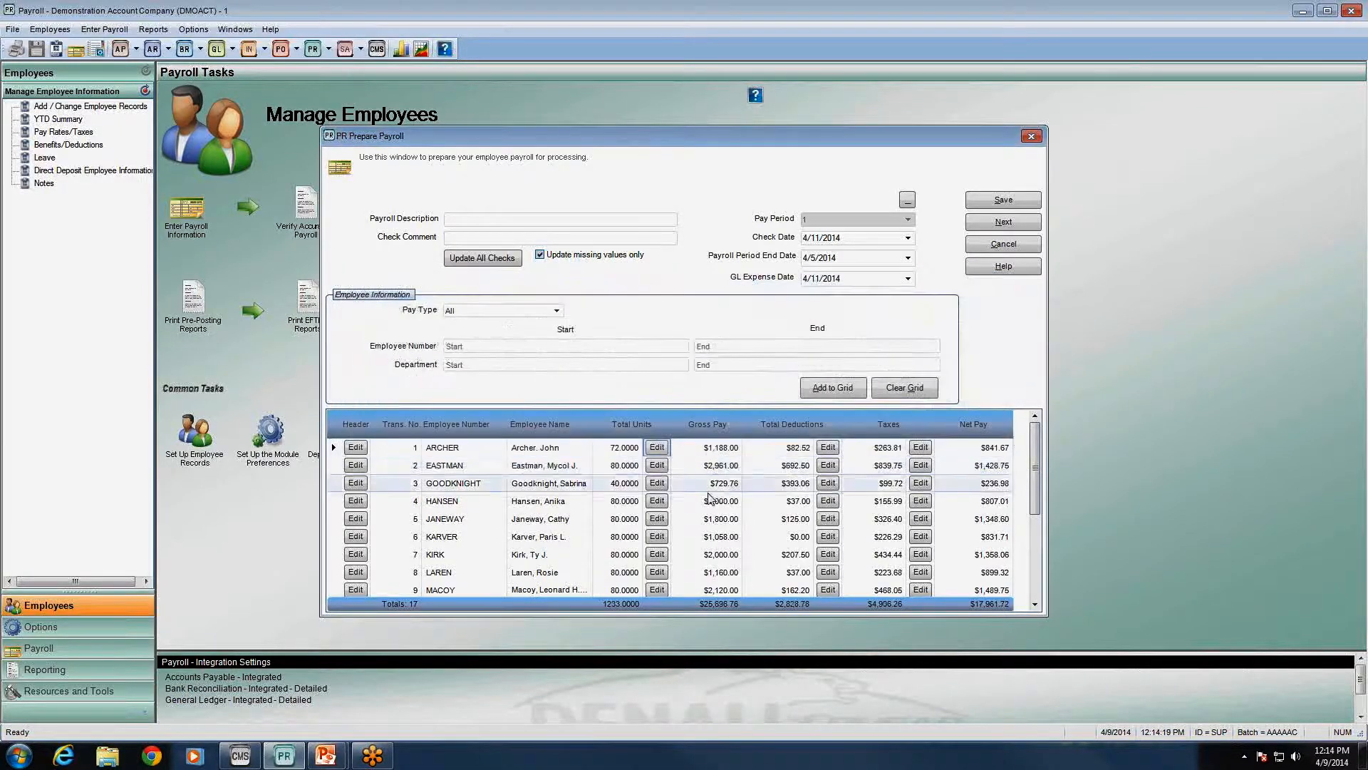
- Open the units entry for transaction 3 and look through its ADMIN, SALES and VOL pay rate records
left_click(656, 483)
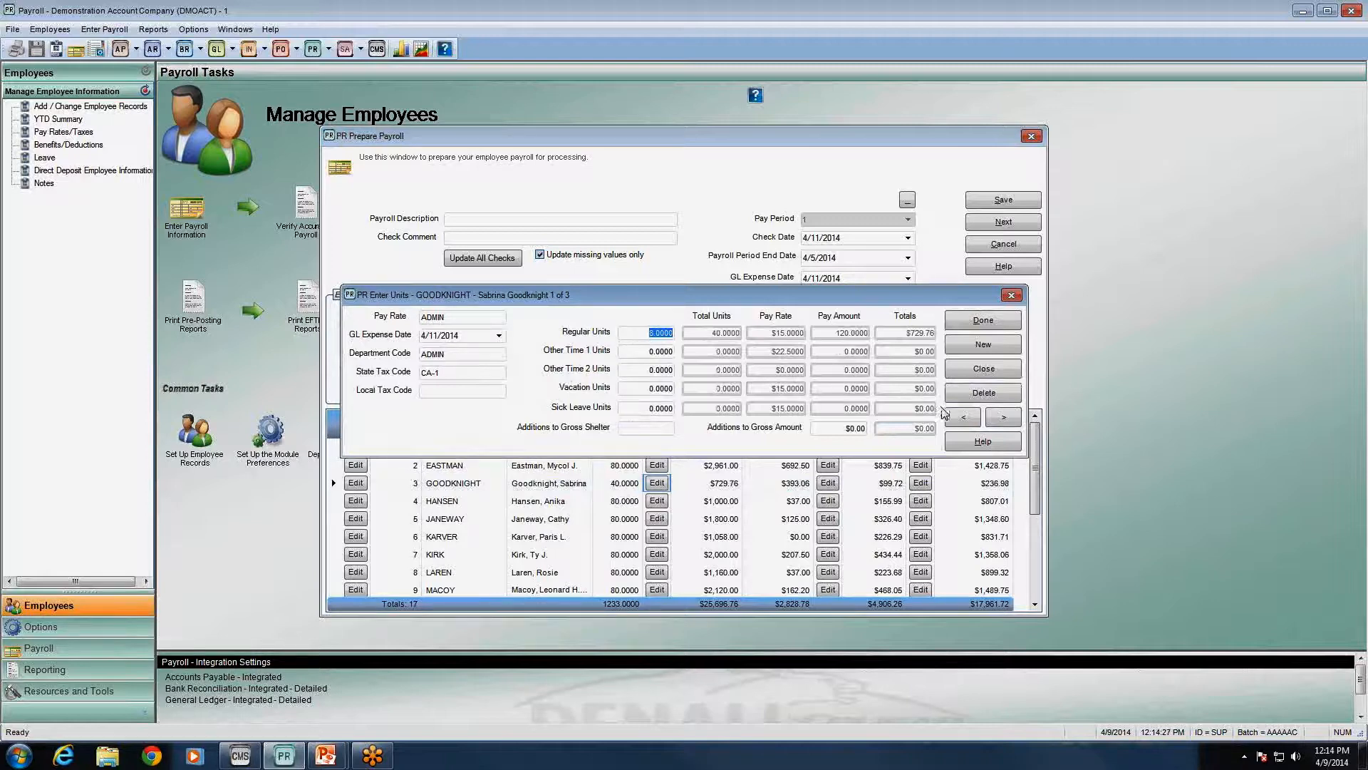
left_click(963, 417)
left_click(1004, 423)
left_click(1006, 421)
left_click(1006, 420)
left_click(1006, 421)
left_click(1006, 421)
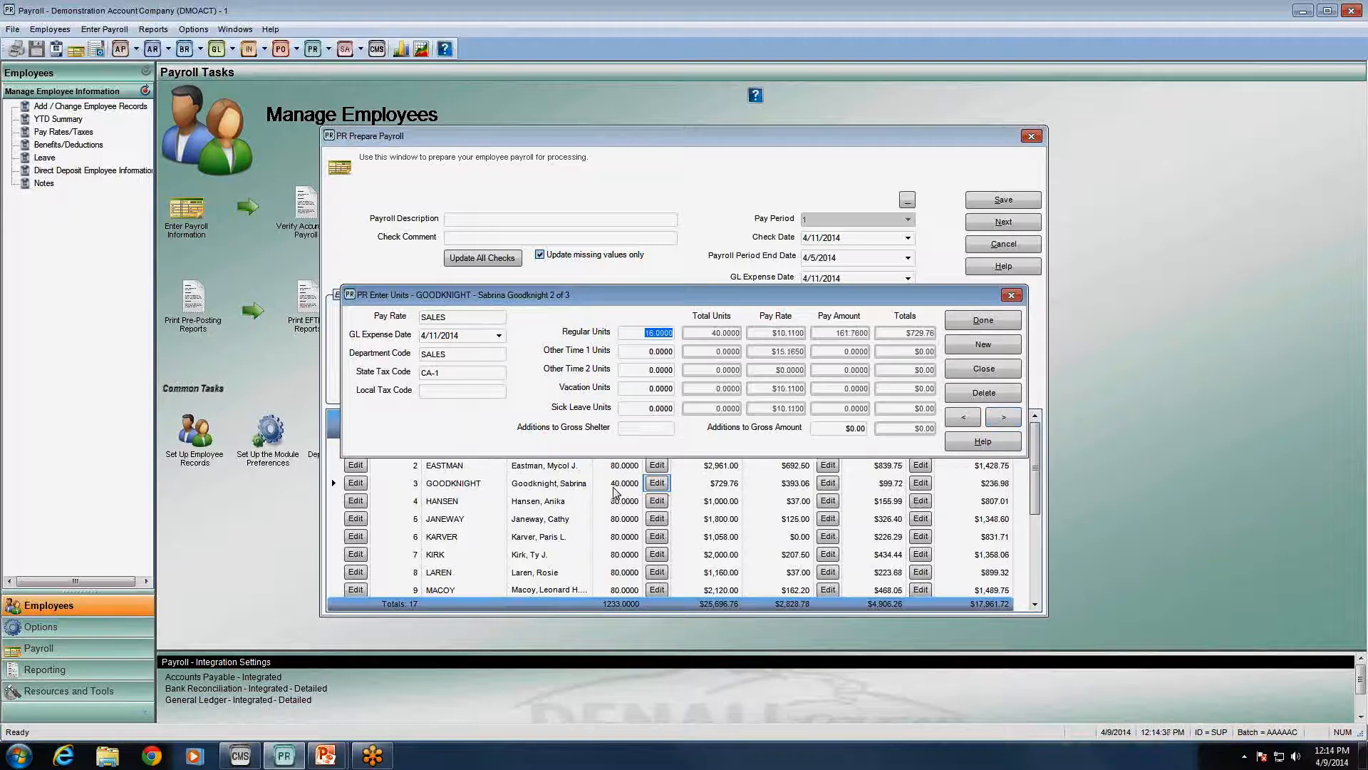
left_click(997, 422)
left_click(996, 422)
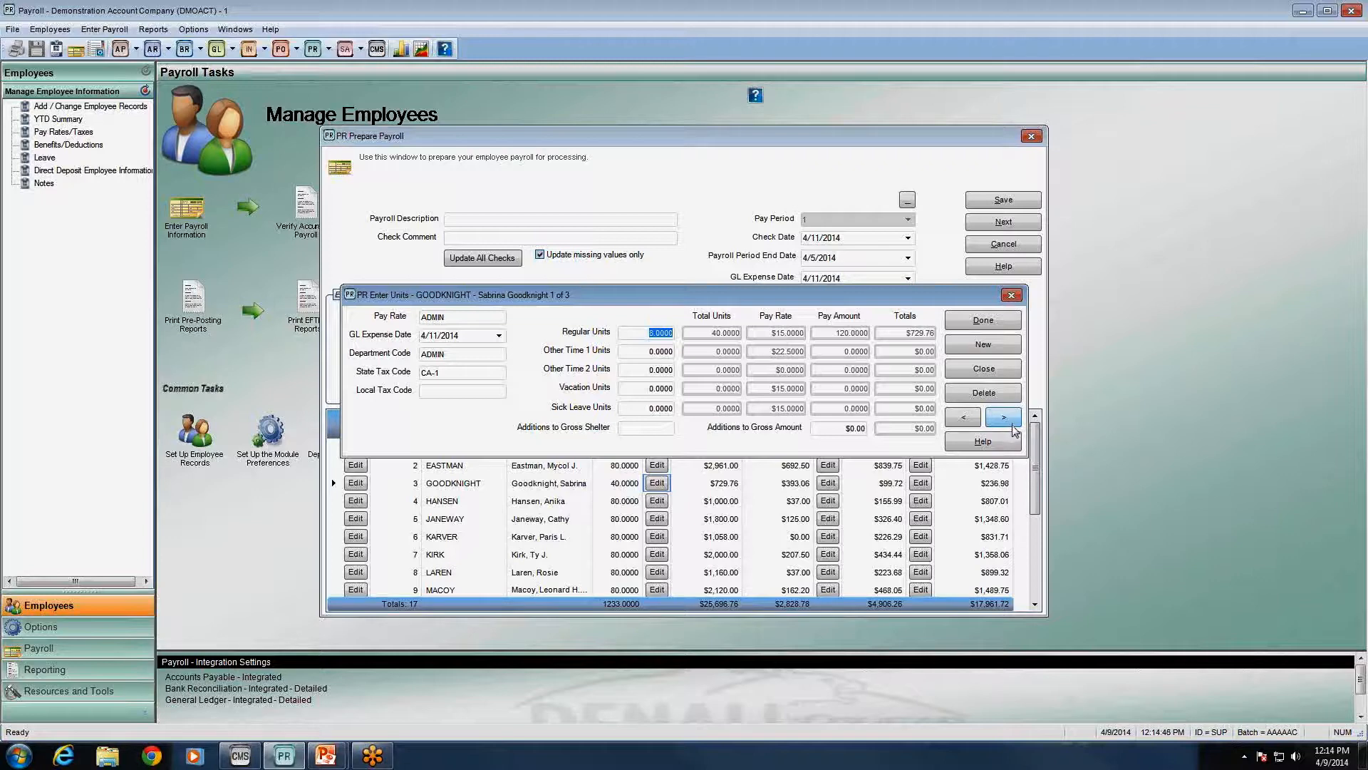
- Set the regular units of transaction 3's ADMIN pay rate to 12 and save the change
type("12")
key("Tab")
left_click(1012, 424)
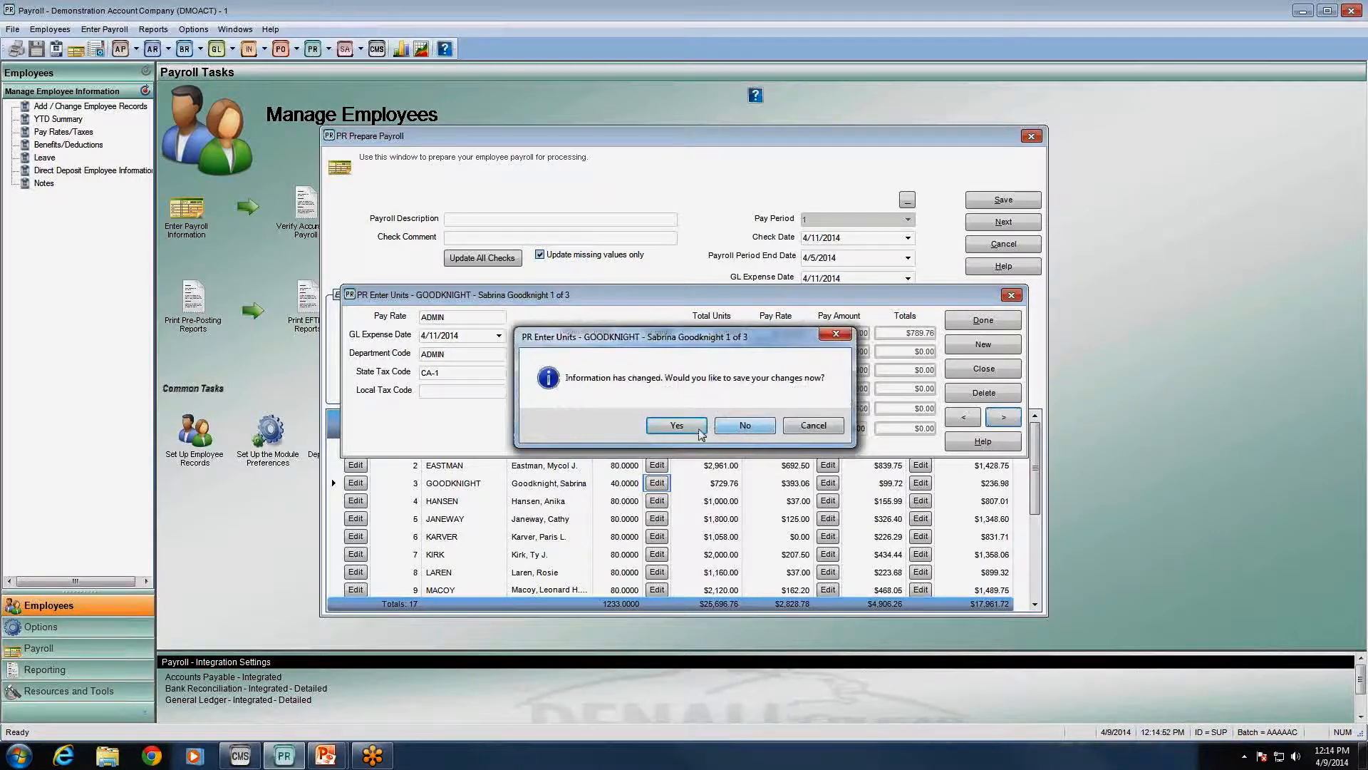
left_click(697, 430)
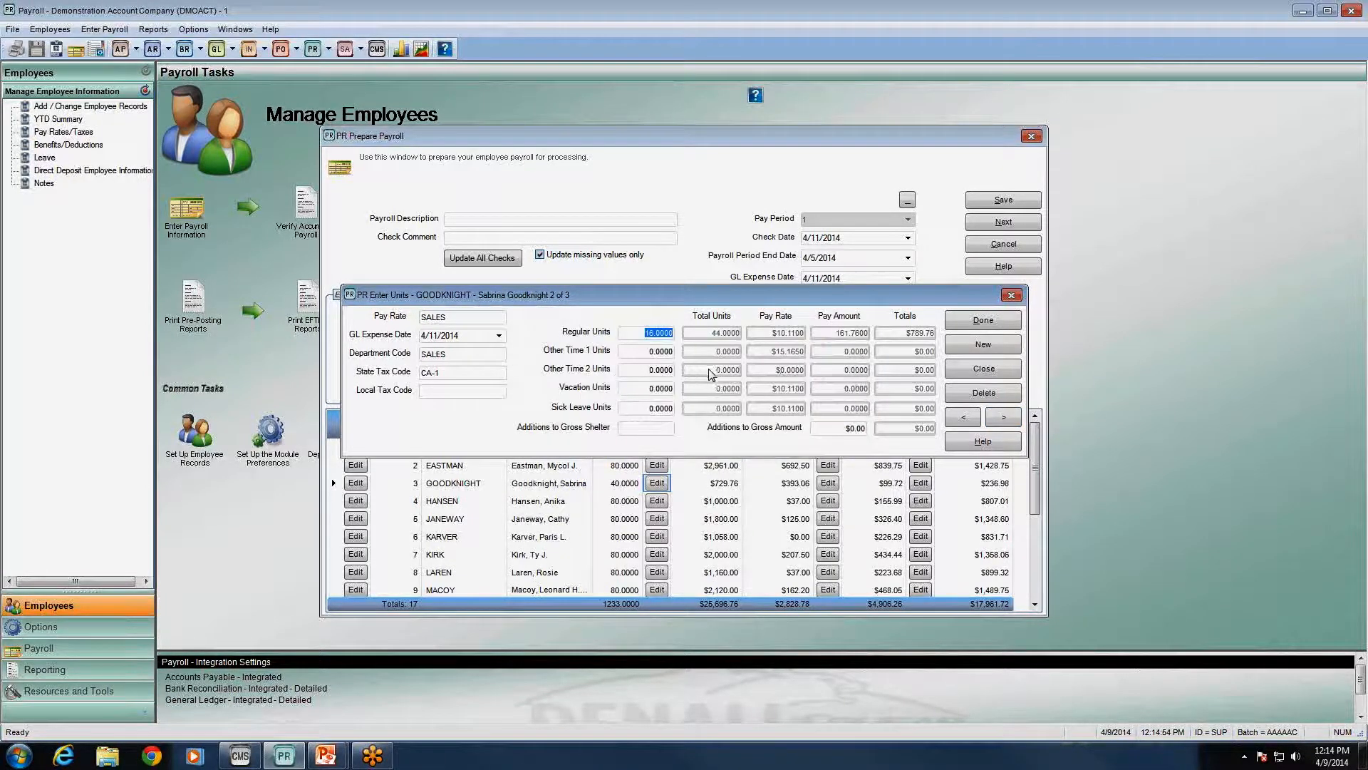
- Set the regular units of transaction 3's SALES pay rate to 24 and save the change
type("24")
key("Tab")
left_click(1001, 419)
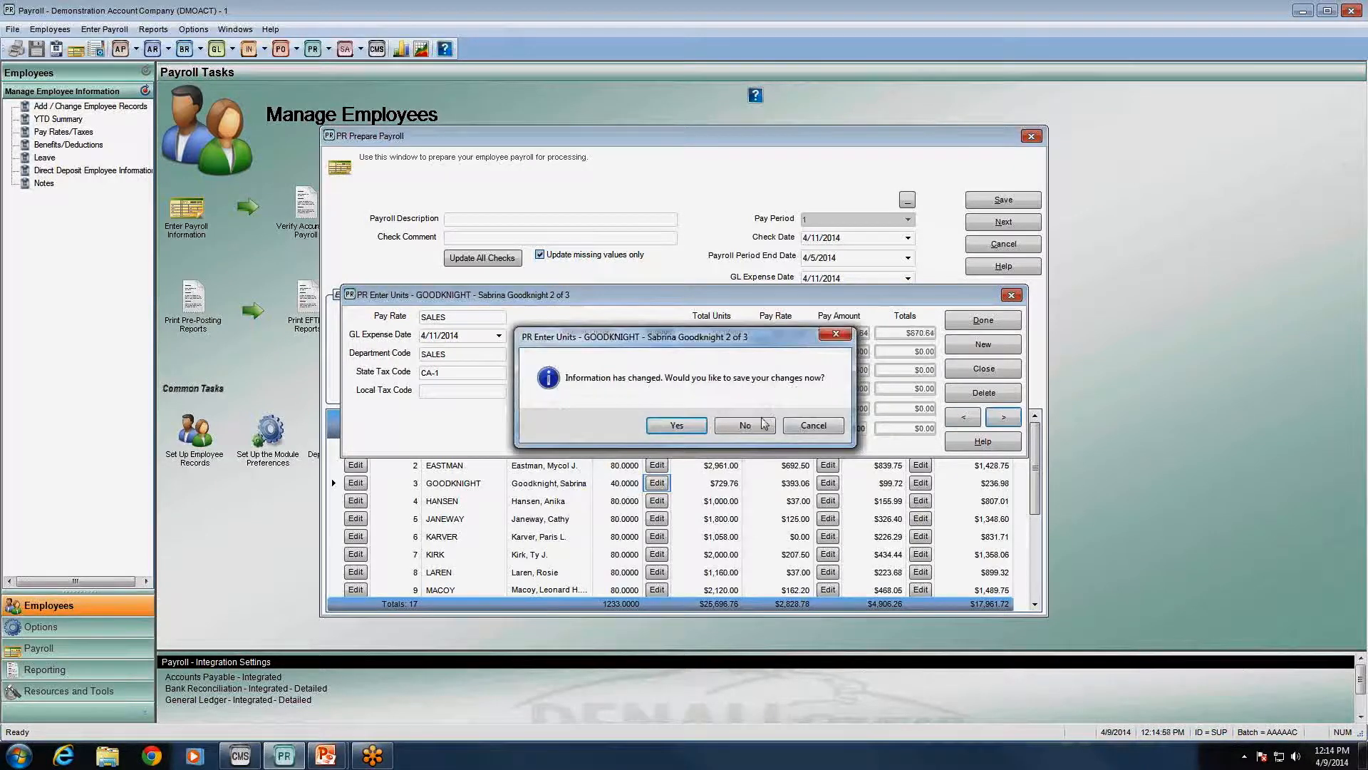
left_click(697, 426)
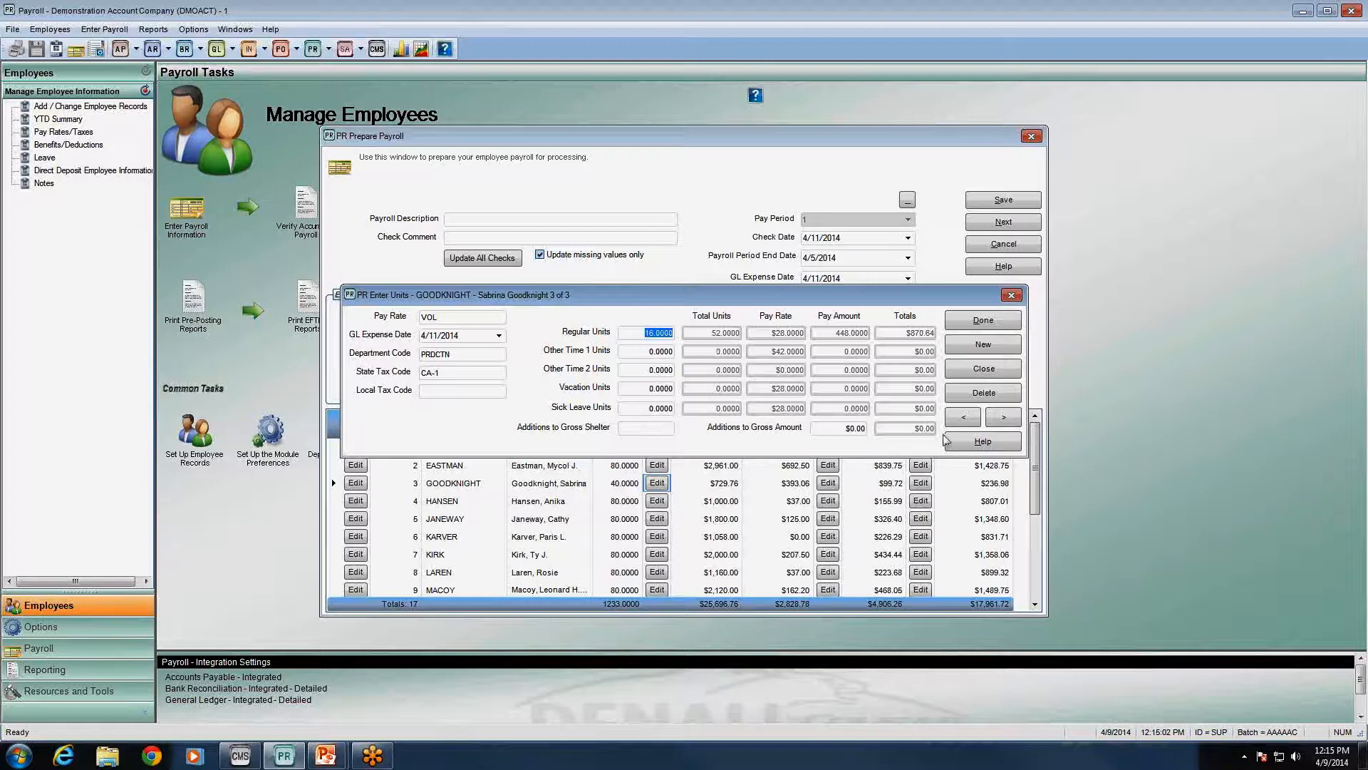
- Check the units and tax codes across transaction 3's three pay rate records, and accept the units entry
left_click(962, 418)
left_click(960, 419)
left_click(1004, 419)
left_click(443, 372)
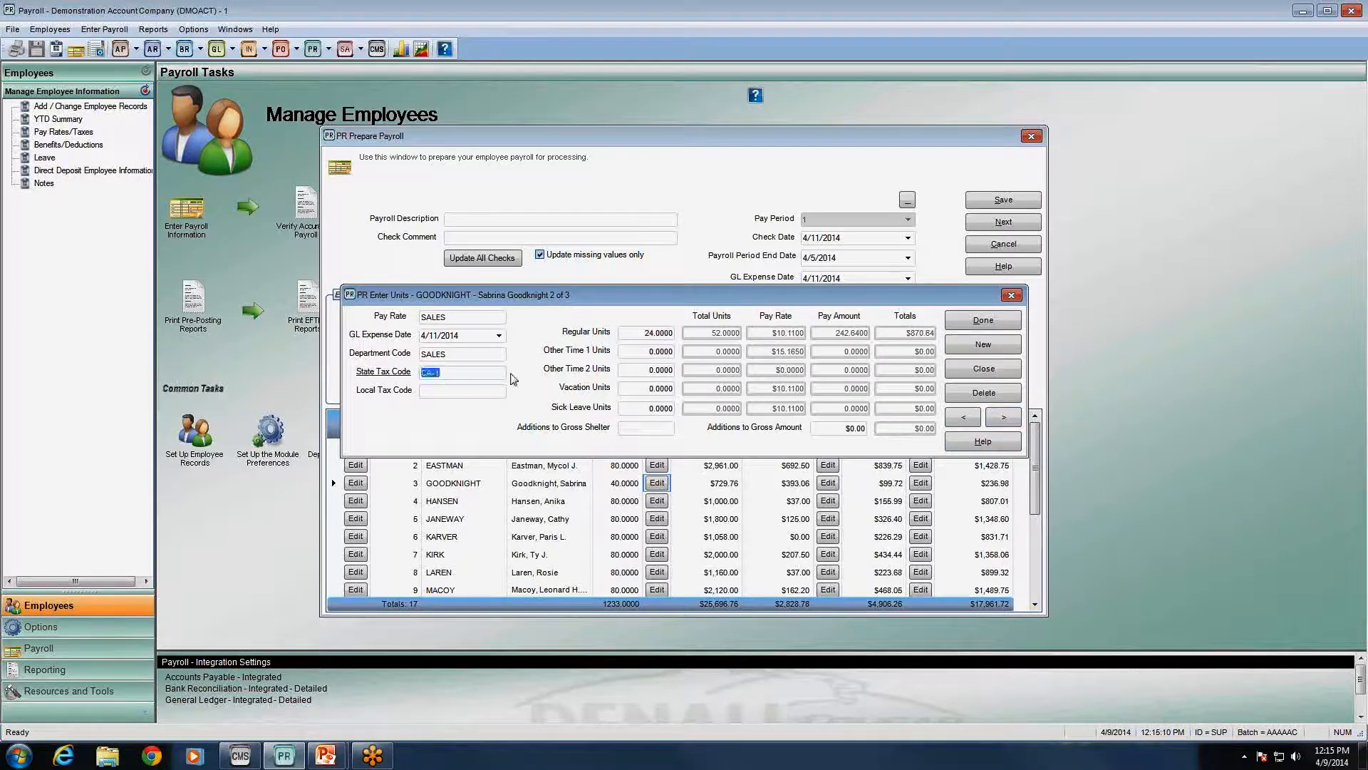
left_click(1010, 424)
left_click(1011, 423)
left_click(968, 422)
left_click(968, 422)
left_click(968, 422)
left_click(1008, 422)
left_click(1008, 422)
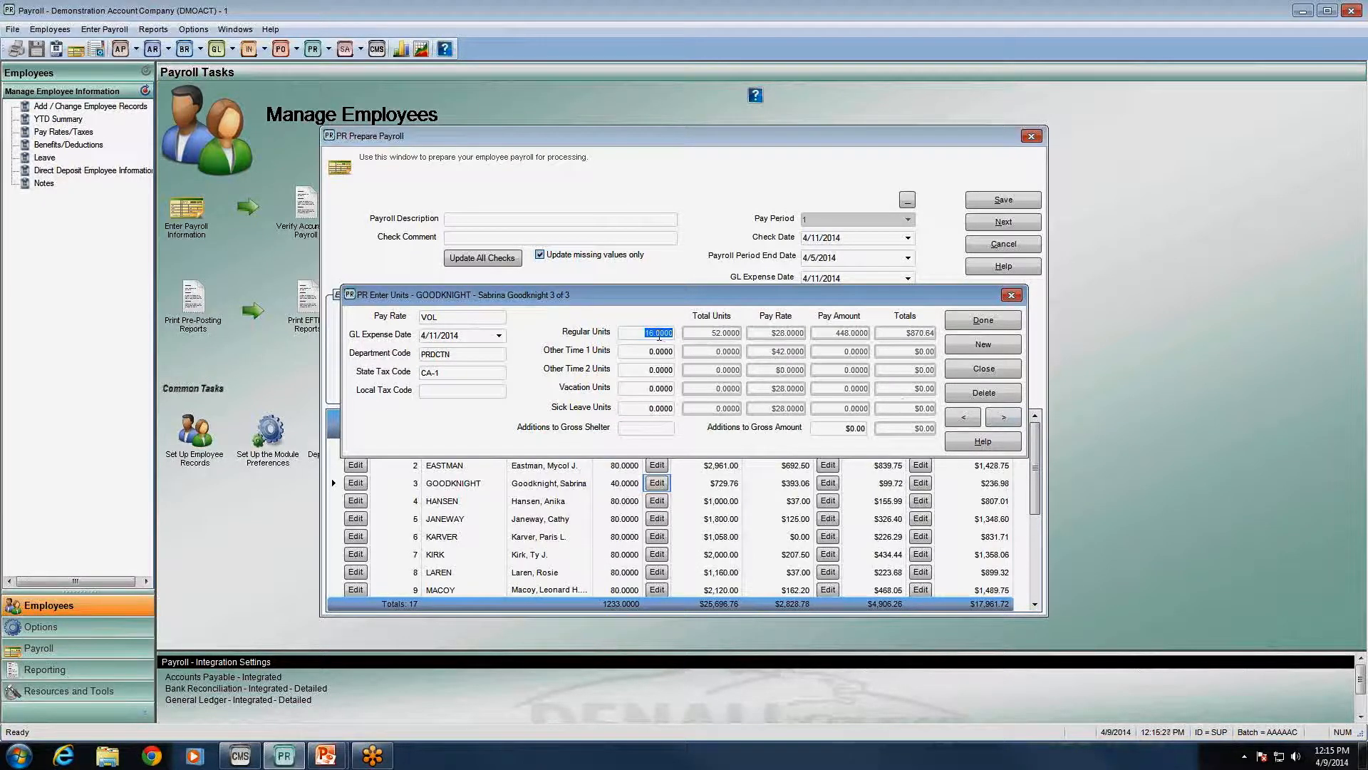
left_click(980, 322)
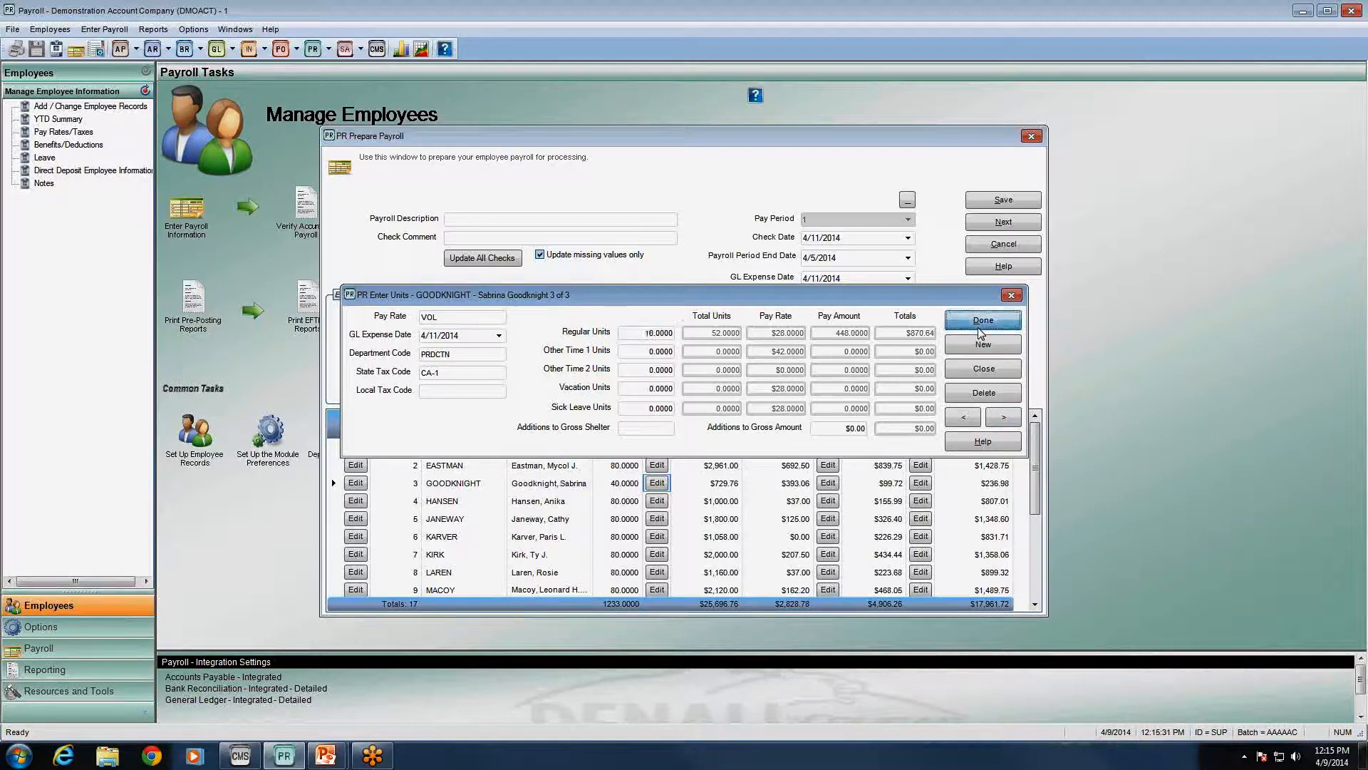
- Review transaction 3's total units, gross pay, deductions, taxes and net pay, and transaction 4's total units
left_click(622, 489)
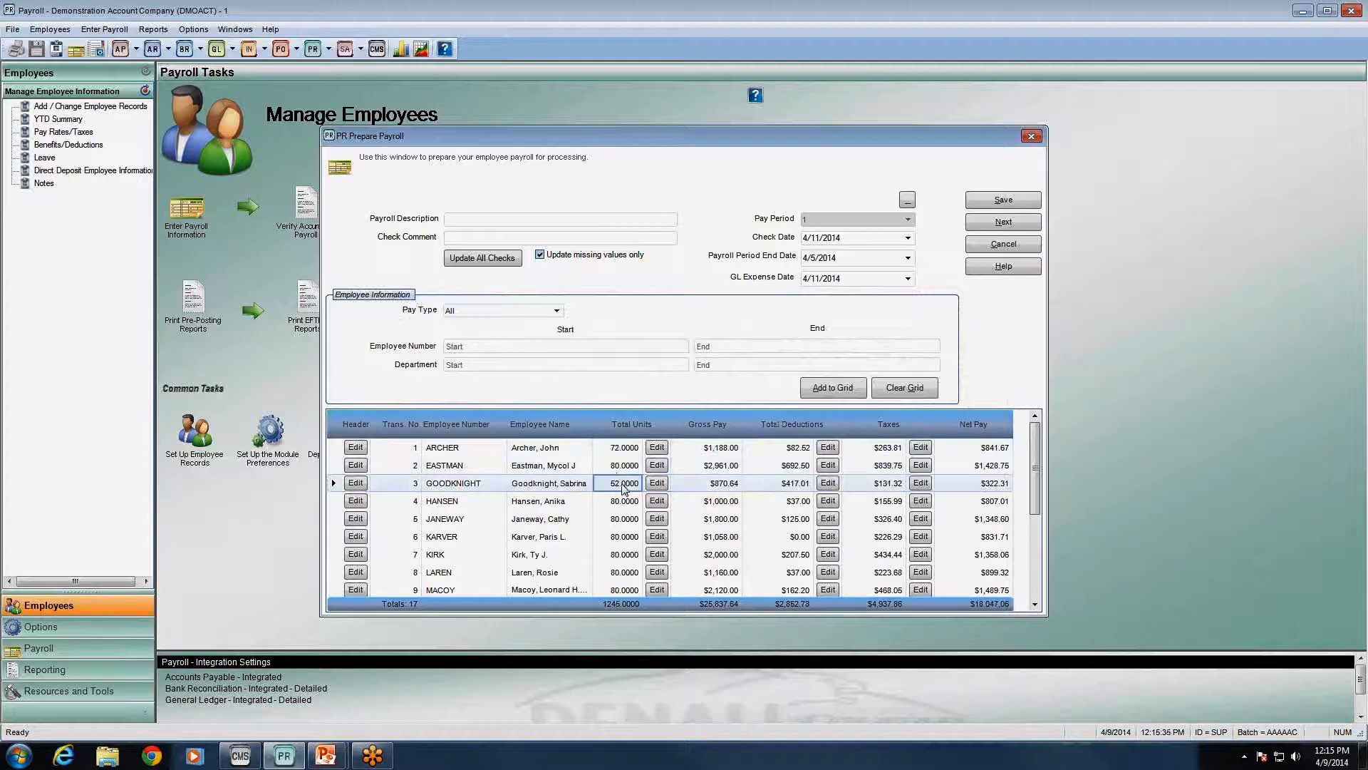
left_click(724, 487)
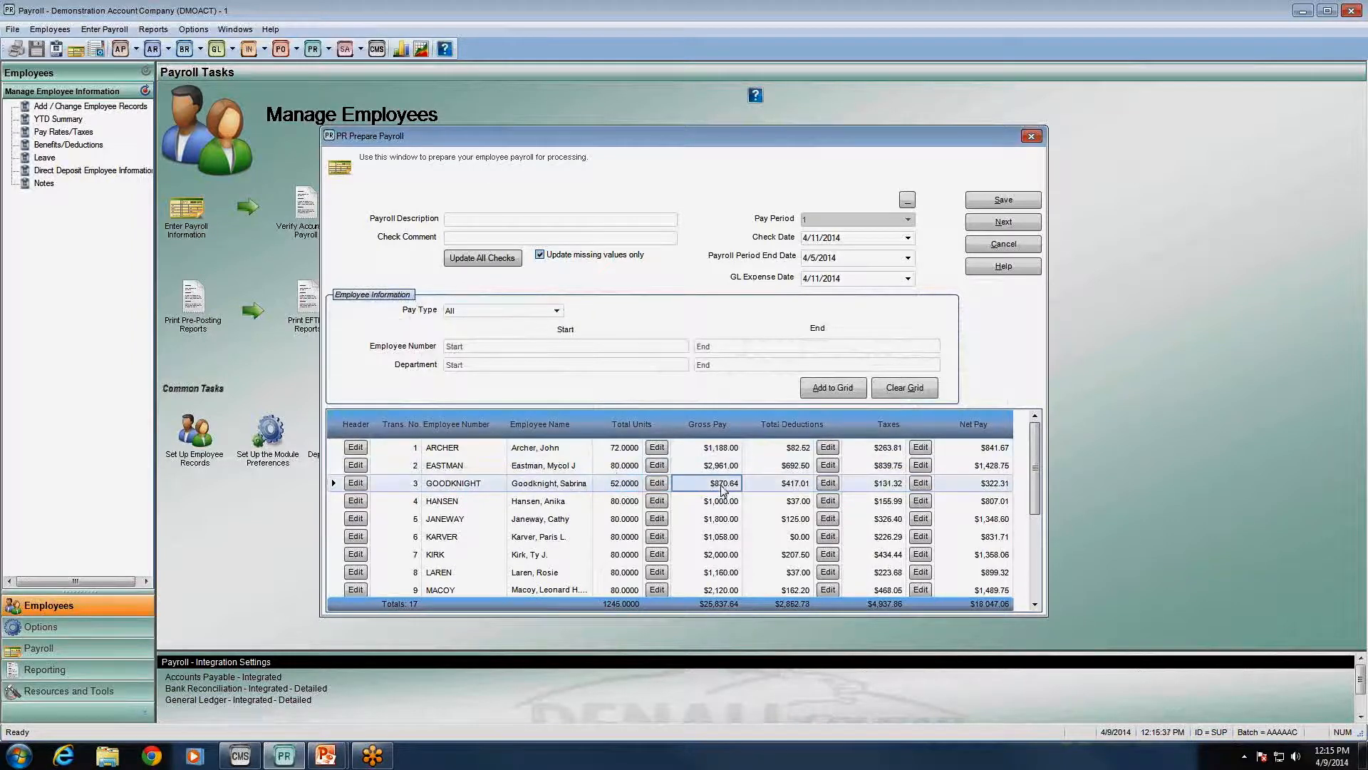
left_click(802, 489)
left_click(895, 489)
left_click(982, 490)
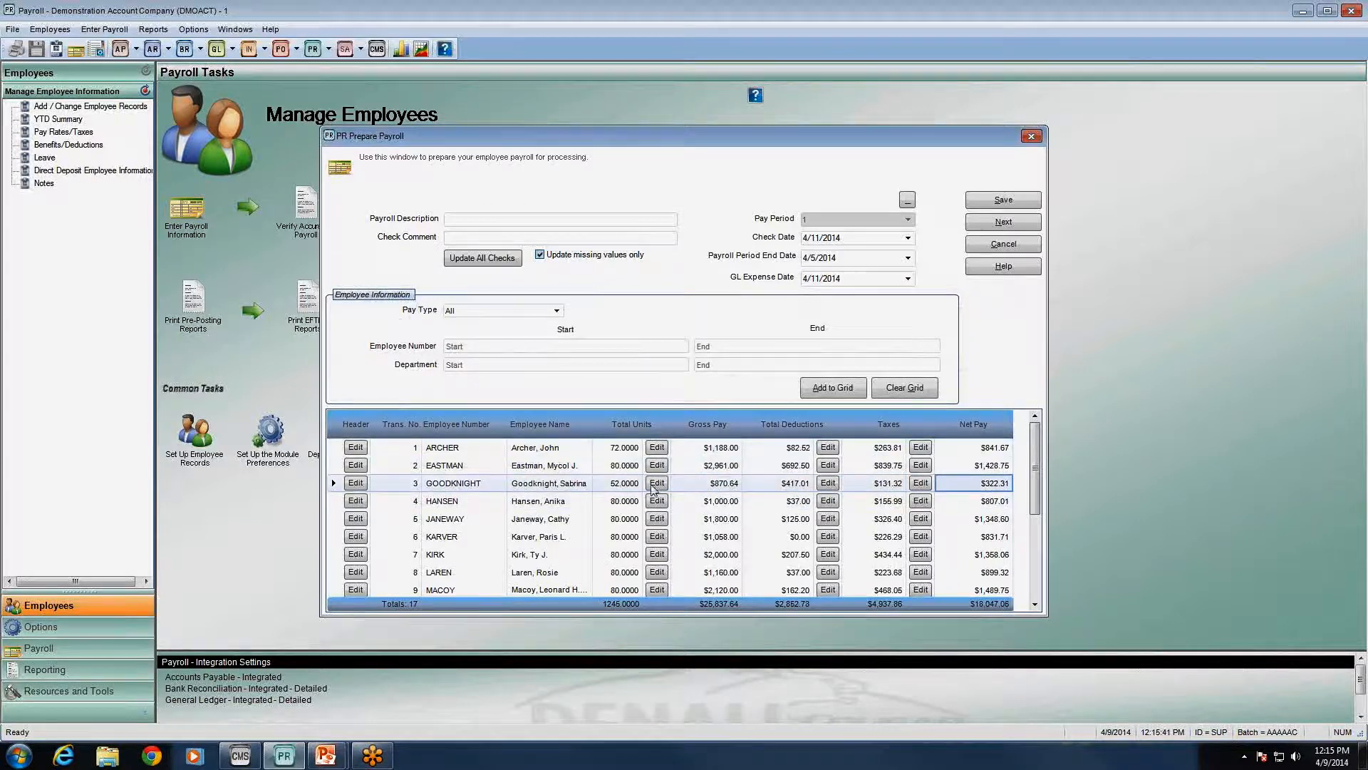
left_click(617, 501)
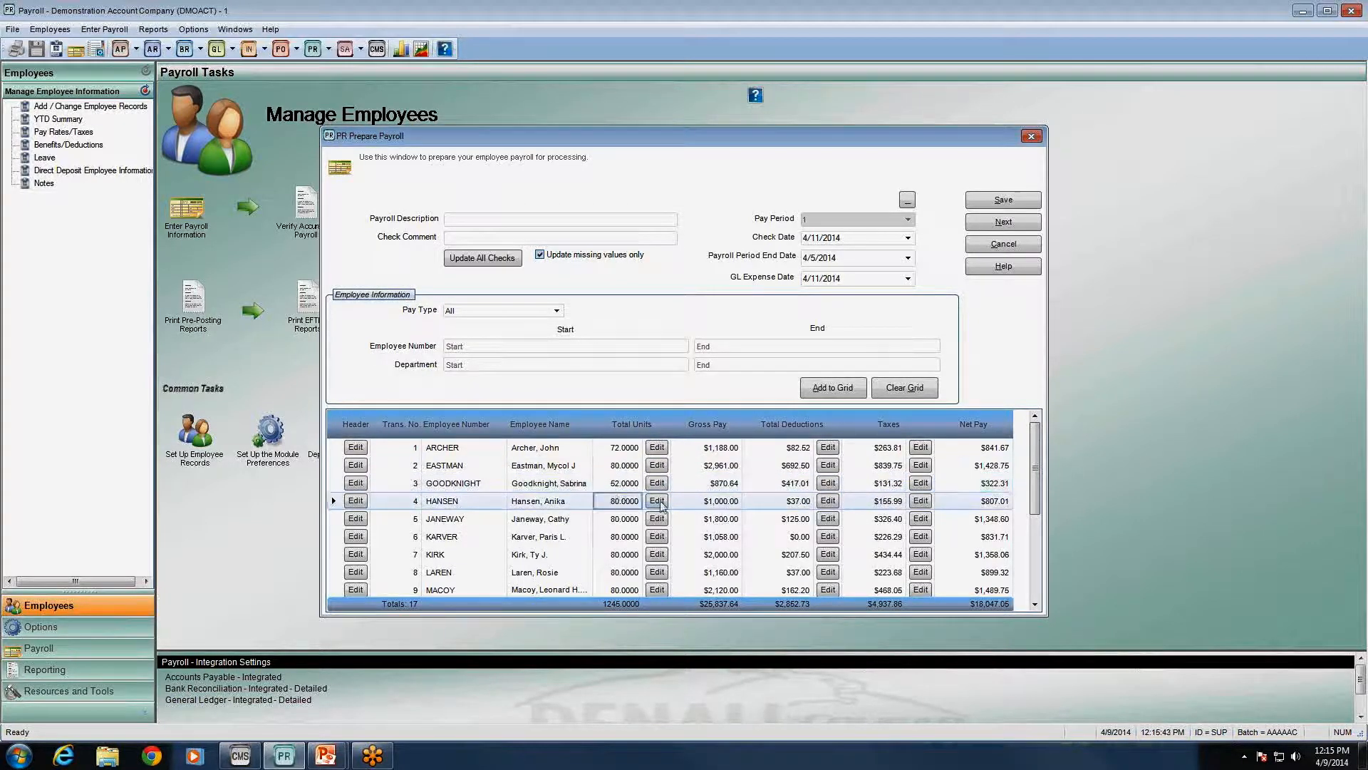
- Check transaction 4's units entry, and page through transaction 5's ADM and PR1 pay rate records
left_click(657, 502)
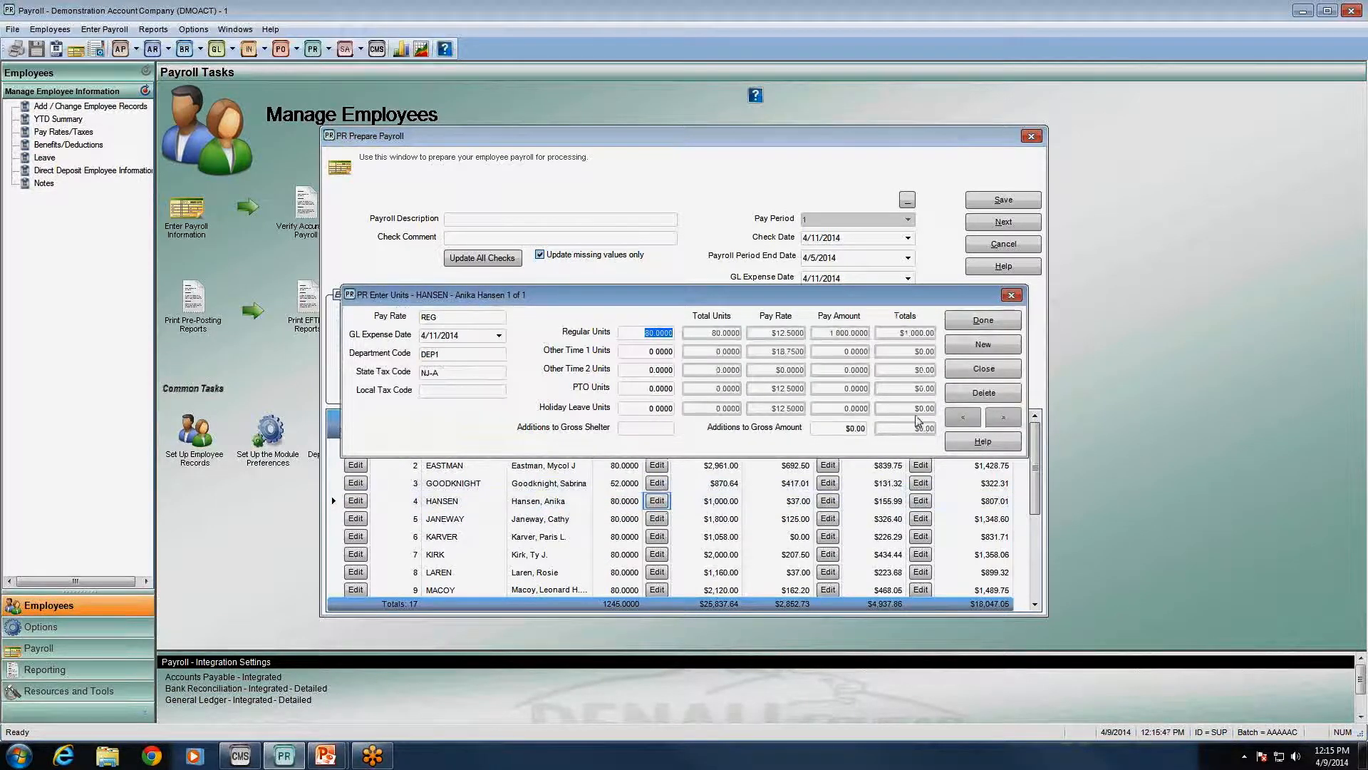
left_click(987, 371)
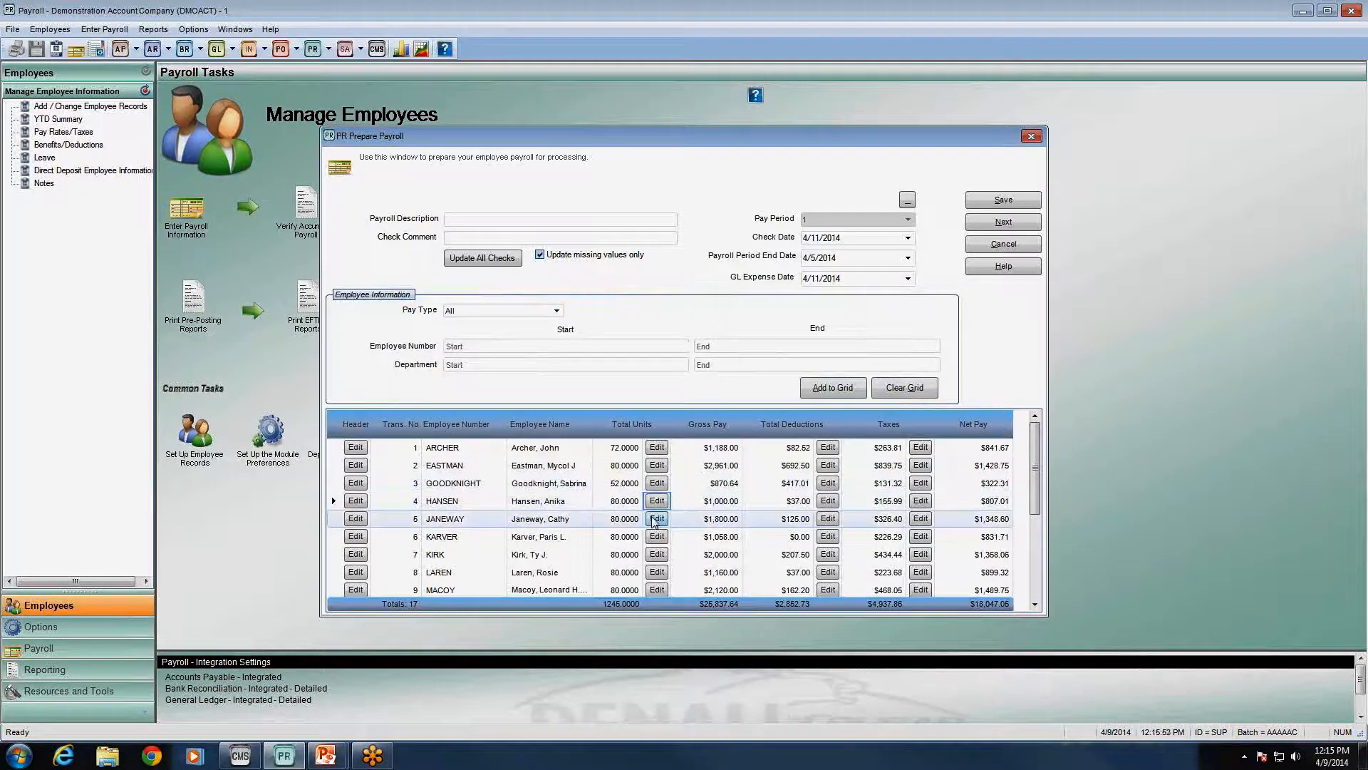
left_click(655, 519)
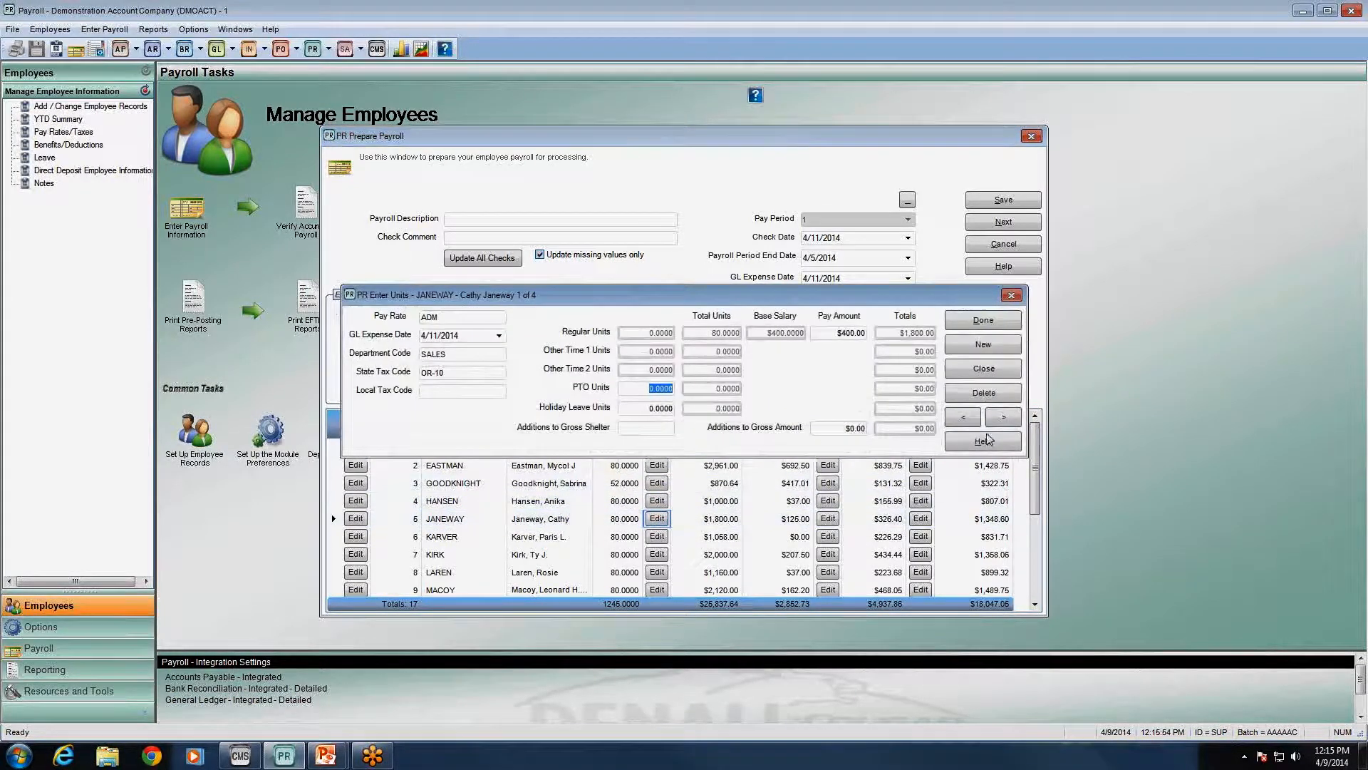
left_click(1005, 418)
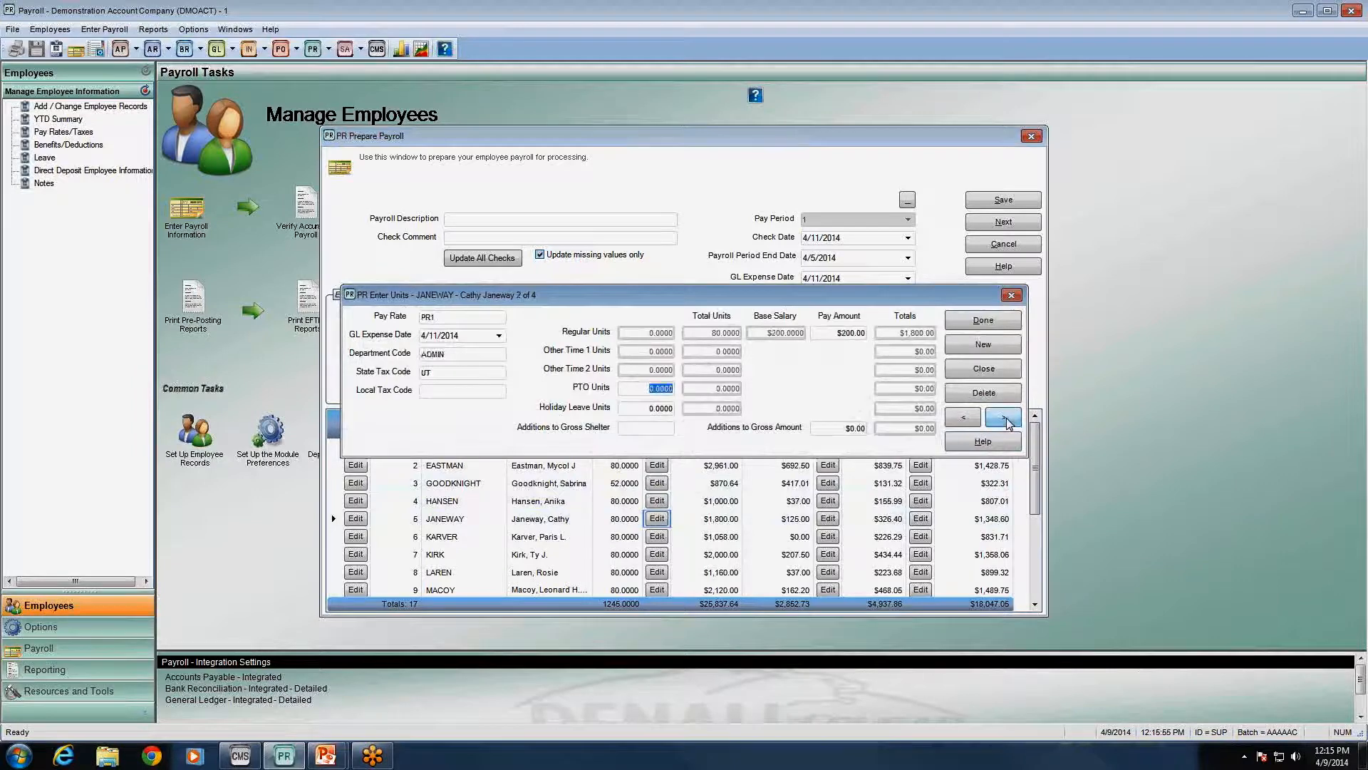
left_click(961, 420)
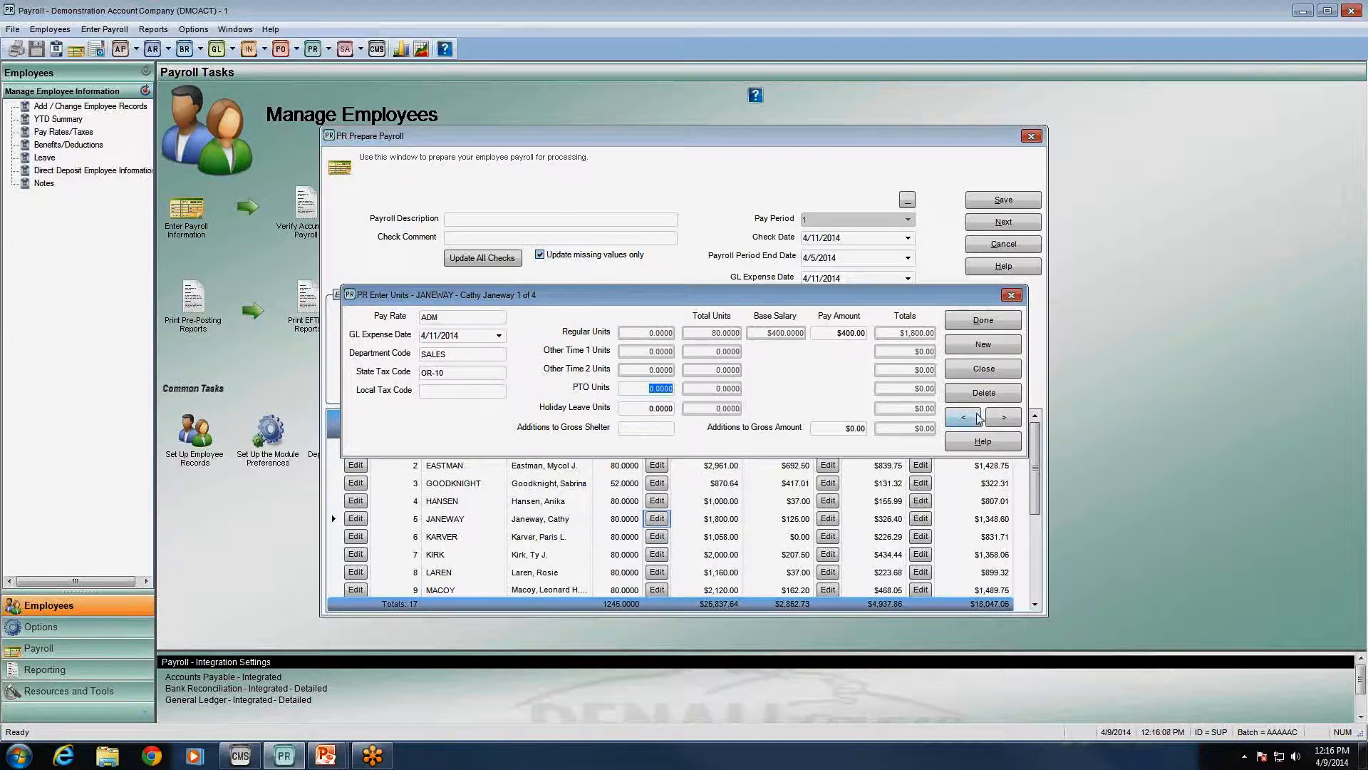
left_click(1000, 420)
left_click(963, 417)
- Inspect the pay amount and state tax code of transaction 5's ADM pay rate record
left_click(845, 333)
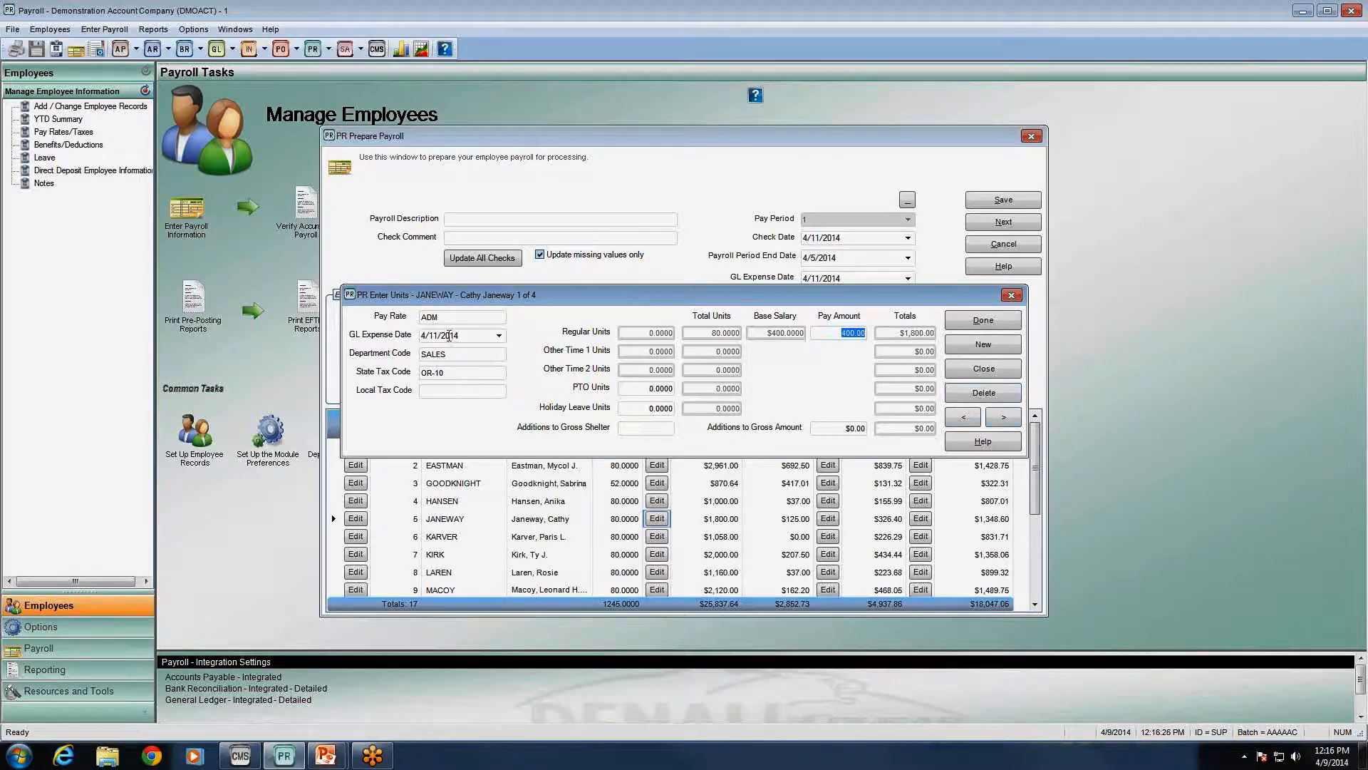
left_click(456, 372)
left_click(840, 332)
- Inspect the department, state tax code and pay amount of transaction 5's PR1 pay rate record, and close the units entry
left_click(1001, 417)
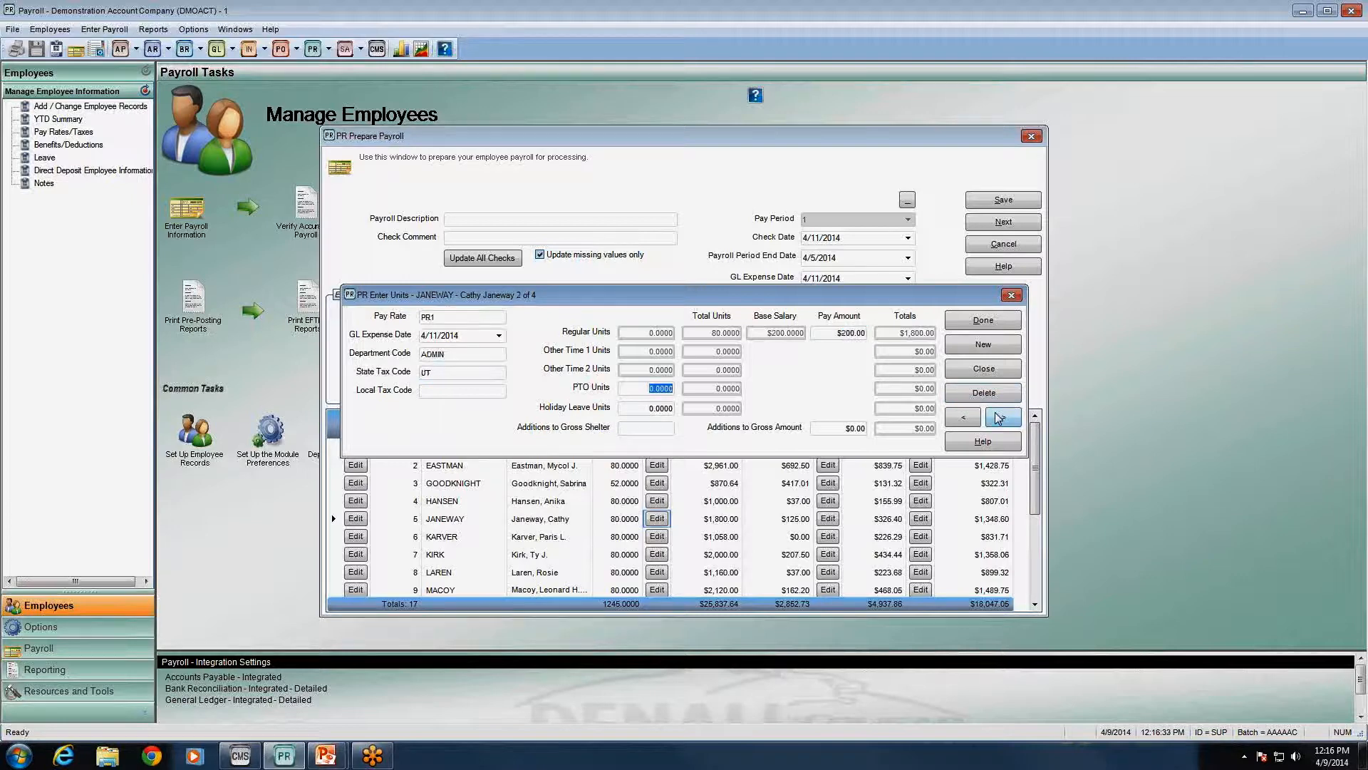
left_click(439, 319)
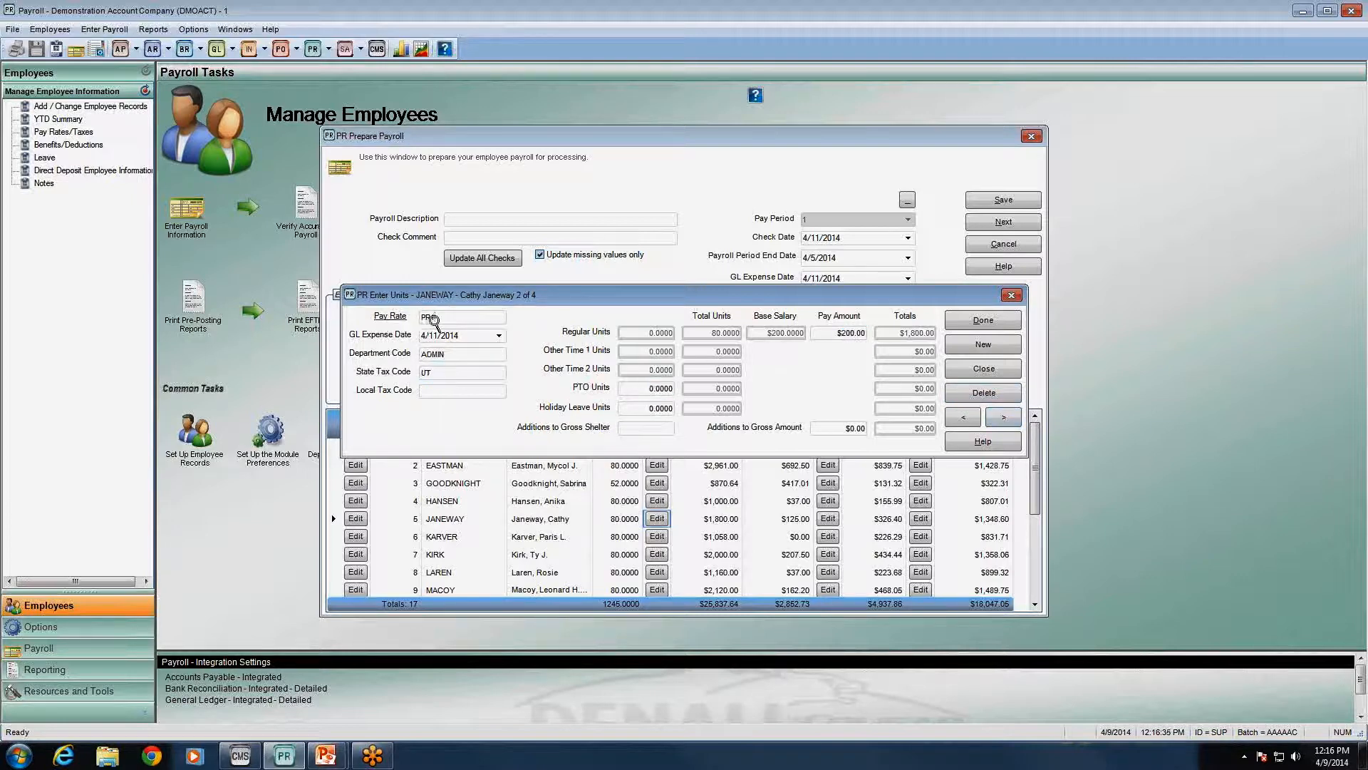
left_click(449, 354)
left_click(454, 373)
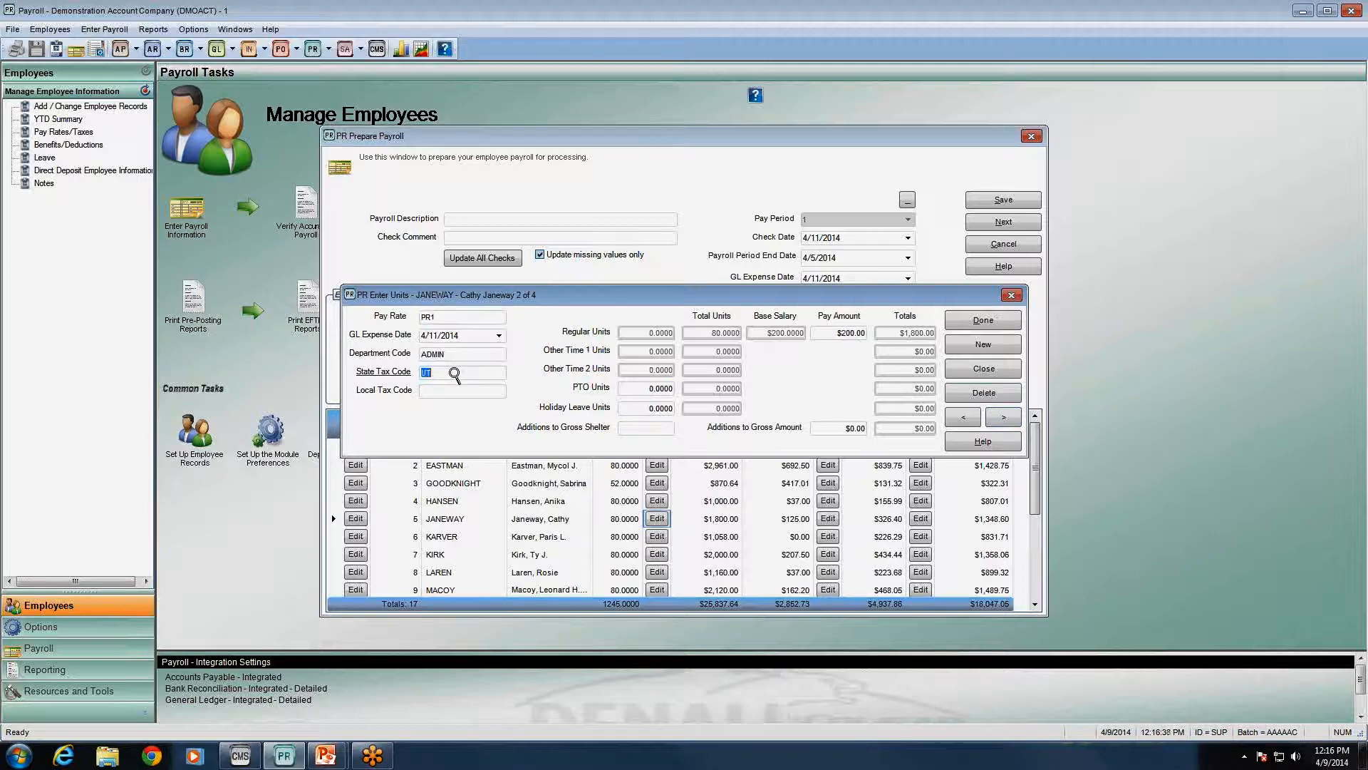
left_click(853, 335)
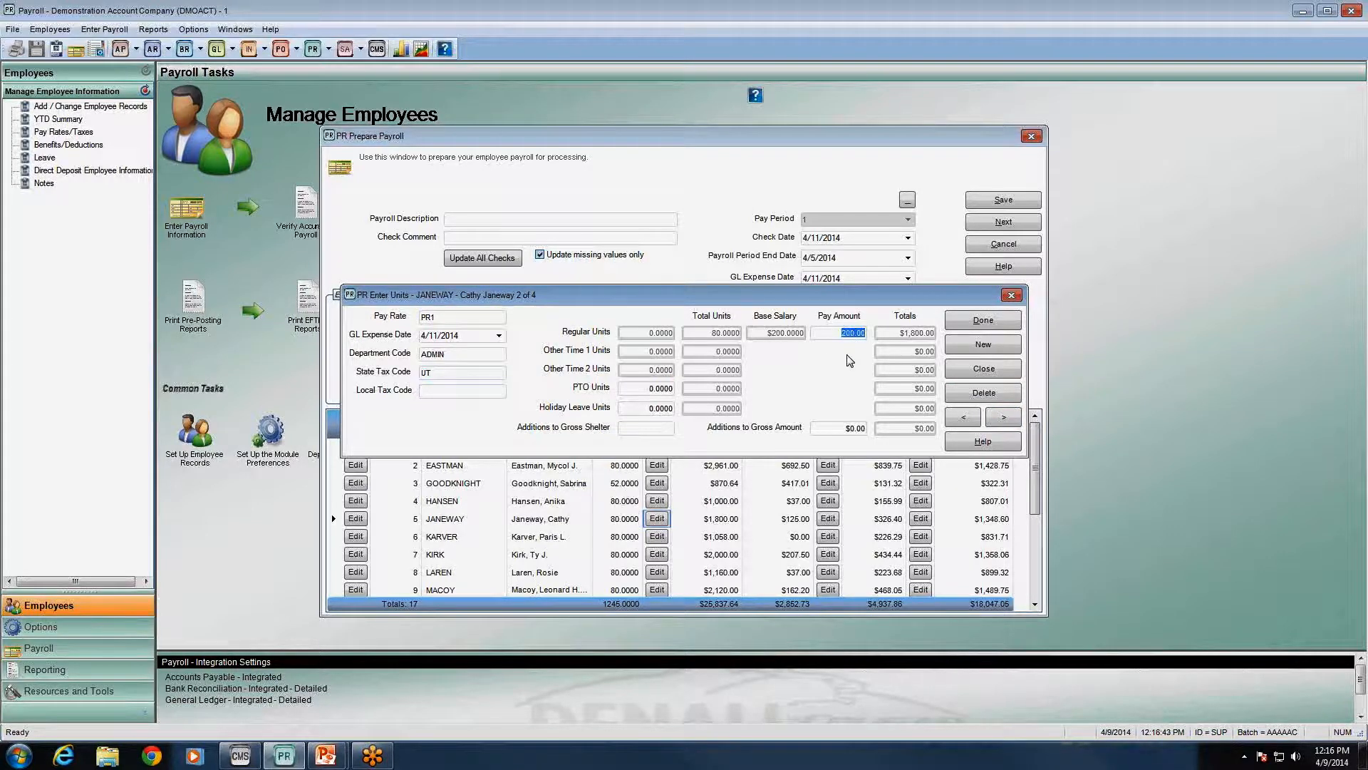
left_click(983, 371)
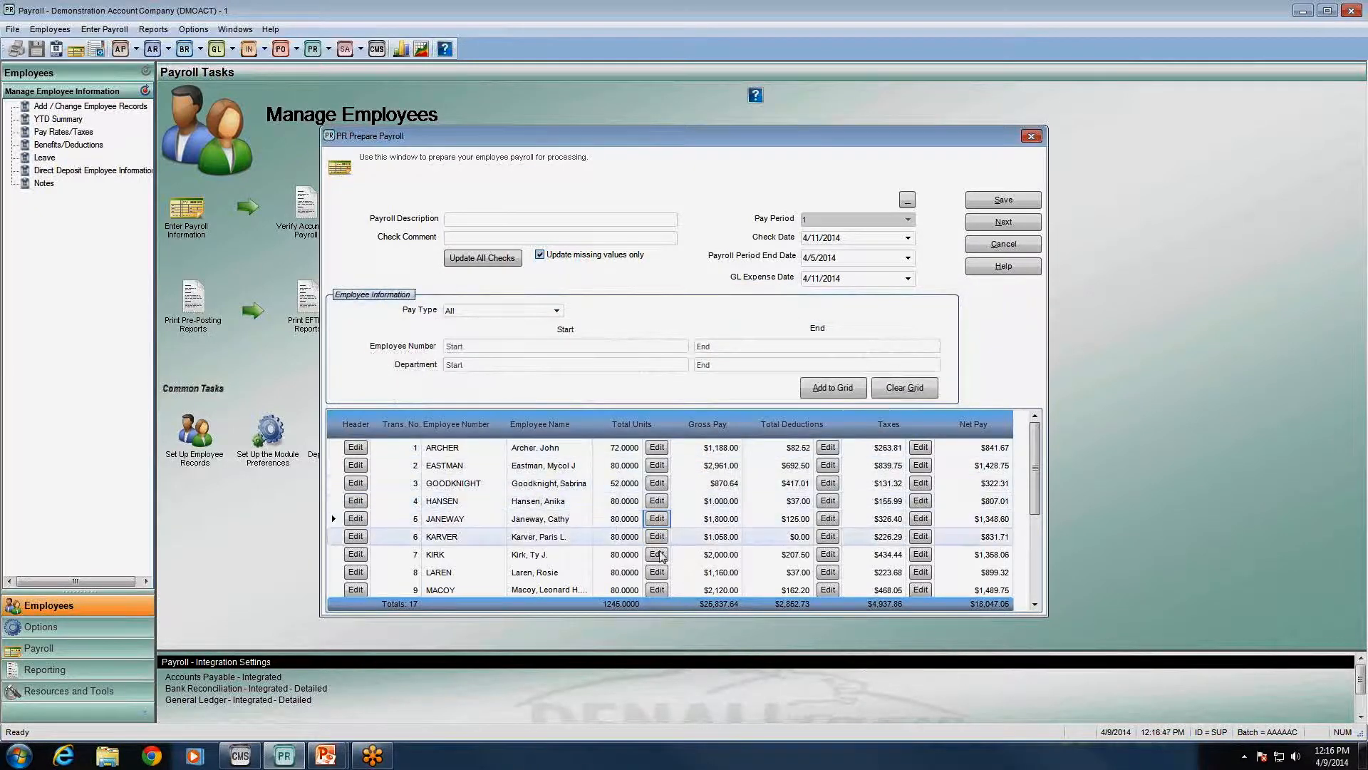
- Check the base salary and pay amount of transaction 7's 2ND pay rate record, and accept the units entry
left_click(657, 554)
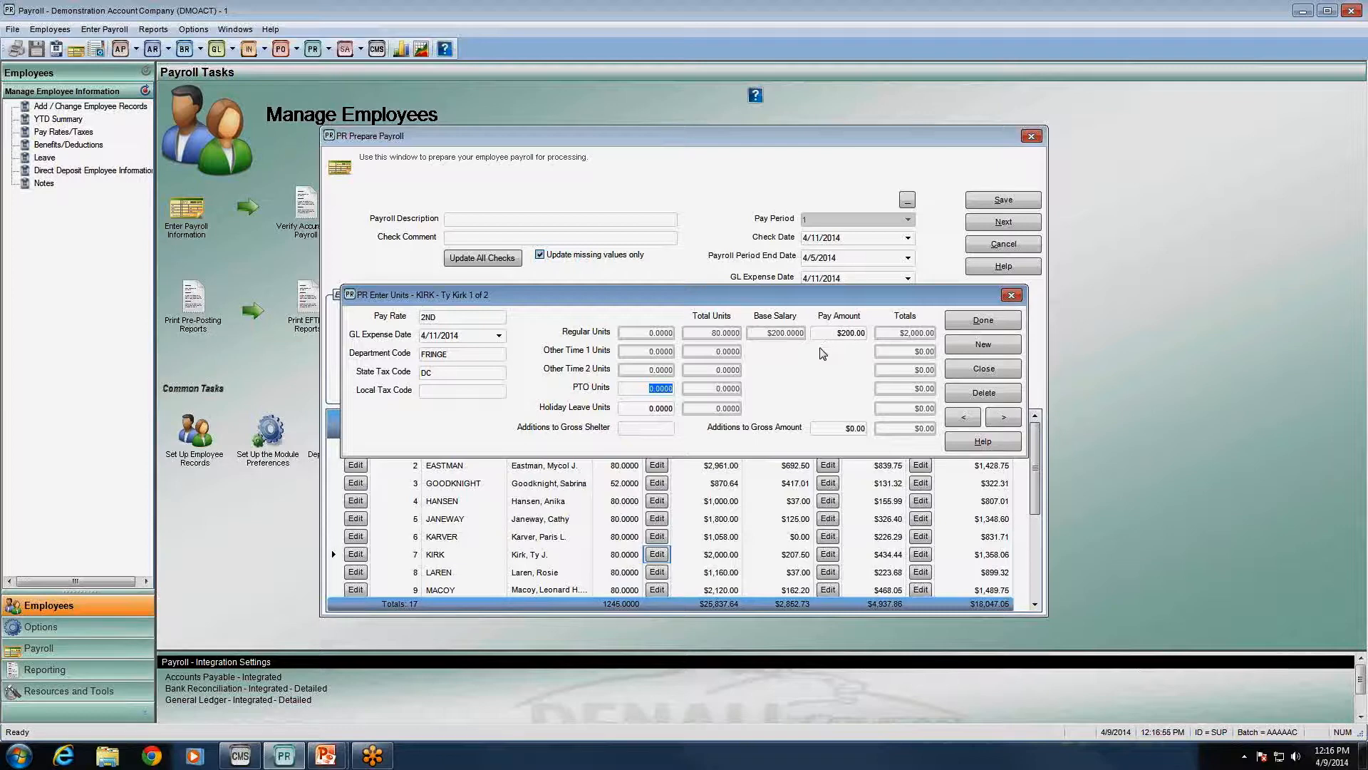
left_click(985, 320)
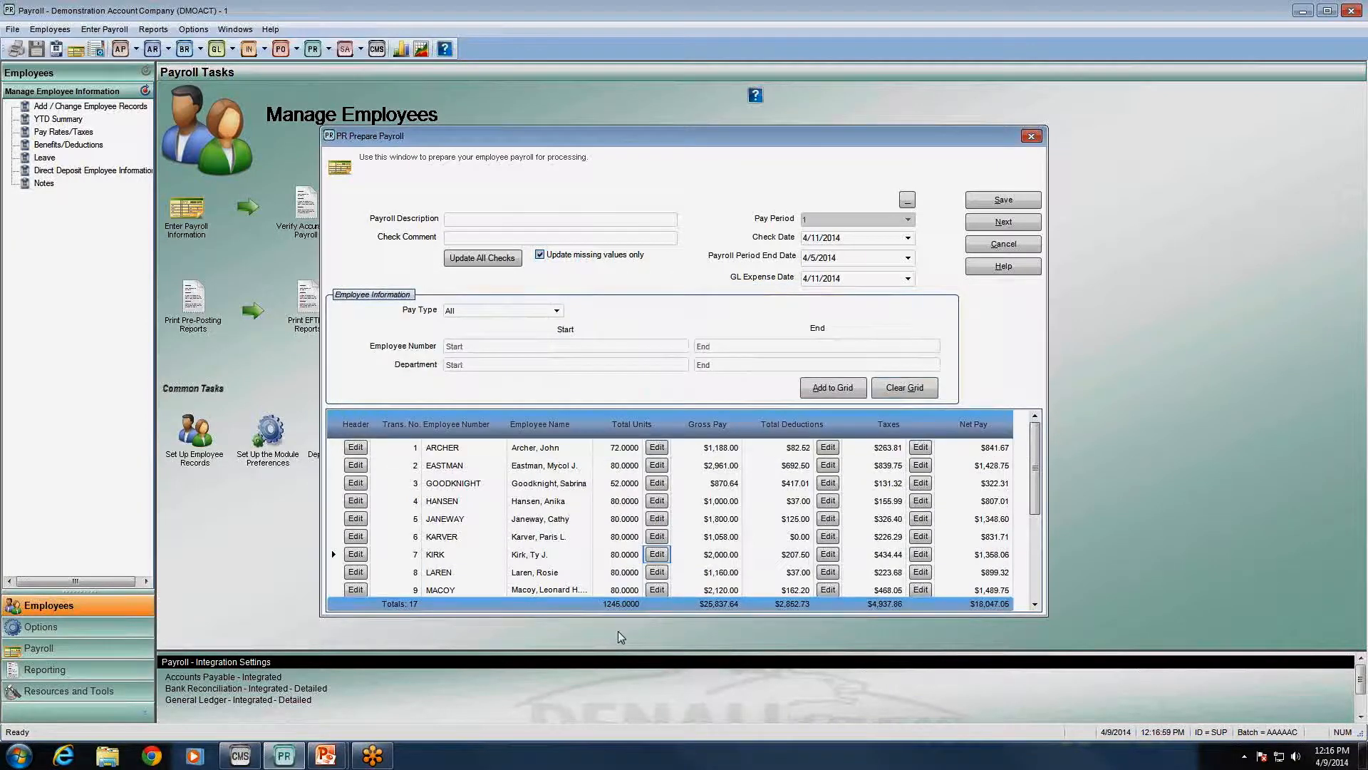
- Set the regular units of transaction 8's REG pay rate to 56
left_click(656, 574)
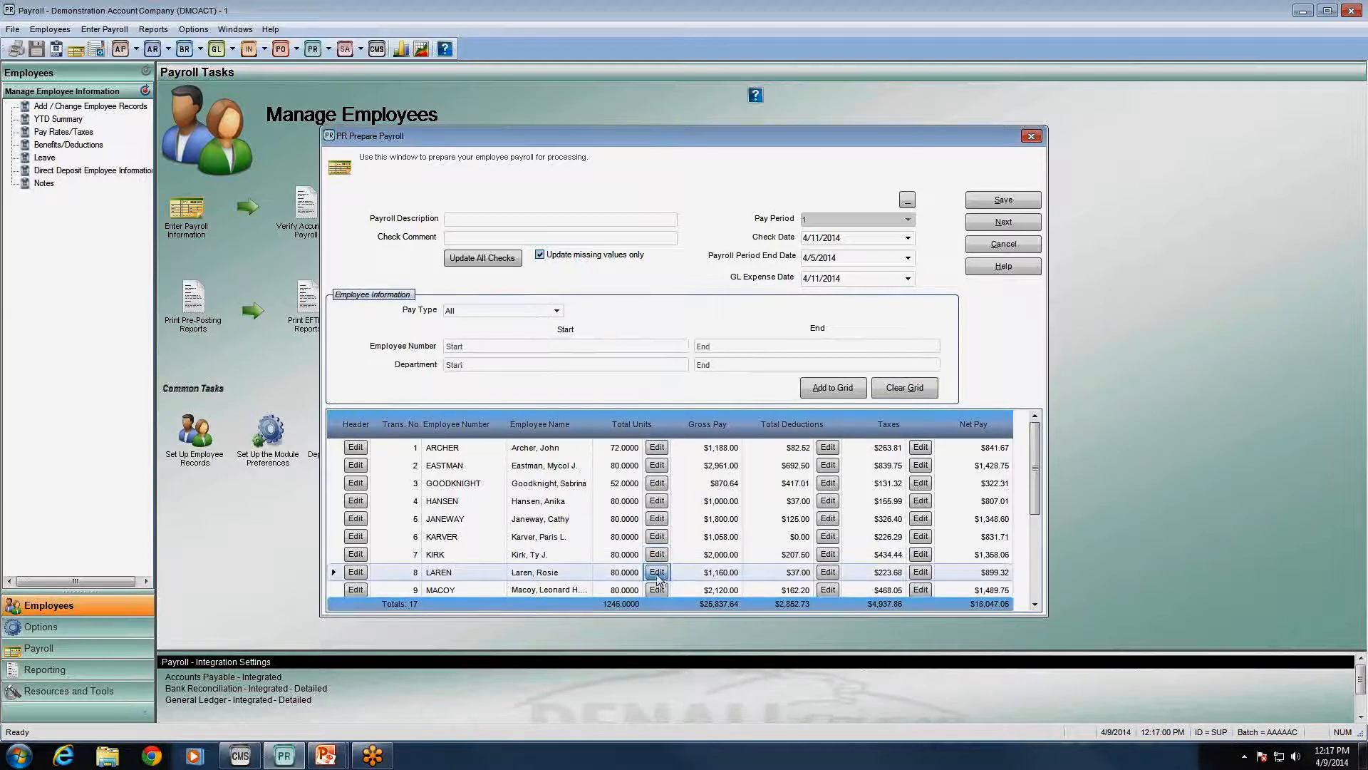
left_click(657, 574)
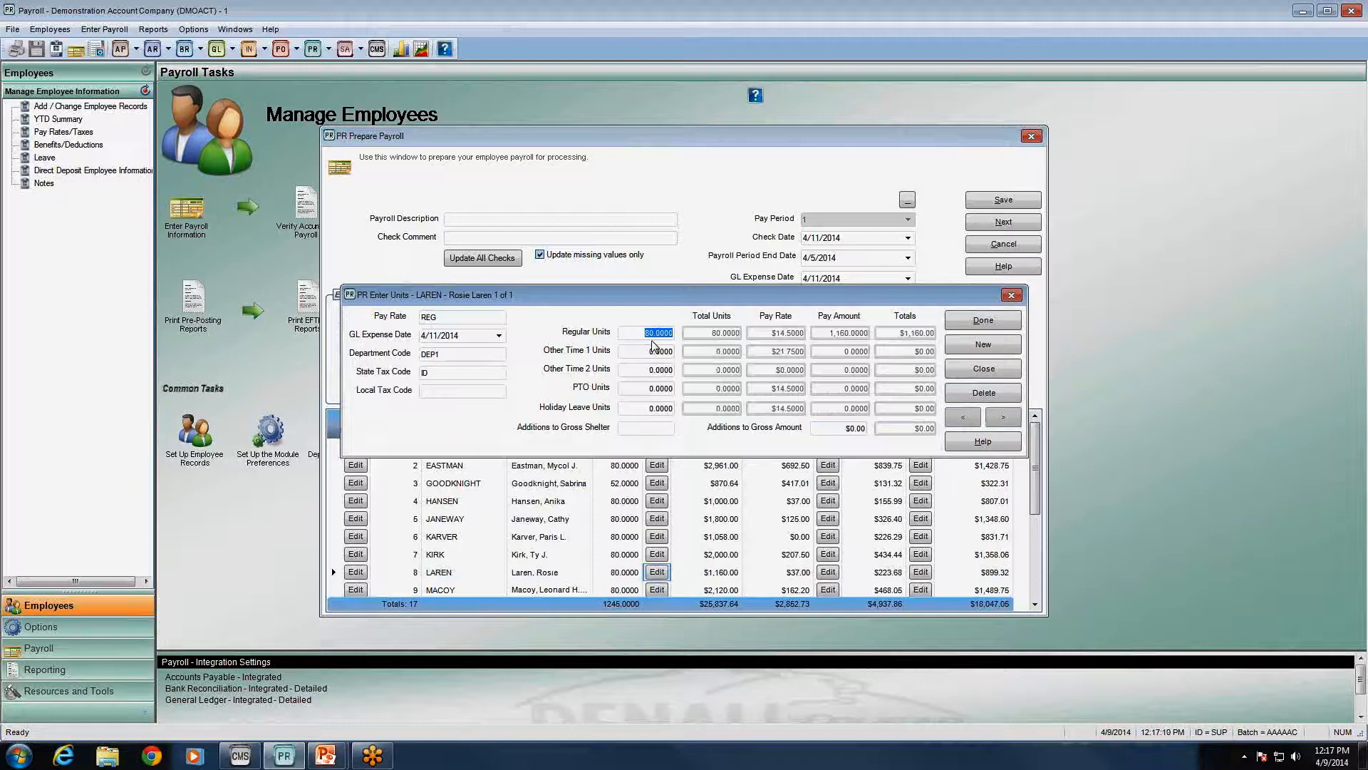
type("2")
type("6")
key("BackSpace")
key("BackSpace")
type("56")
key("Tab")
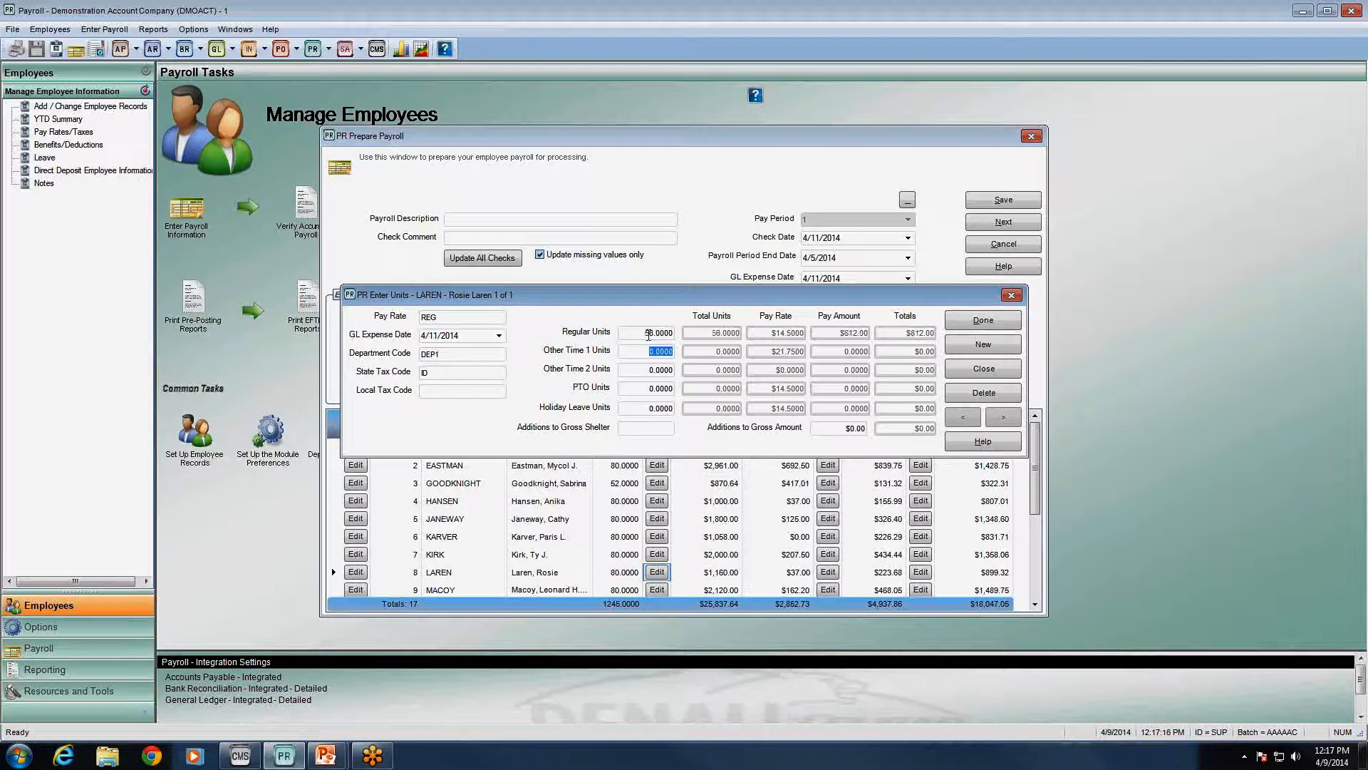
- Set transaction 8's PTO units to 24 and holiday leave units to 8
key("Tab")
key("Tab")
type("24")
key("Tab")
type("8")
key("Tab")
- Check transaction 8's regular, PTO and holiday leave units, and accept the units entry
left_click(661, 332)
left_click(668, 387)
left_click(670, 406)
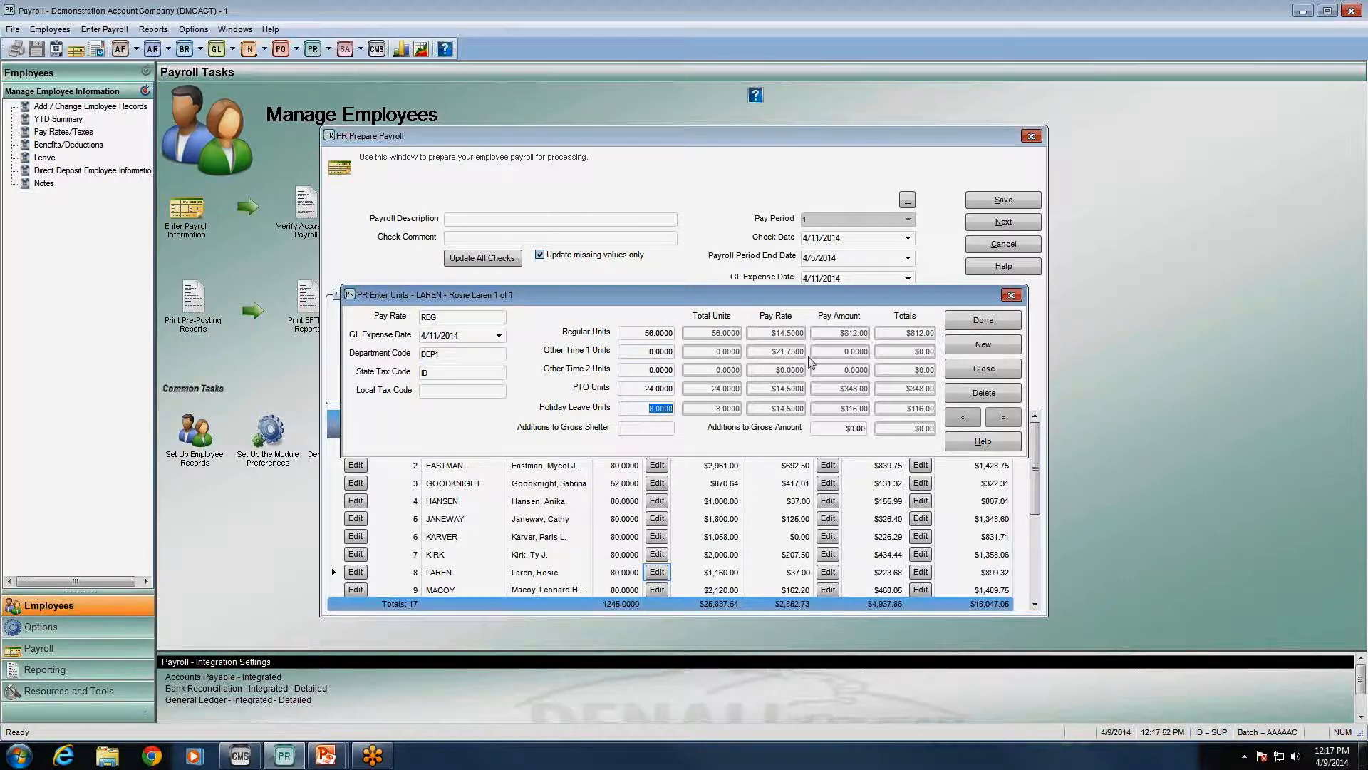
left_click(997, 324)
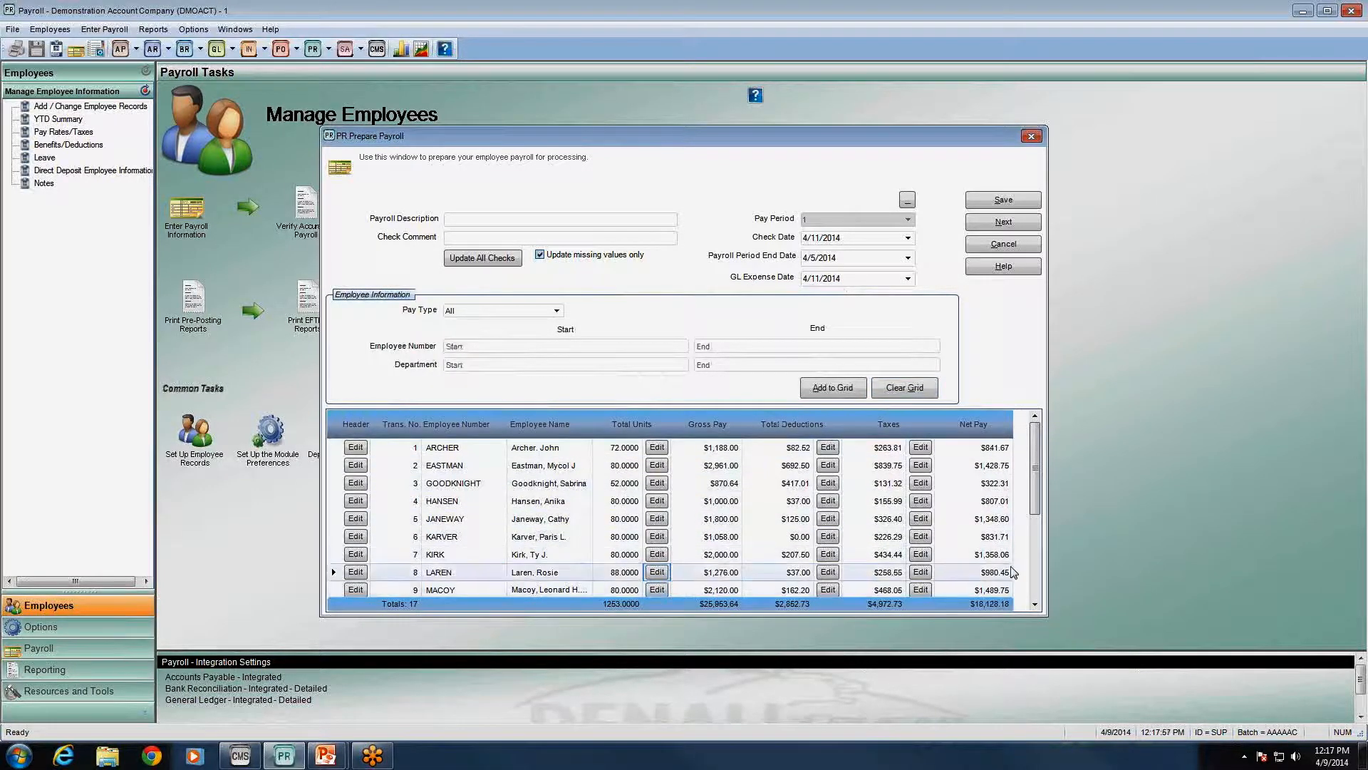
- Set transaction 10's Other Time 1 units to 14.5 on its REG pay rate and accept the units entry
scroll(683, 539, "down", 4)
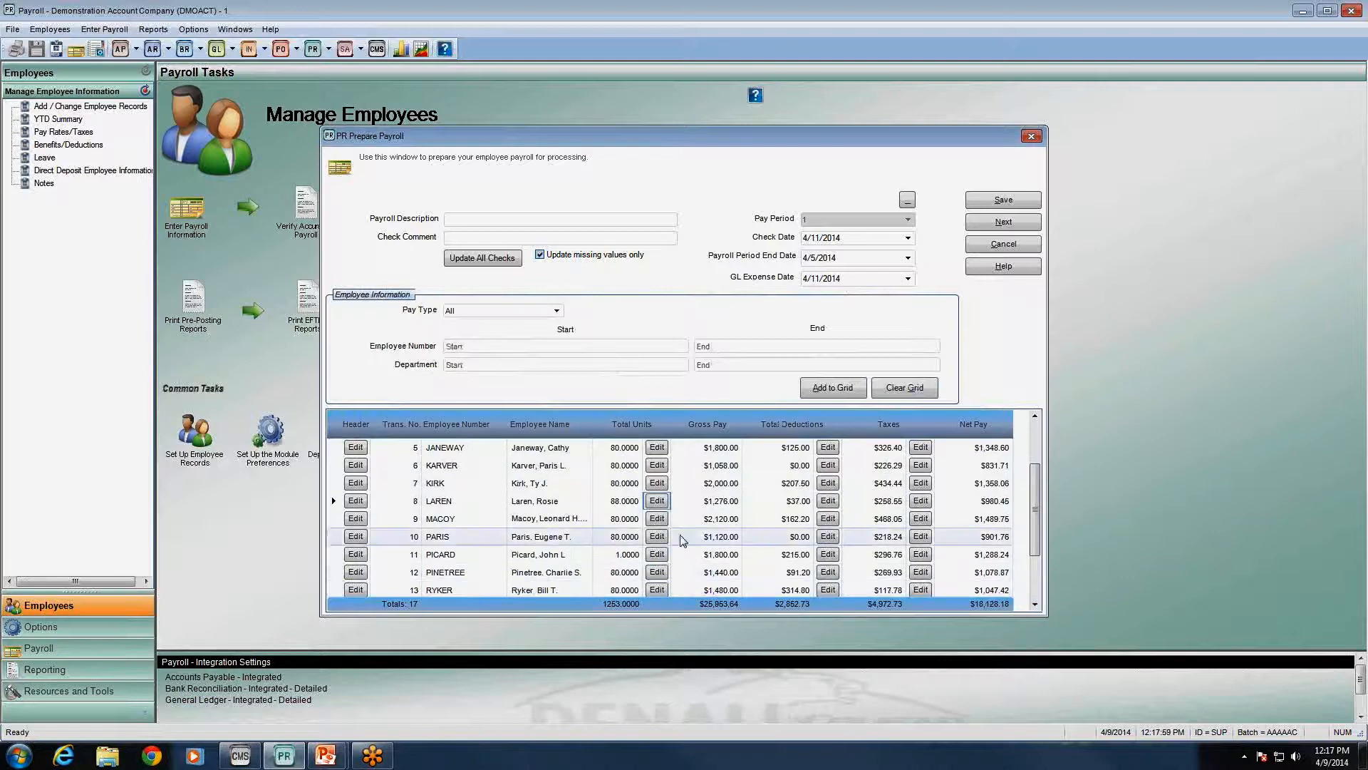
left_click(657, 539)
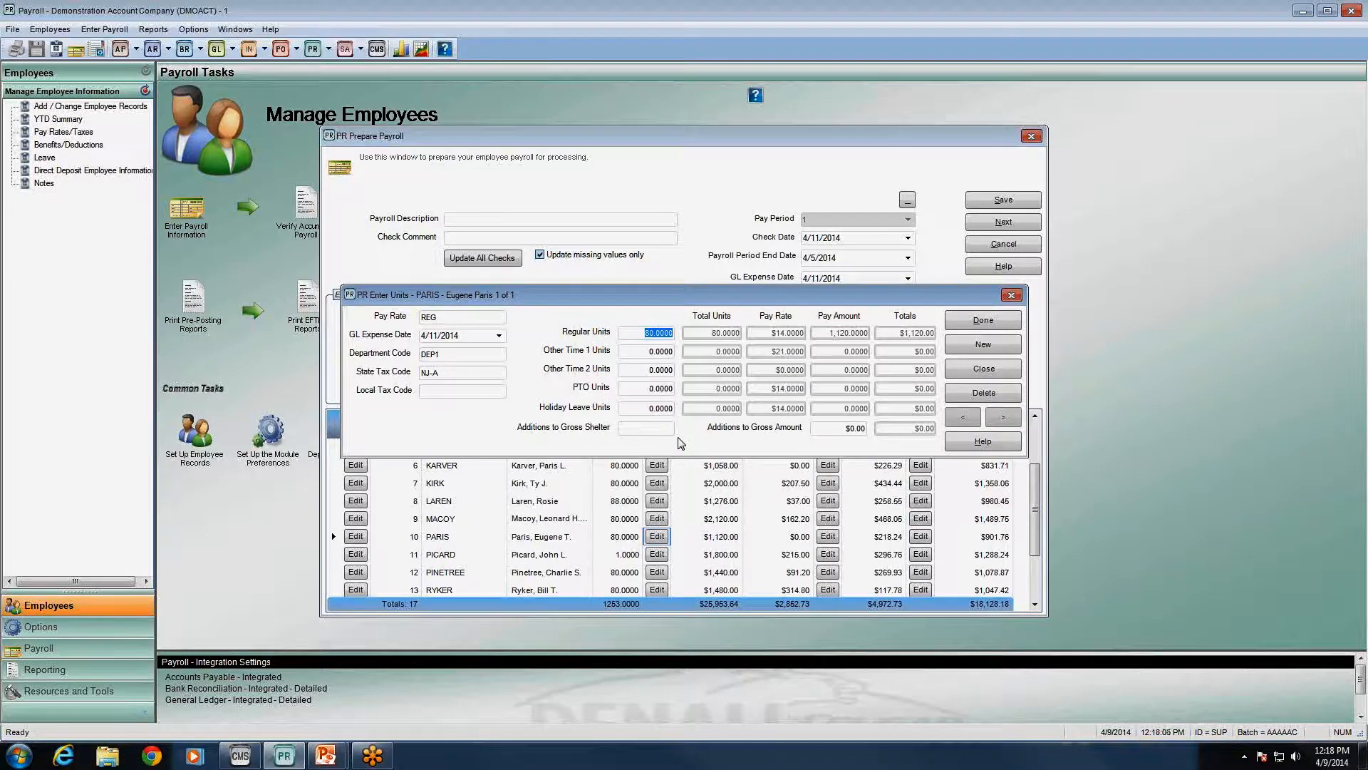
key("Tab")
type("14")
key("Tab")
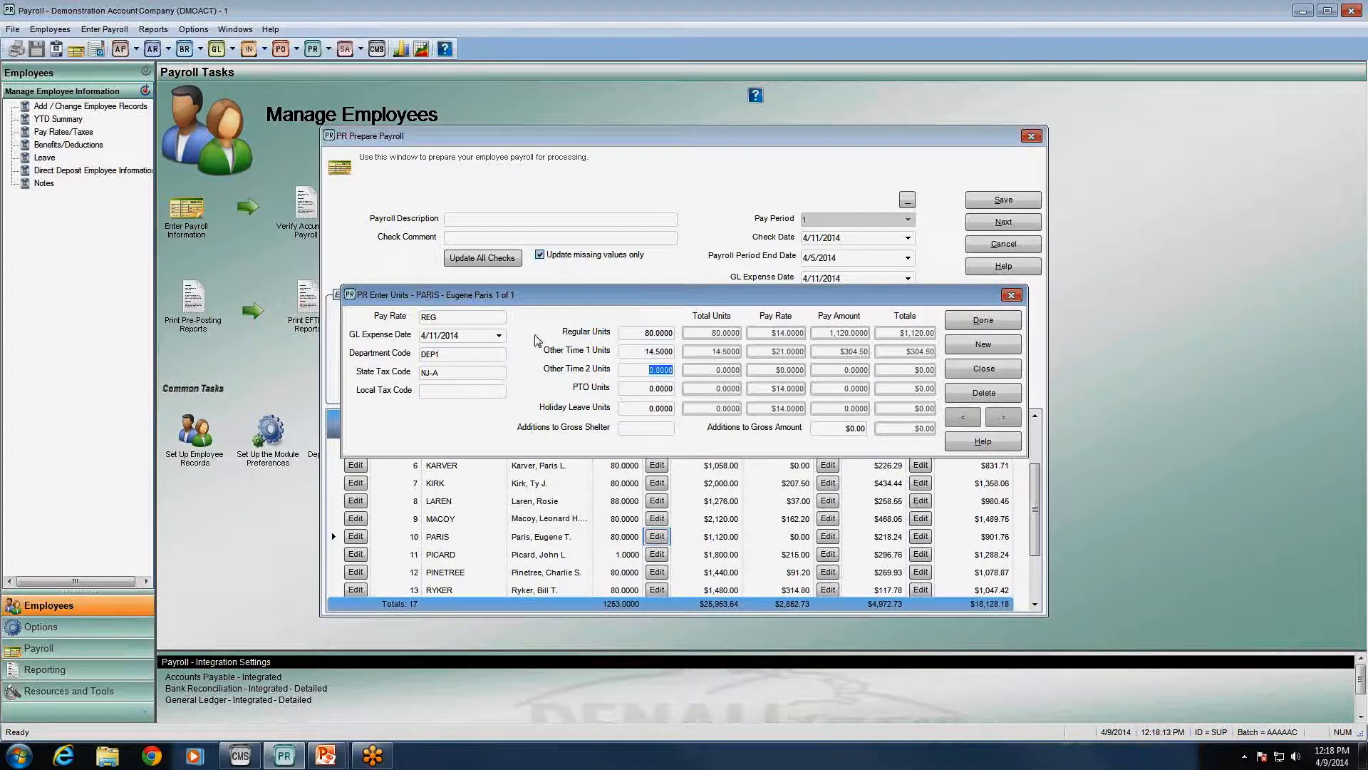
left_click(647, 350)
left_click(971, 325)
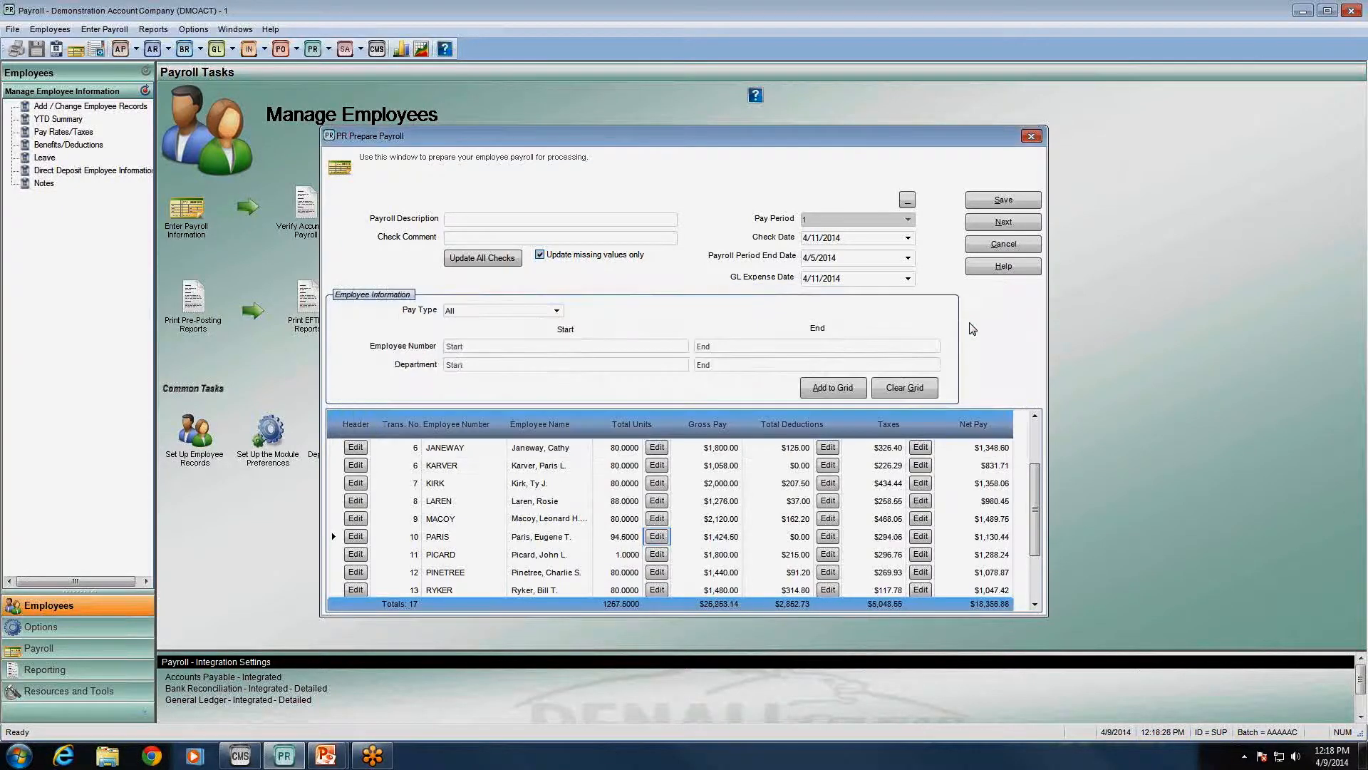
- Review the total units of transactions 8 and 10, and compare the taxes of transactions 9 to 12
left_click(636, 534)
key("Up")
key("Up")
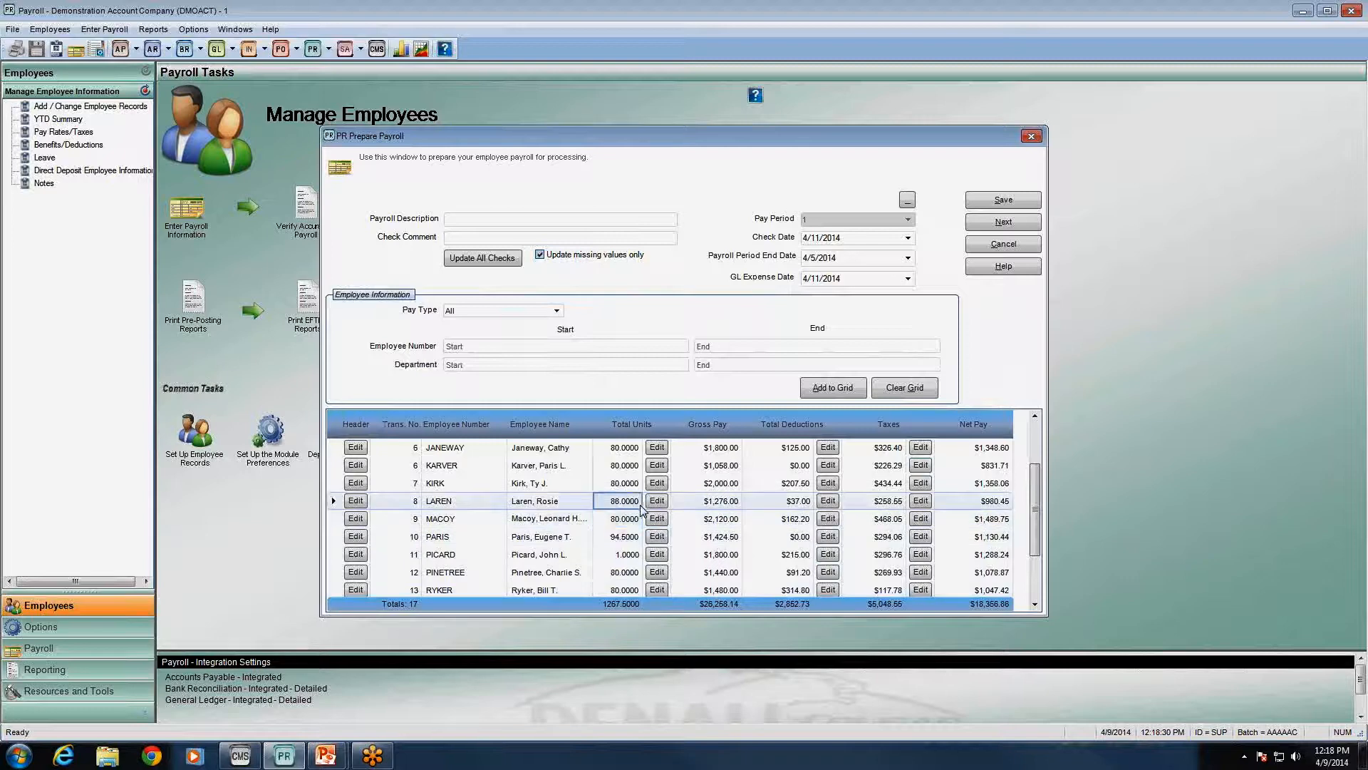
left_click(900, 546)
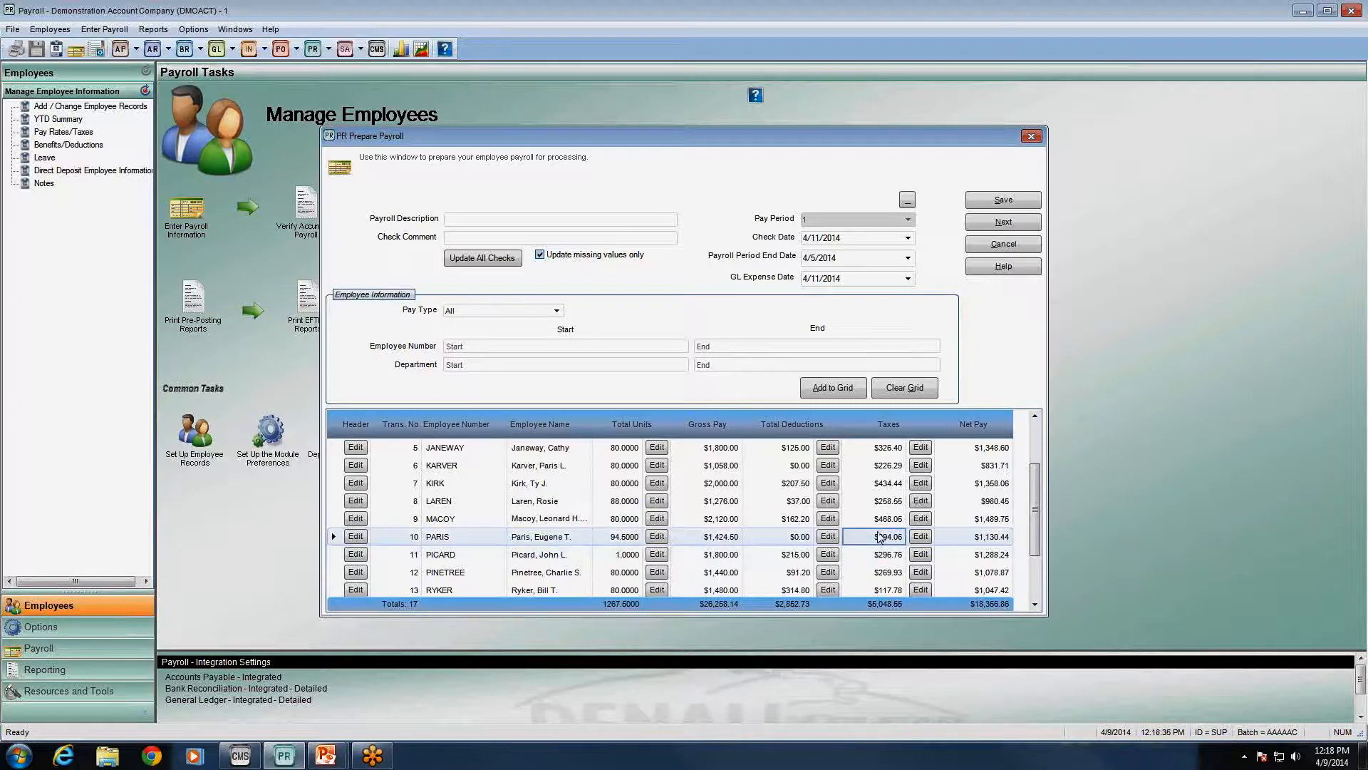
left_click(879, 525)
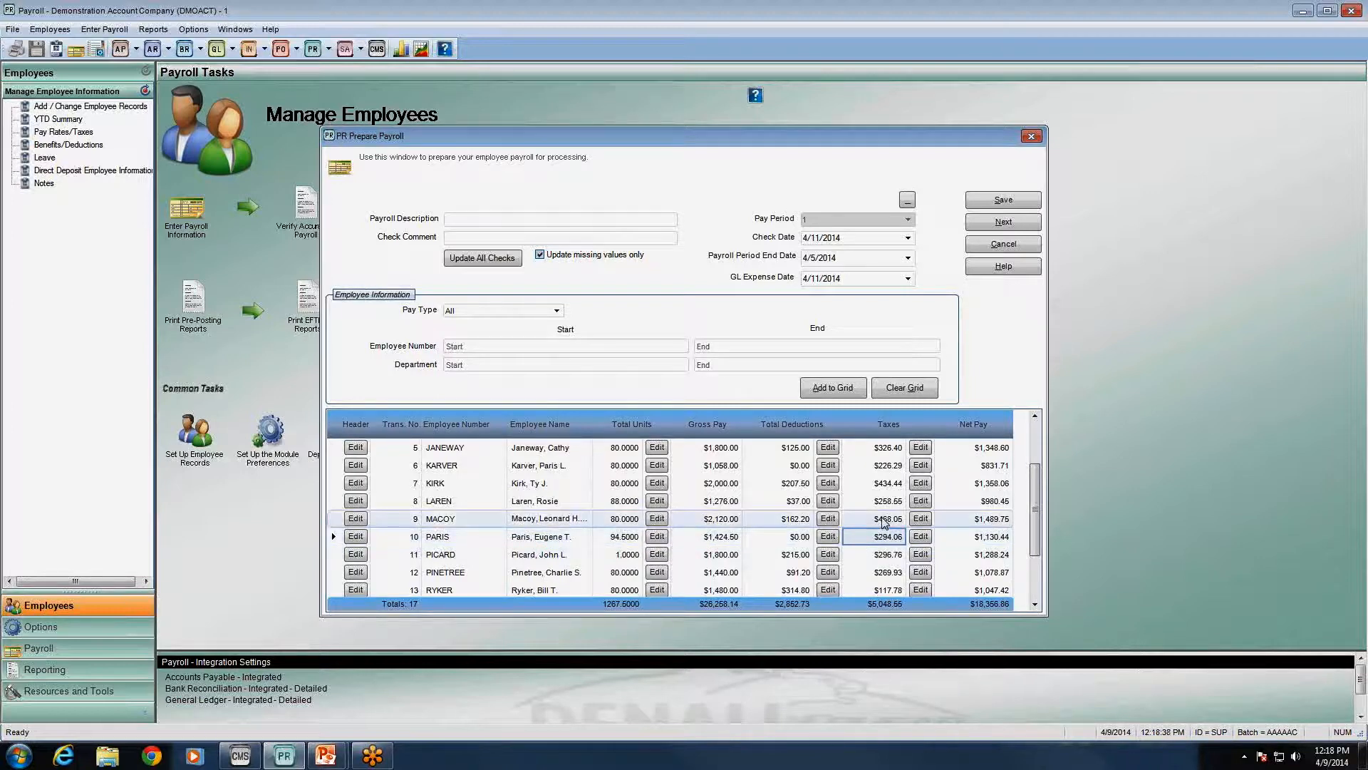
left_click(882, 556)
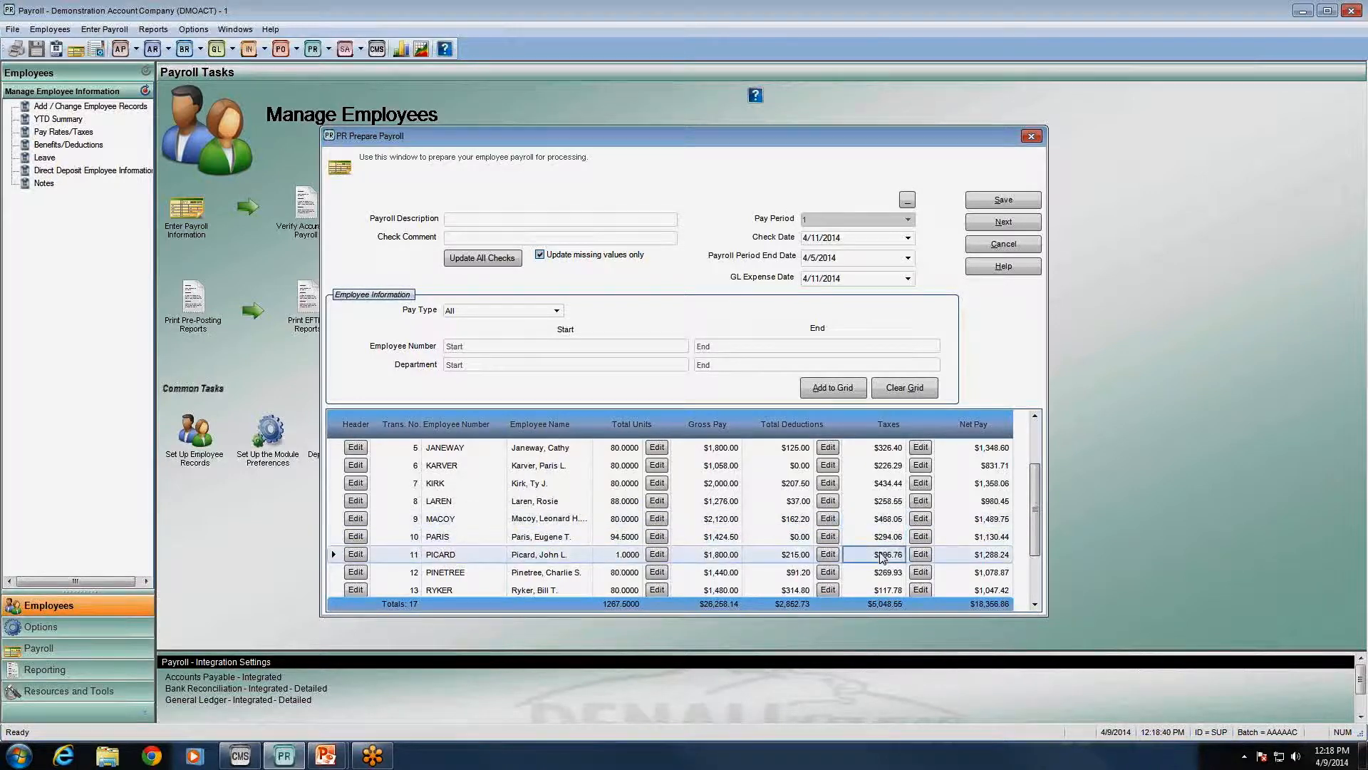
left_click(886, 578)
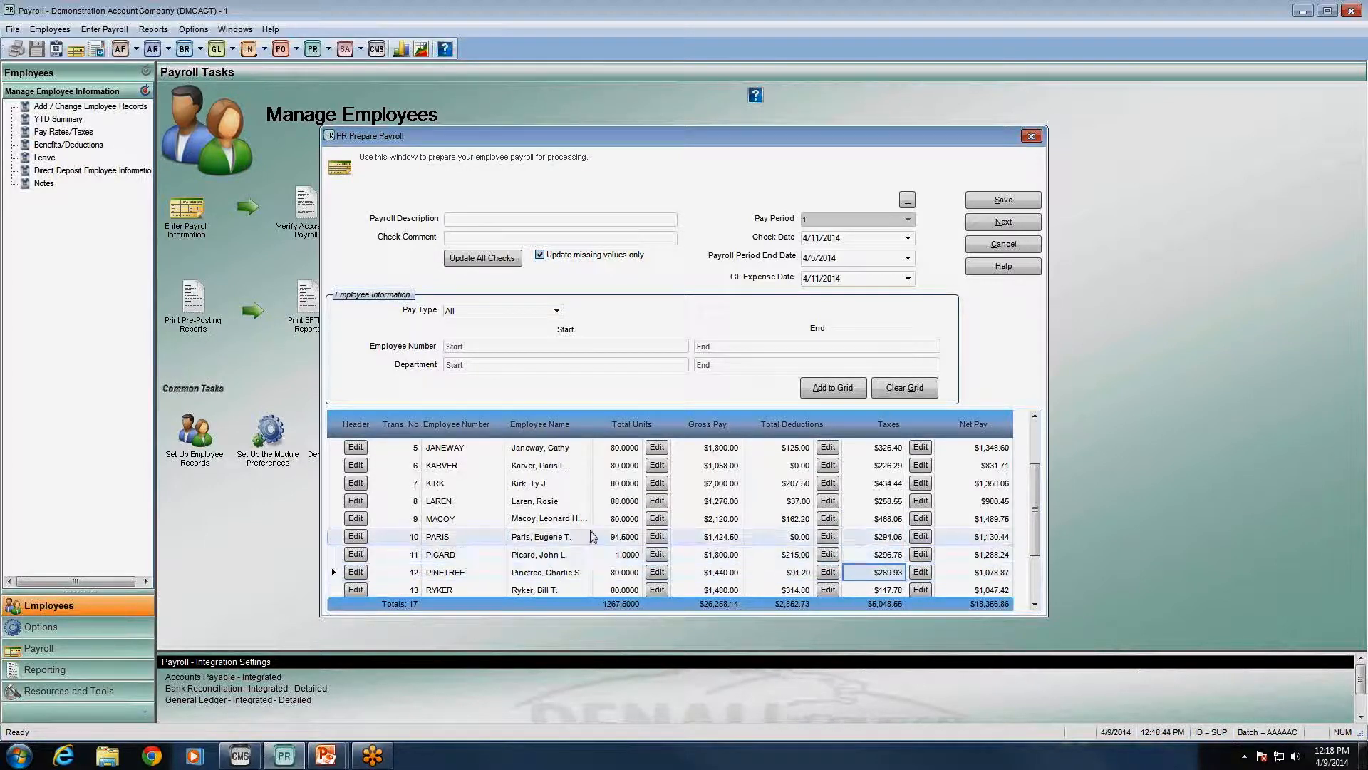
left_click(610, 539)
left_click(891, 541)
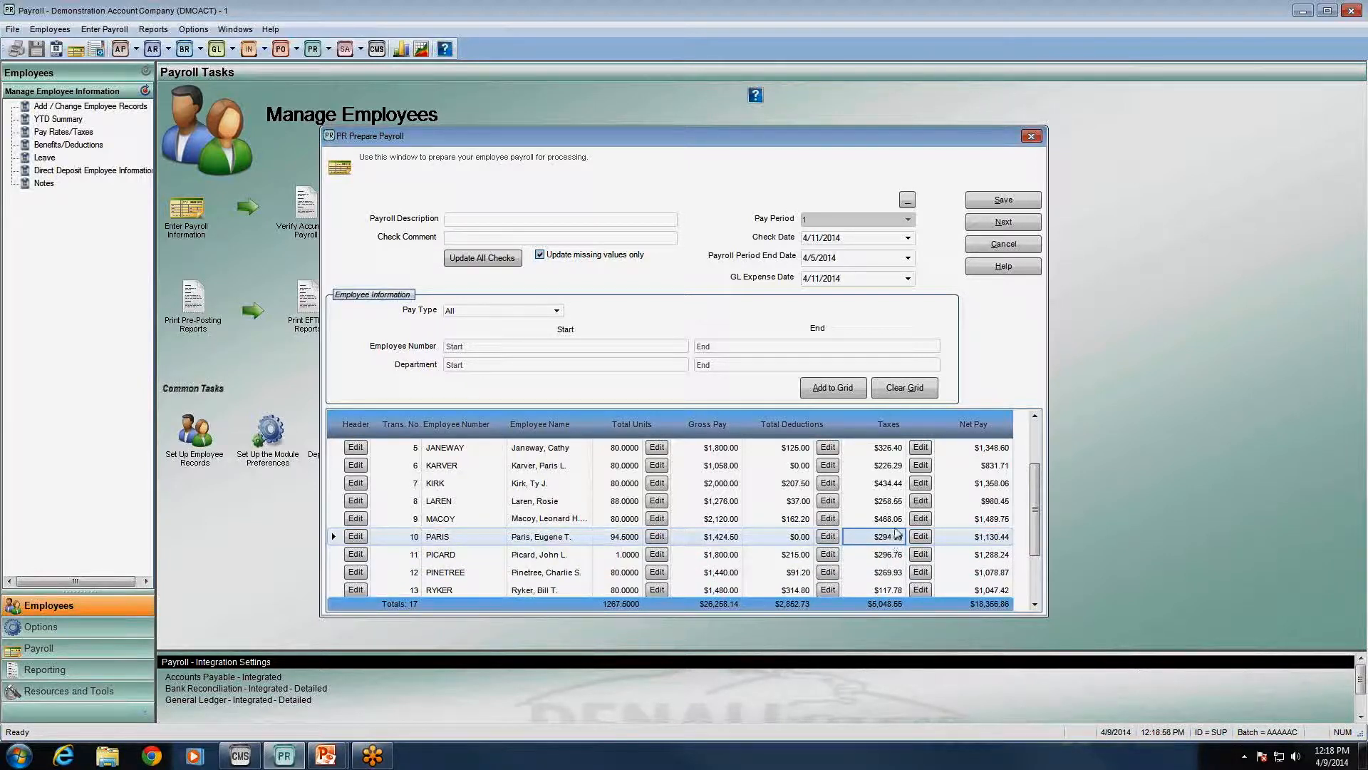
- Enable adjustment of transaction 9's AL2 state taxes and go through the row's withholding and tax amount fields
left_click(892, 520)
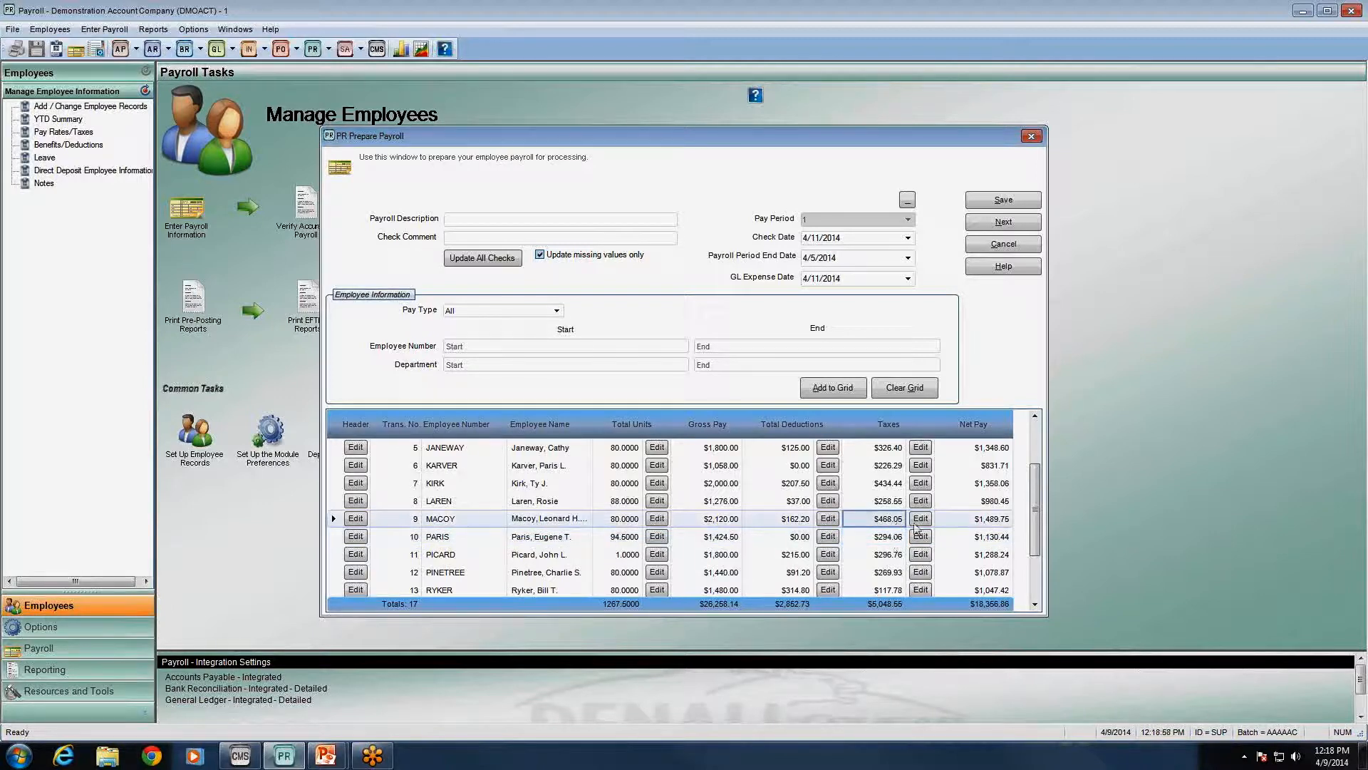
left_click(918, 521)
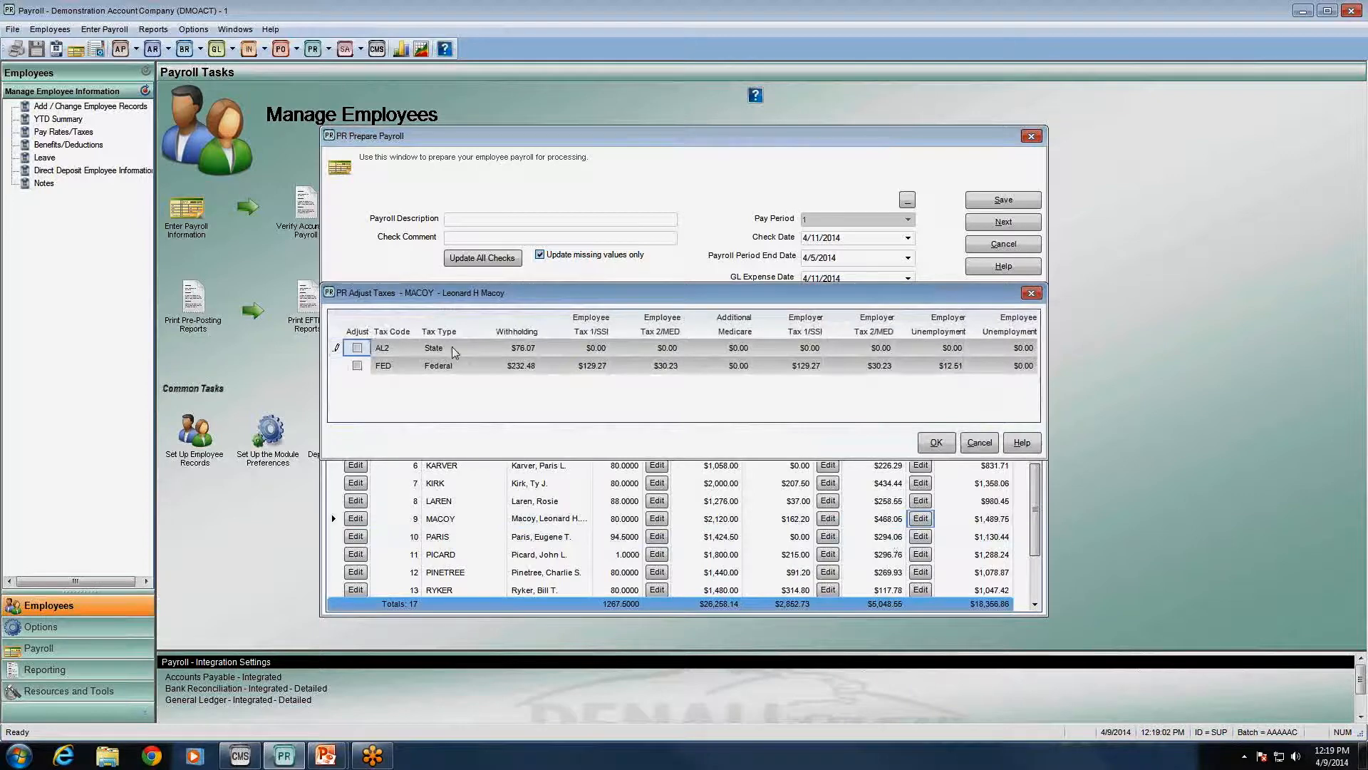
left_click(357, 348)
key("Tab")
key("Tab")
key("Tab")
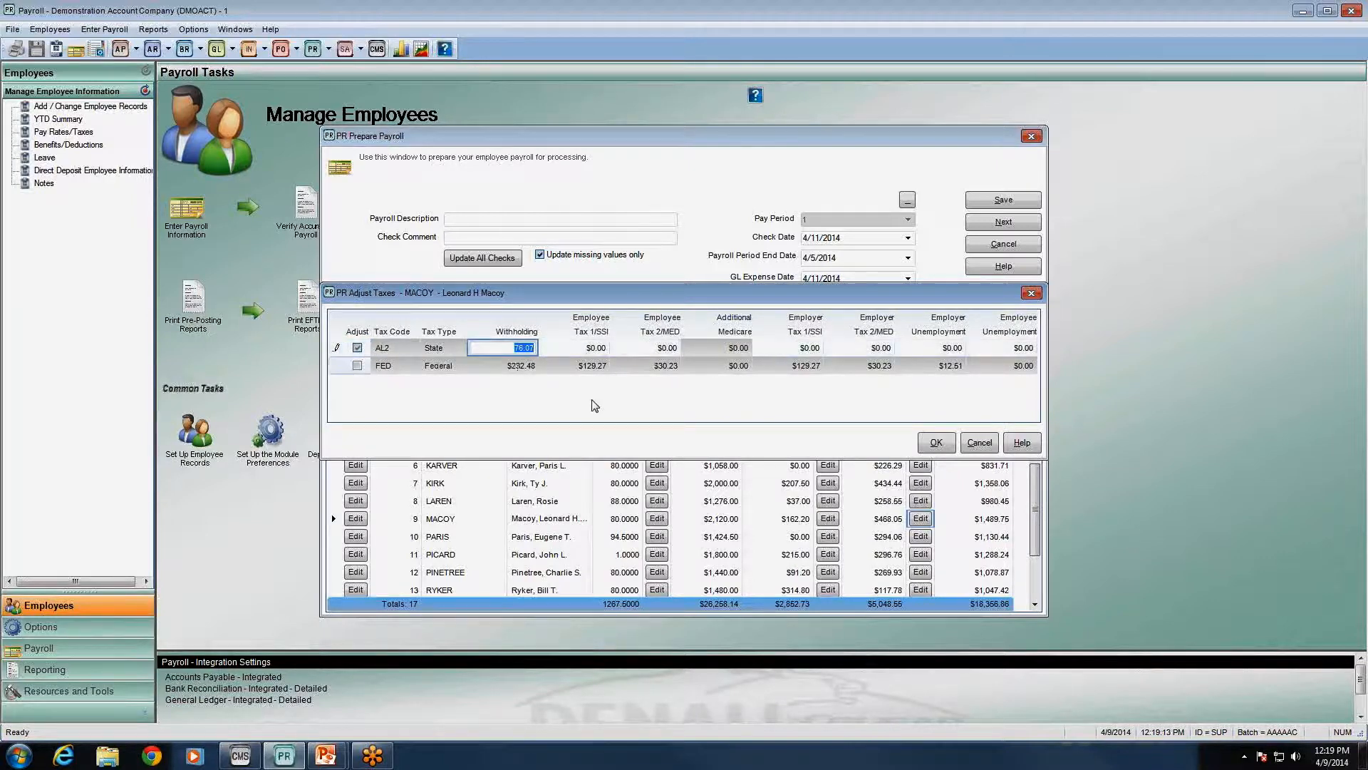
key("Tab")
key("Tab")
key("Tab")
key("Tab")
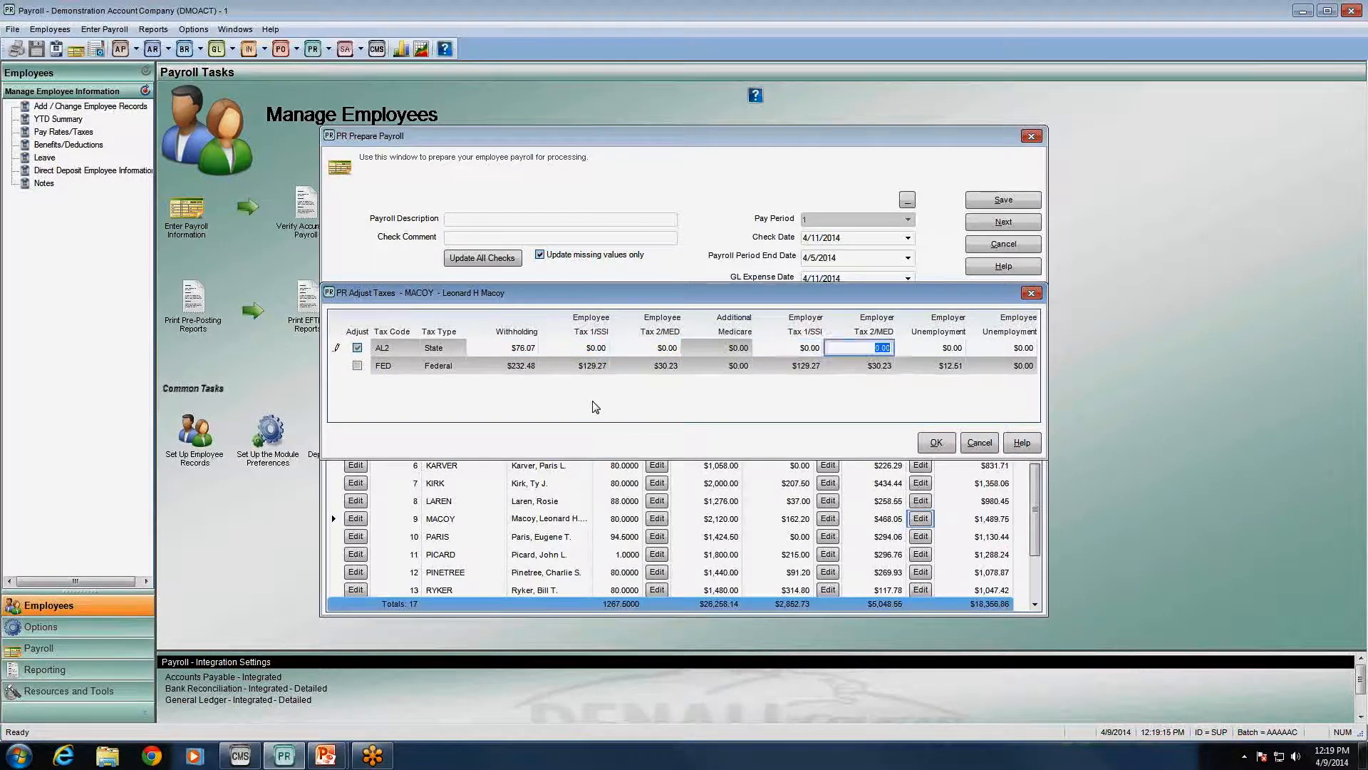
key("Tab")
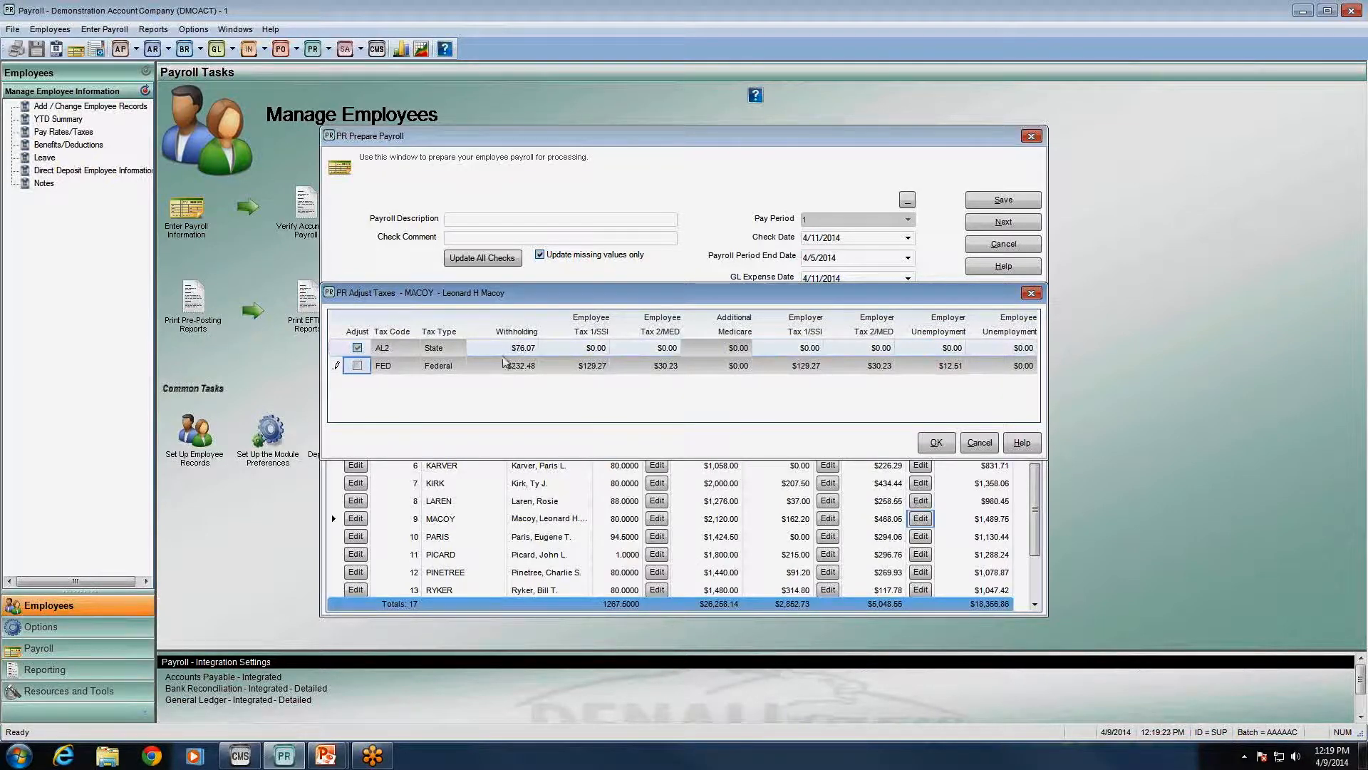
- Enable adjustment of transaction 9's FED taxes, go through the row's tax amount fields, and discard the tax adjustments
left_click(358, 348)
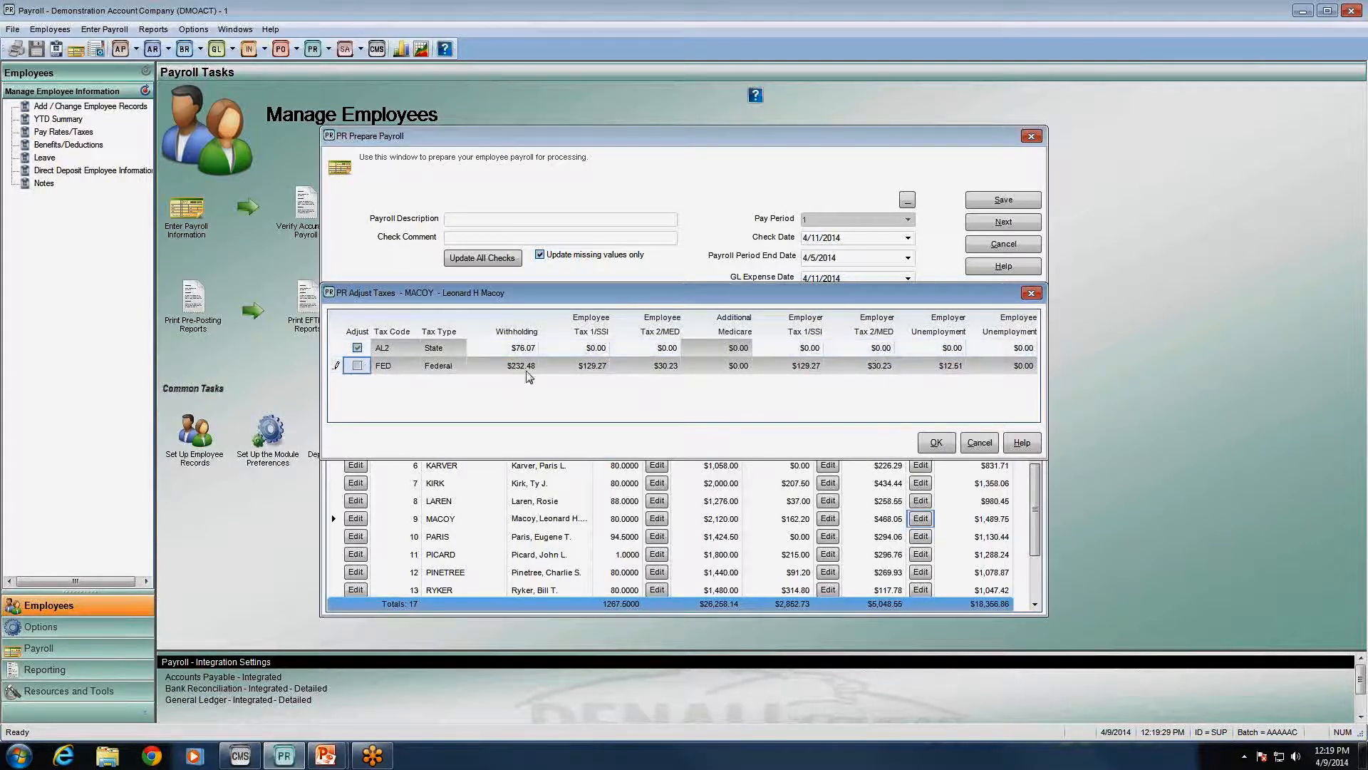
left_click(357, 365)
key("Tab")
key("Tab")
key("Tab")
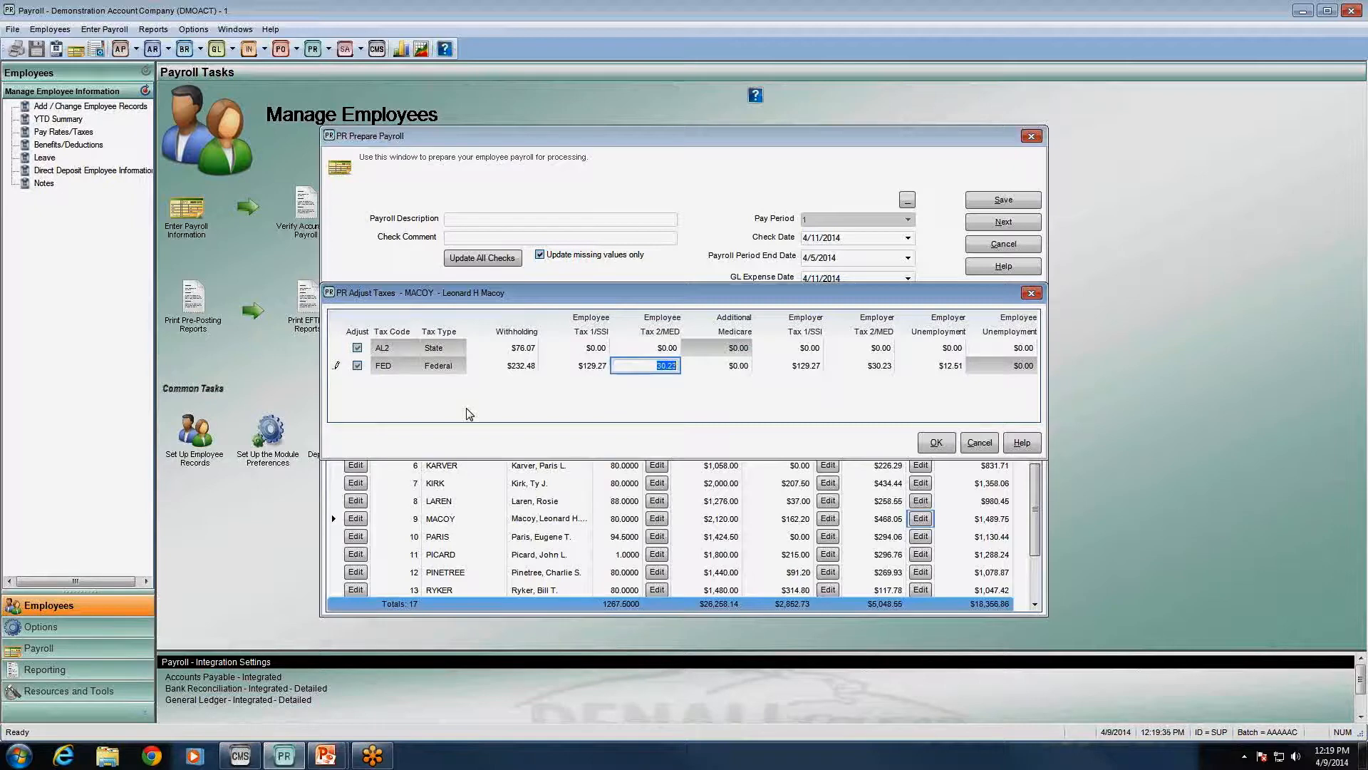
key("Tab")
key("Tab")
key("Tab")
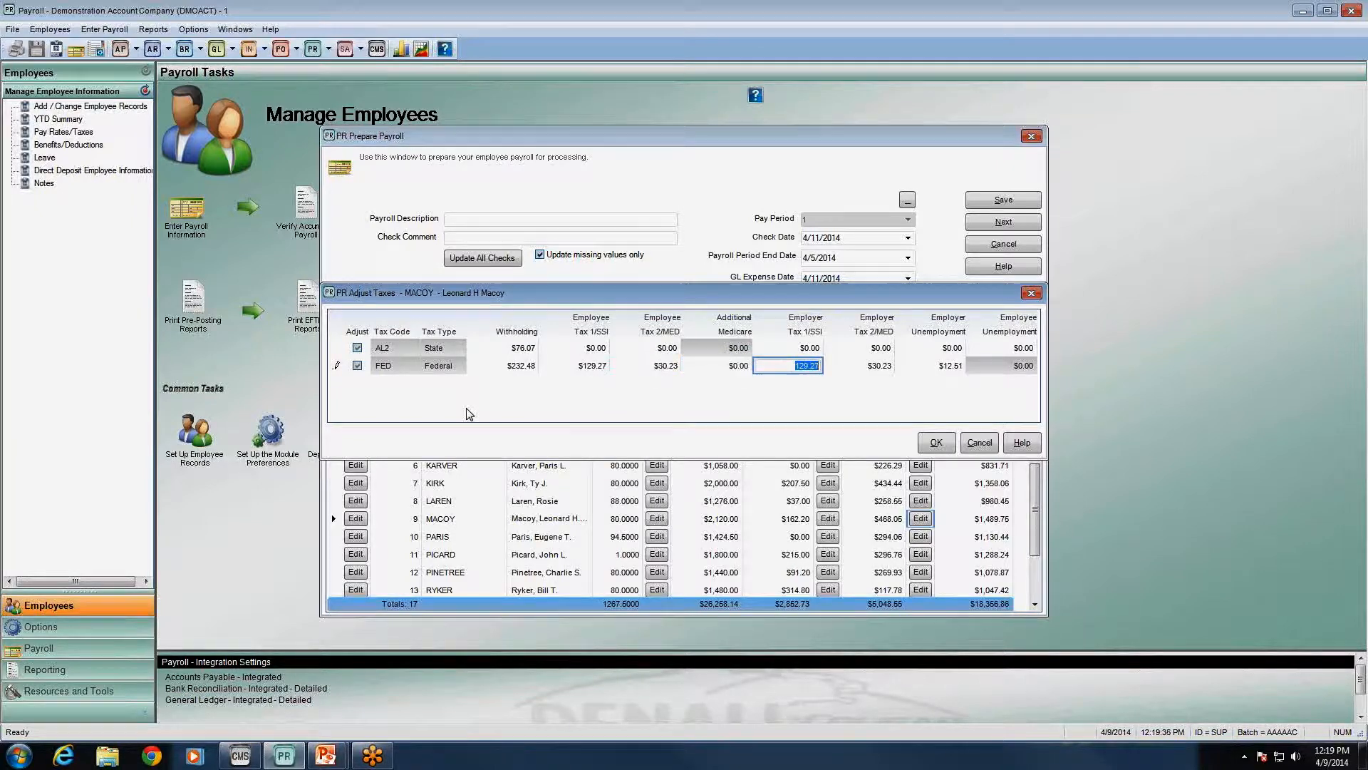
key("Tab")
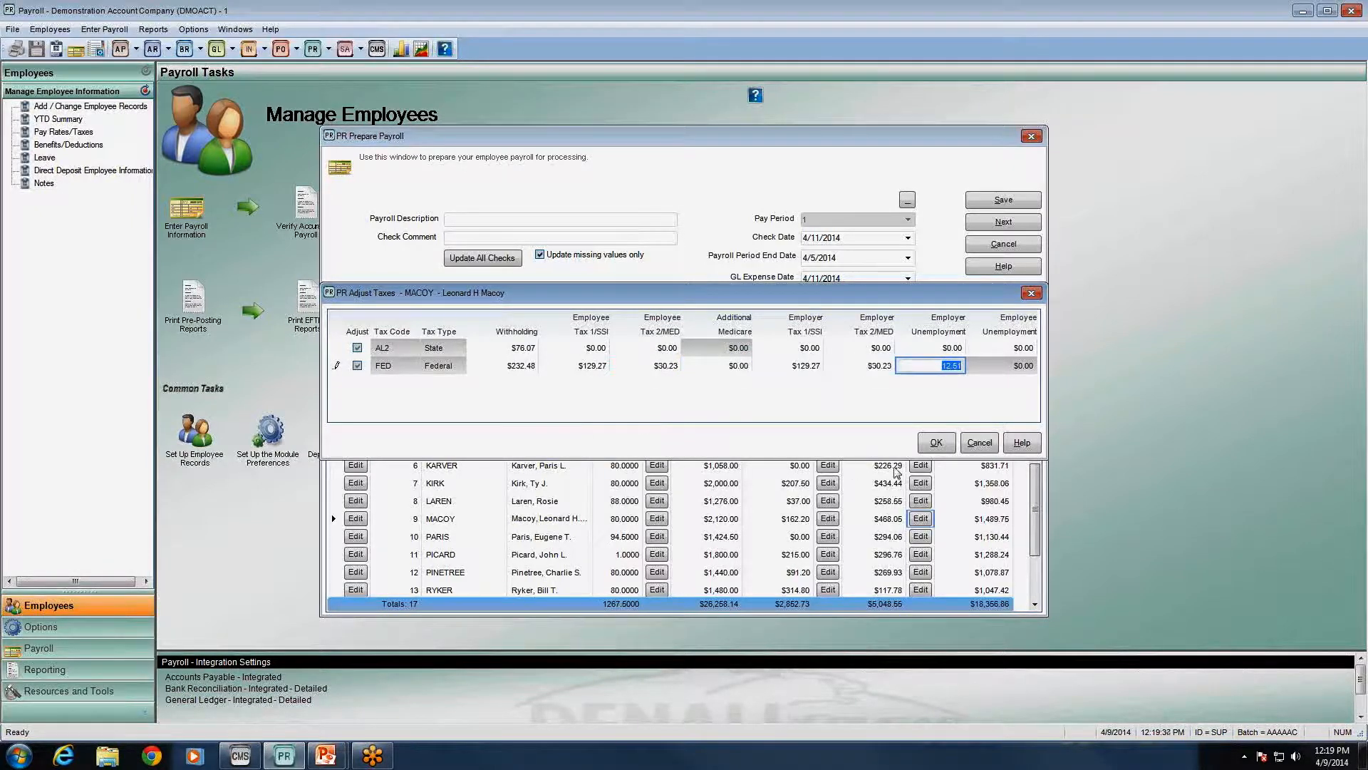
left_click(980, 443)
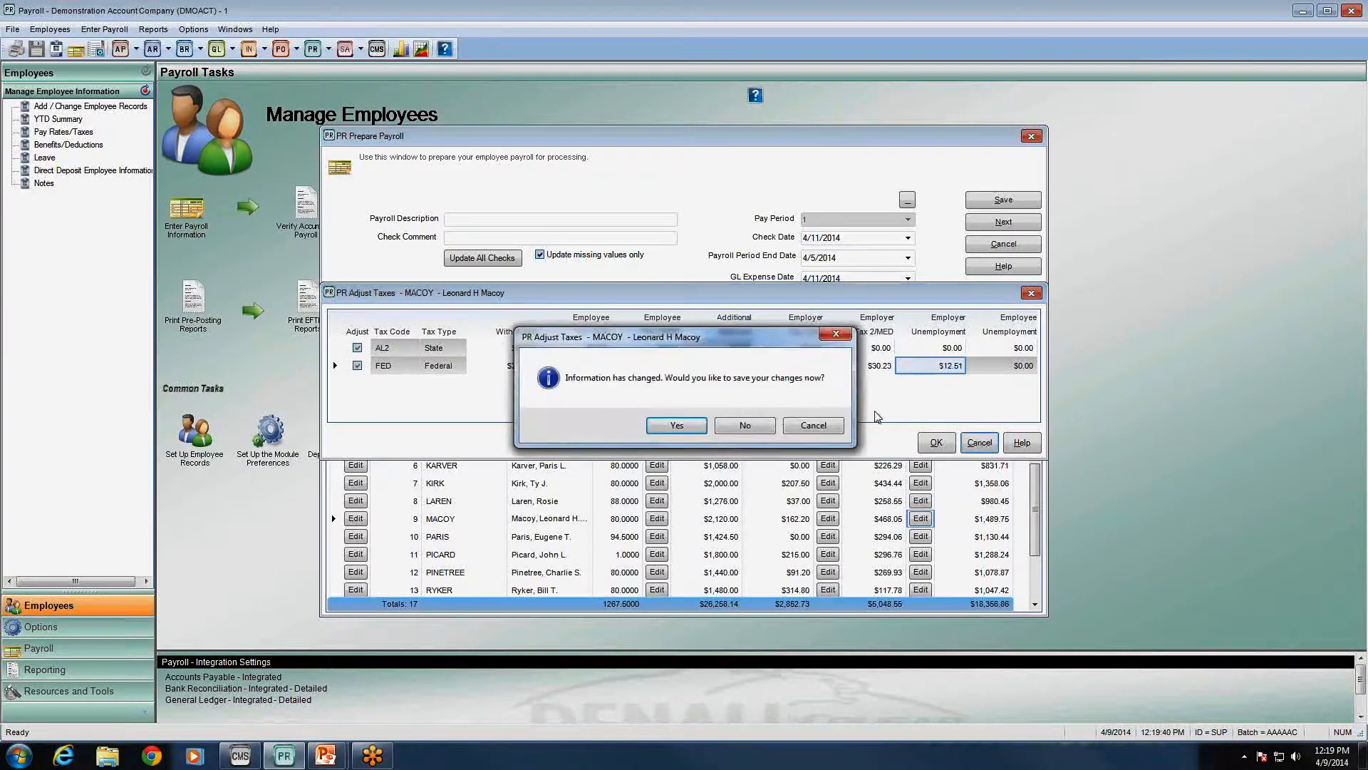
left_click(758, 425)
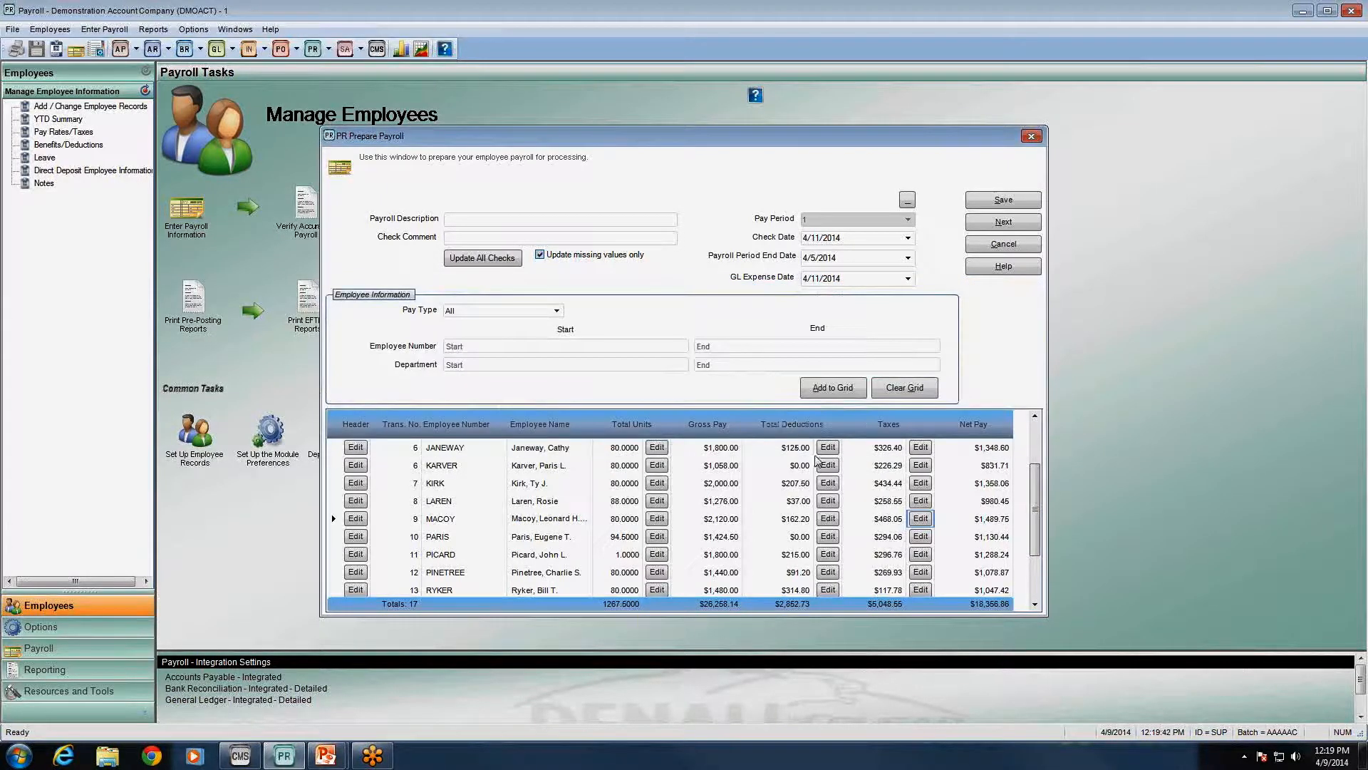
- Try adjusting transaction 9's 401BEN benefit amount, go through its benefit and deduction rows, and discard the changes
left_click(828, 520)
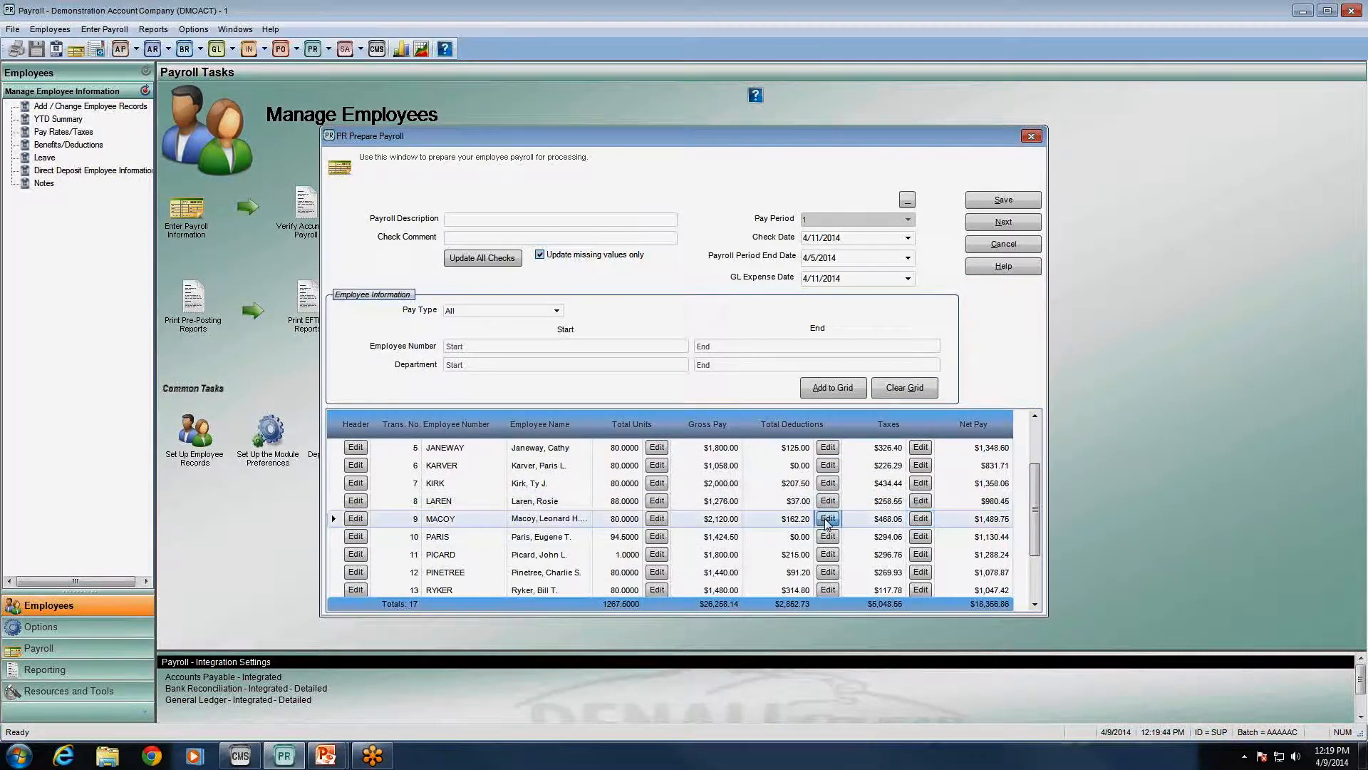
left_click(828, 521)
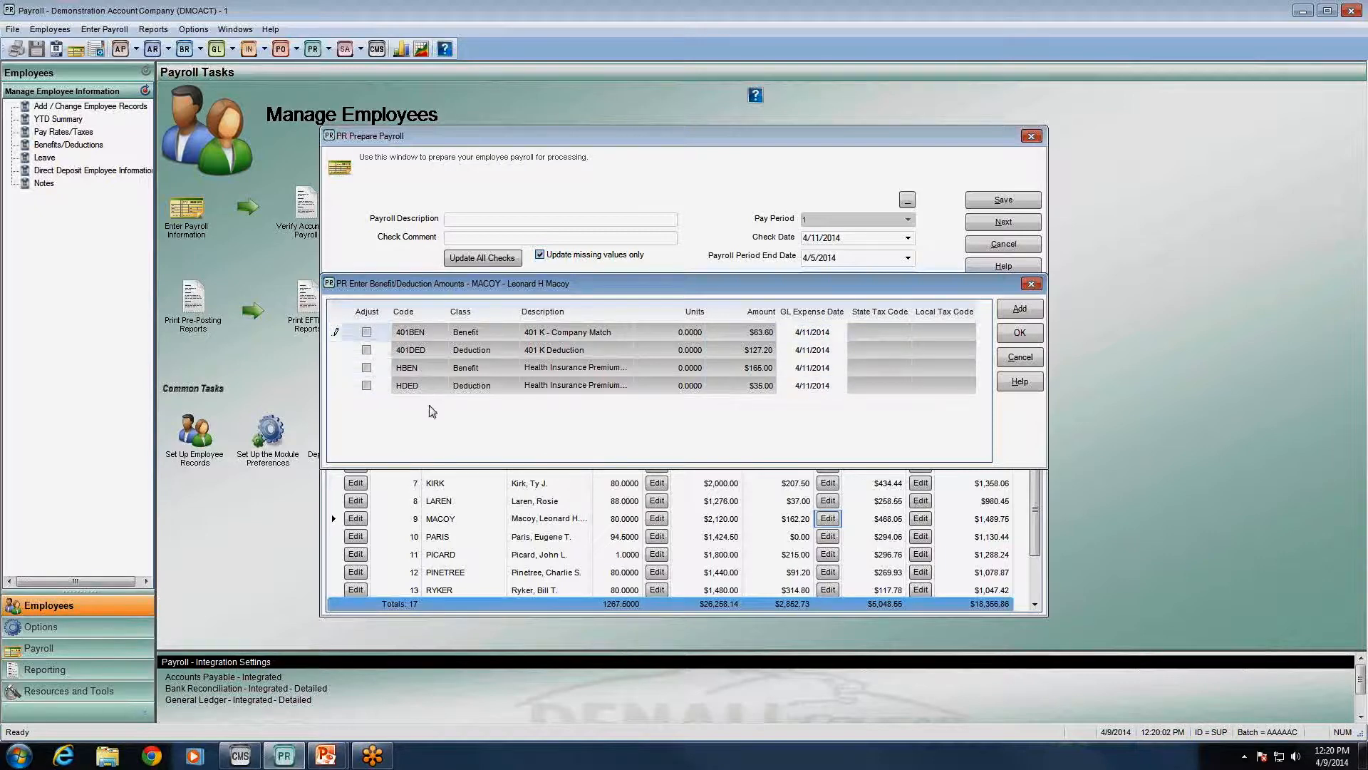
left_click(367, 333)
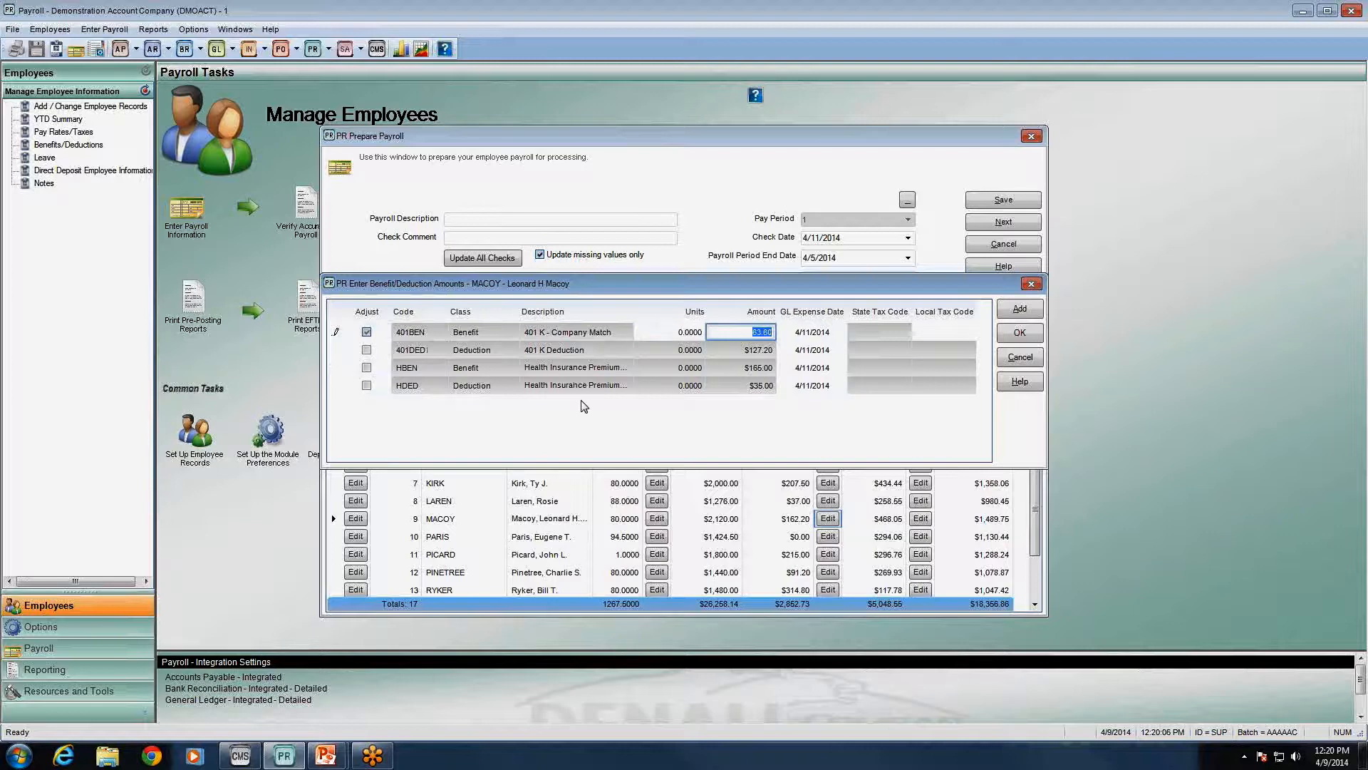
key("Tab")
key("Tab")
key("Tab")
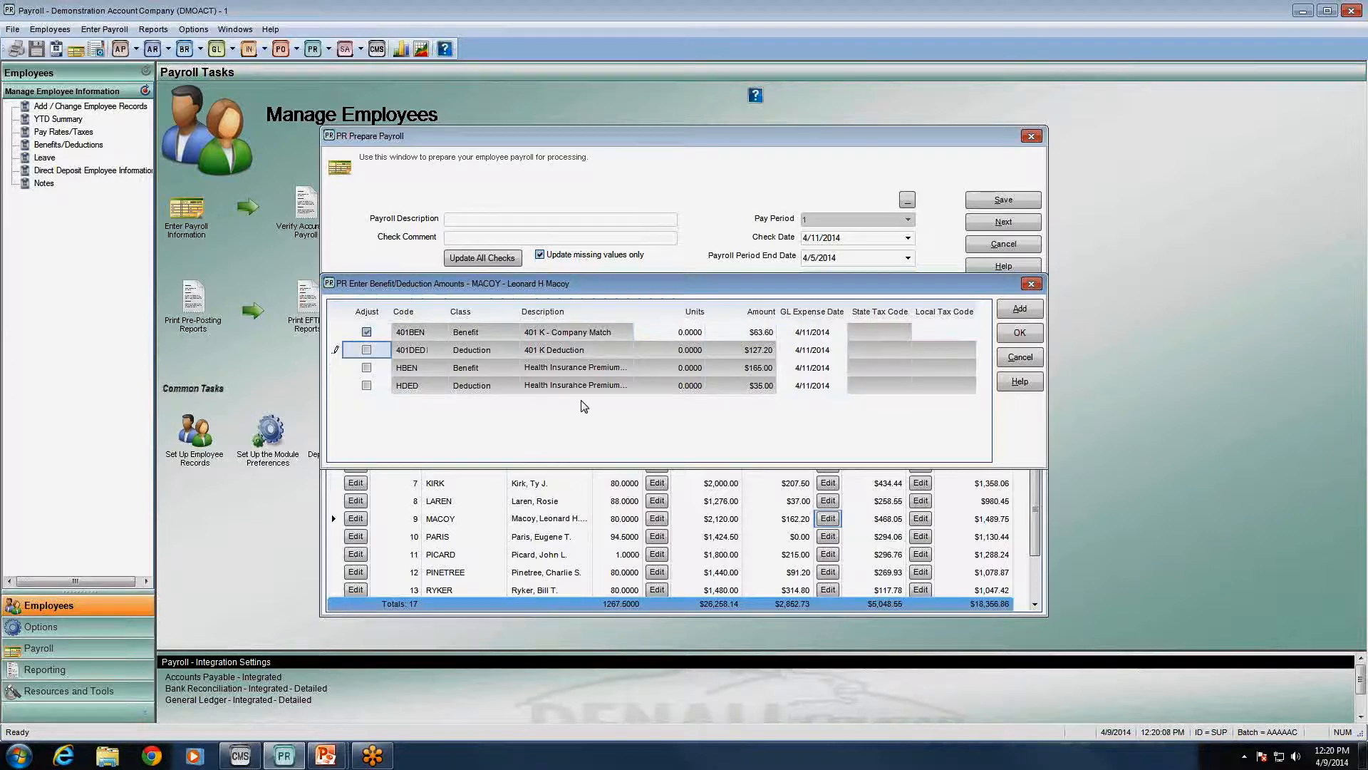
key("Tab")
key("Tab")
key("Tab")
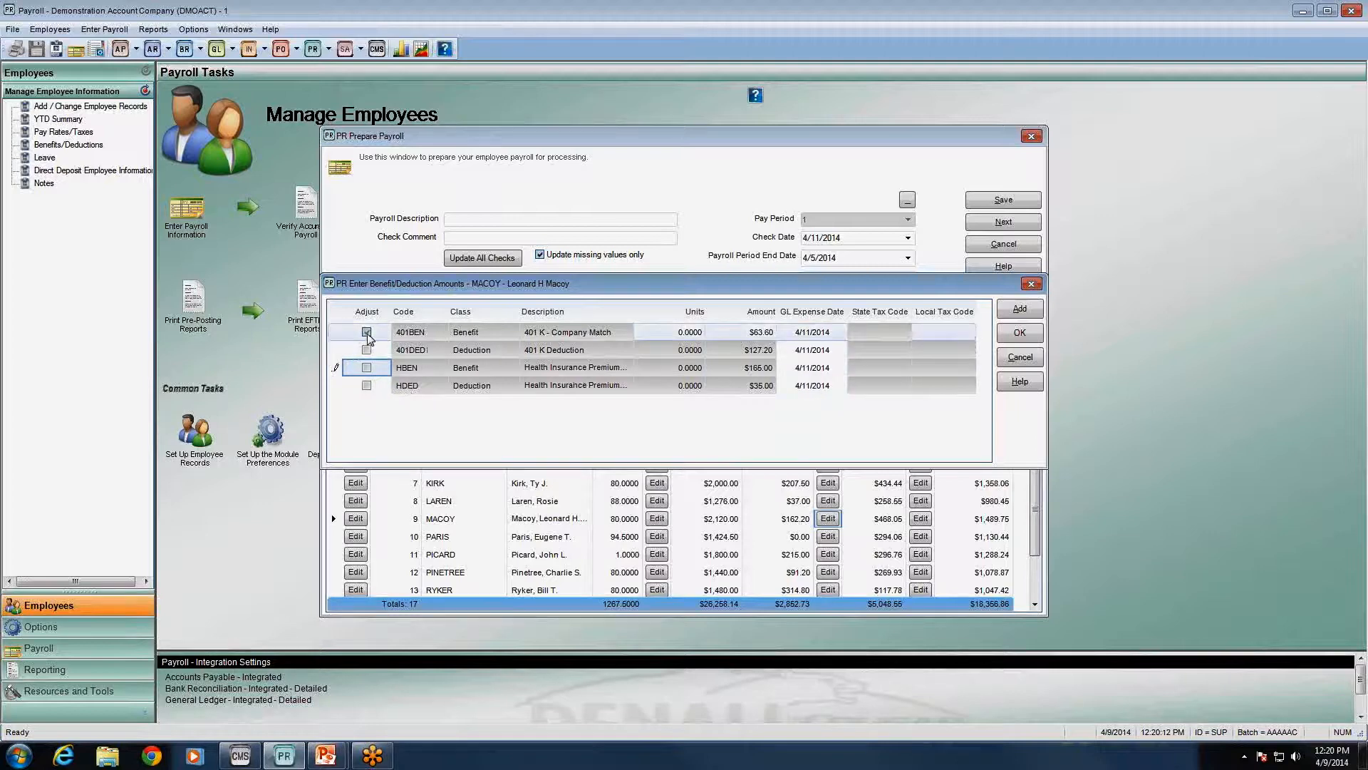
left_click(366, 332)
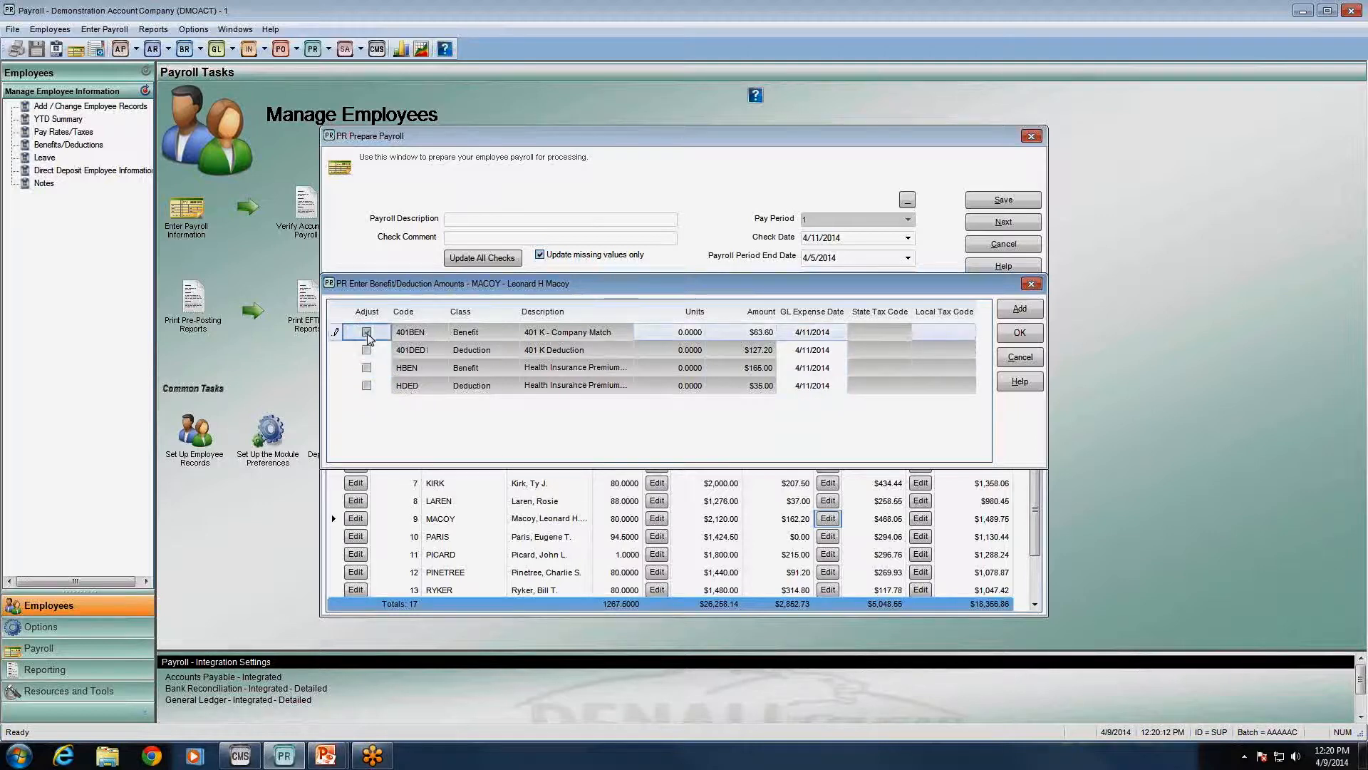
left_click(1020, 357)
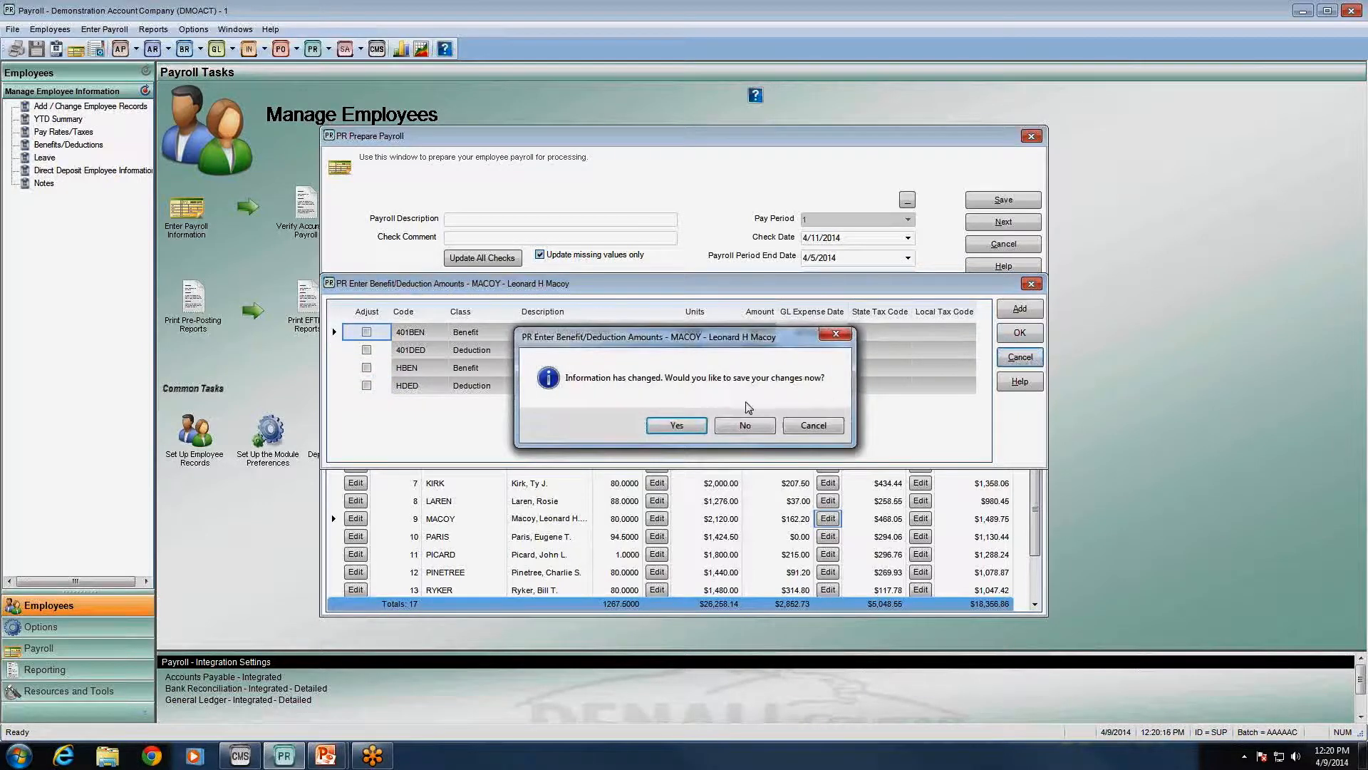
left_click(745, 425)
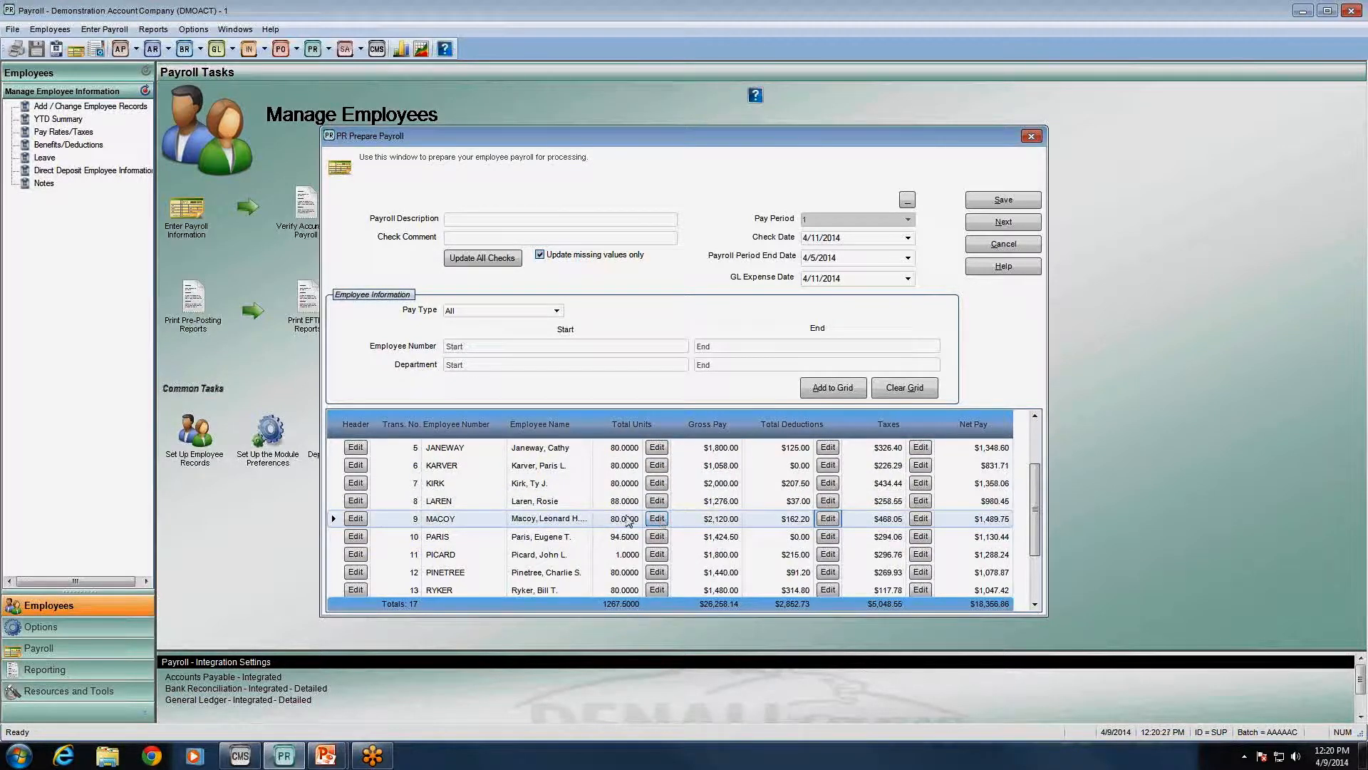
- Check transaction 9's total units, total deductions and taxes in the payroll grid
left_click(641, 520)
left_click(793, 526)
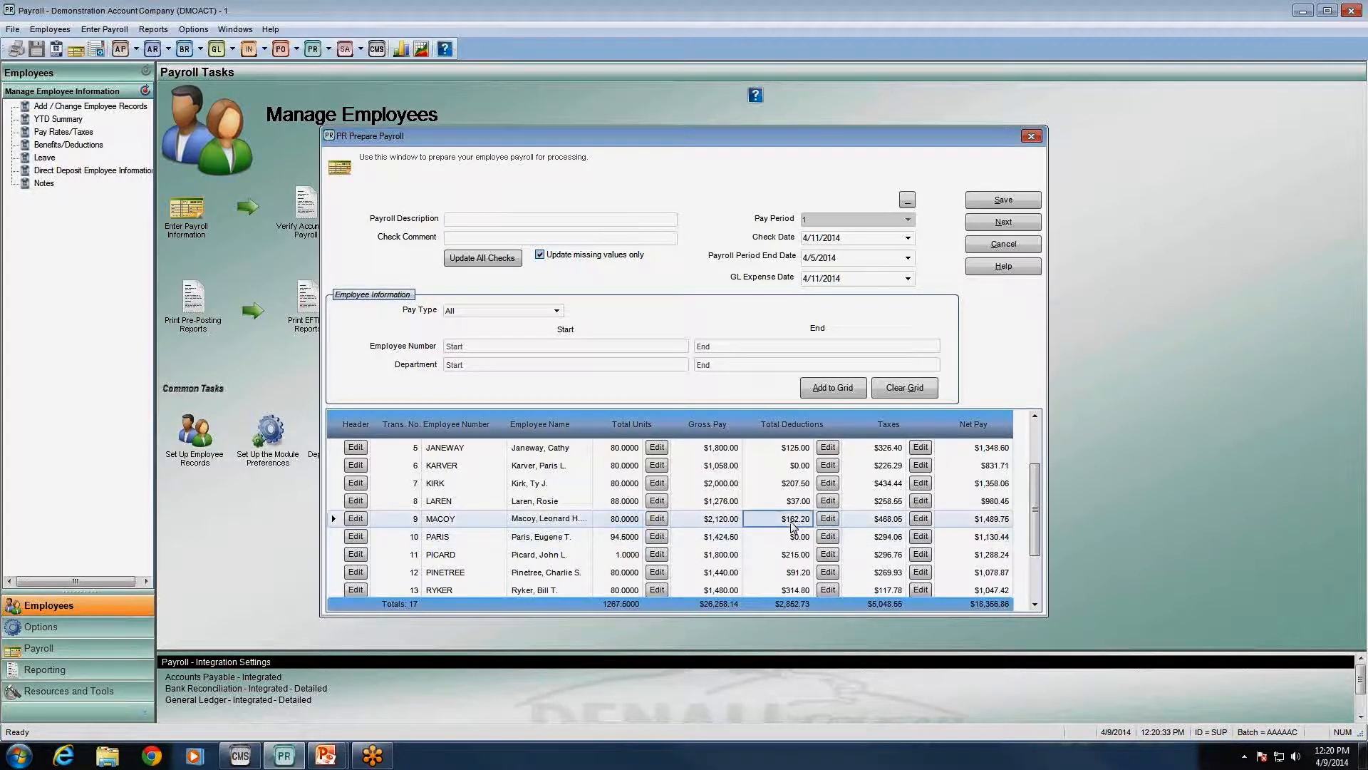
left_click(895, 525)
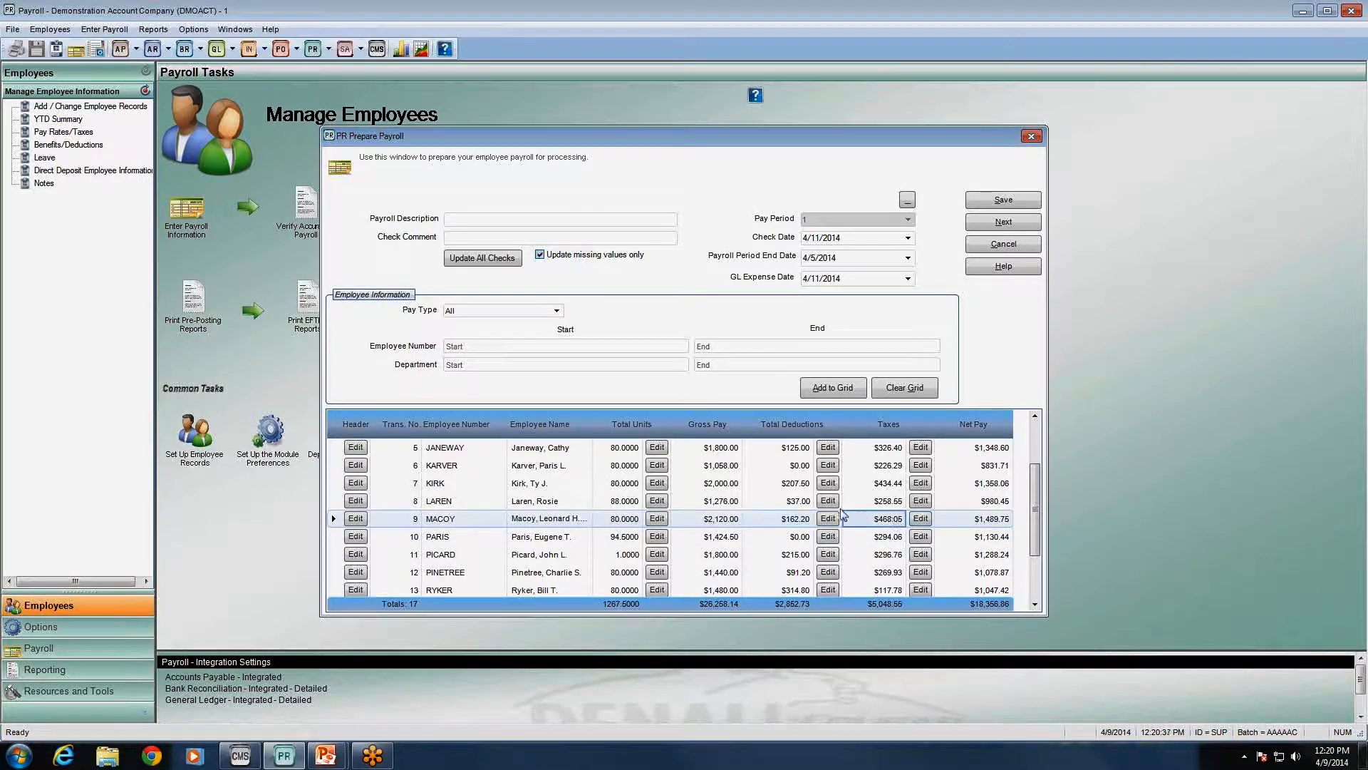
- Check the header information of transactions 9 and 10, including transaction 9's payroll description and check comment fields
left_click(355, 519)
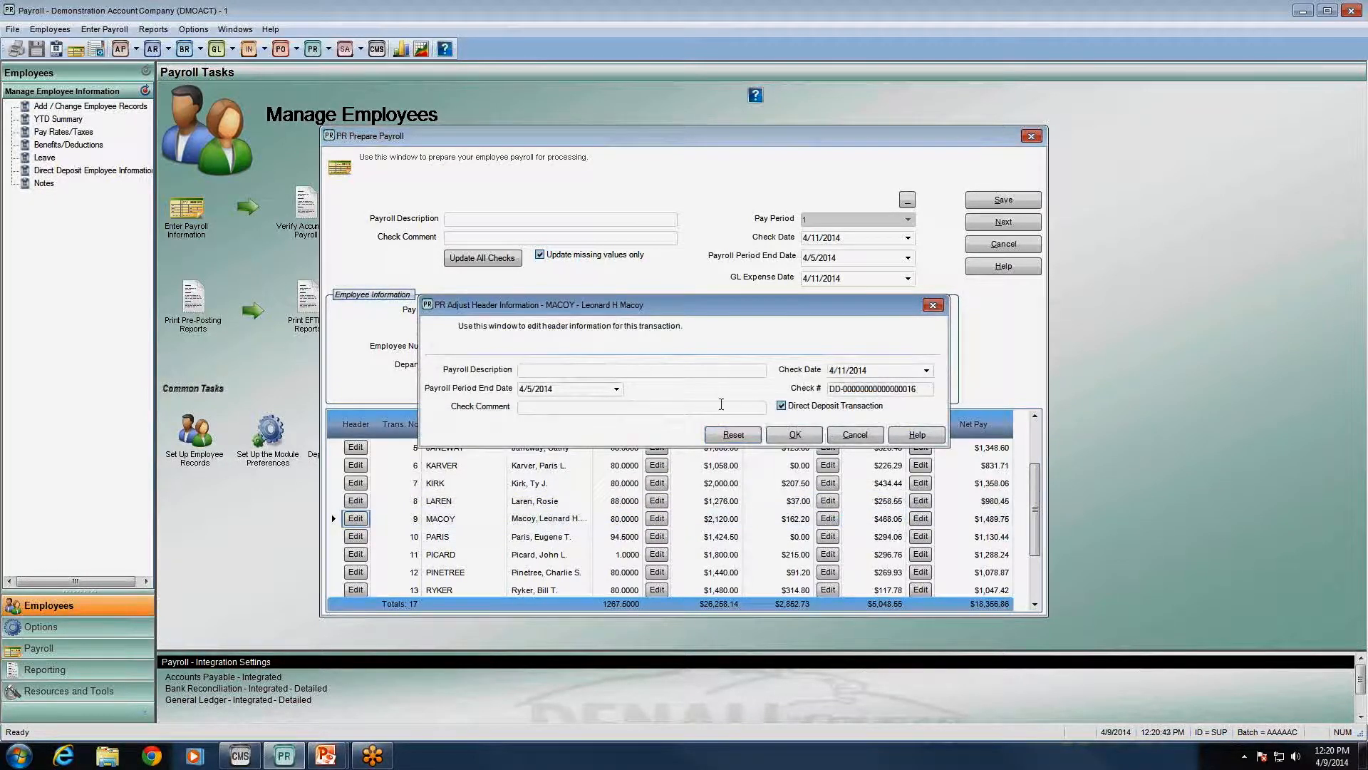
left_click(706, 408)
left_click(597, 370)
left_click(583, 408)
left_click(796, 435)
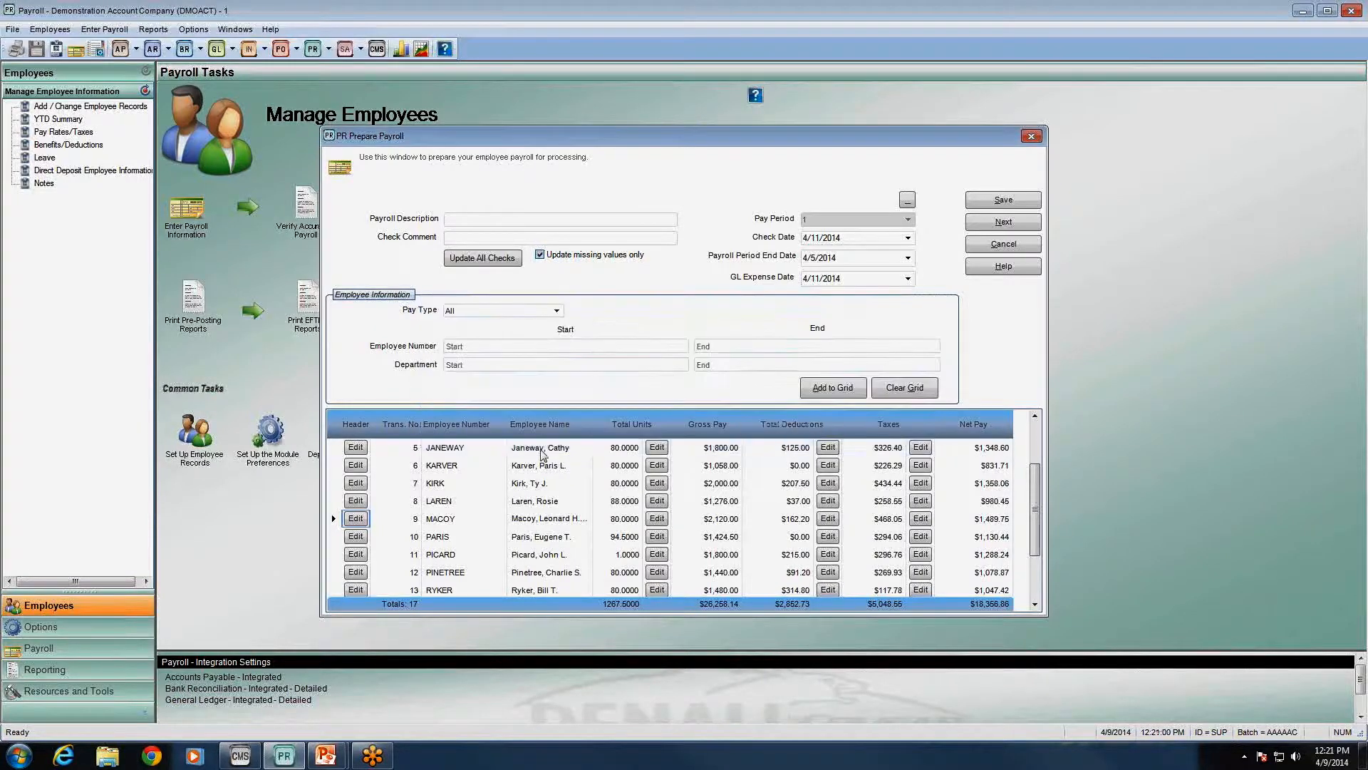
left_click(356, 538)
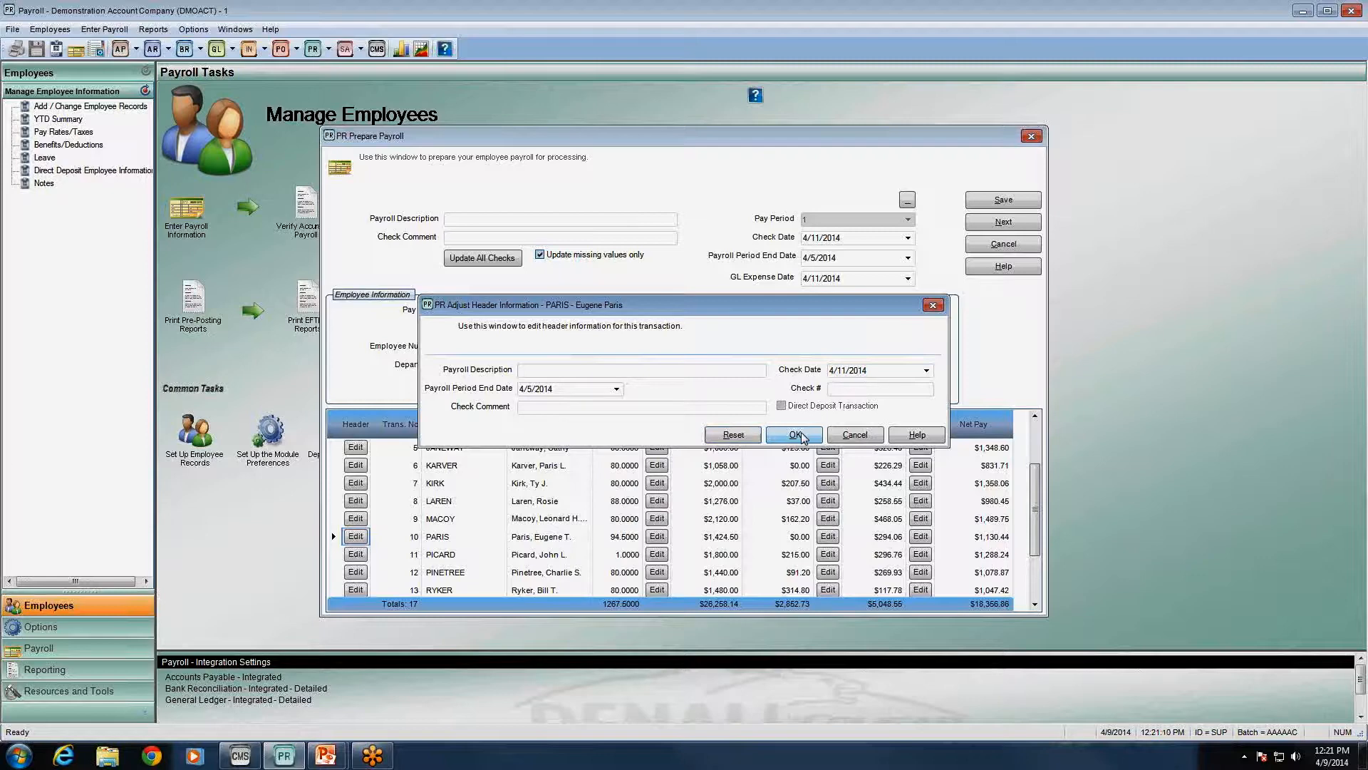
left_click(846, 437)
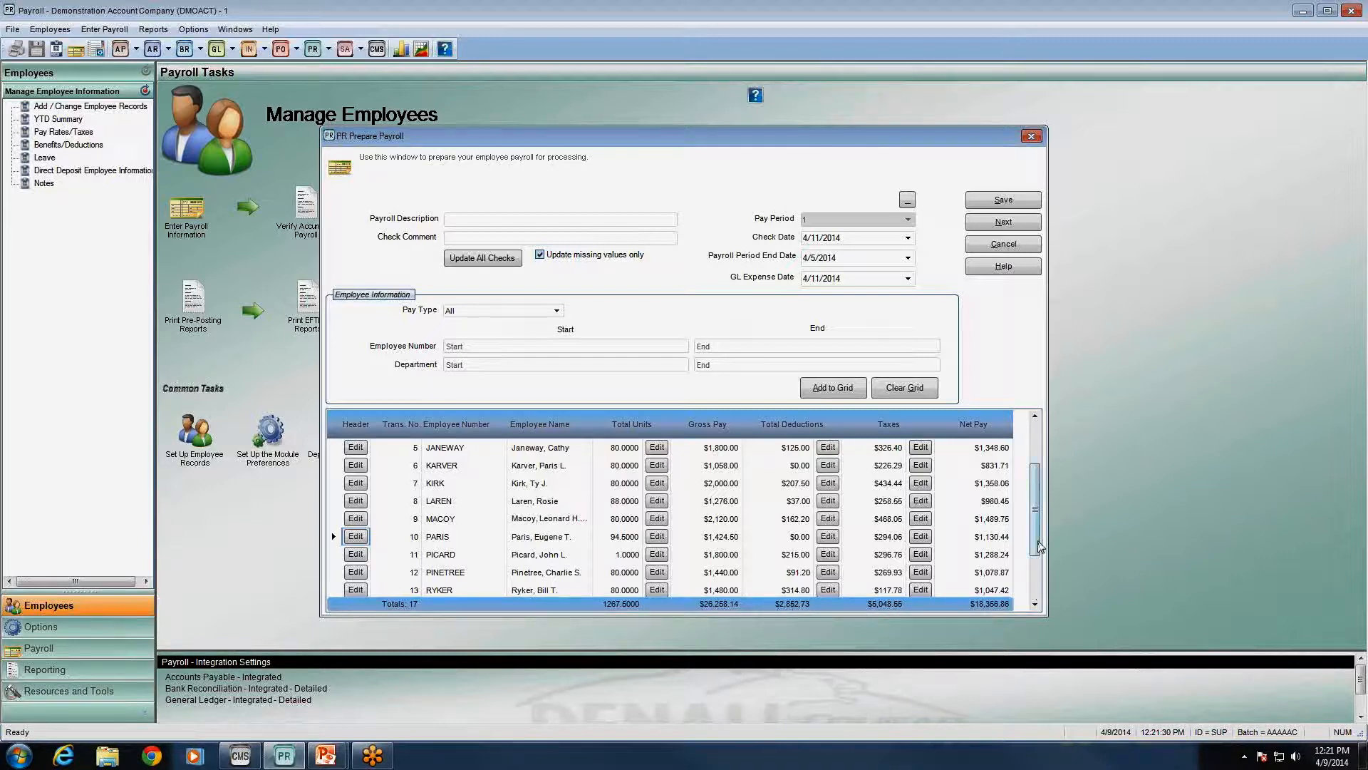
- Review the transactions from the start of the grid, save the payroll batch, and reopen payroll entry
left_click_drag(1038, 547, 1037, 474)
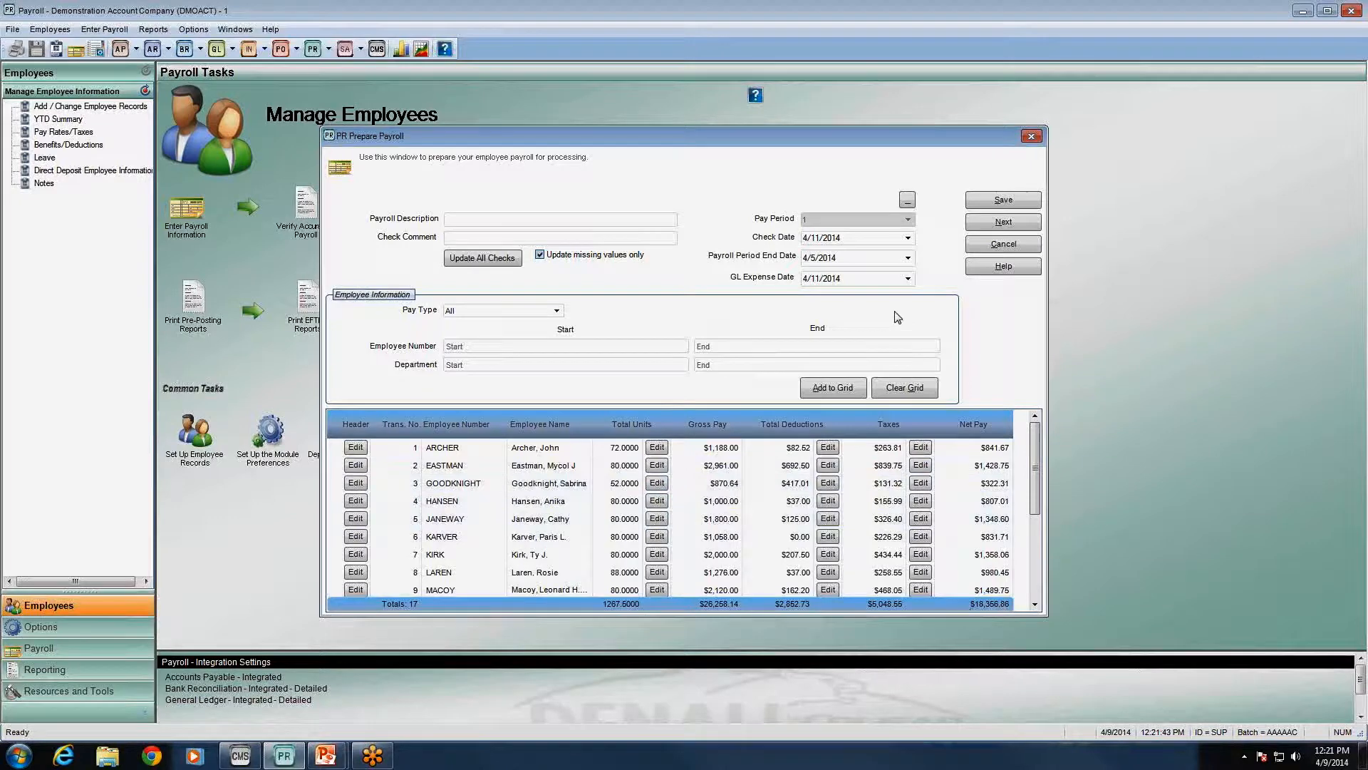
left_click(998, 199)
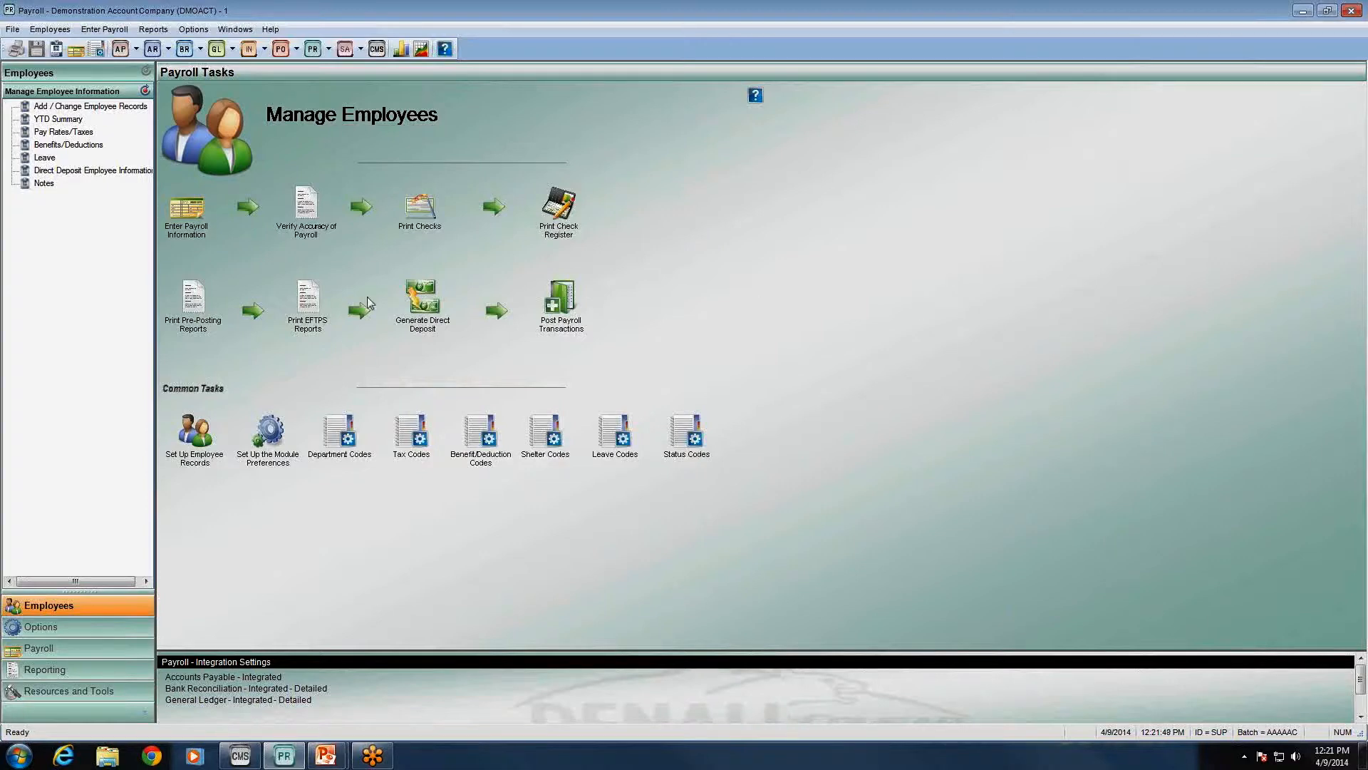
left_click(191, 211)
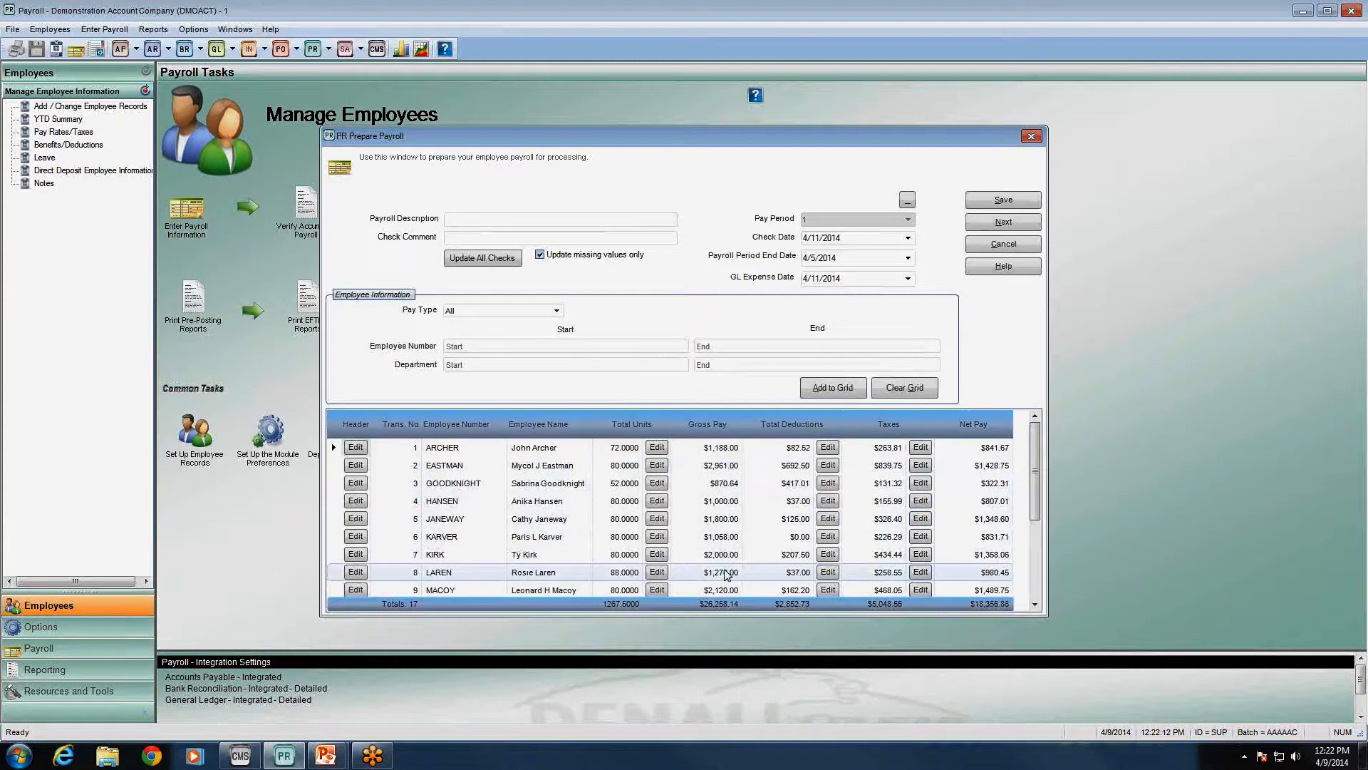
- Leave payroll entry, view the Transaction Edit Report options for verifying payroll accuracy, and close them without printing
left_click(1002, 225)
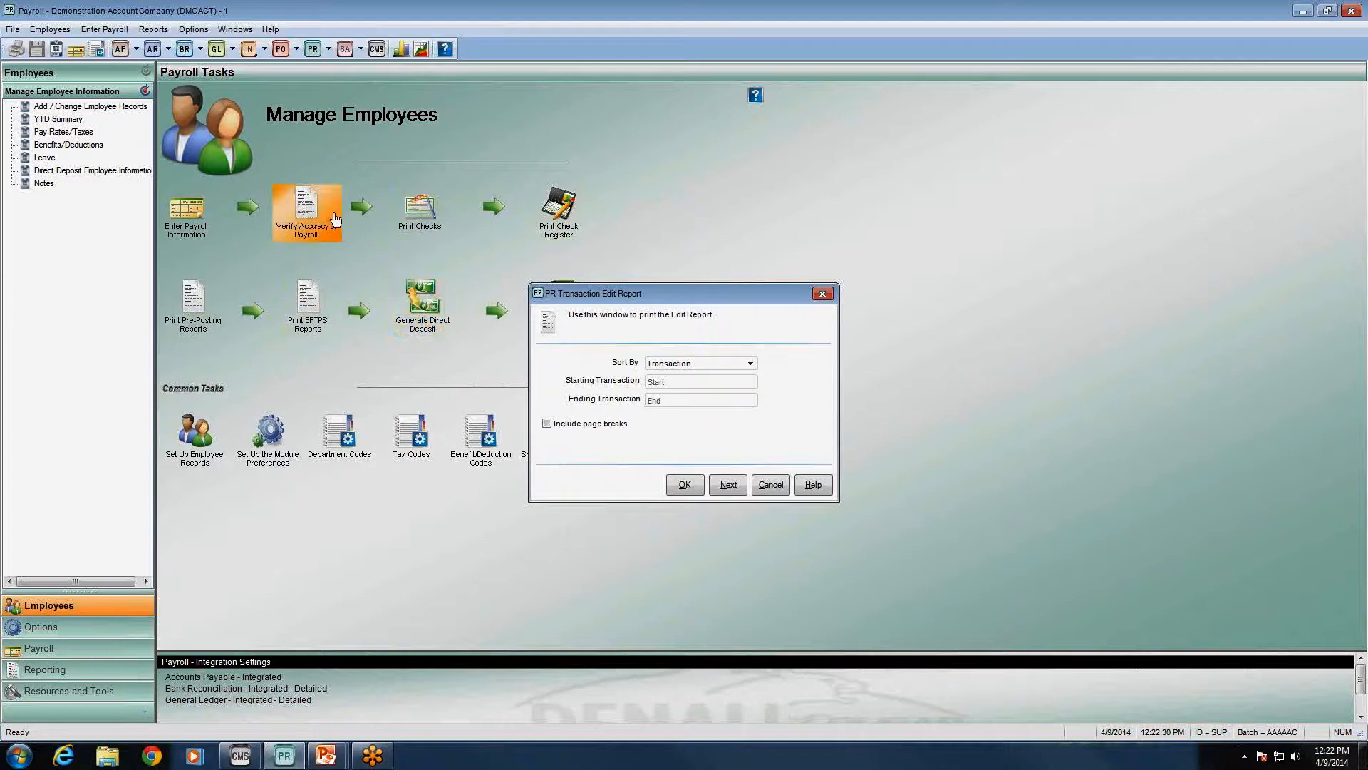
left_click(770, 486)
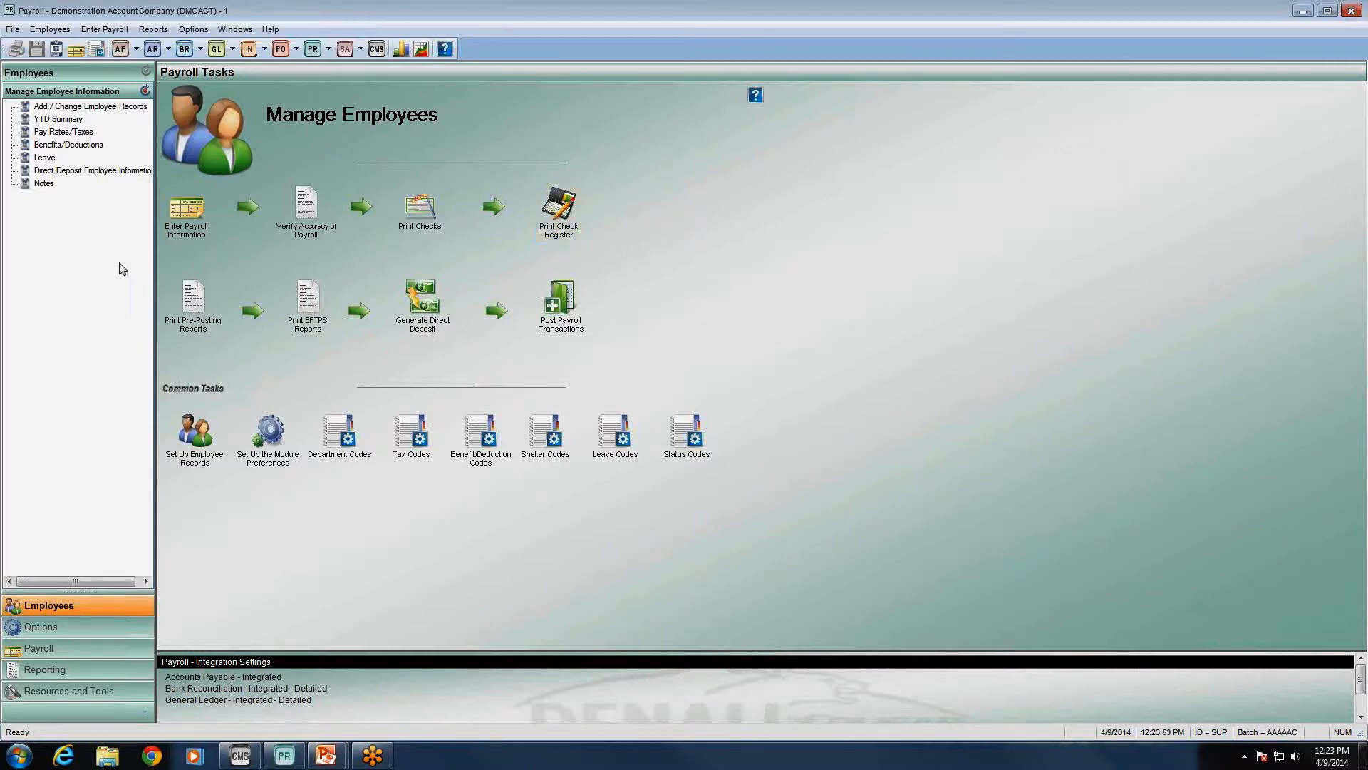
- Reopen payroll entry and check the total units of transactions 1 to 8 one by one
left_click(201, 229)
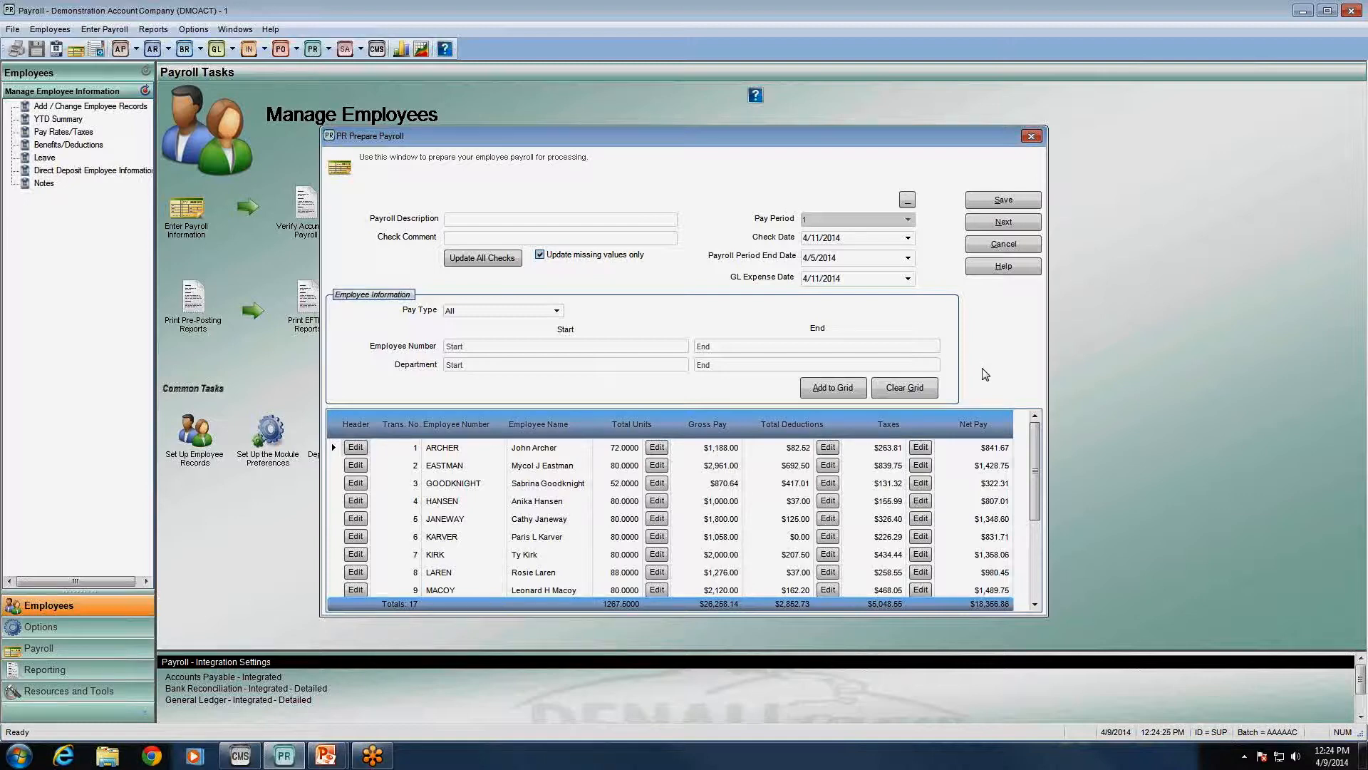
left_click(630, 447)
left_click(631, 468)
left_click(628, 486)
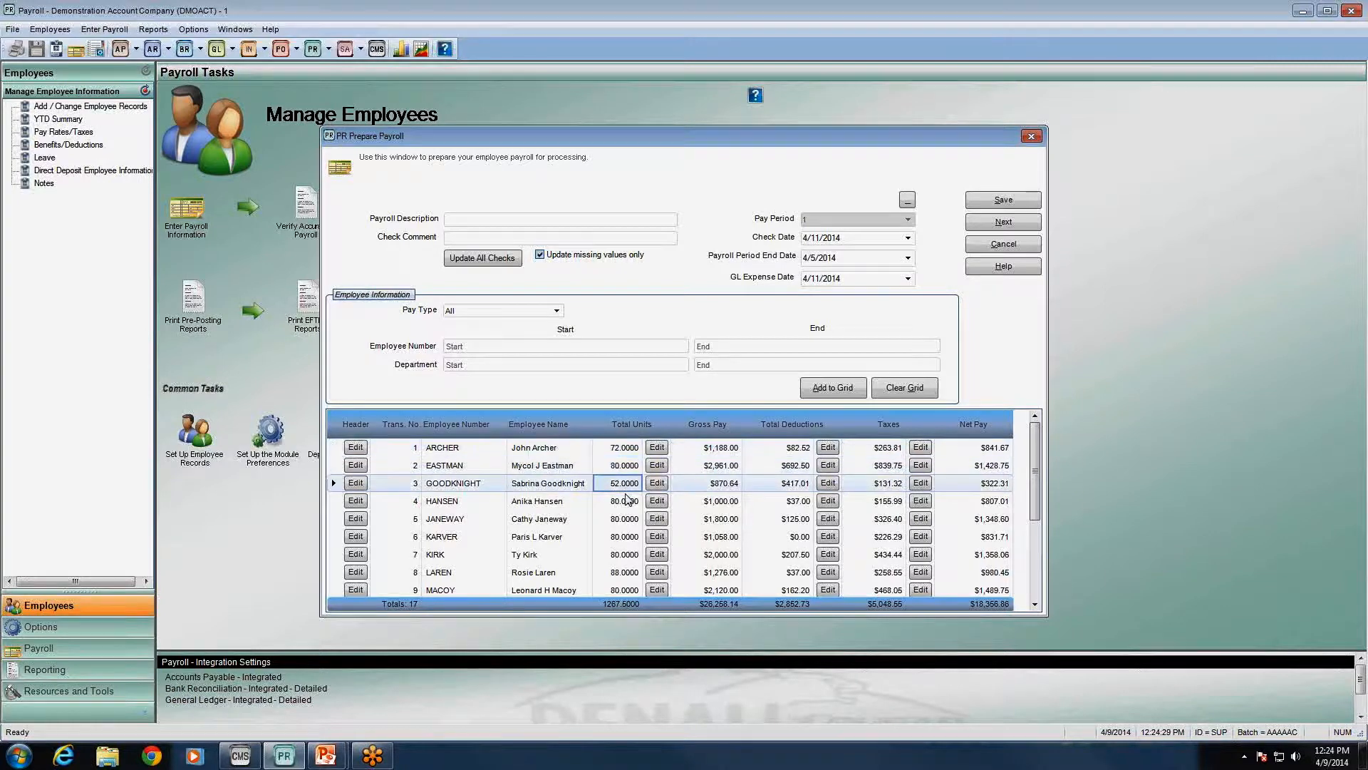
left_click(628, 503)
left_click(629, 519)
left_click(628, 537)
left_click(623, 561)
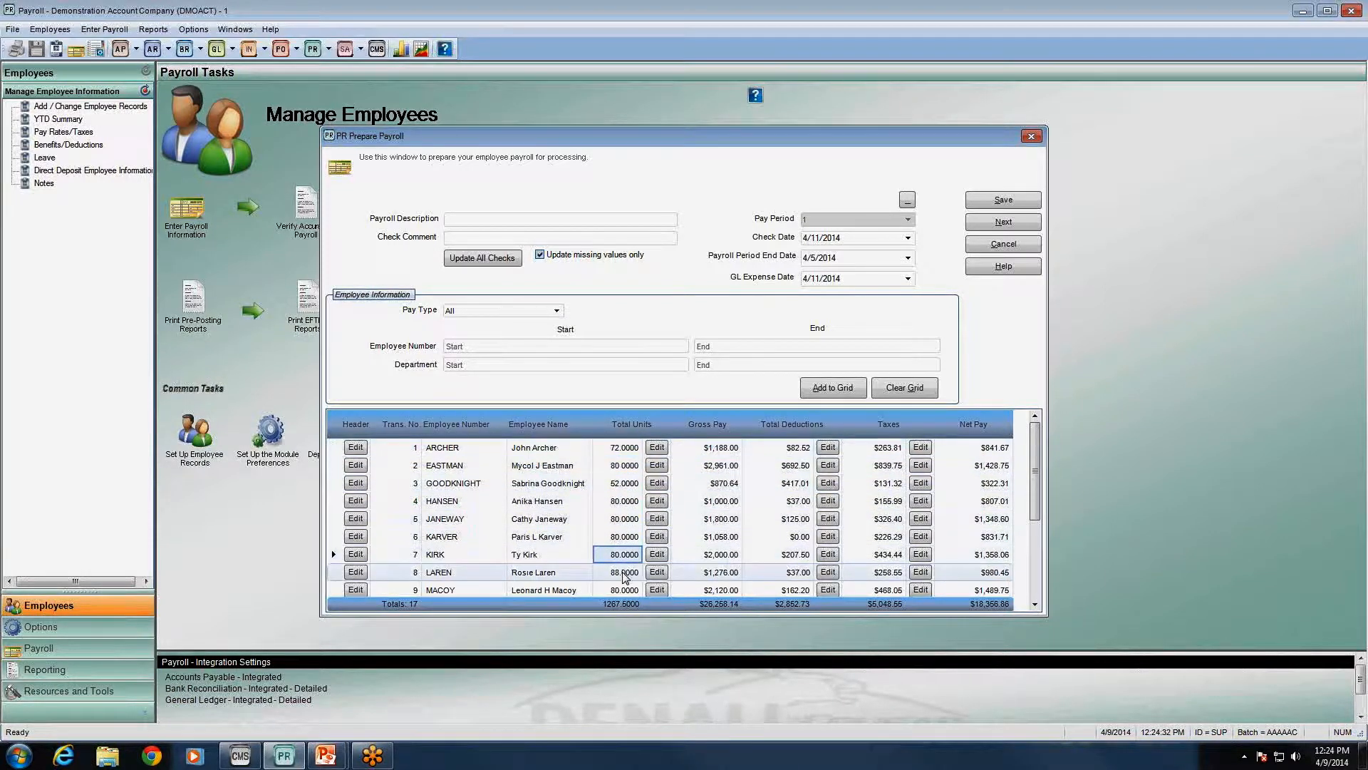
left_click(625, 573)
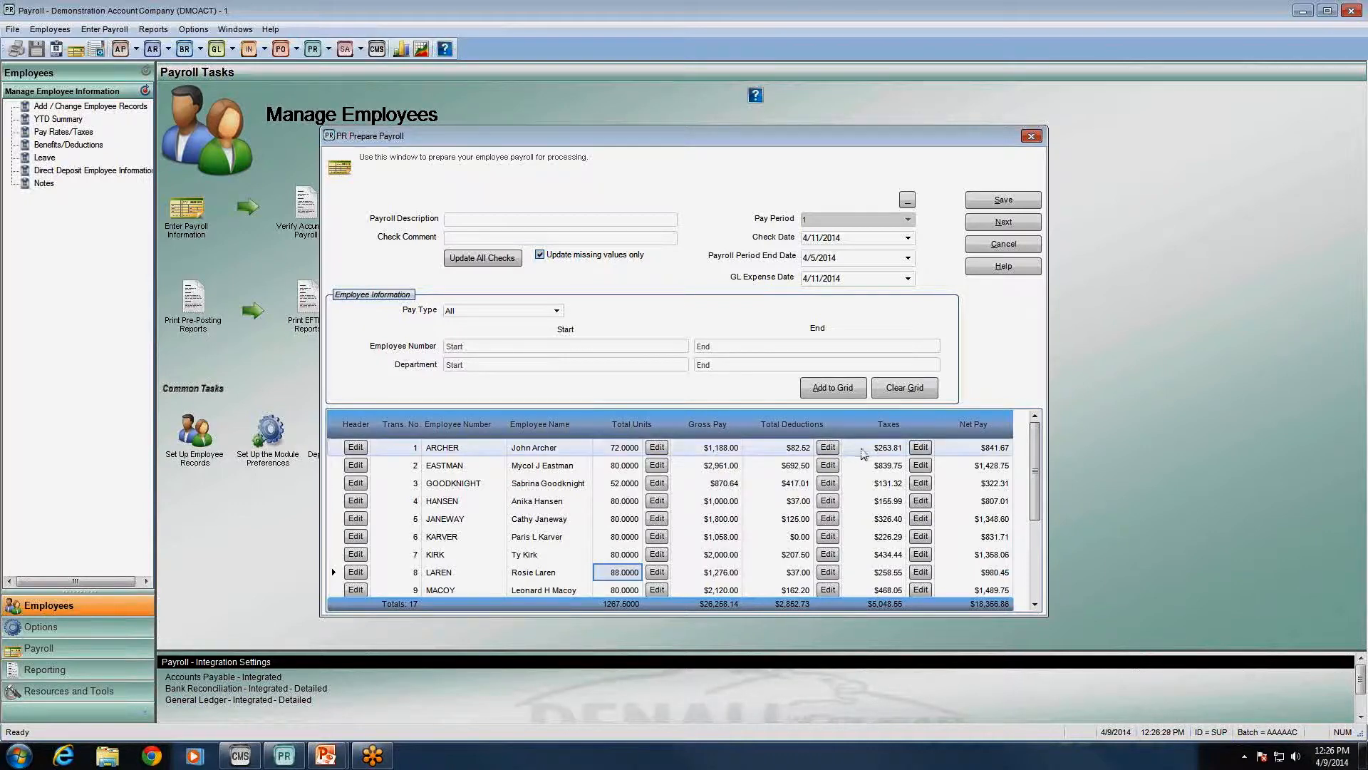
- Check transaction 7's holiday leave units and additions to gross amount on its 2ND pay rate, and close the units entry
left_click(656, 554)
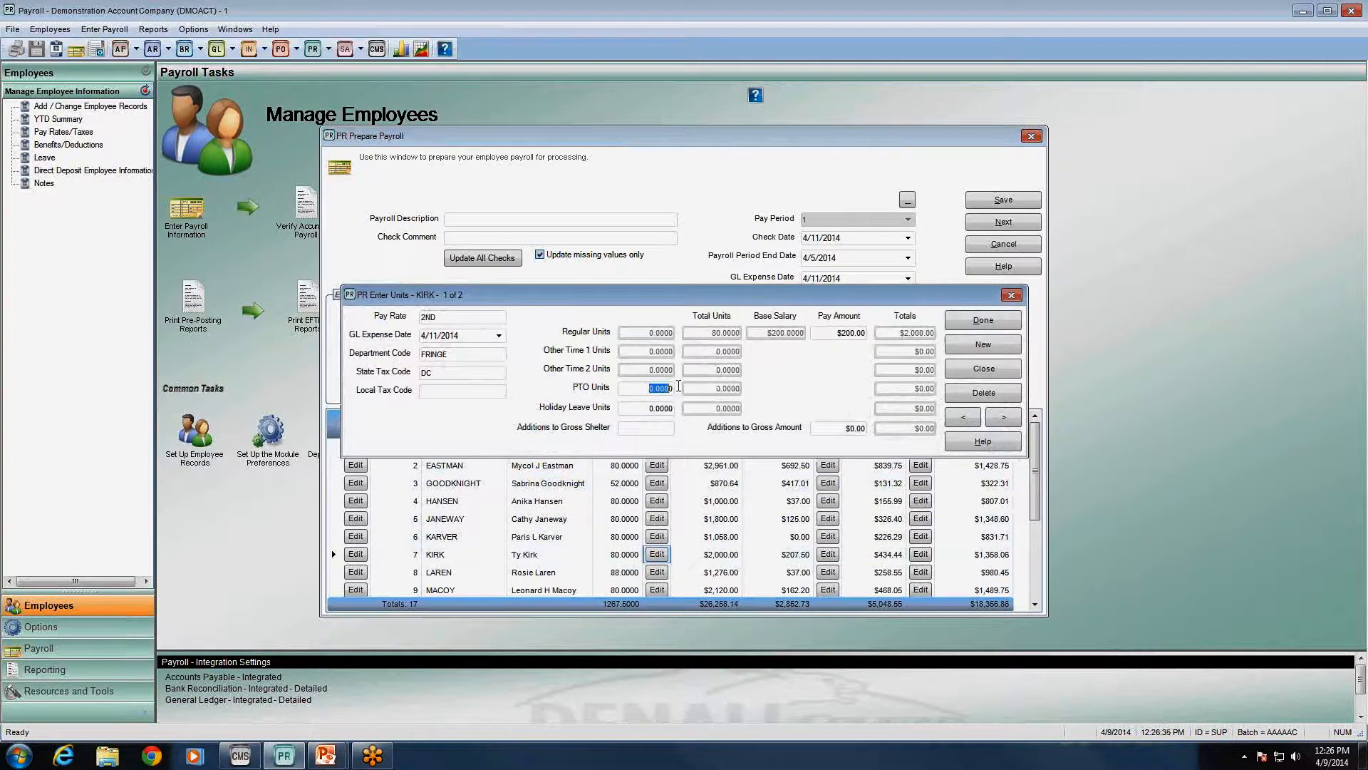
left_click(643, 407)
left_click(866, 428)
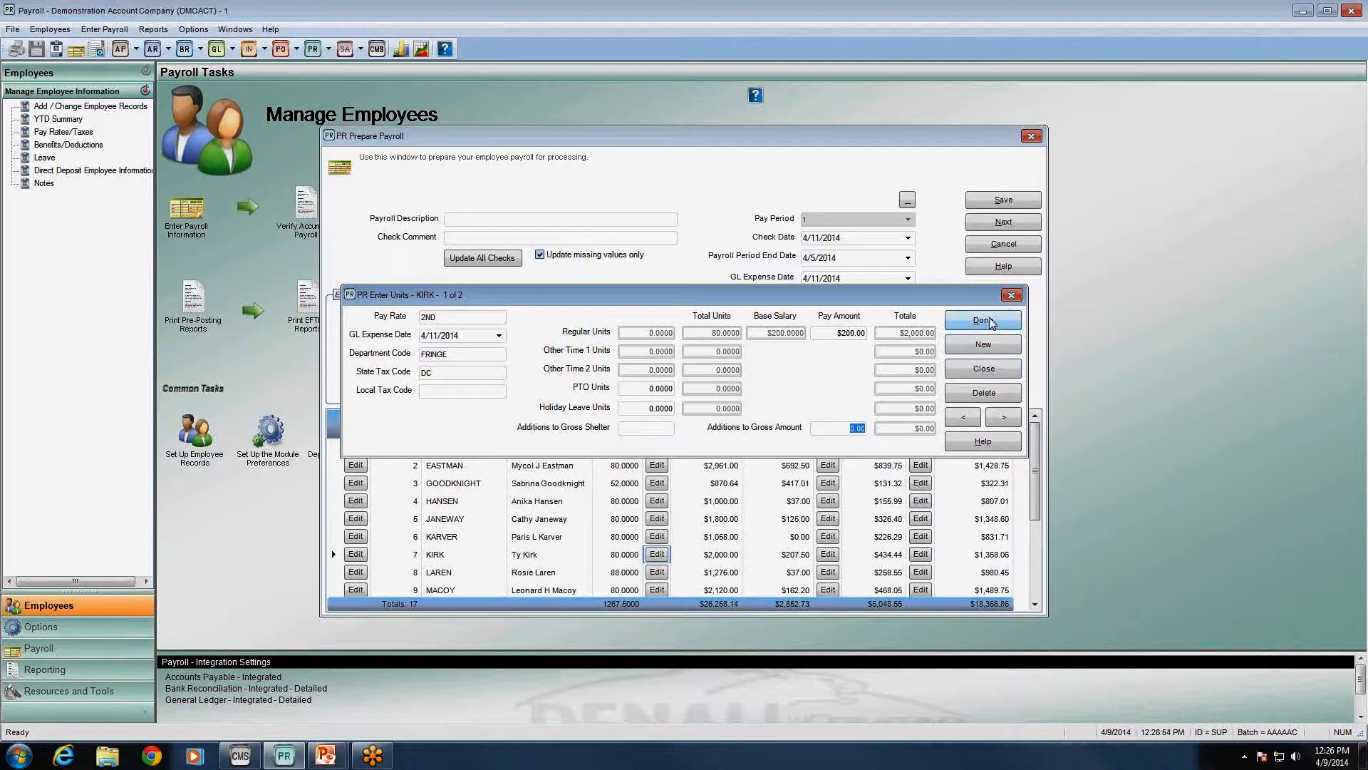
left_click(996, 371)
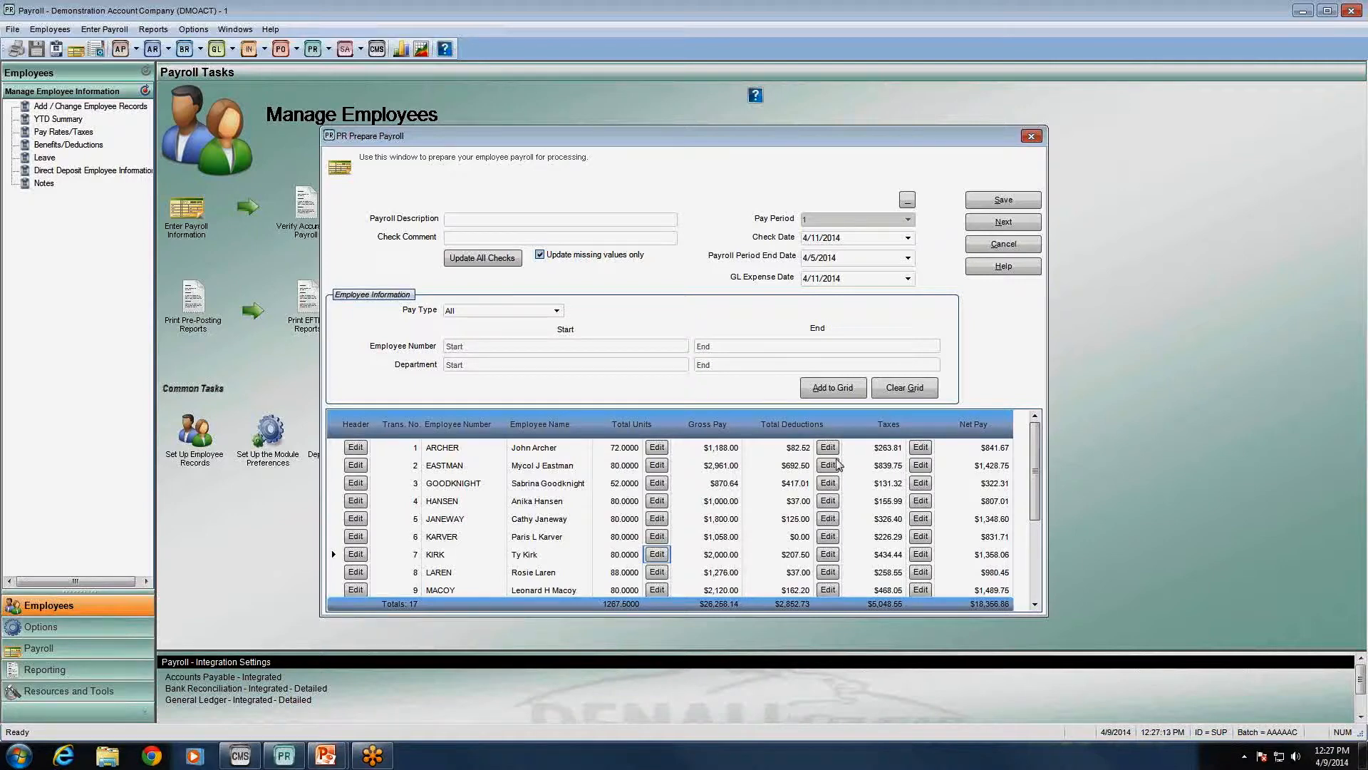
- Check transaction 1's regular units on its REG pay rate and accept the units entry
left_click(616, 449)
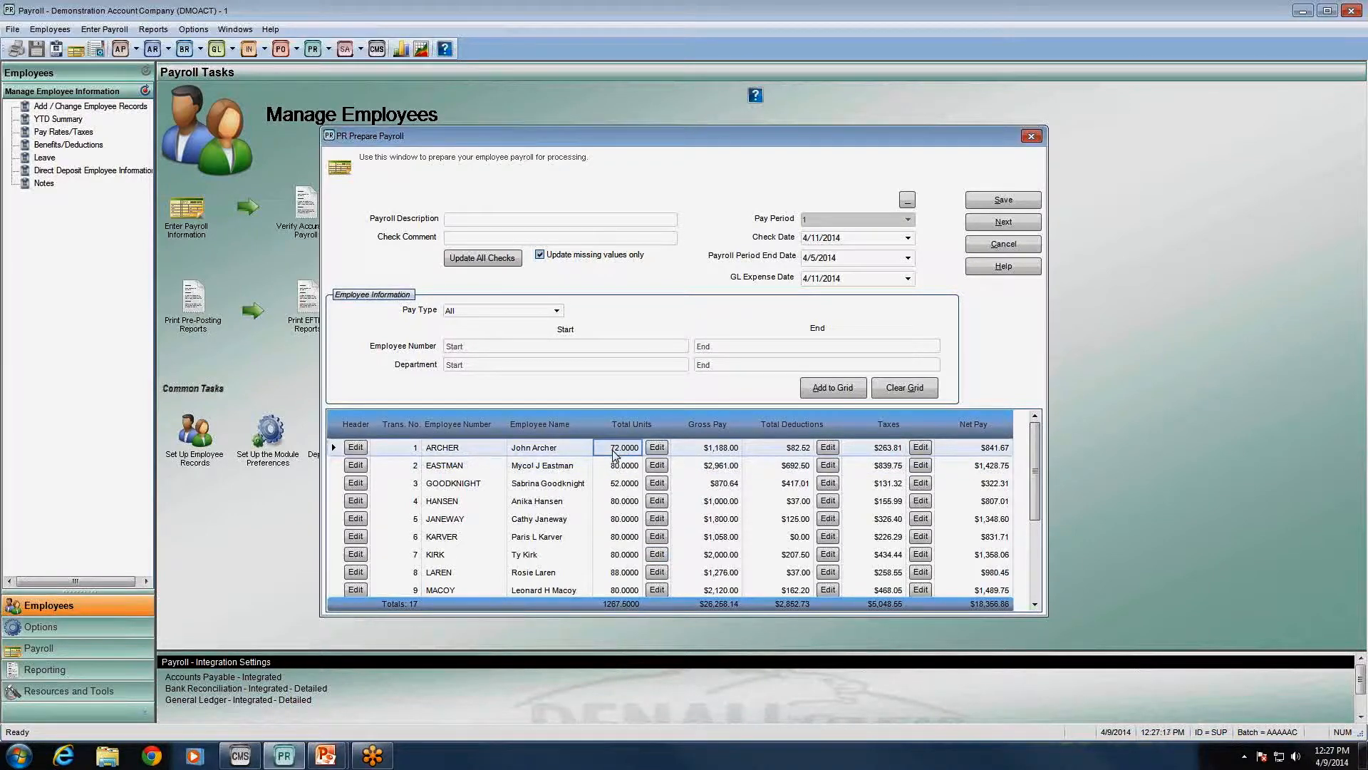
left_click(657, 448)
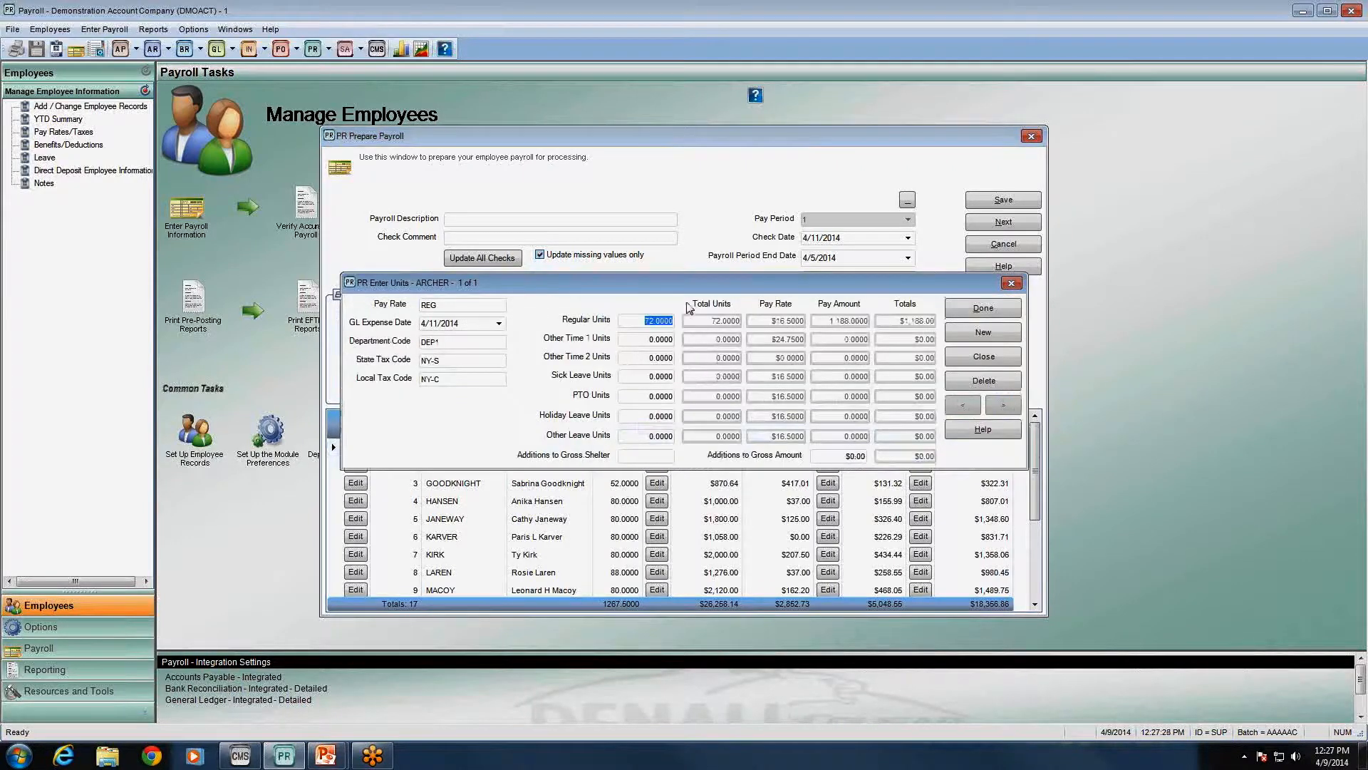
left_click(1019, 319)
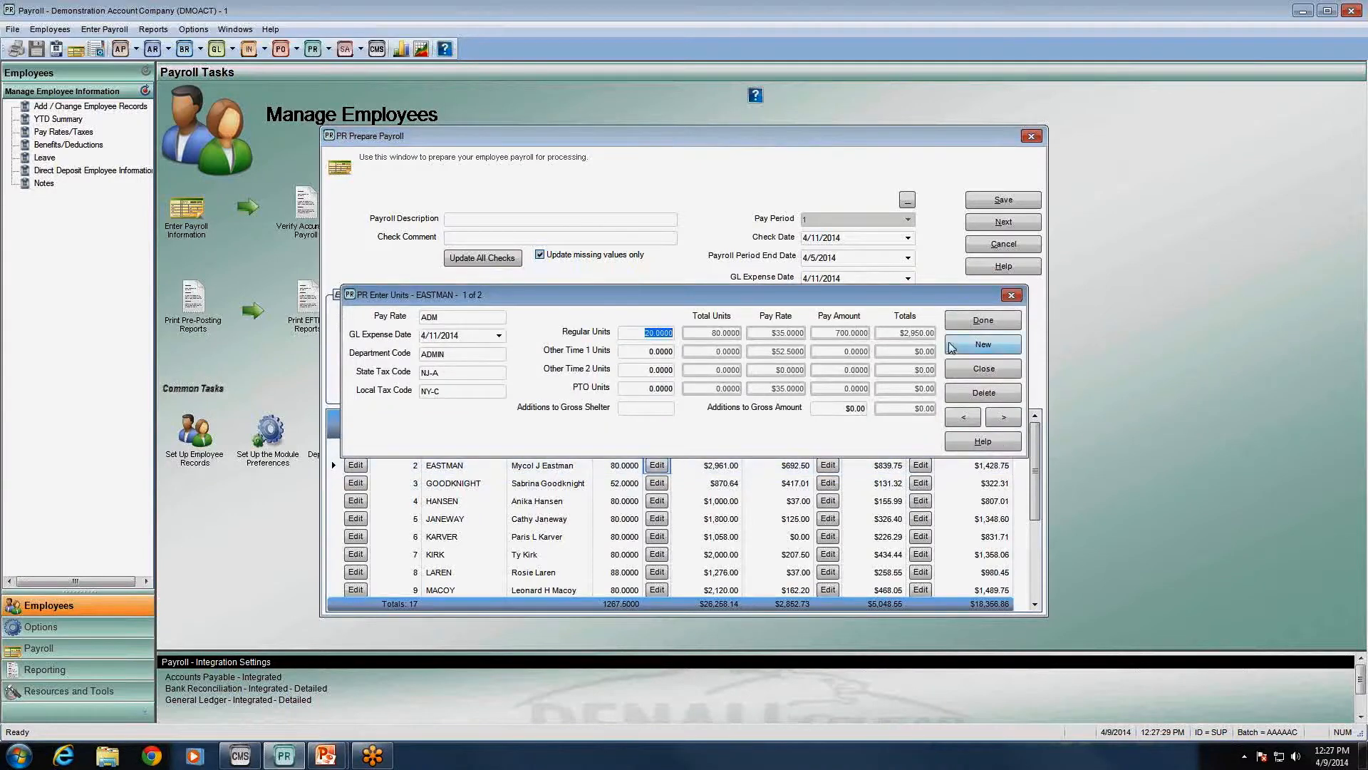
- Accept transaction 2's units entry and check the total units of transactions 1 to 8 in the payroll grid
left_click(968, 325)
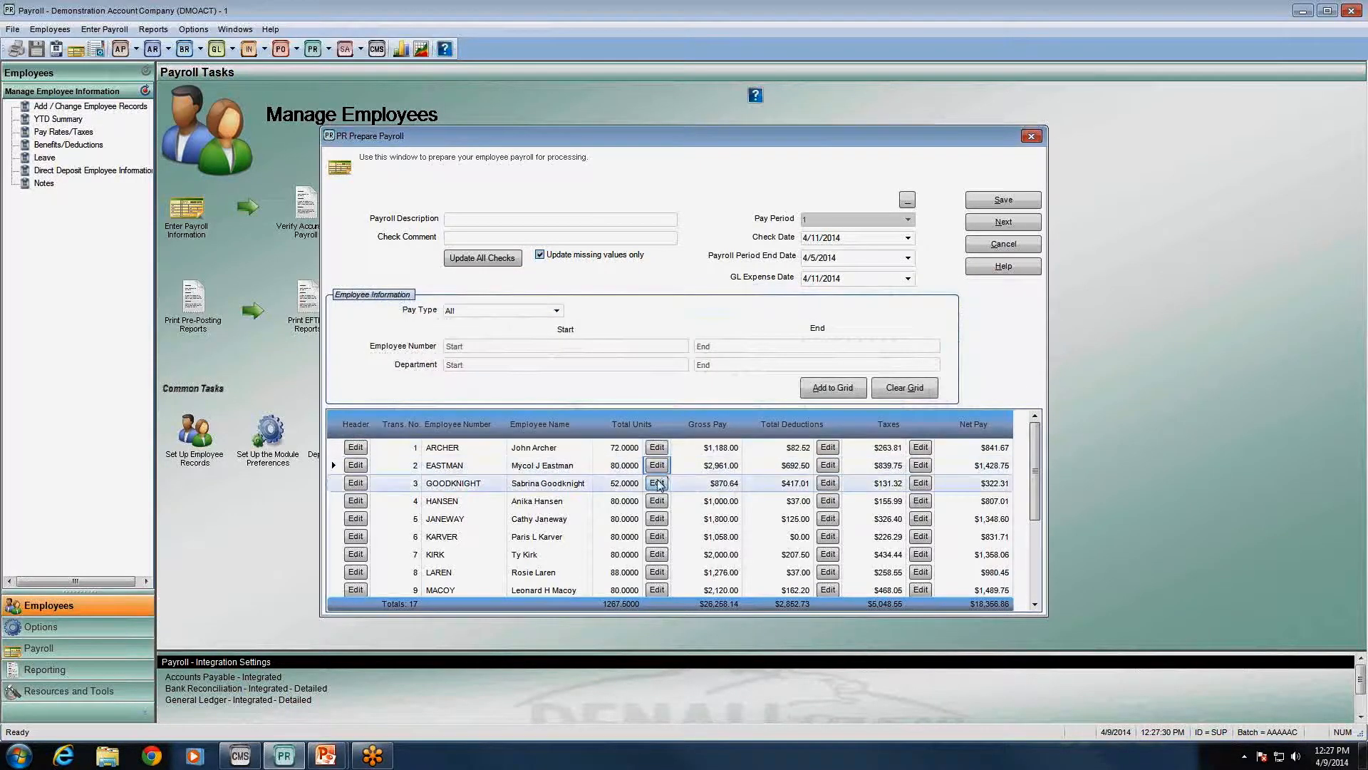
left_click(982, 327)
key("Up")
key("Up")
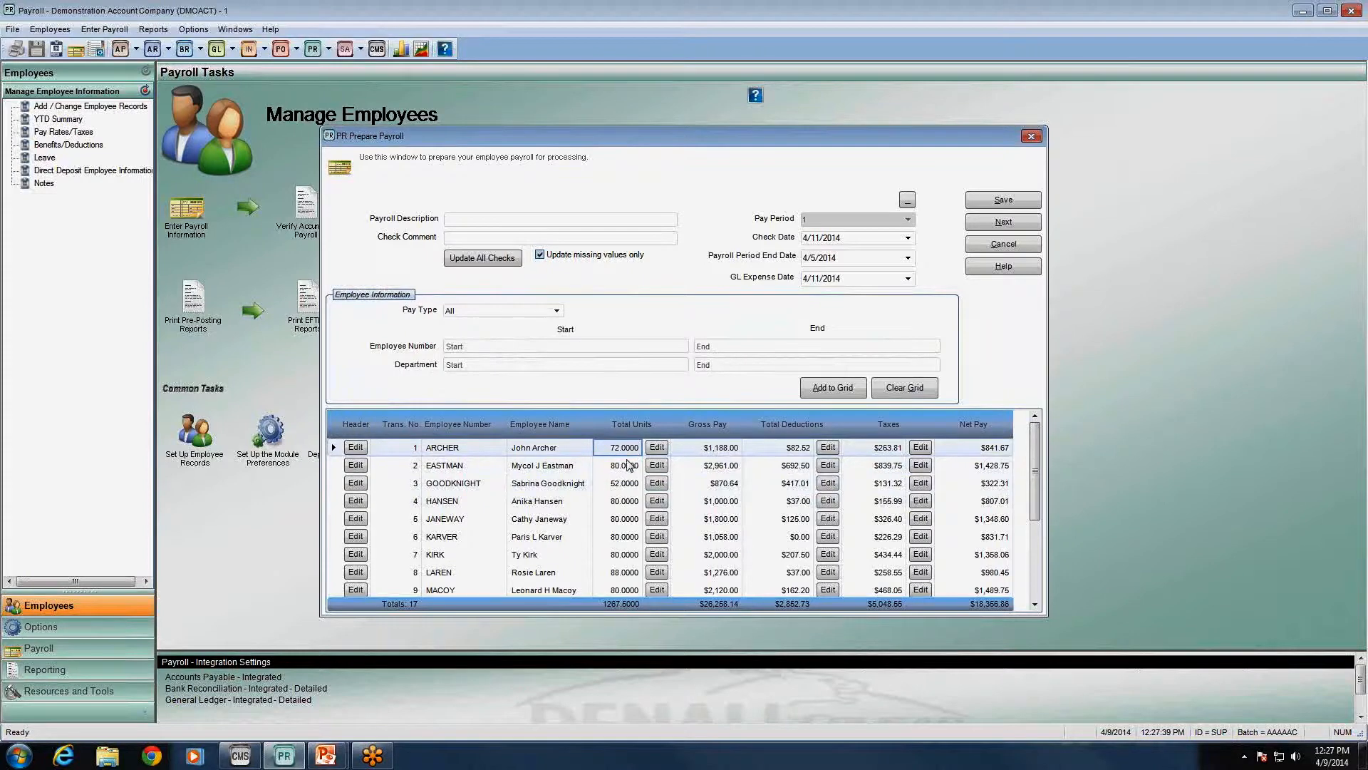
key("Down")
key("Down")
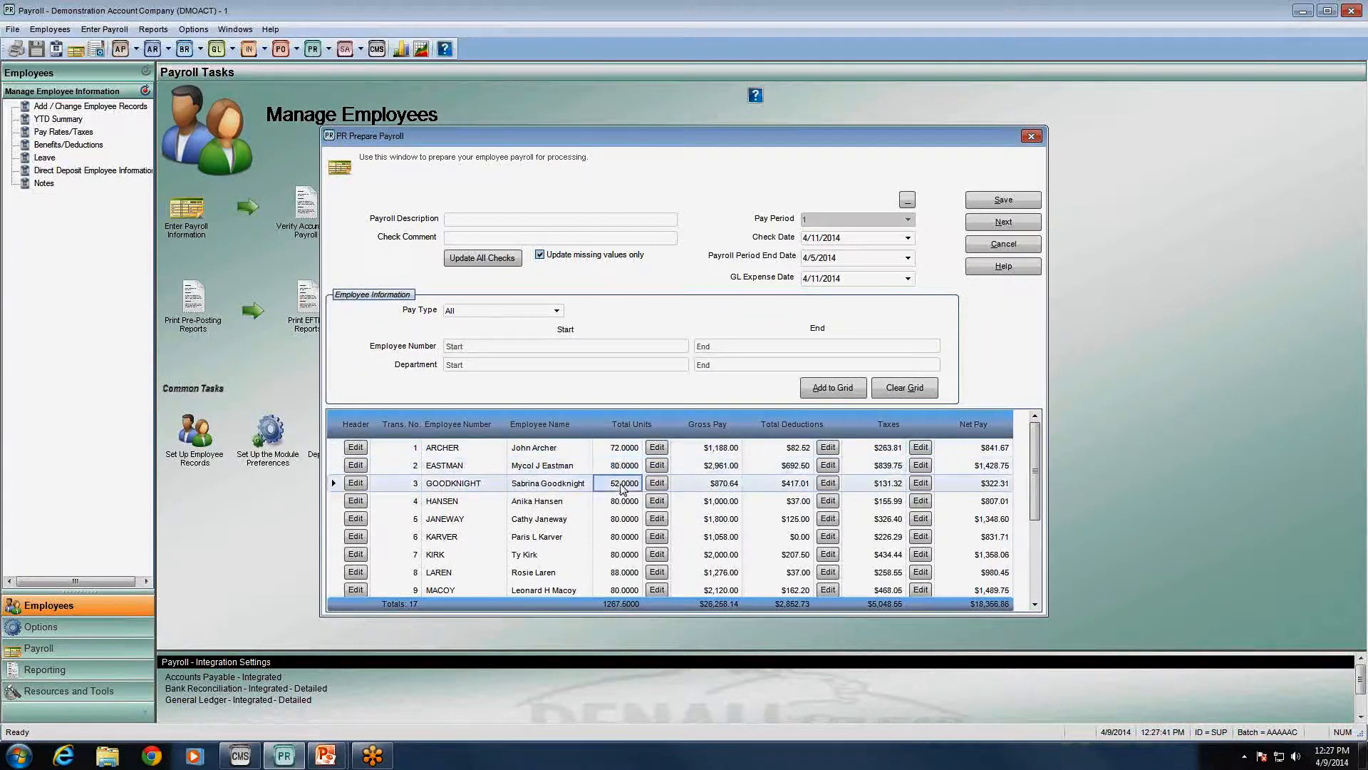
key("Down")
key("Down")
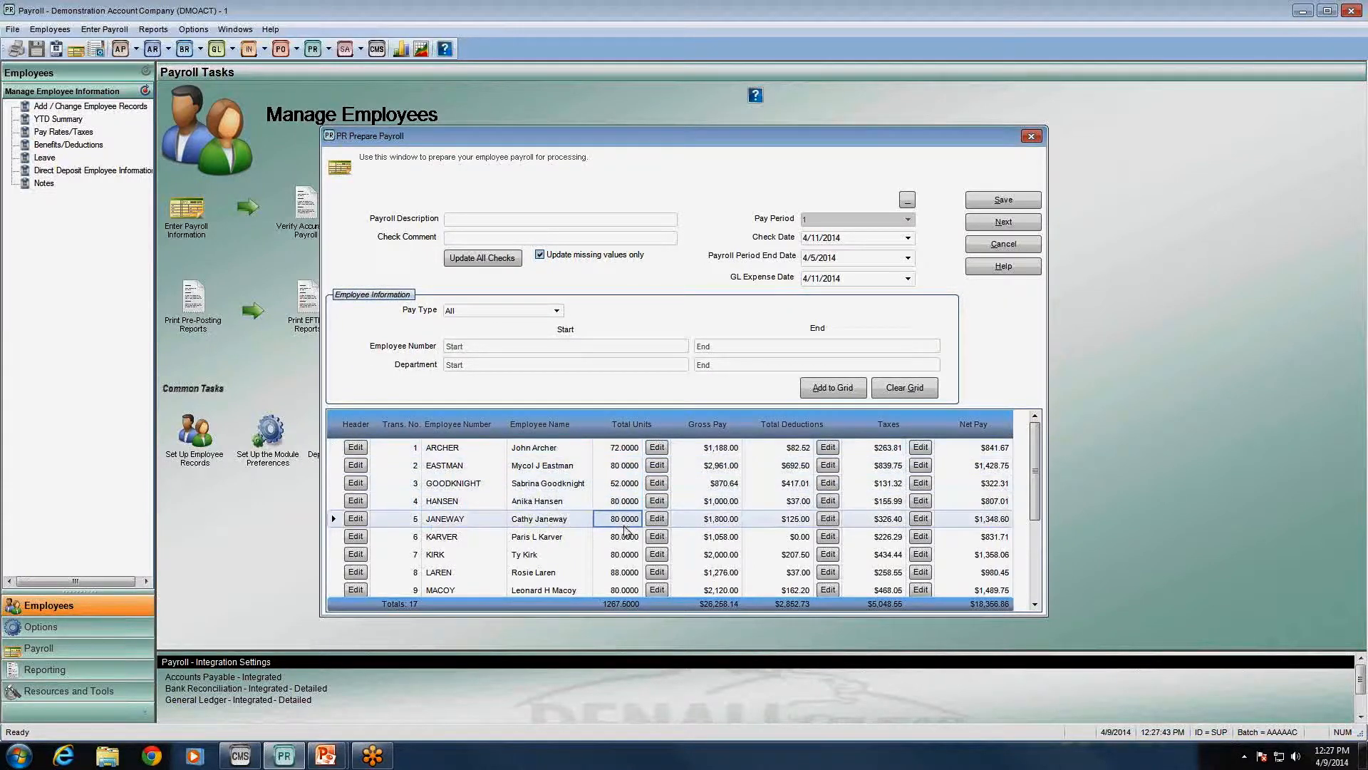
key("Down")
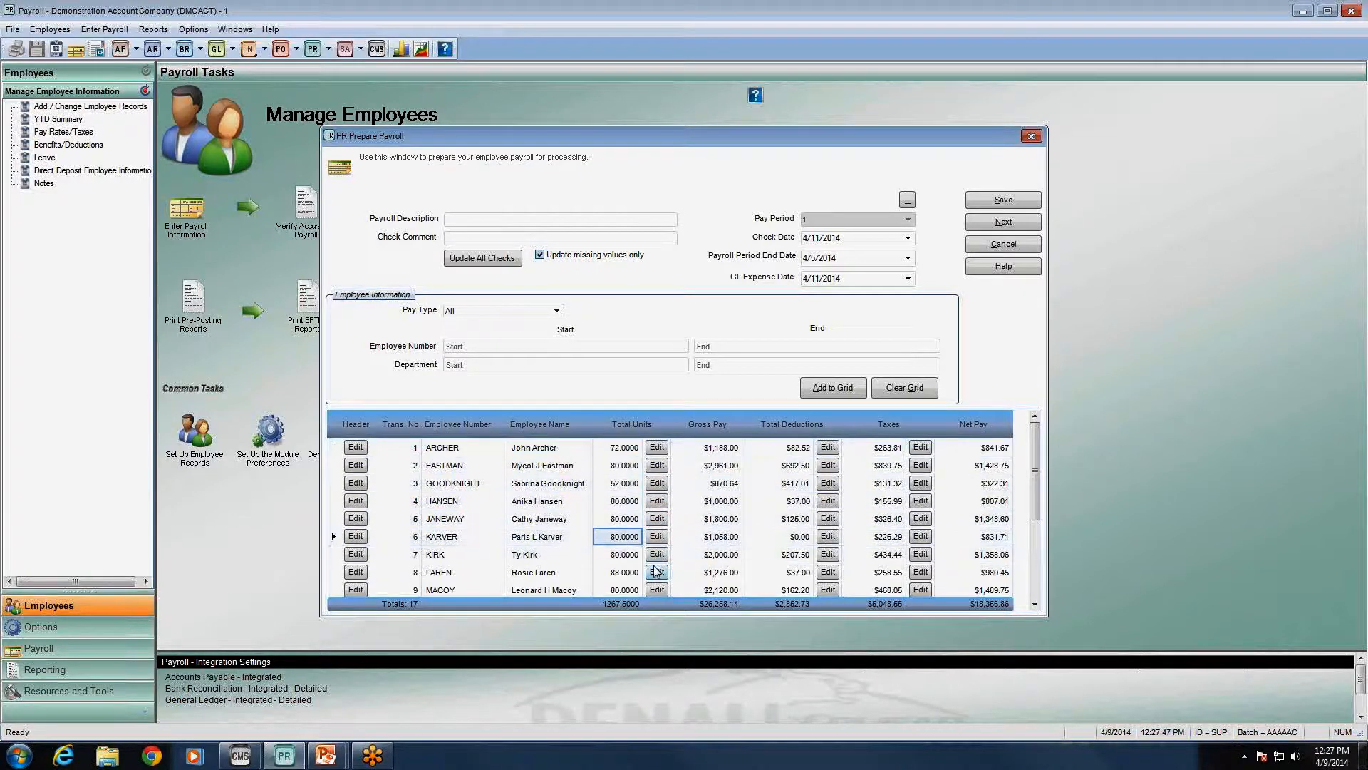
left_click_drag(1034, 487, 1042, 443)
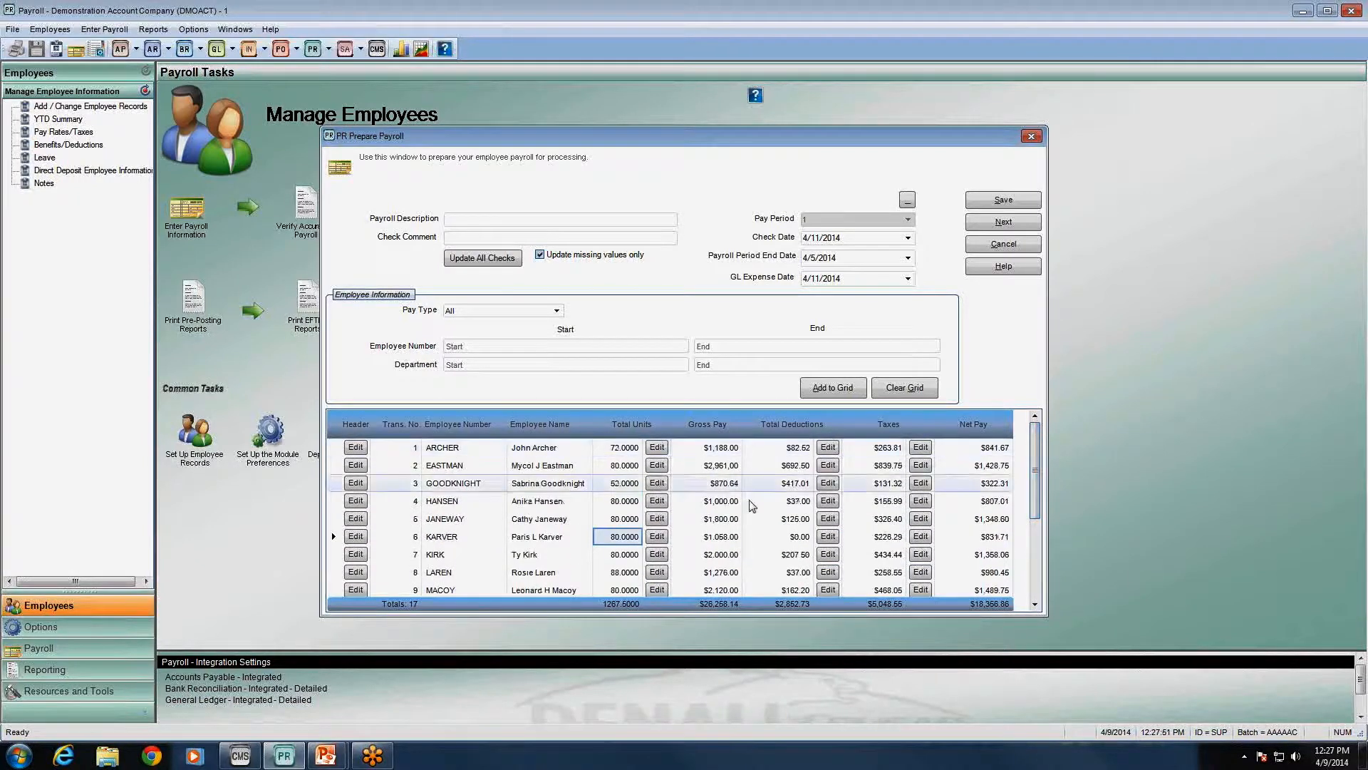
left_click(624, 556)
left_click(625, 573)
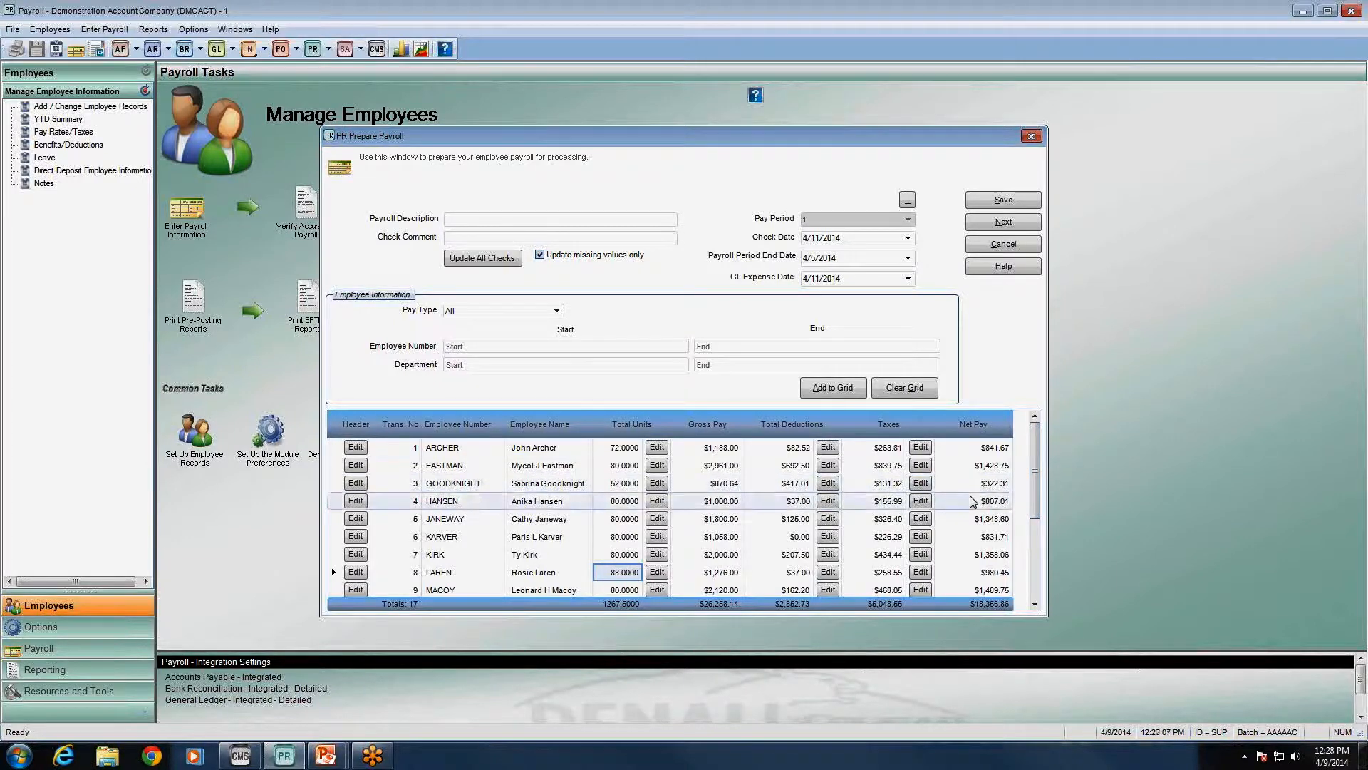
- Compare the total units of transactions 2 to 6 with one another in the payroll grid
left_click(618, 465)
left_click(622, 484)
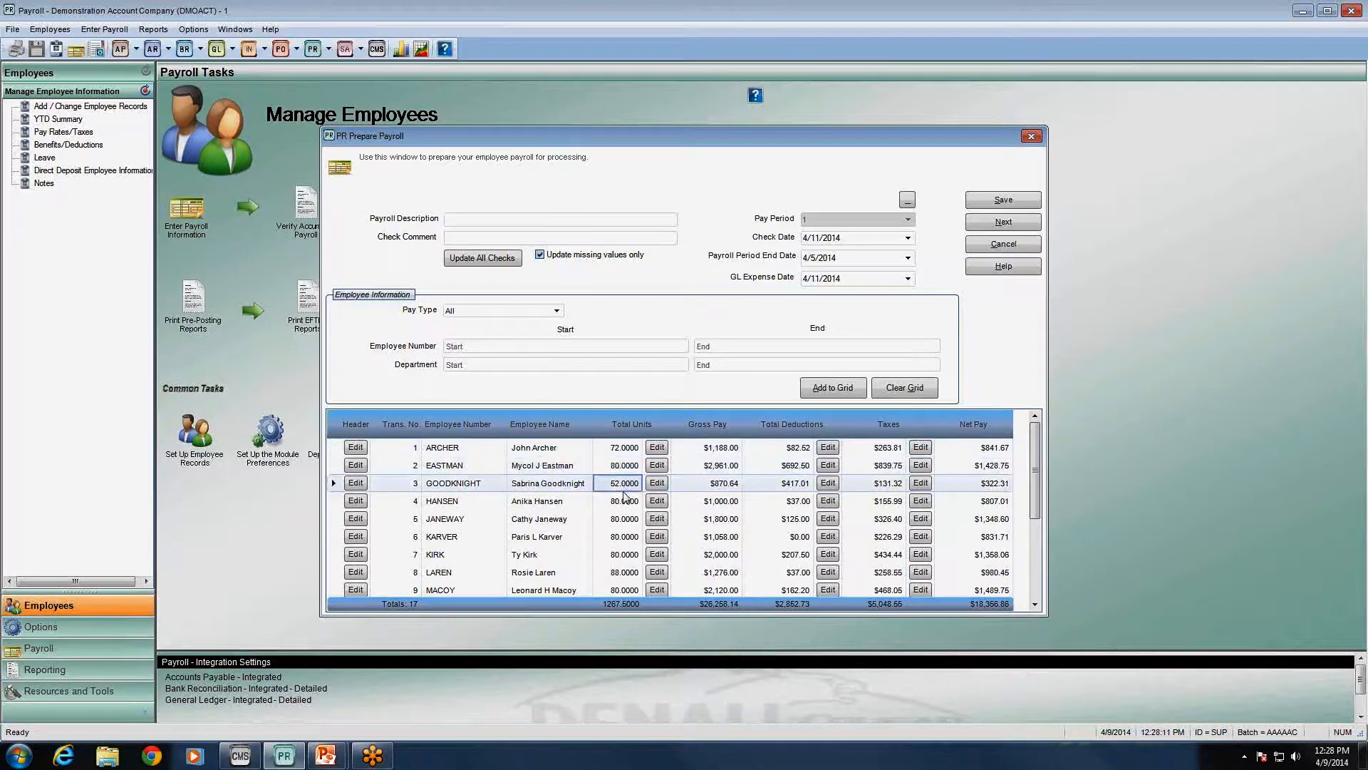
left_click(618, 502)
left_click(615, 520)
left_click(617, 536)
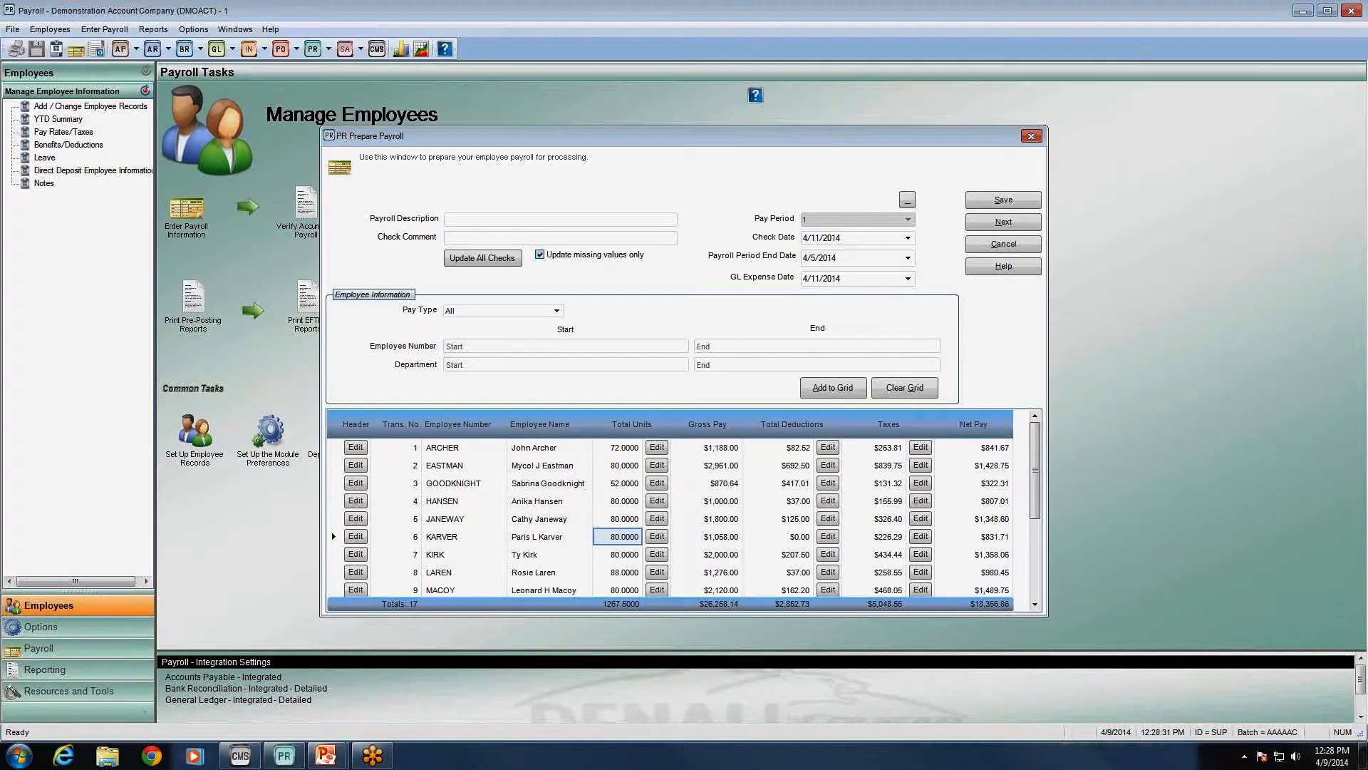
left_click(615, 519)
left_click(620, 502)
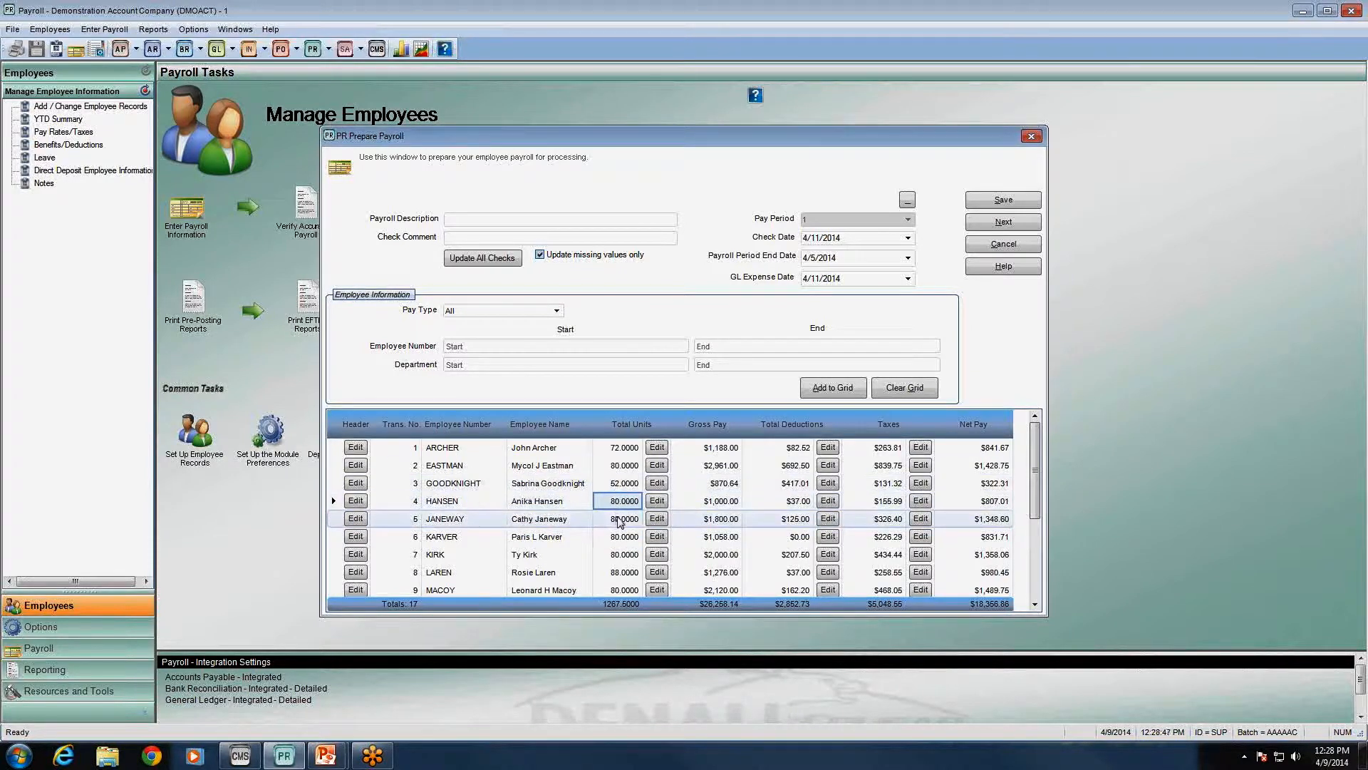
left_click(620, 466)
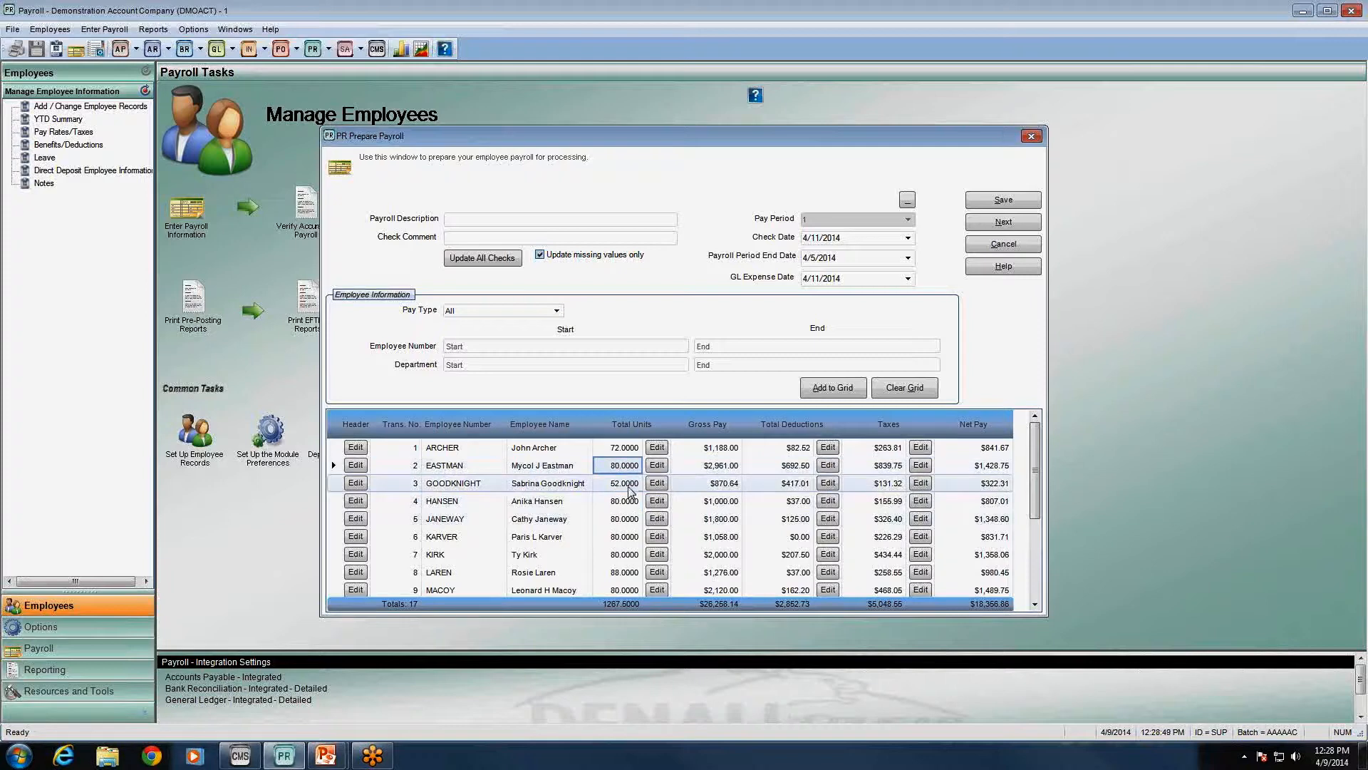
left_click(624, 483)
left_click(626, 501)
left_click(635, 520)
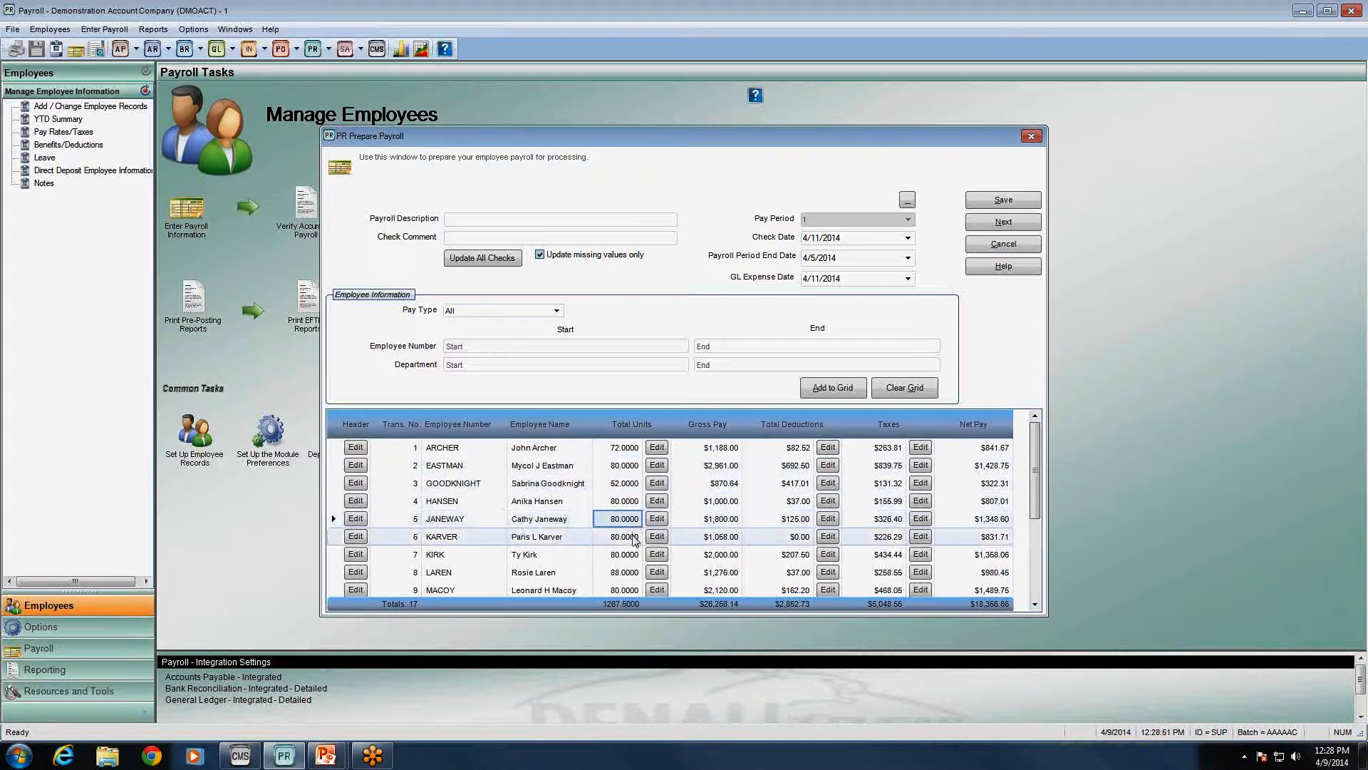
left_click(627, 538)
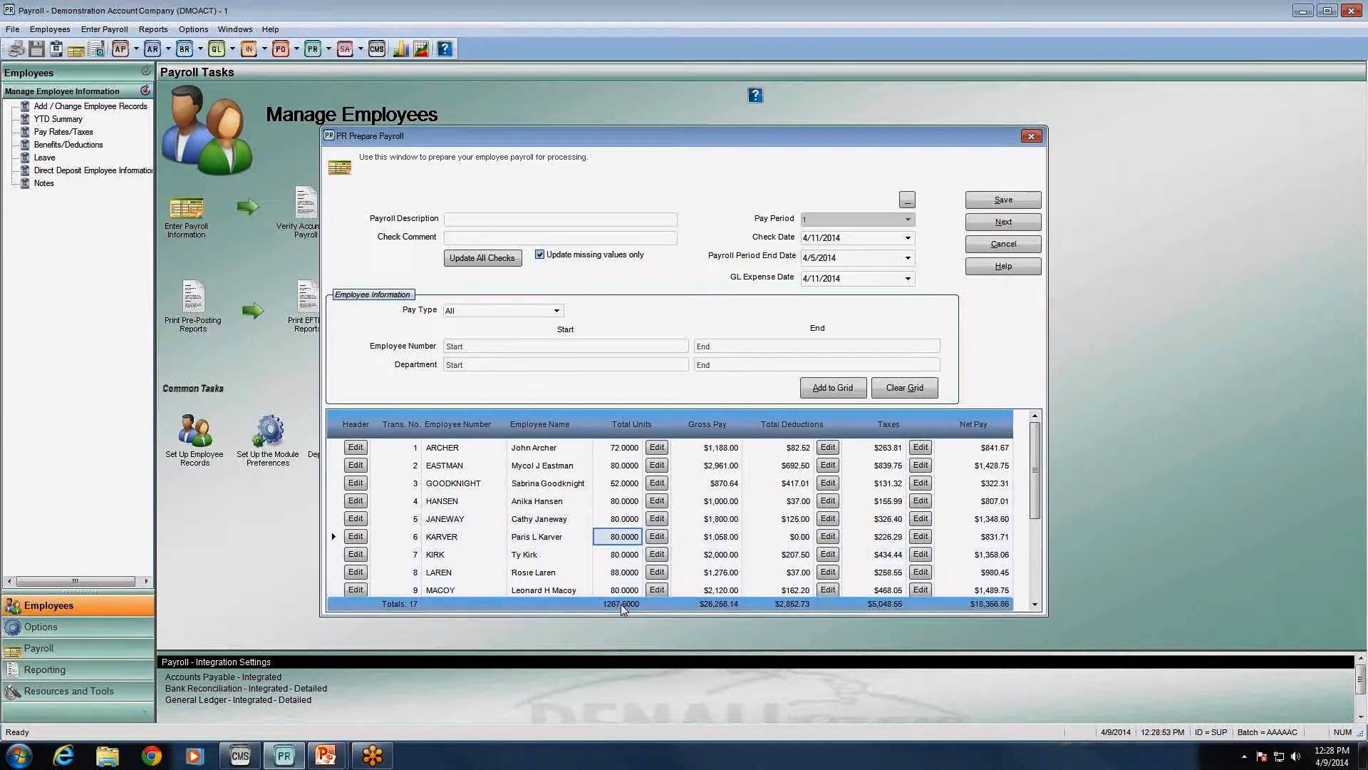
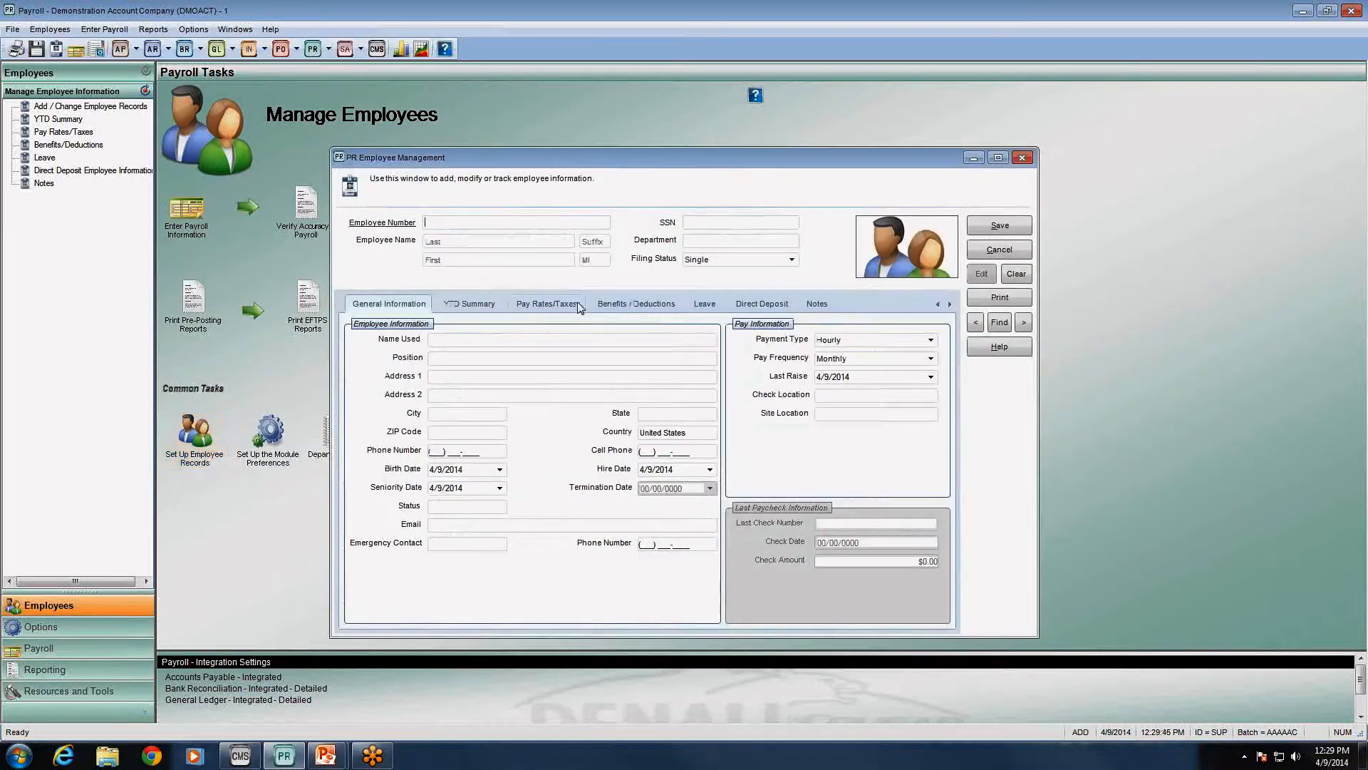
- Find transaction 3's employee record and check the default units of its ADMIN, SALES and VOL pay rates
left_click(547, 304)
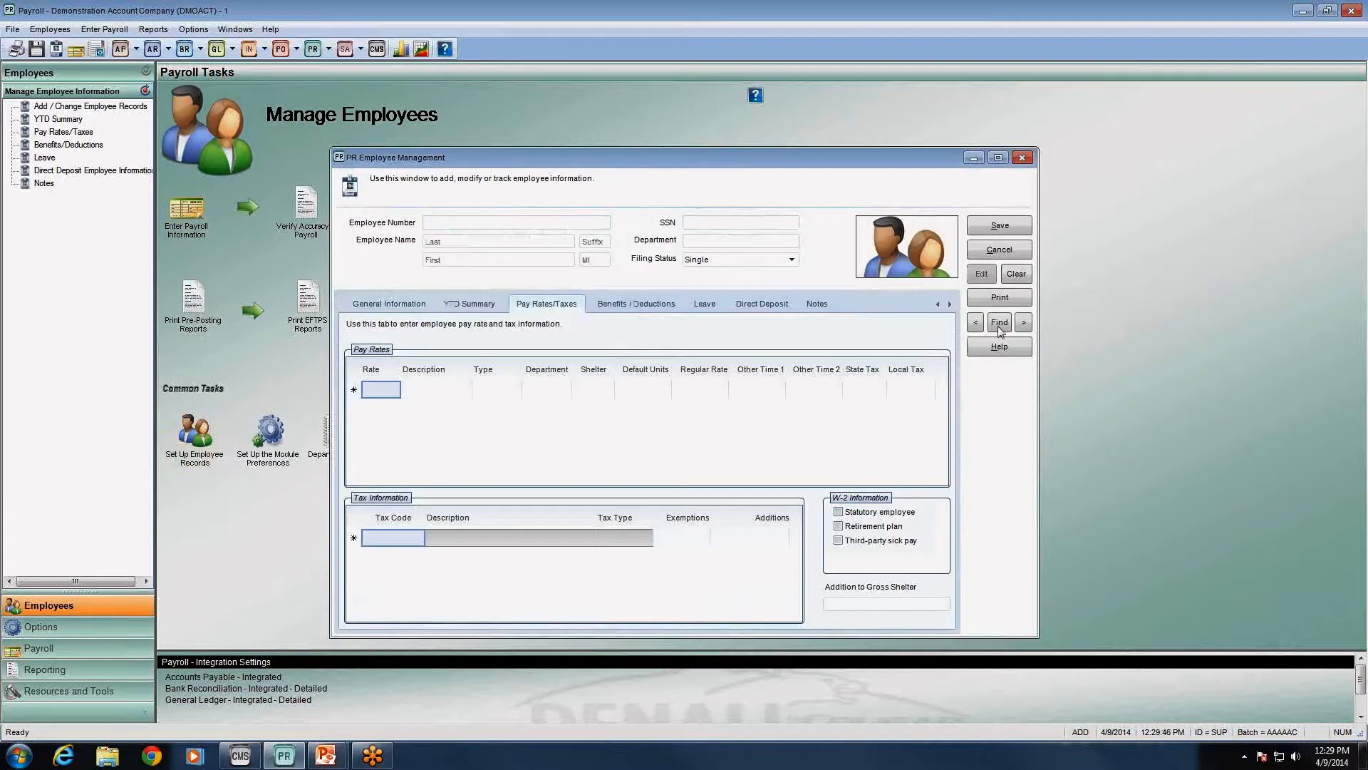
left_click(1023, 323)
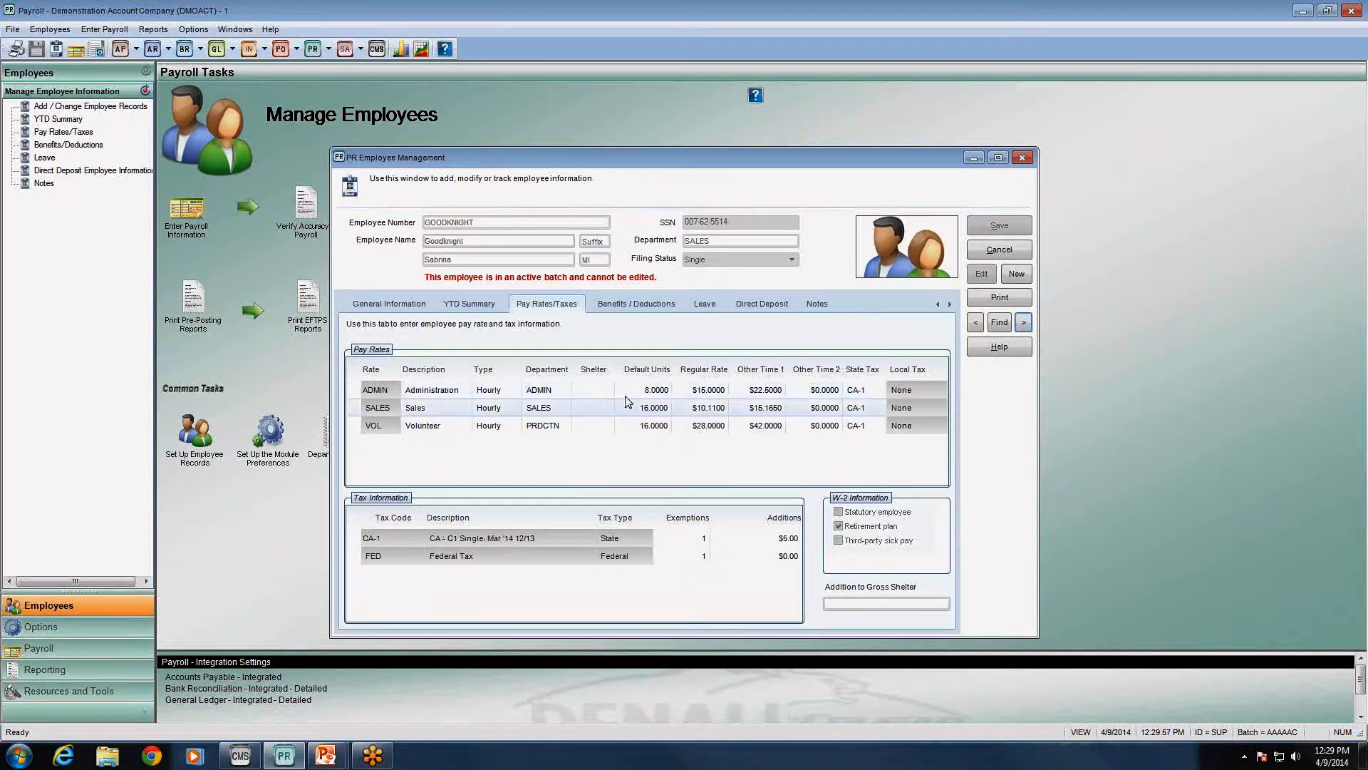
left_click(642, 391)
key("Down")
key("Down")
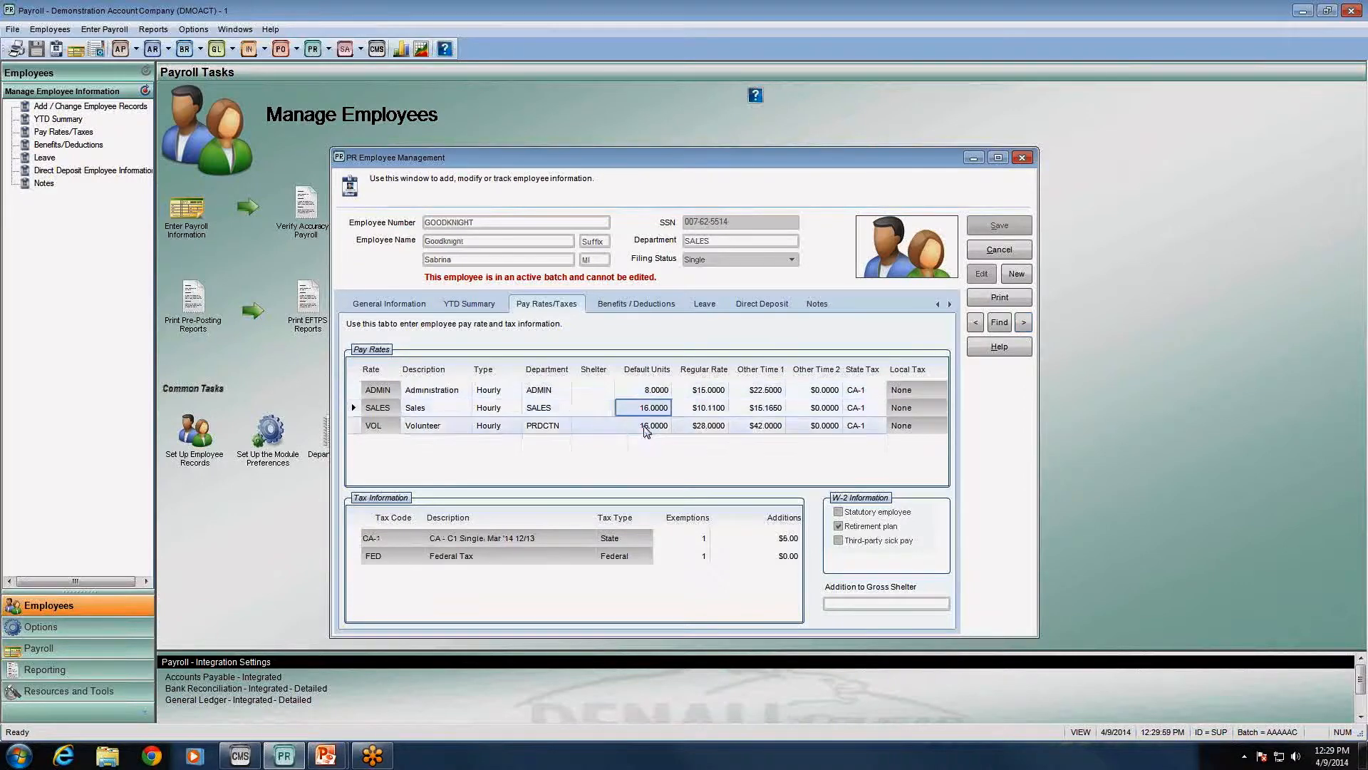
left_click(650, 392)
left_click(649, 410)
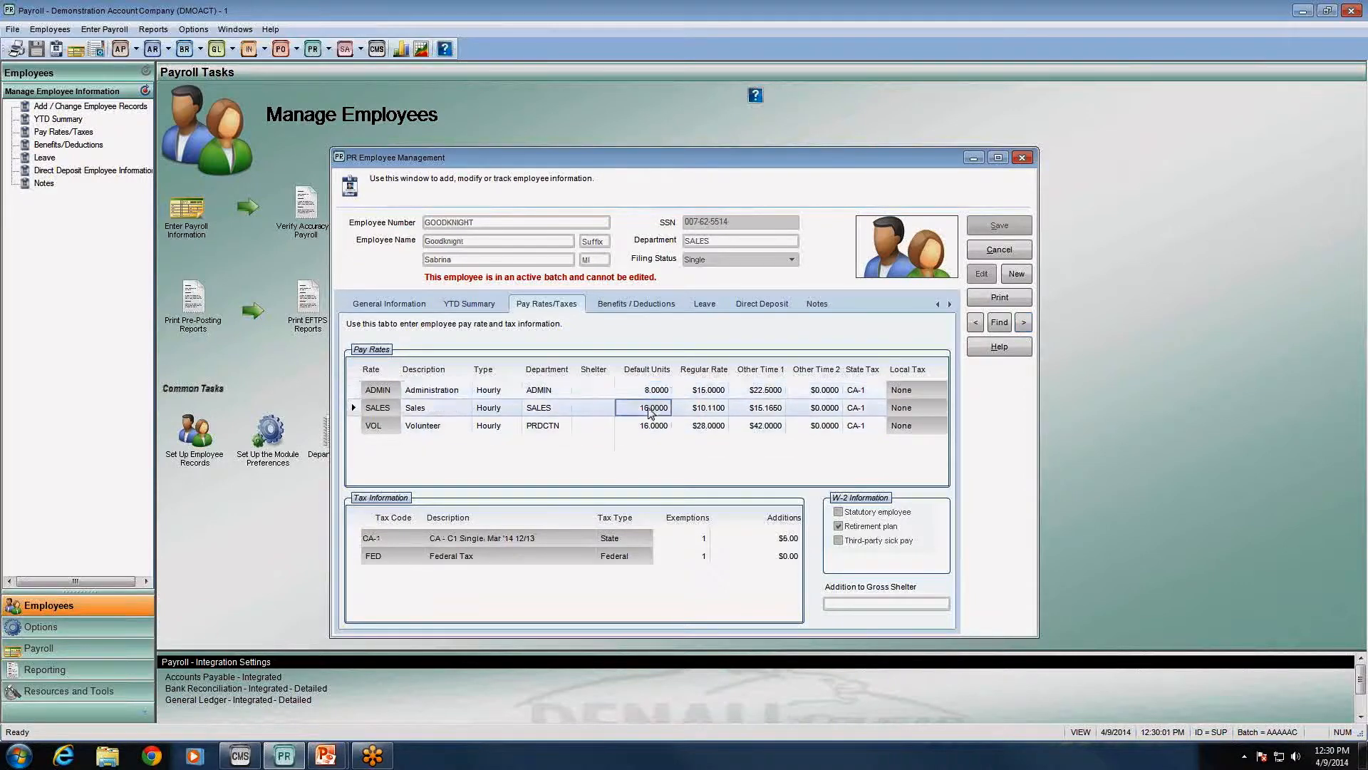
left_click(652, 429)
- Match the departments of the employee's ADMIN, SALES and VOL pay rates with their default units
left_click(542, 390)
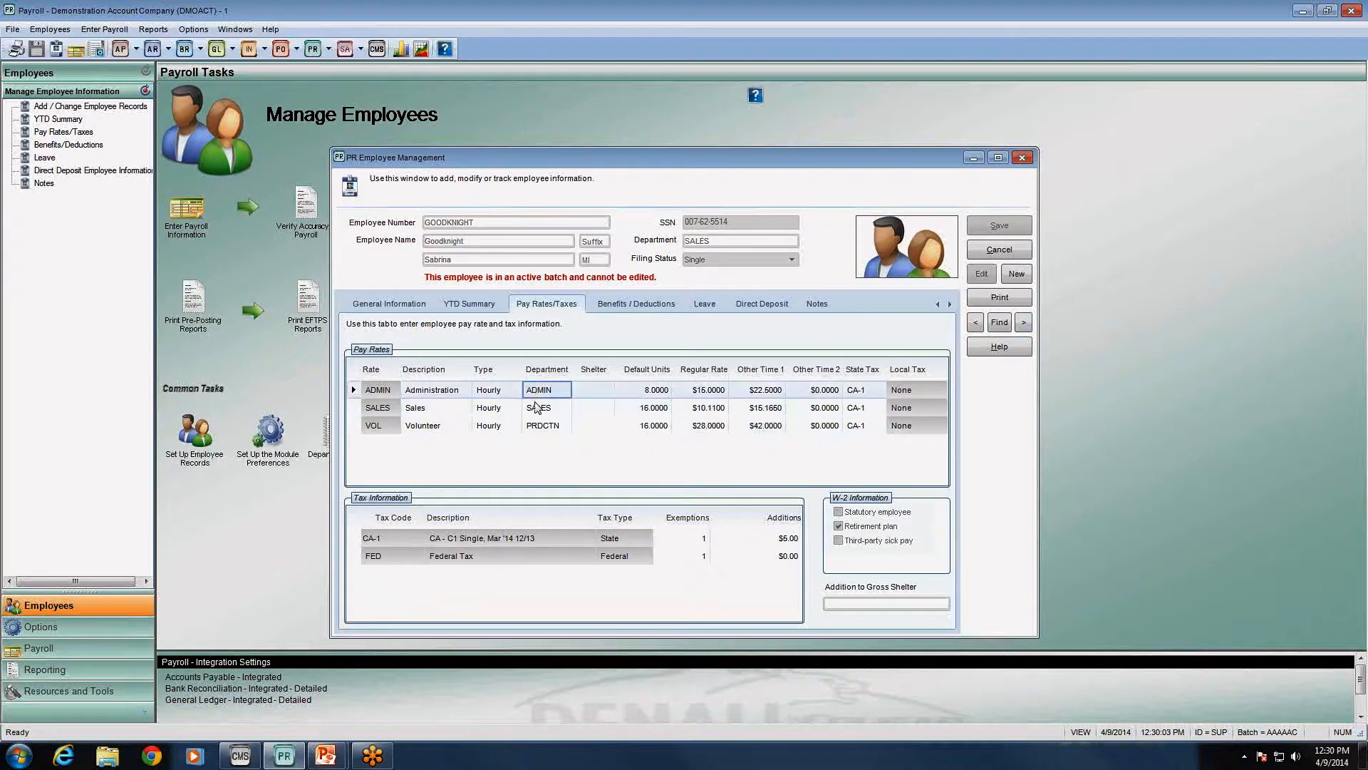
left_click(541, 409)
left_click(542, 424)
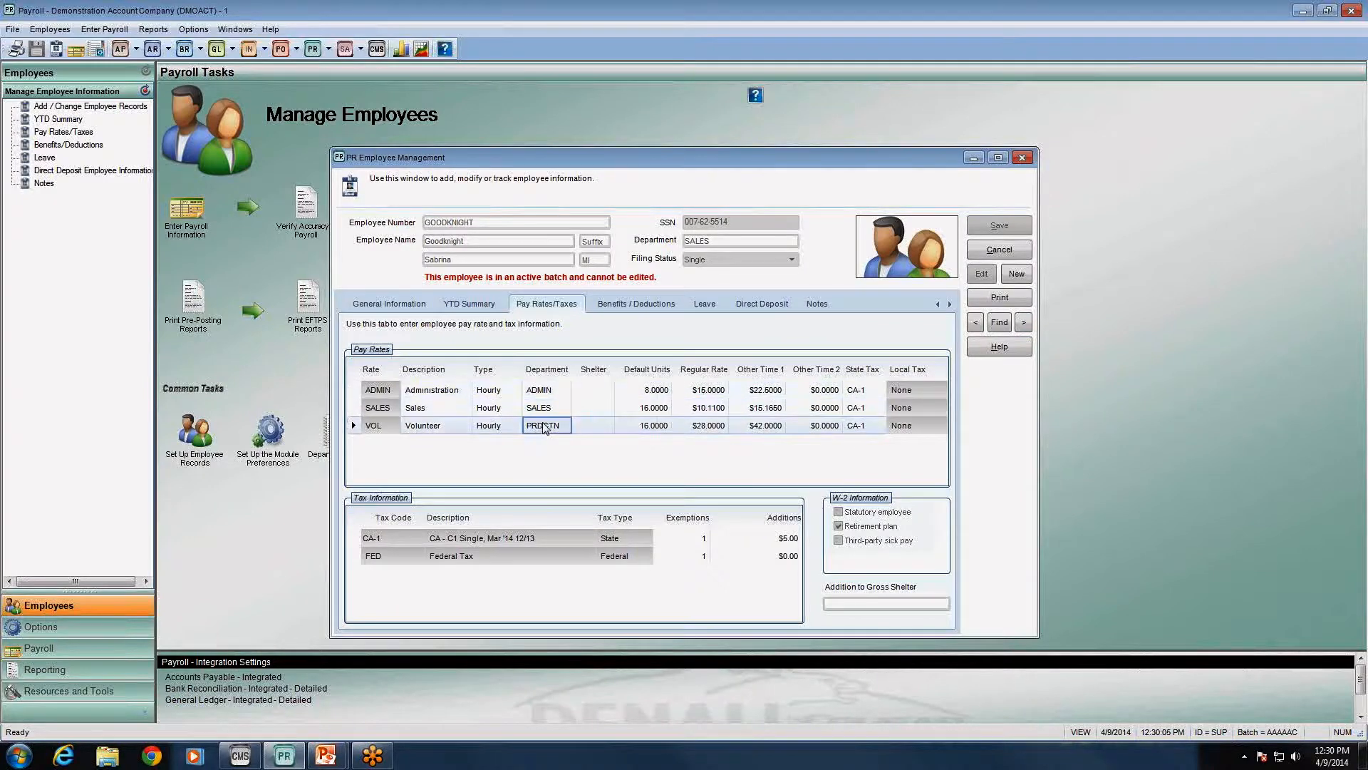
left_click(656, 392)
left_click(543, 394)
left_click(647, 410)
left_click(549, 409)
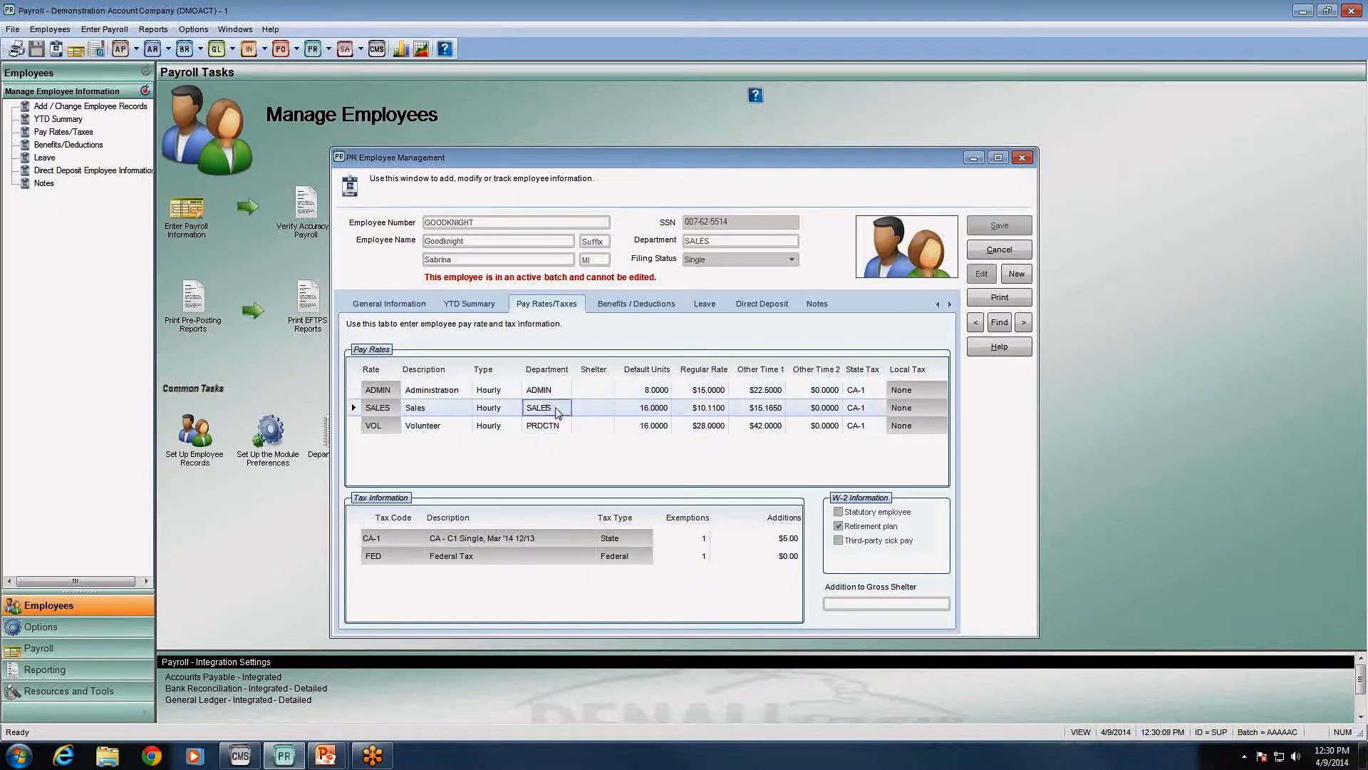
left_click(560, 426)
left_click(649, 426)
left_click(550, 426)
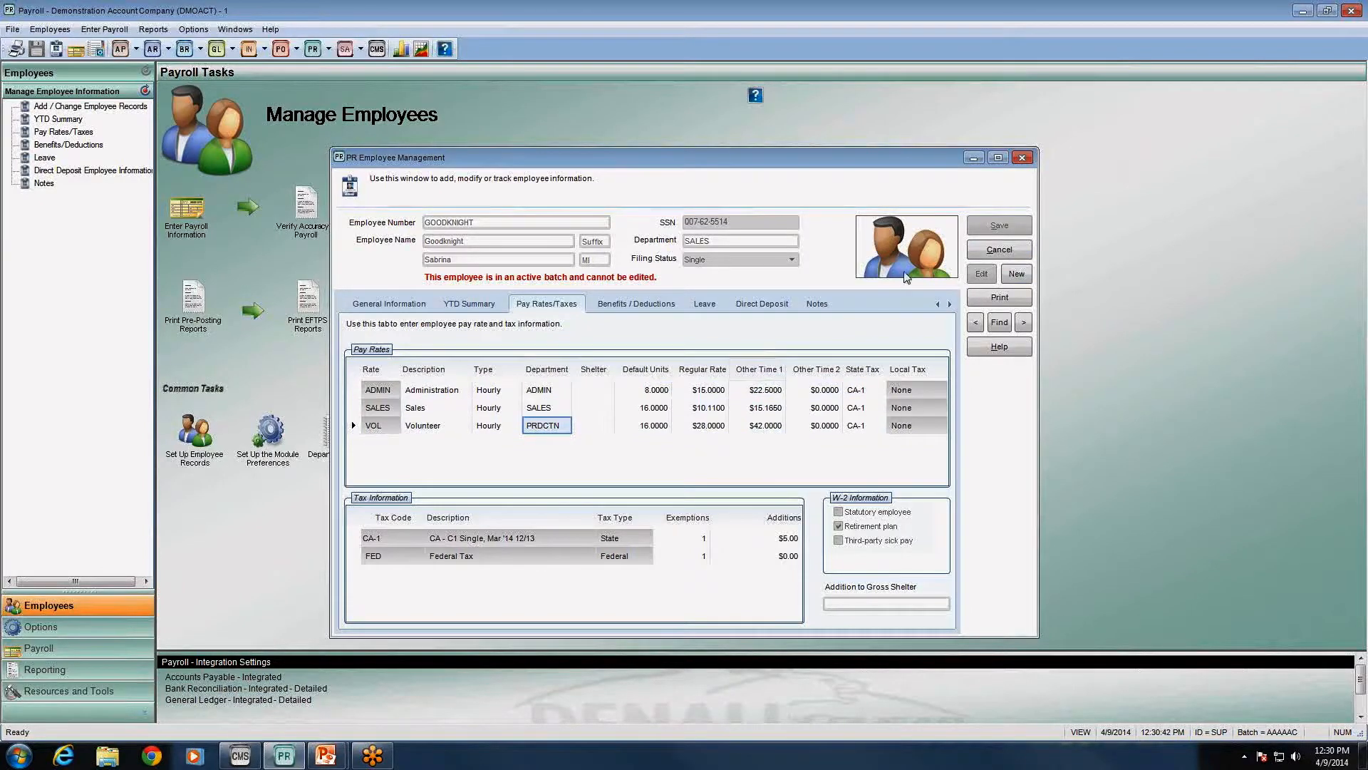
- Close the employee record, dismiss the Transaction Edit Report options without printing, and reopen payroll entry
left_click(998, 250)
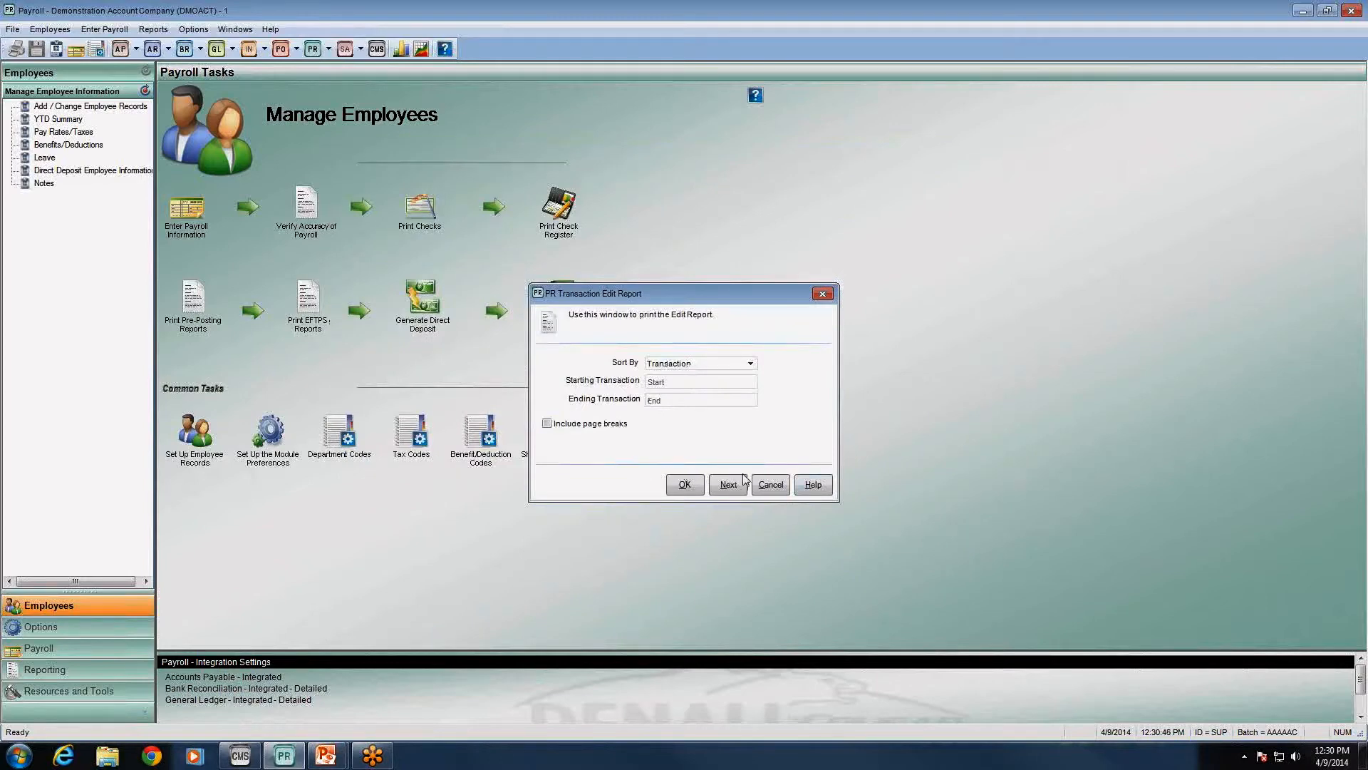
left_click(768, 486)
left_click(190, 223)
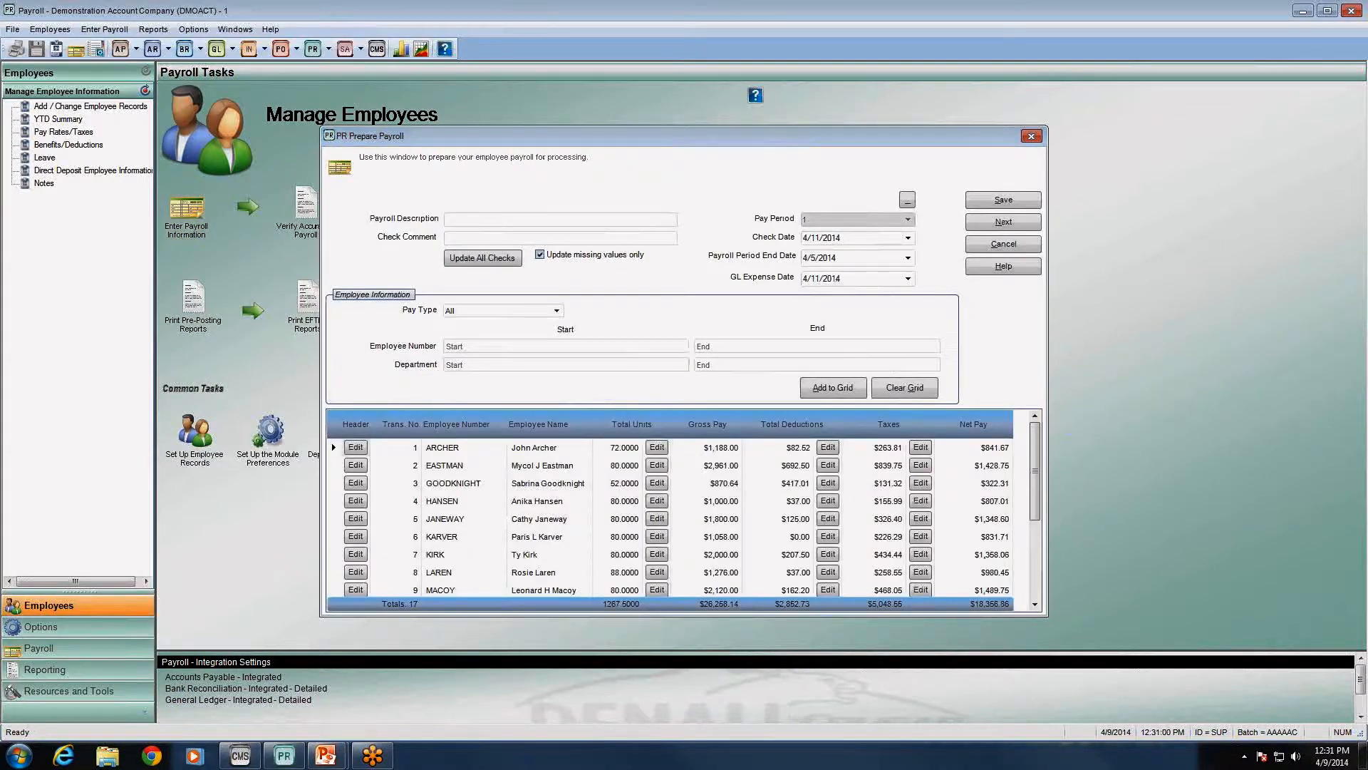
- Review transaction 3's regular units on its ADMIN, SALES and VOL pay rates, and accept the units entry
left_click(564, 485)
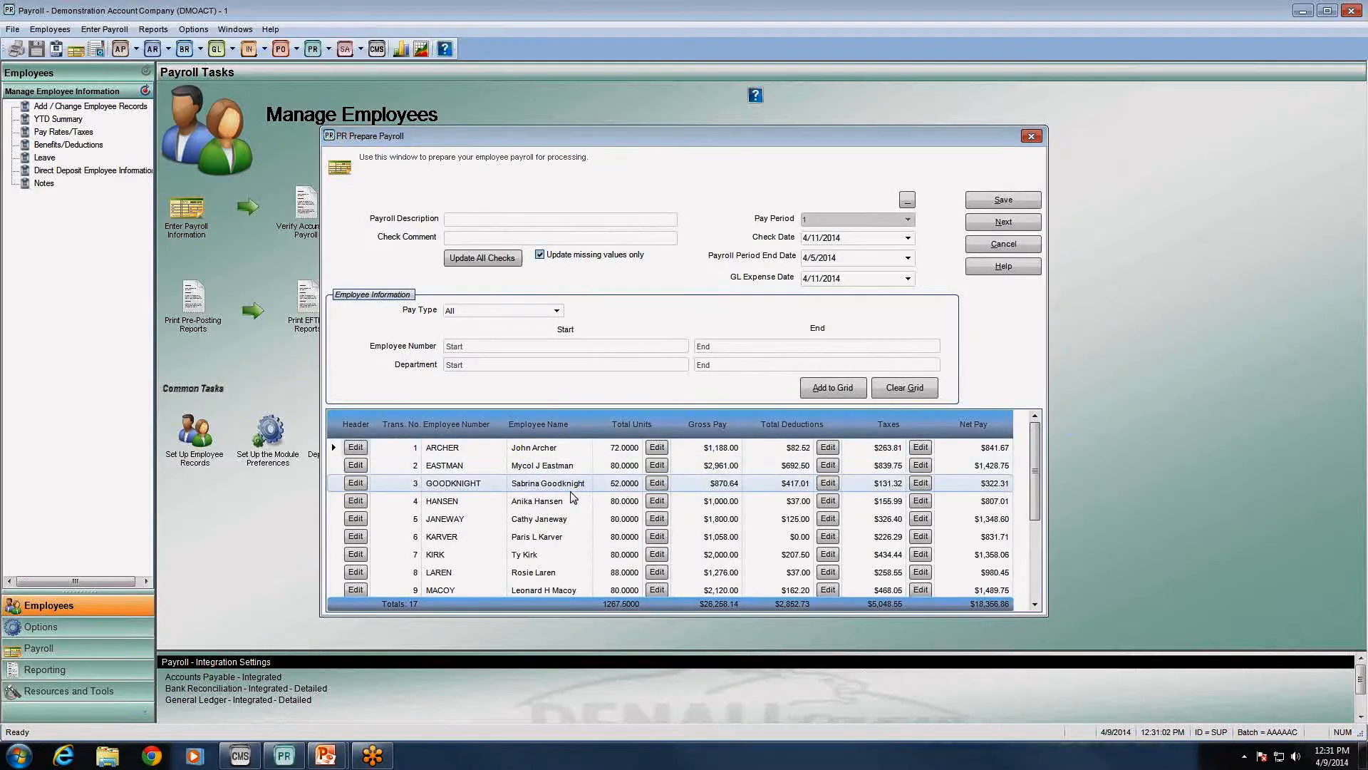
left_click(657, 483)
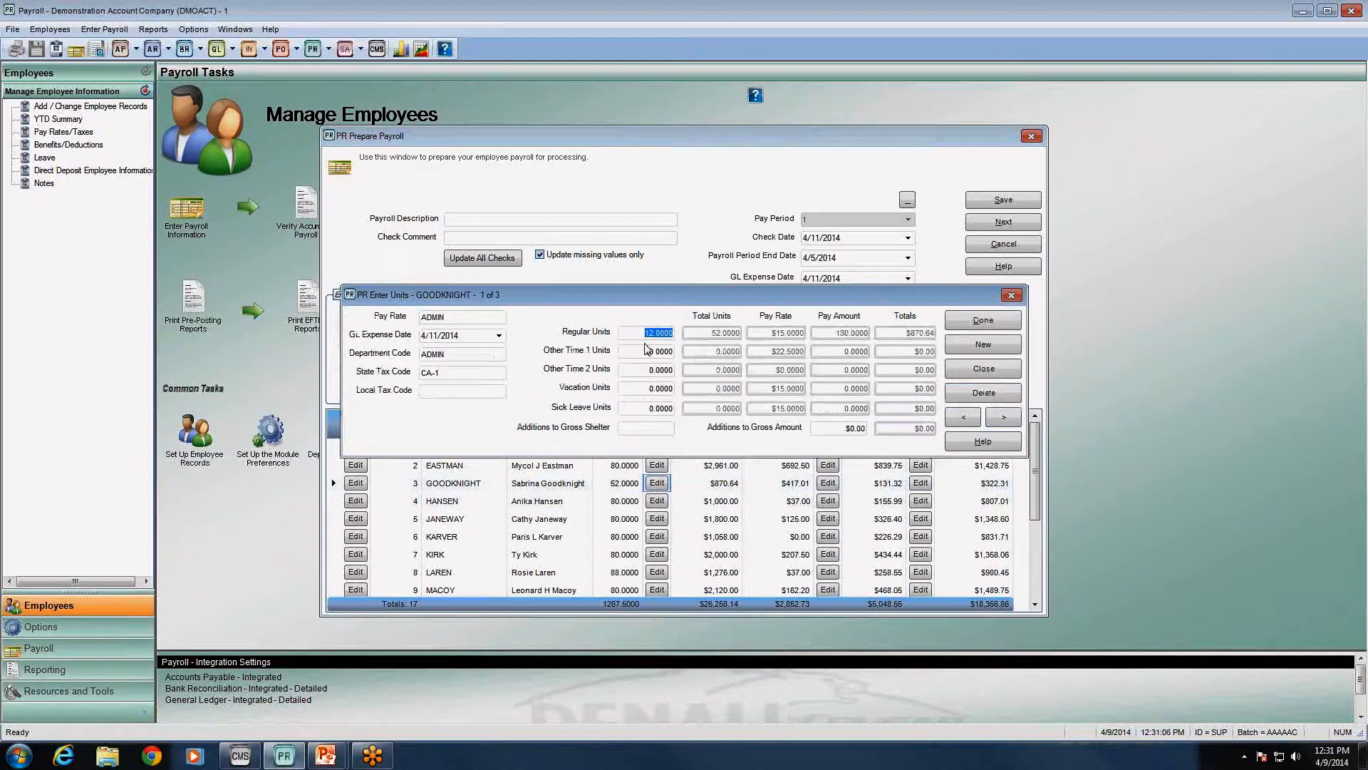
left_click(474, 320)
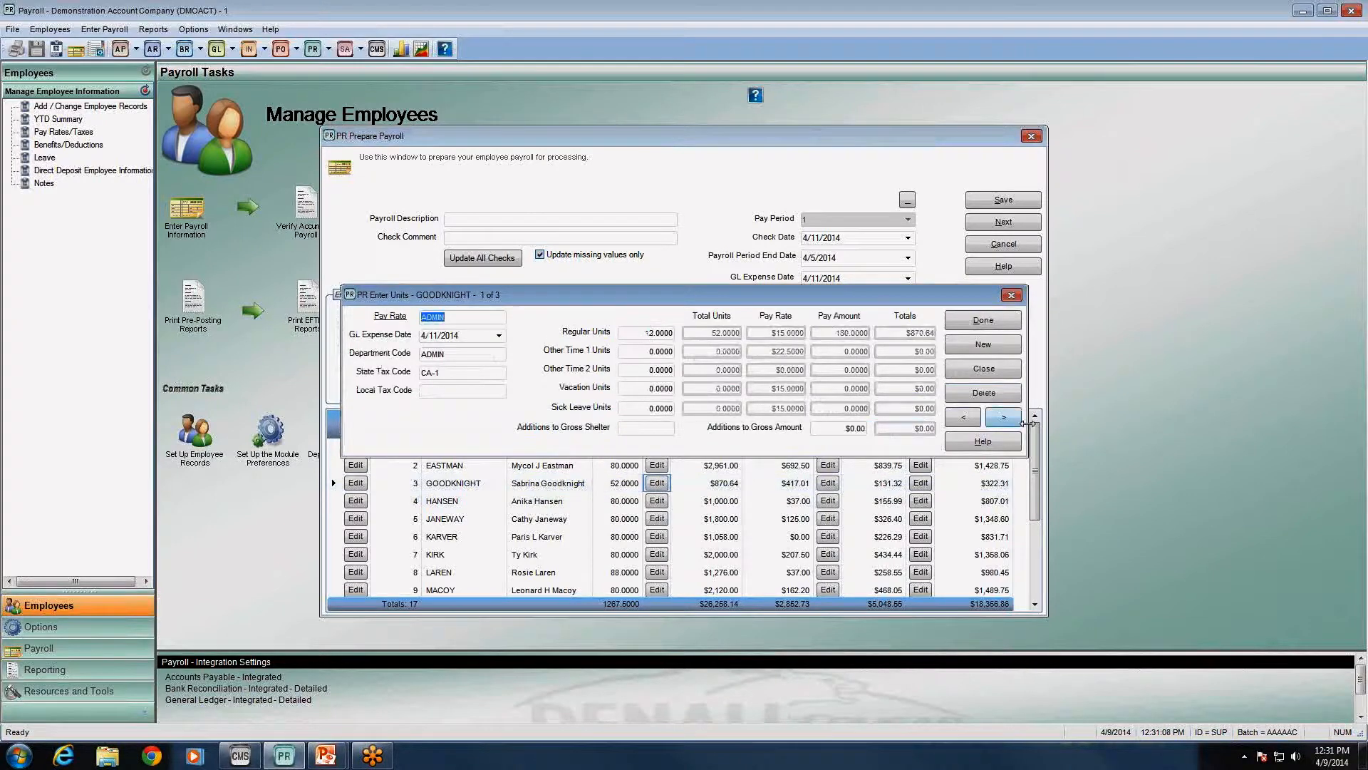
left_click(651, 335)
left_click(1004, 421)
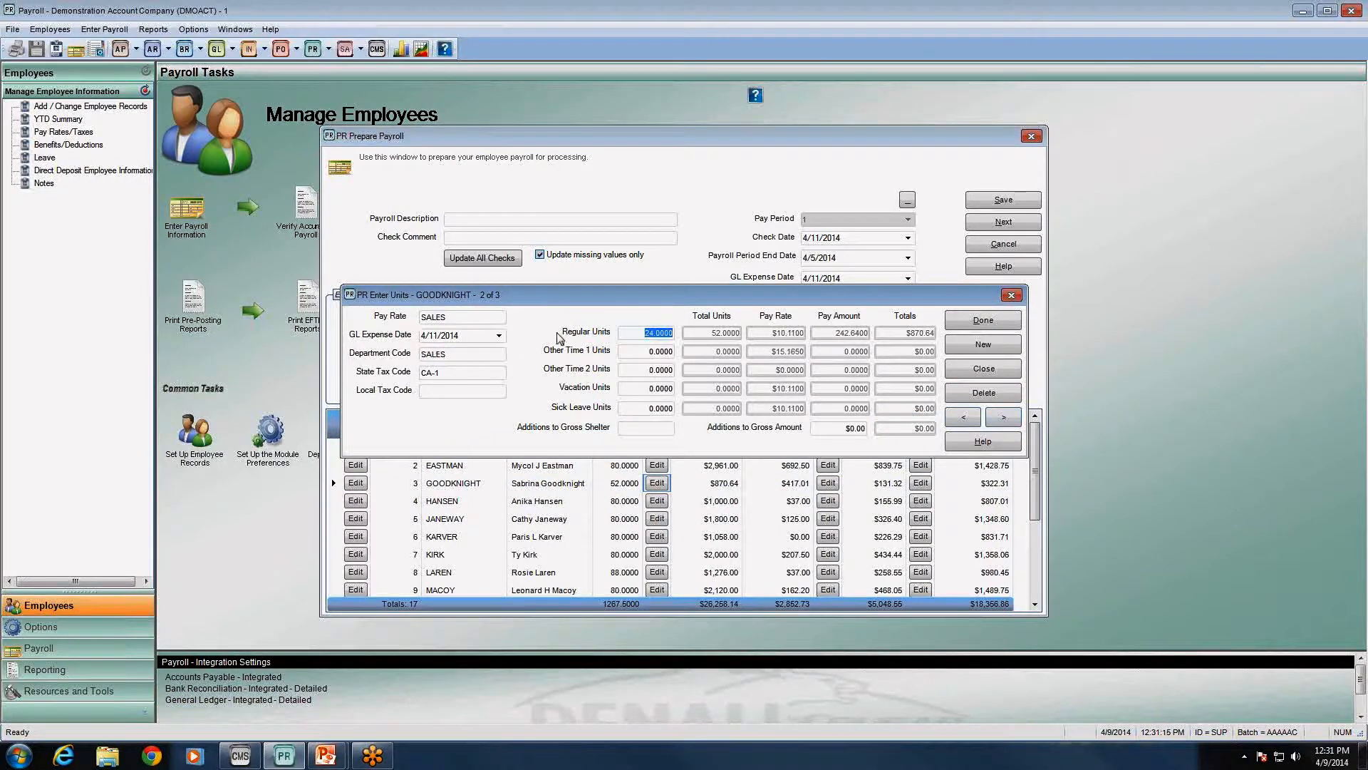
left_click(489, 323)
left_click(642, 335)
left_click(1004, 417)
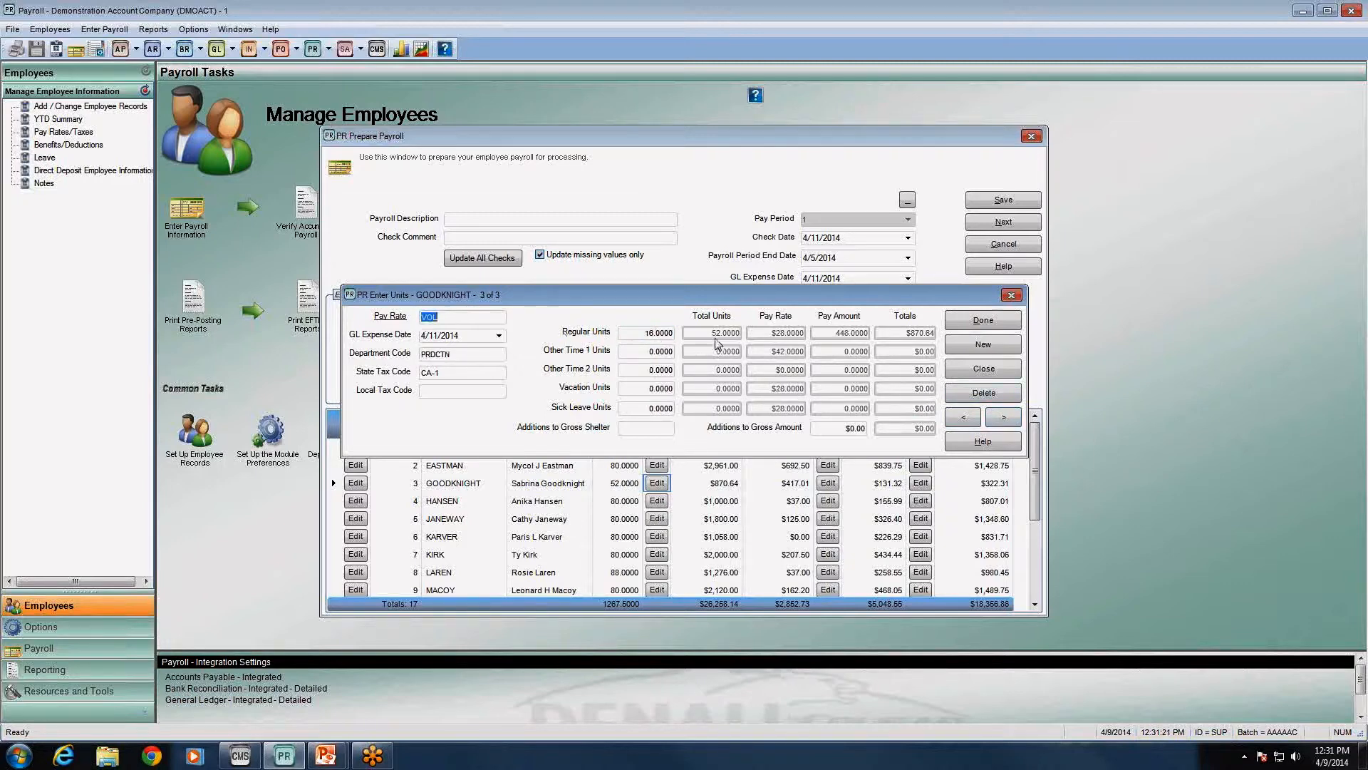
left_click(1005, 419)
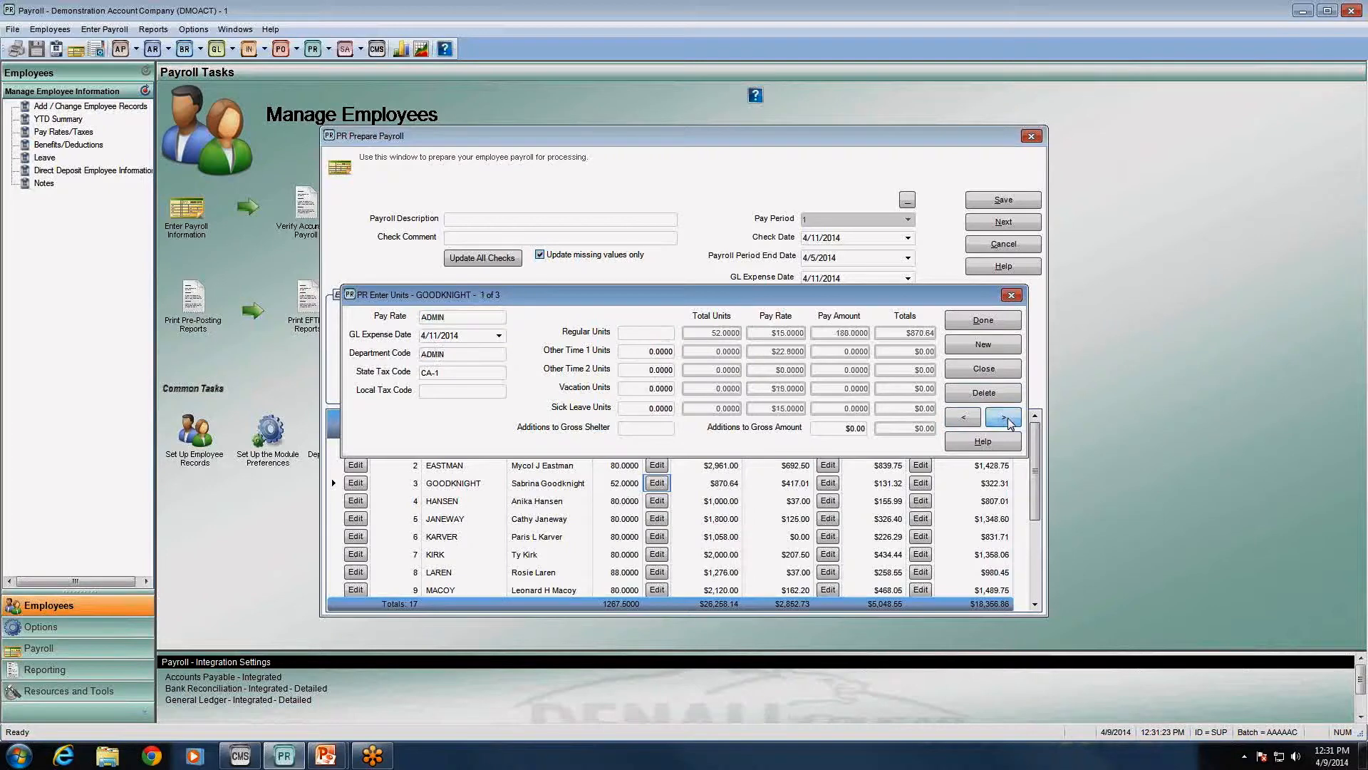
left_click(984, 321)
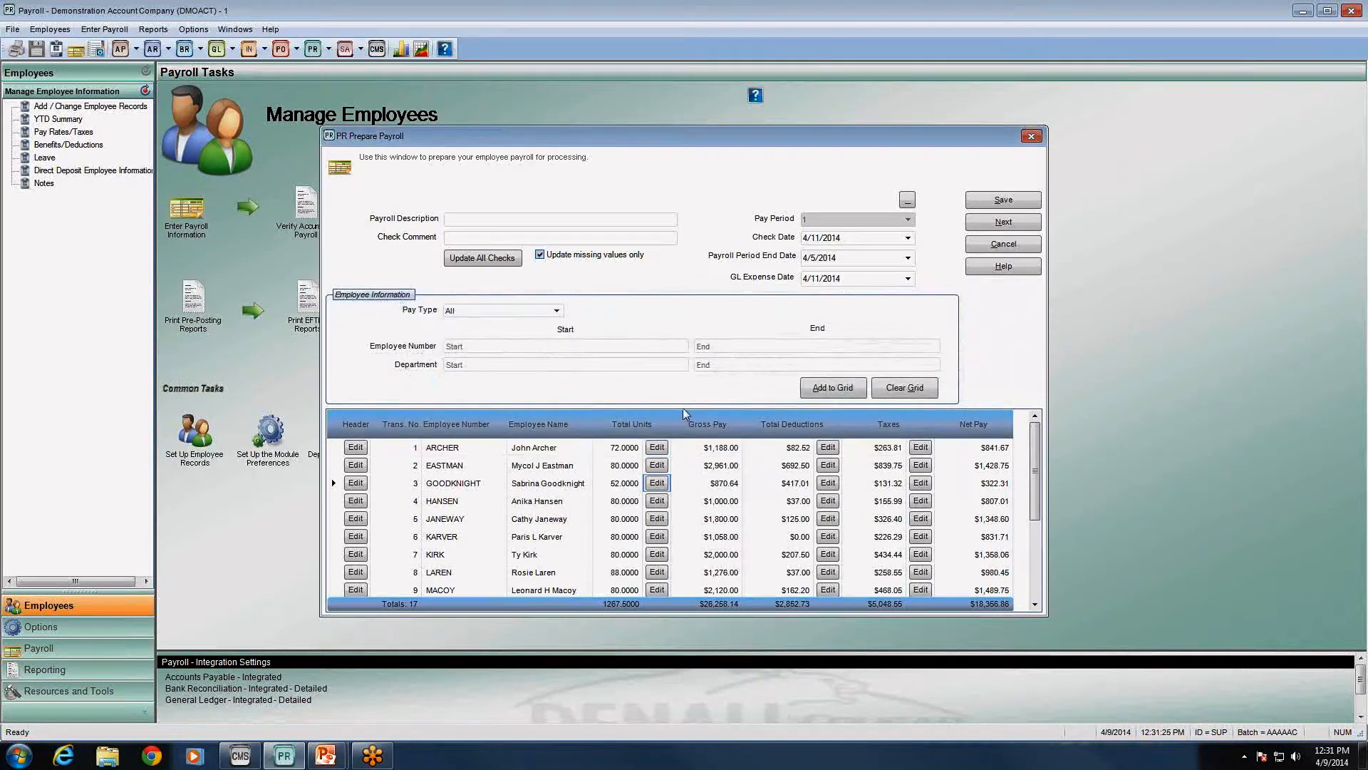
left_click(605, 486)
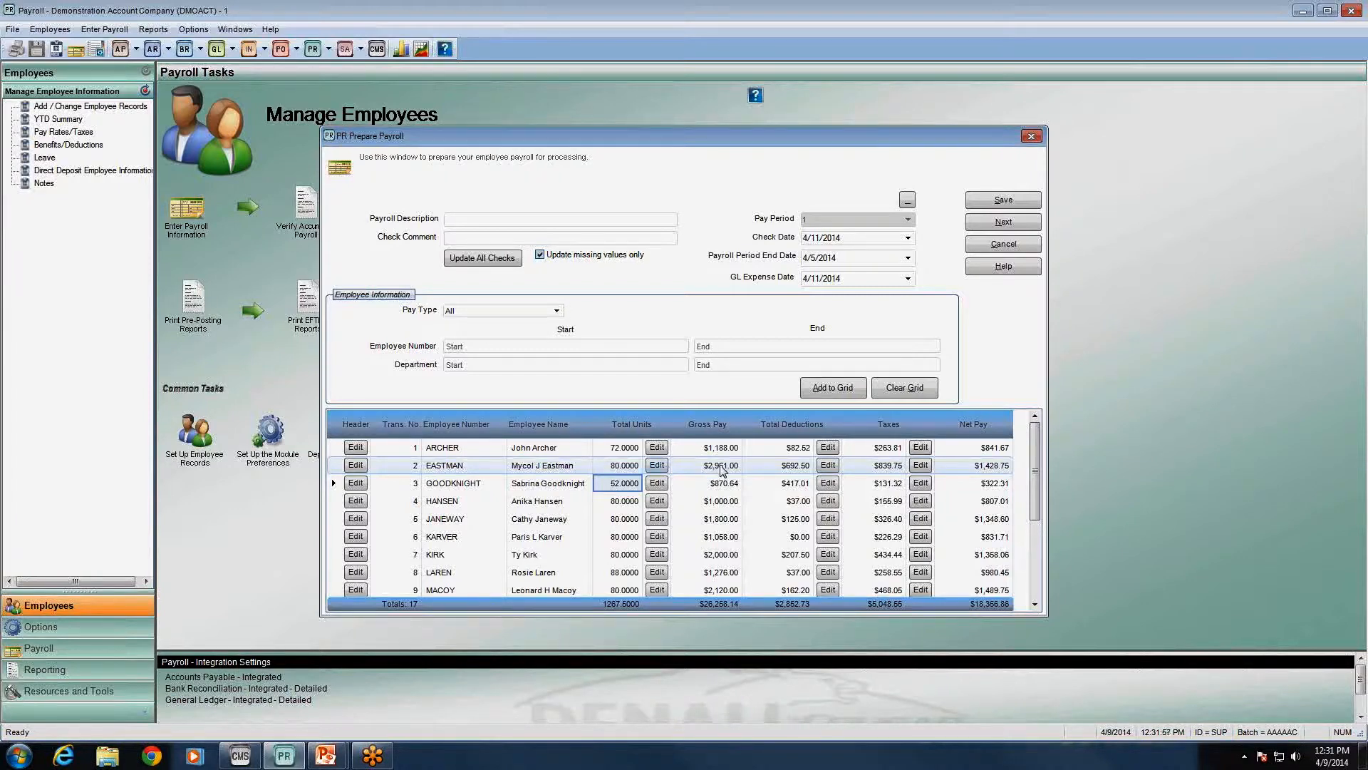
- Check transaction 2's gross pay, total deductions and taxes in the payroll grid
left_click(720, 469)
left_click(774, 471)
left_click(891, 475)
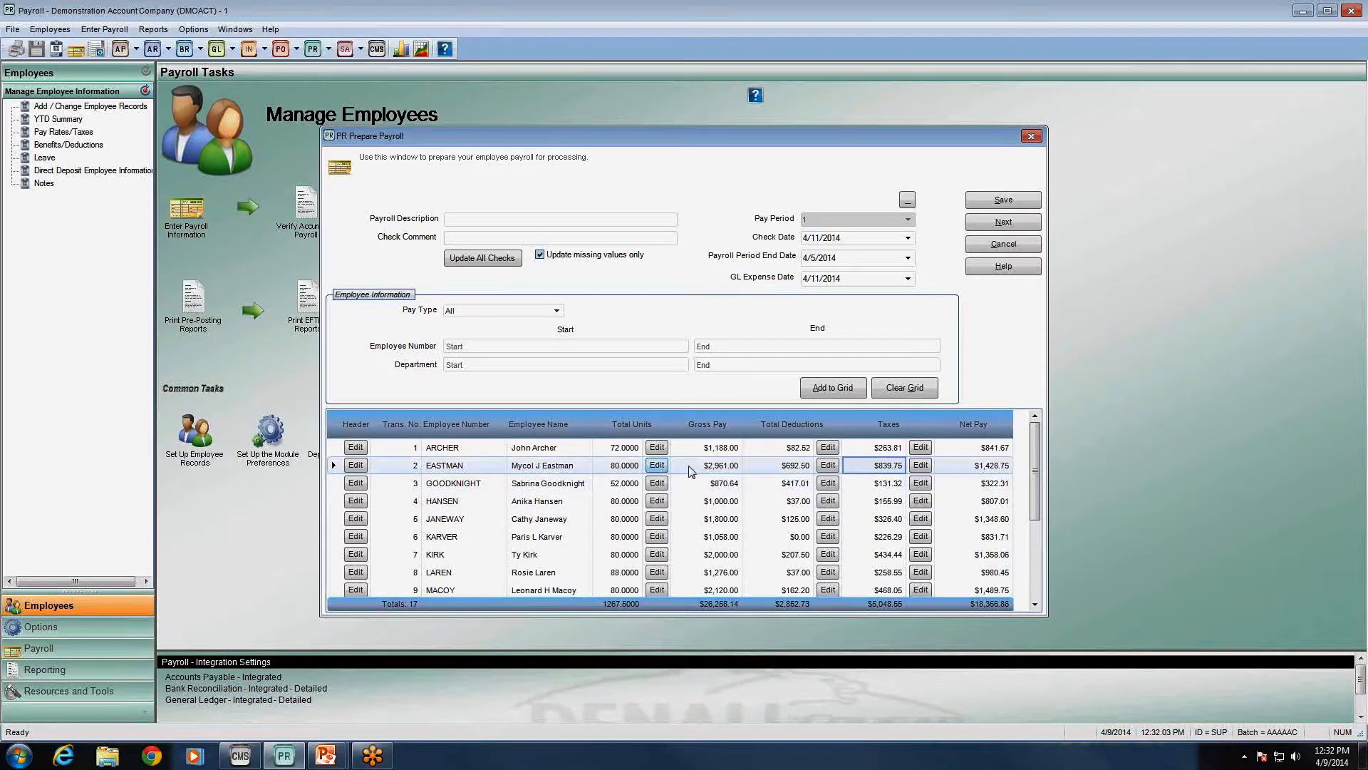
left_click(723, 470)
left_click(806, 474)
left_click(888, 469)
- Enable adjustment of transaction 2's federal tax, go through its withholding and employee Tax 1/SSI and Tax 2/MED amounts, and discard the changes
left_click(923, 470)
left_click(922, 470)
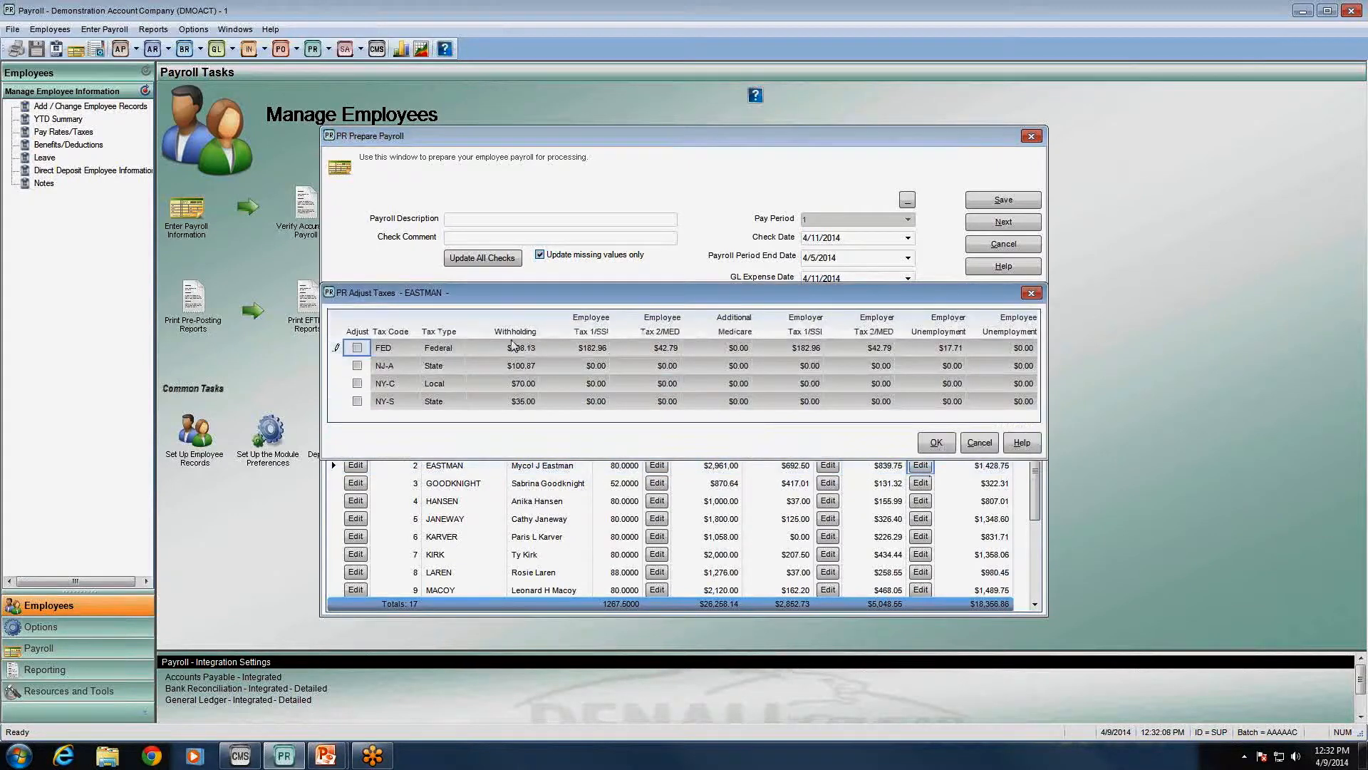
left_click(356, 348)
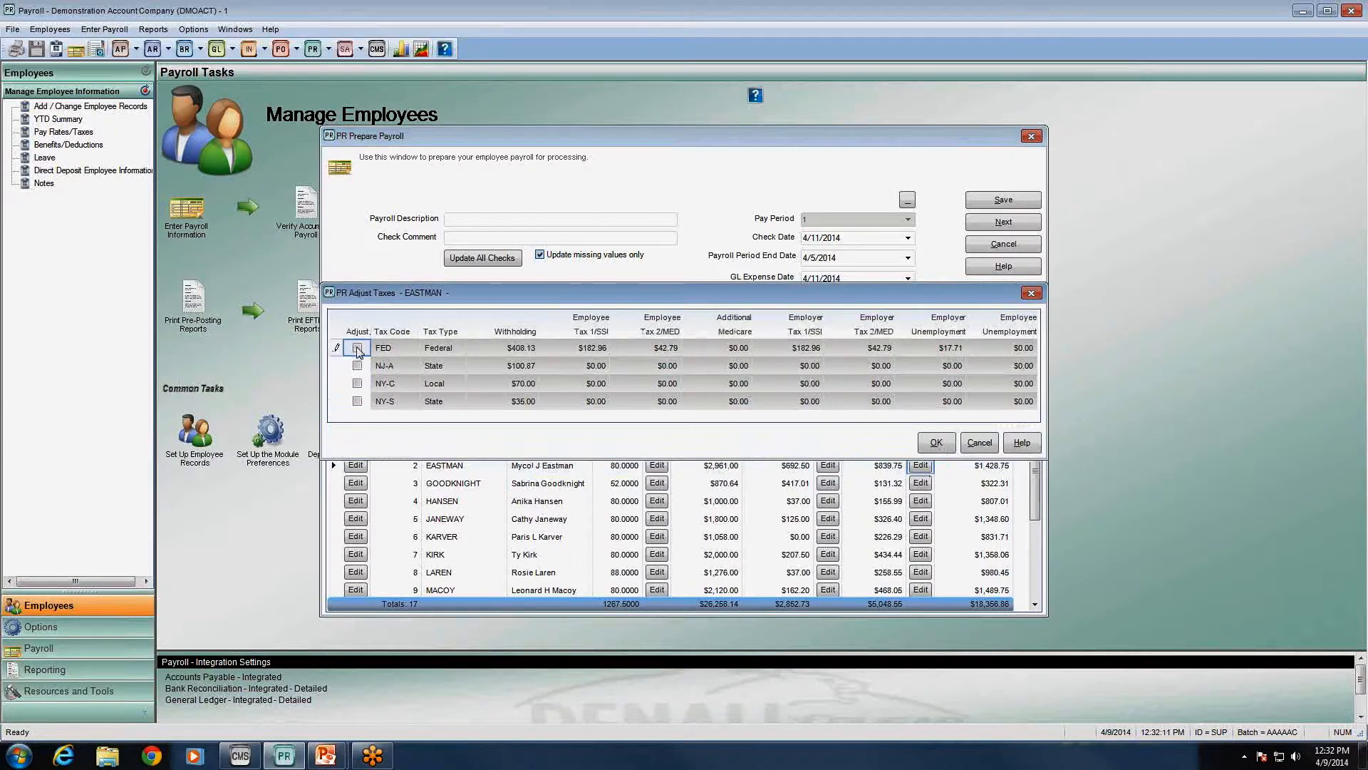
left_click(510, 347)
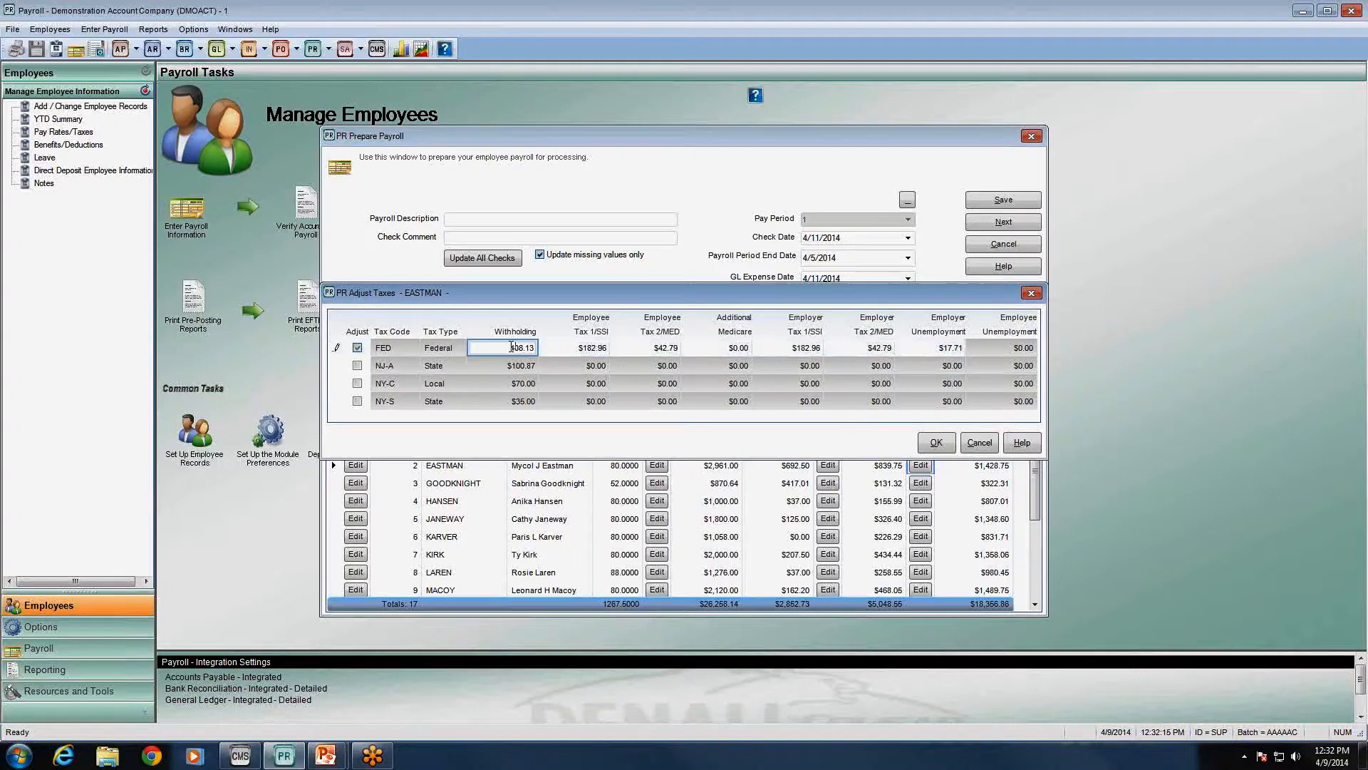
left_click(599, 348)
left_click(630, 349)
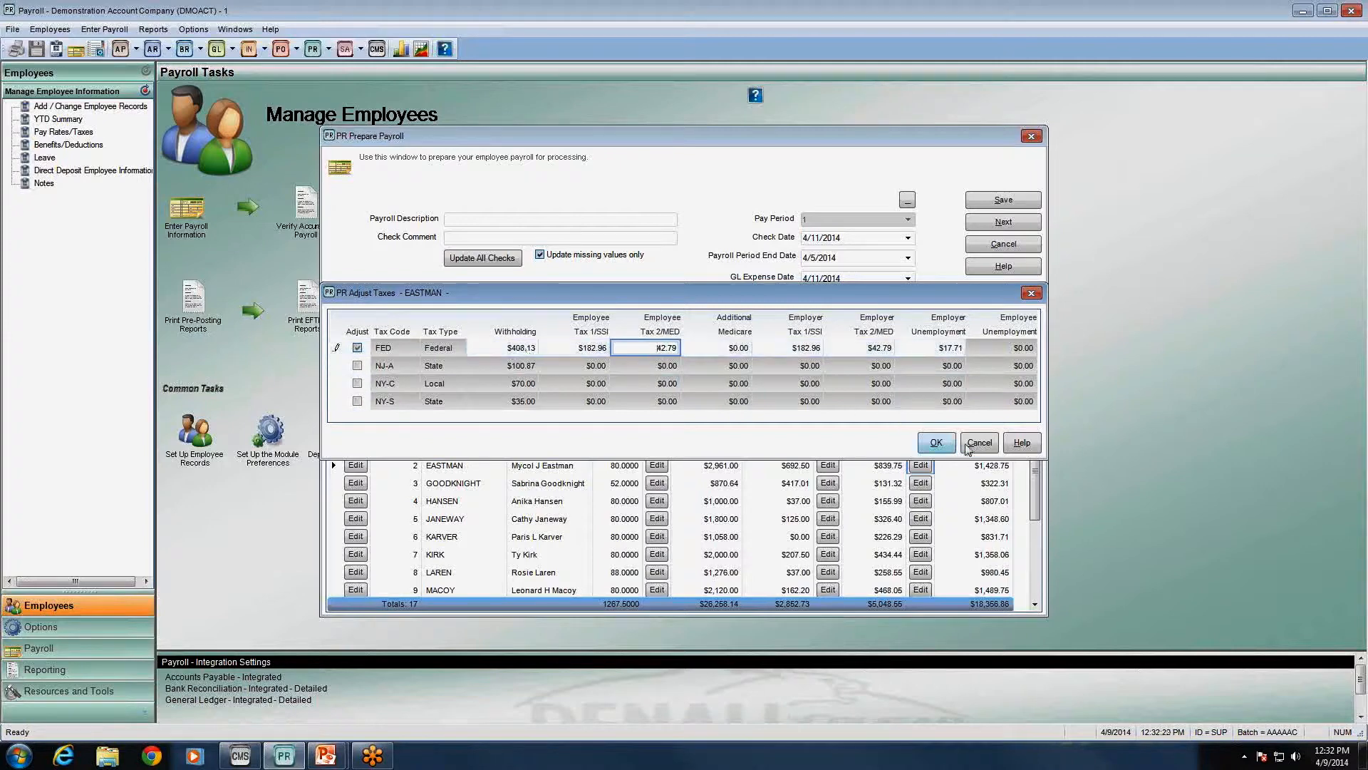
left_click(969, 447)
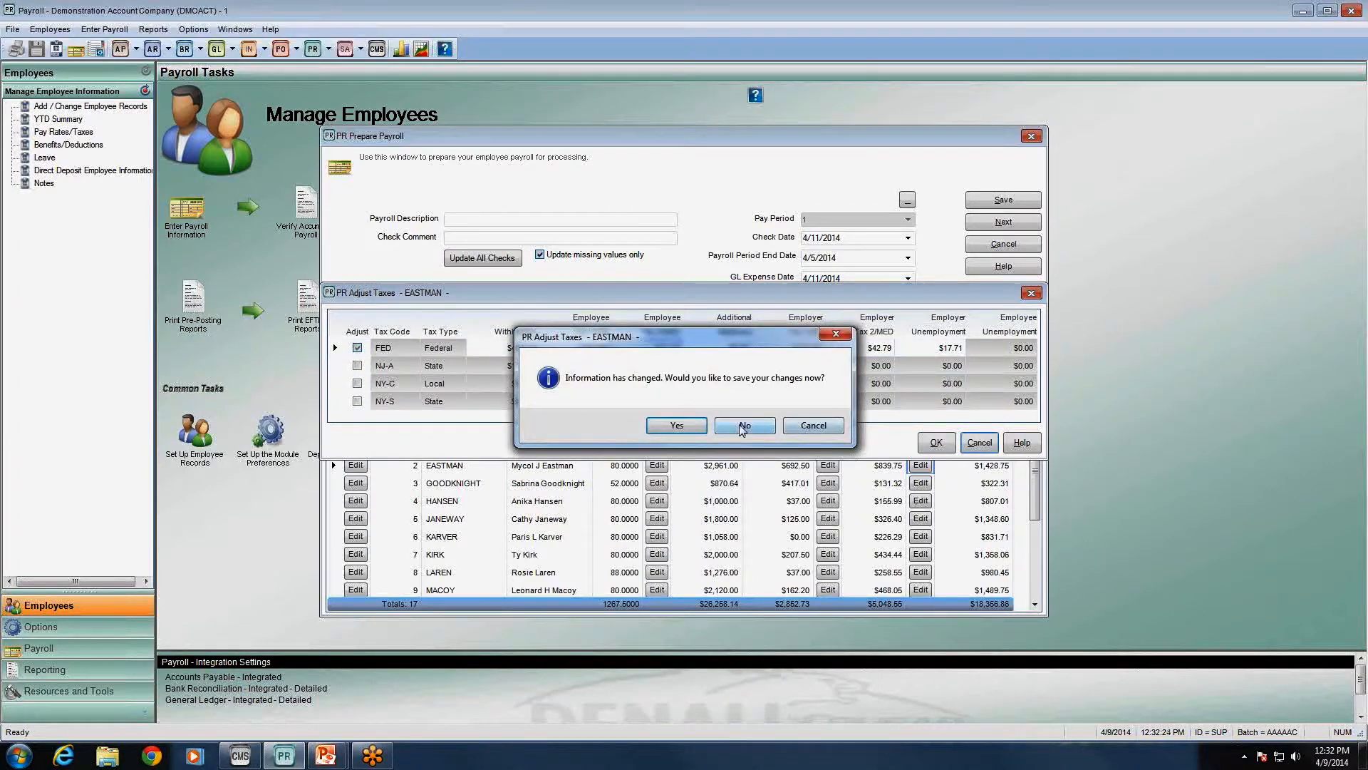
left_click(744, 426)
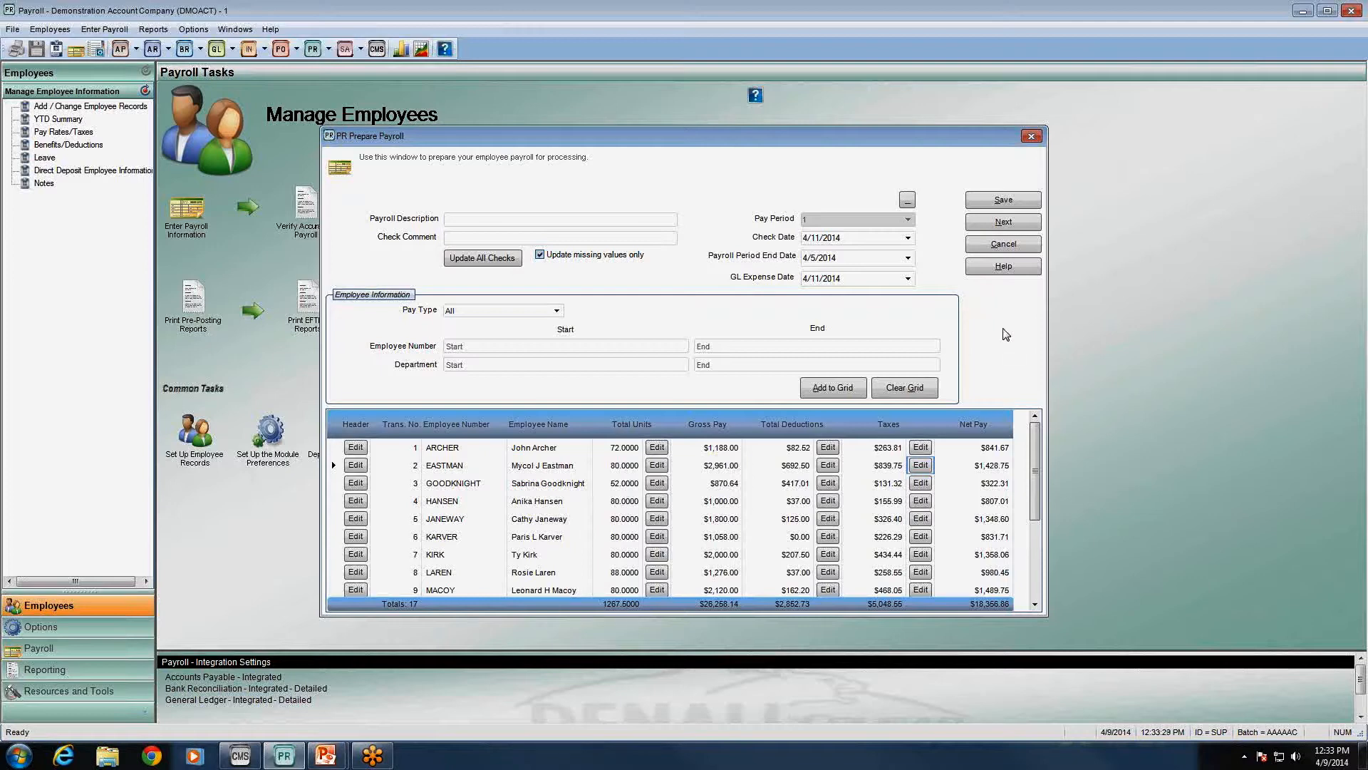
- Close payroll entry, and set up and save a new payroll batch with the default identity
left_click_drag(1036, 470, 1052, 424)
left_click(1003, 244)
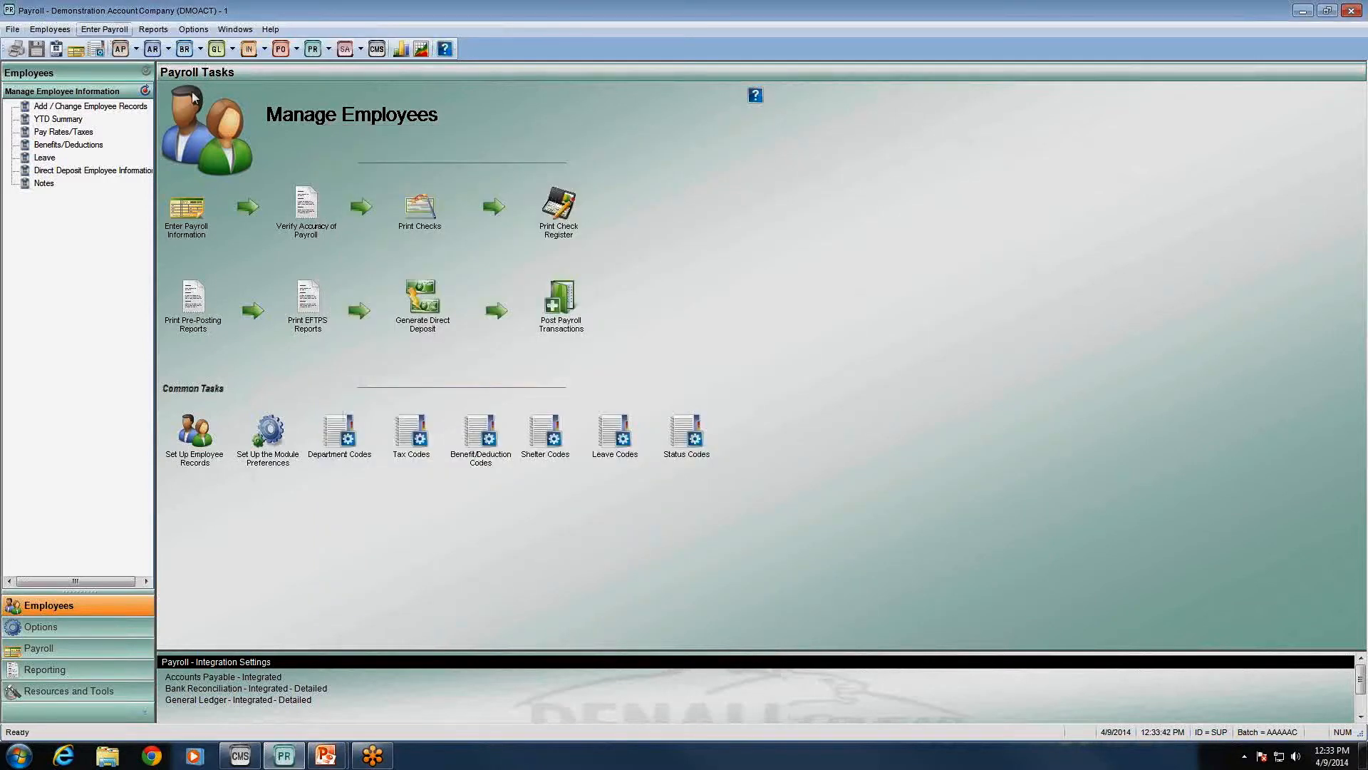
left_click(49, 29)
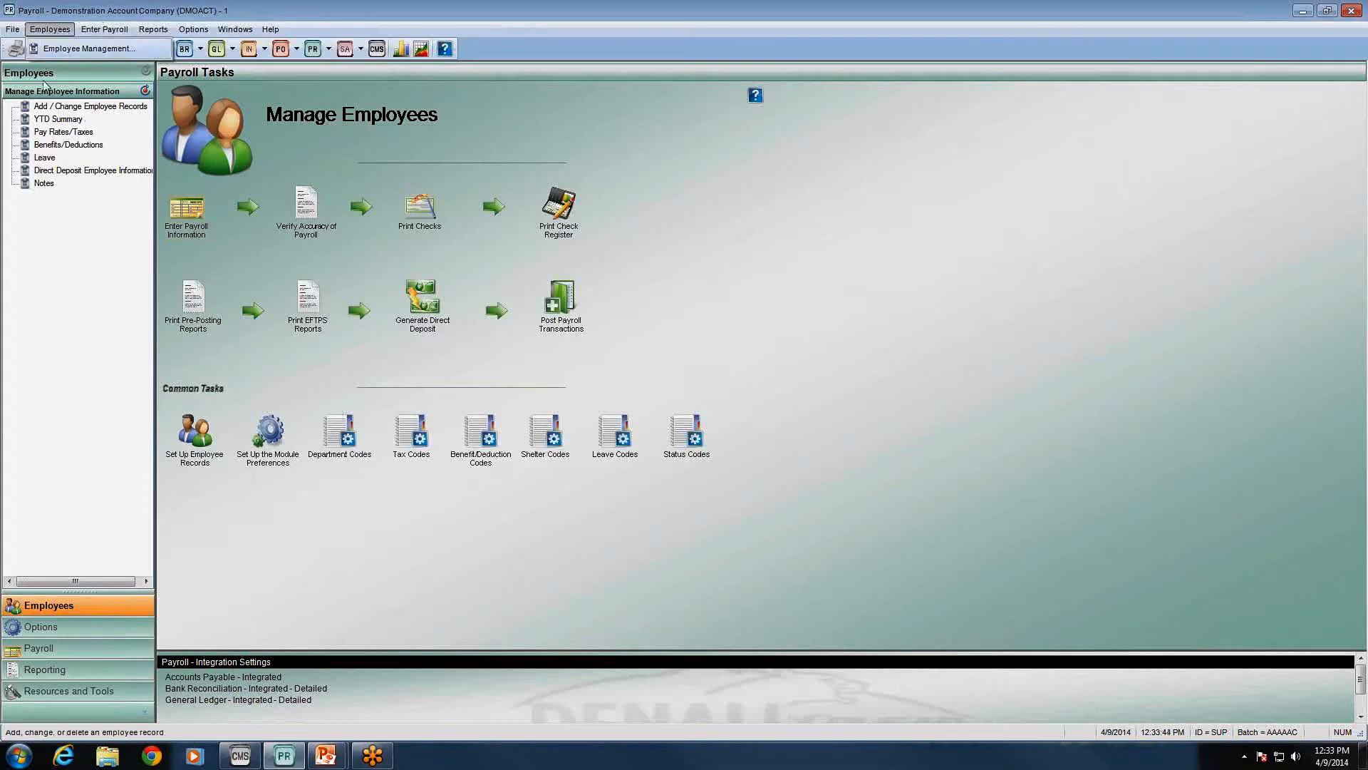
left_click(104, 29)
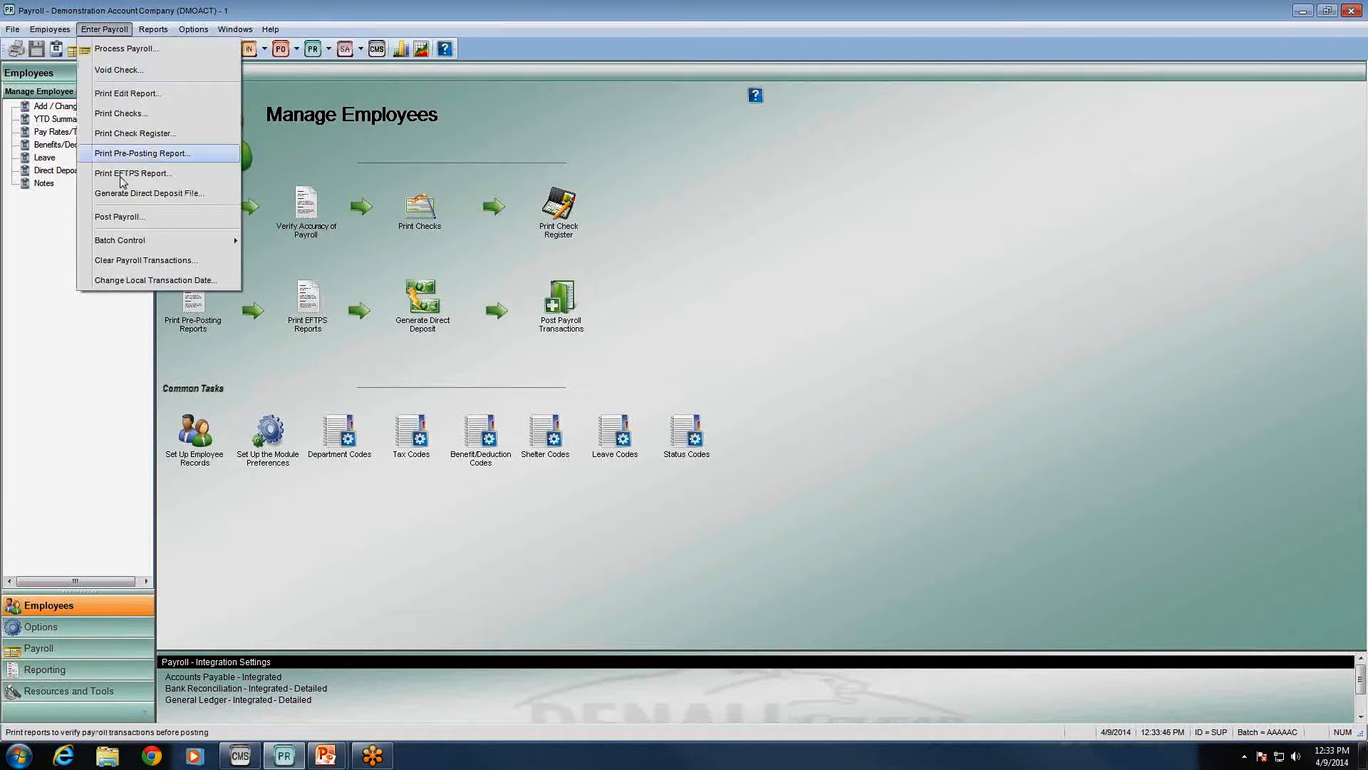
mouse_move(147, 240)
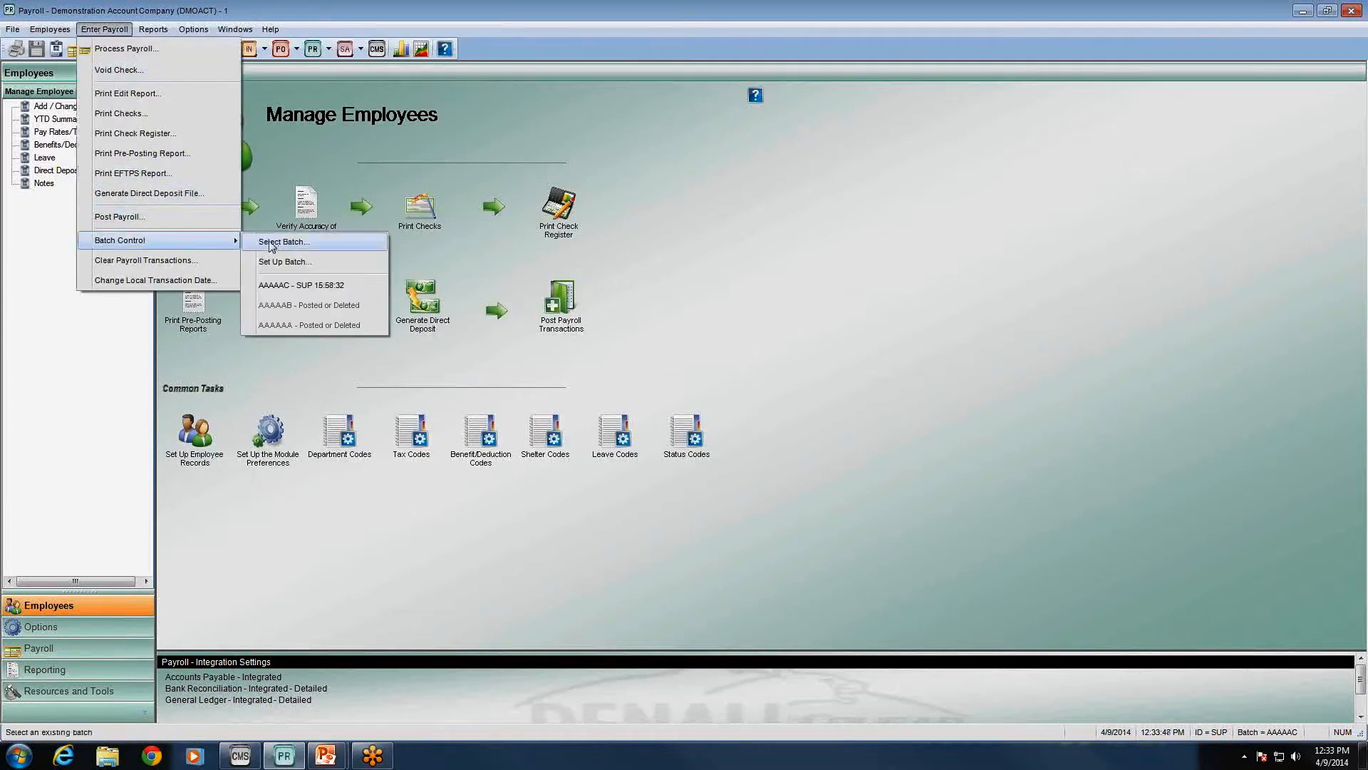
left_click(284, 262)
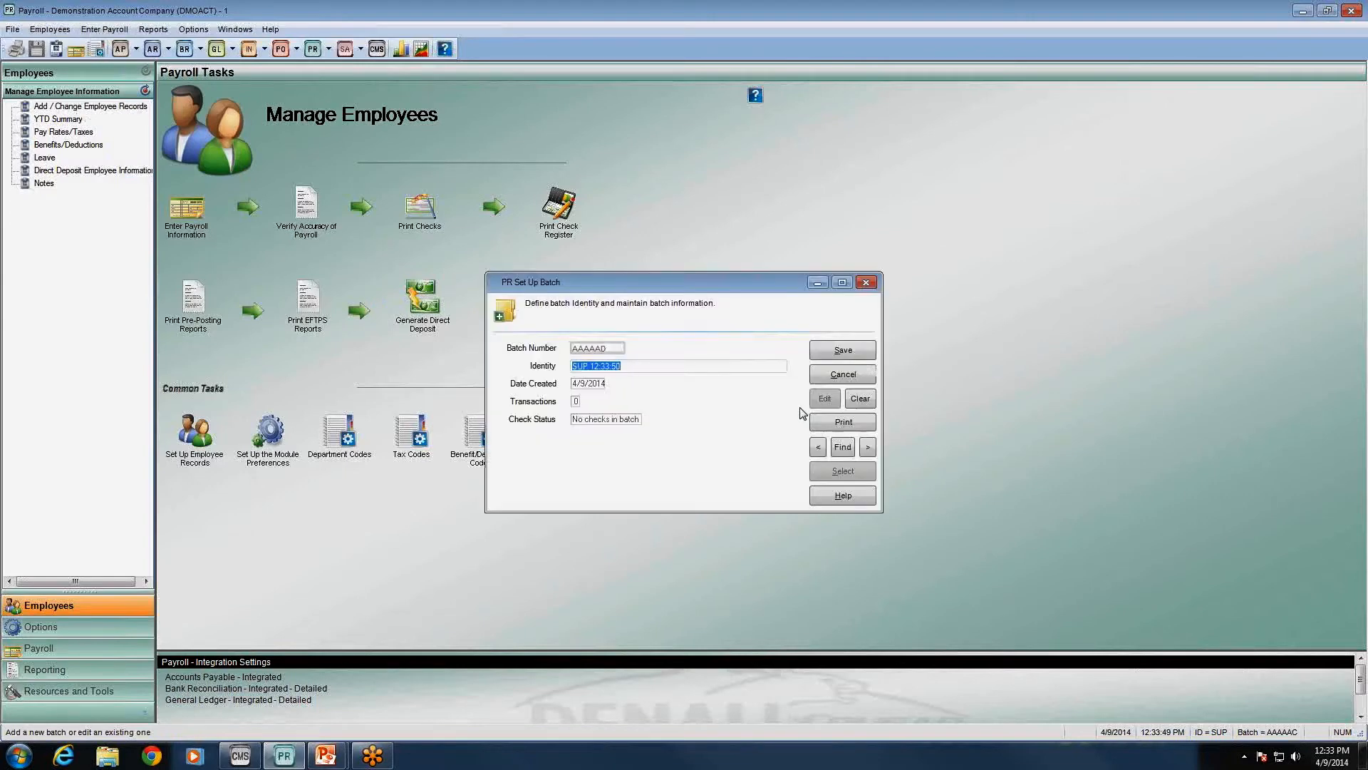
left_click(842, 360)
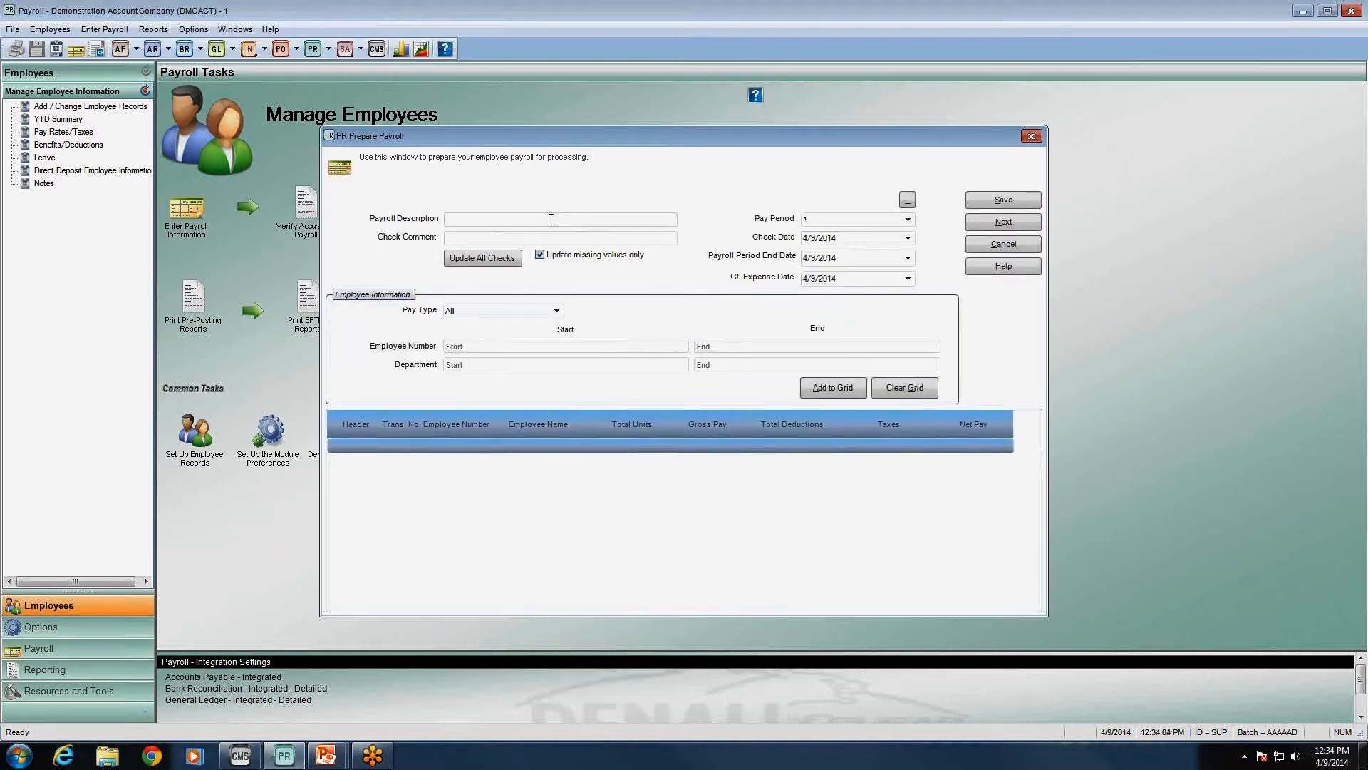
- Look up the first salaried DEP1 employee as the start and end of the employee range, and add that employee to the payroll grid
left_click(610, 349)
double_click(610, 348)
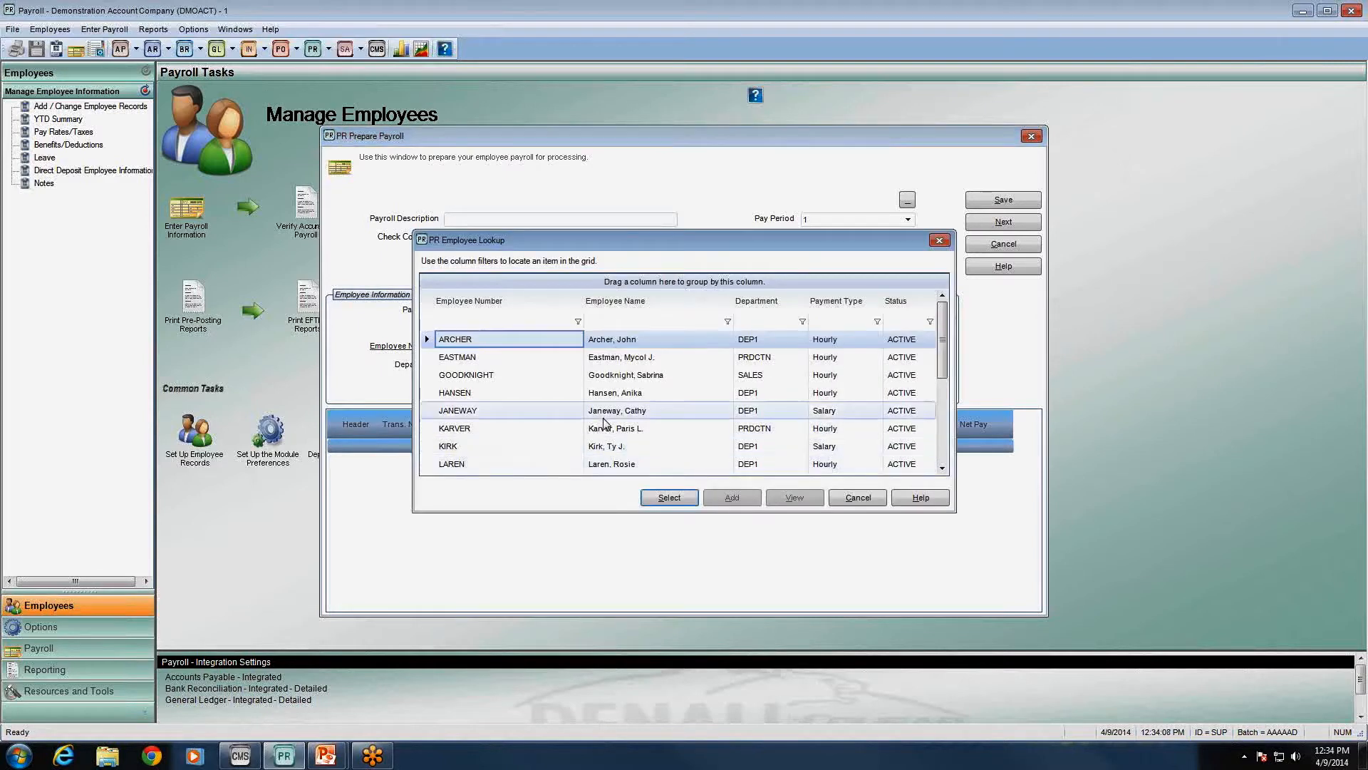
left_click(605, 417)
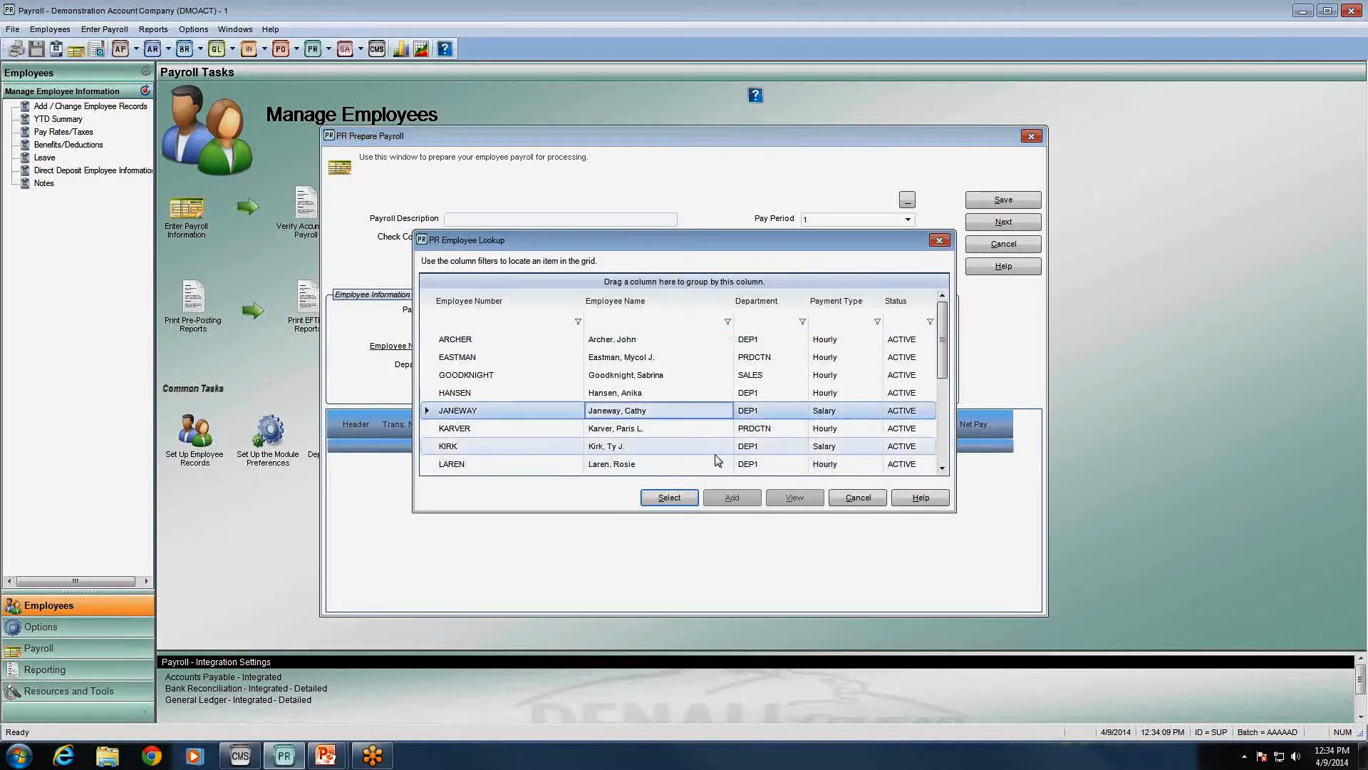
left_click(669, 497)
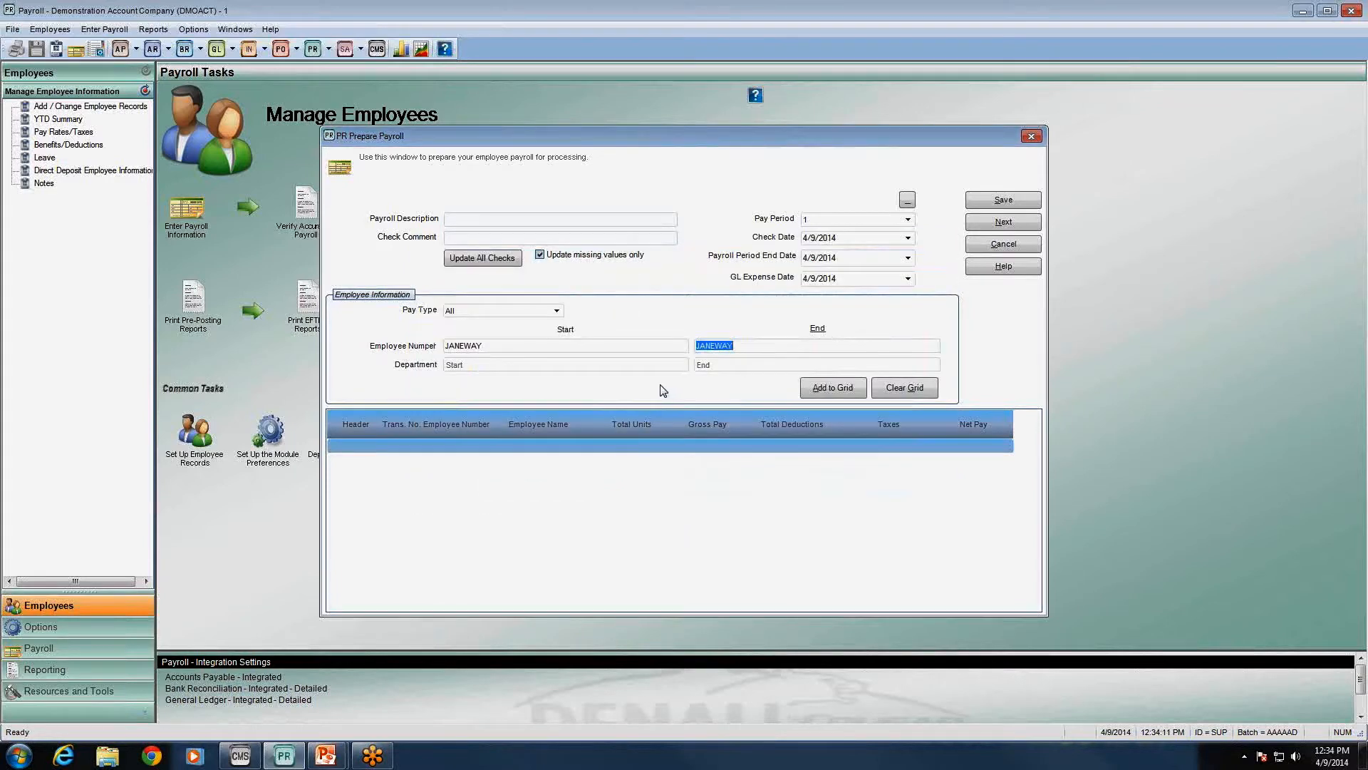
left_click(827, 389)
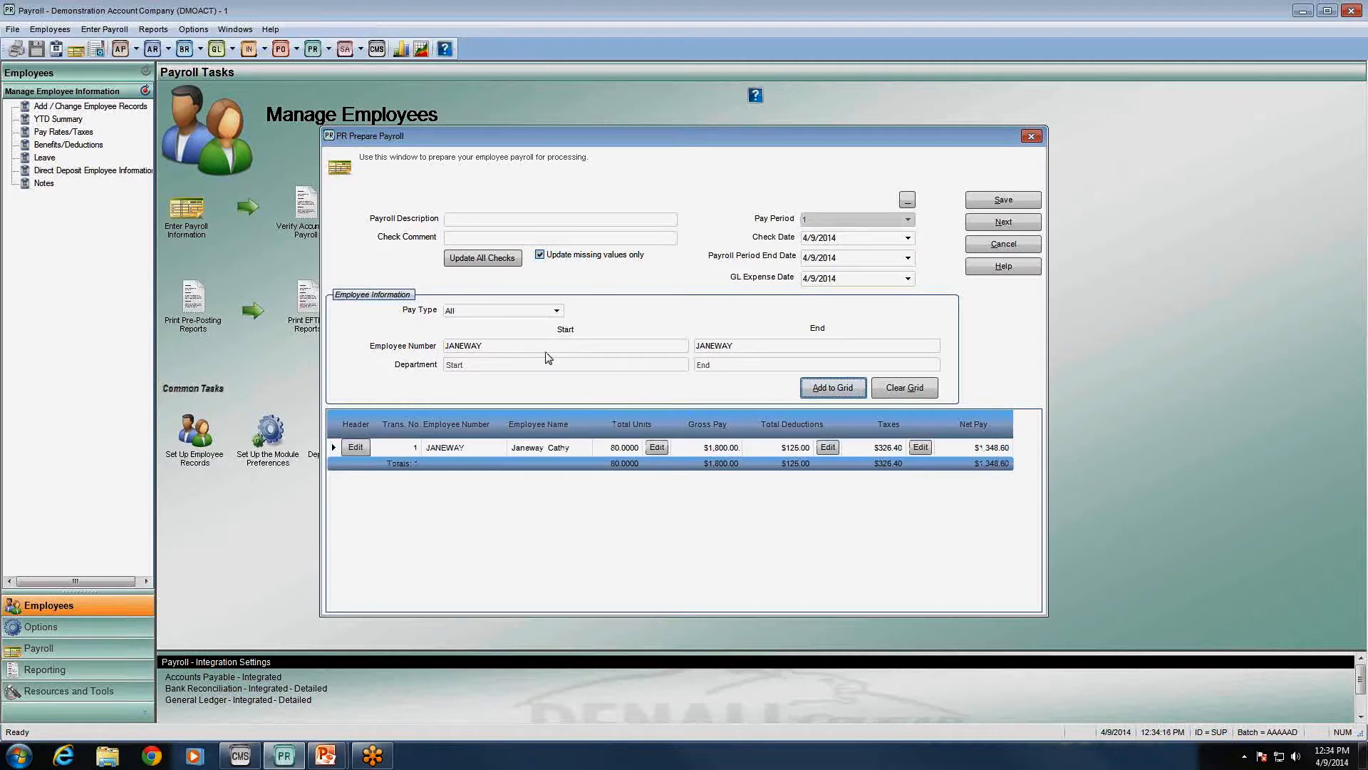
- Change the employee range to only the hourly DEP1 employee listed just before the last two, and add that employee to the grid
left_click(523, 349)
double_click(524, 349)
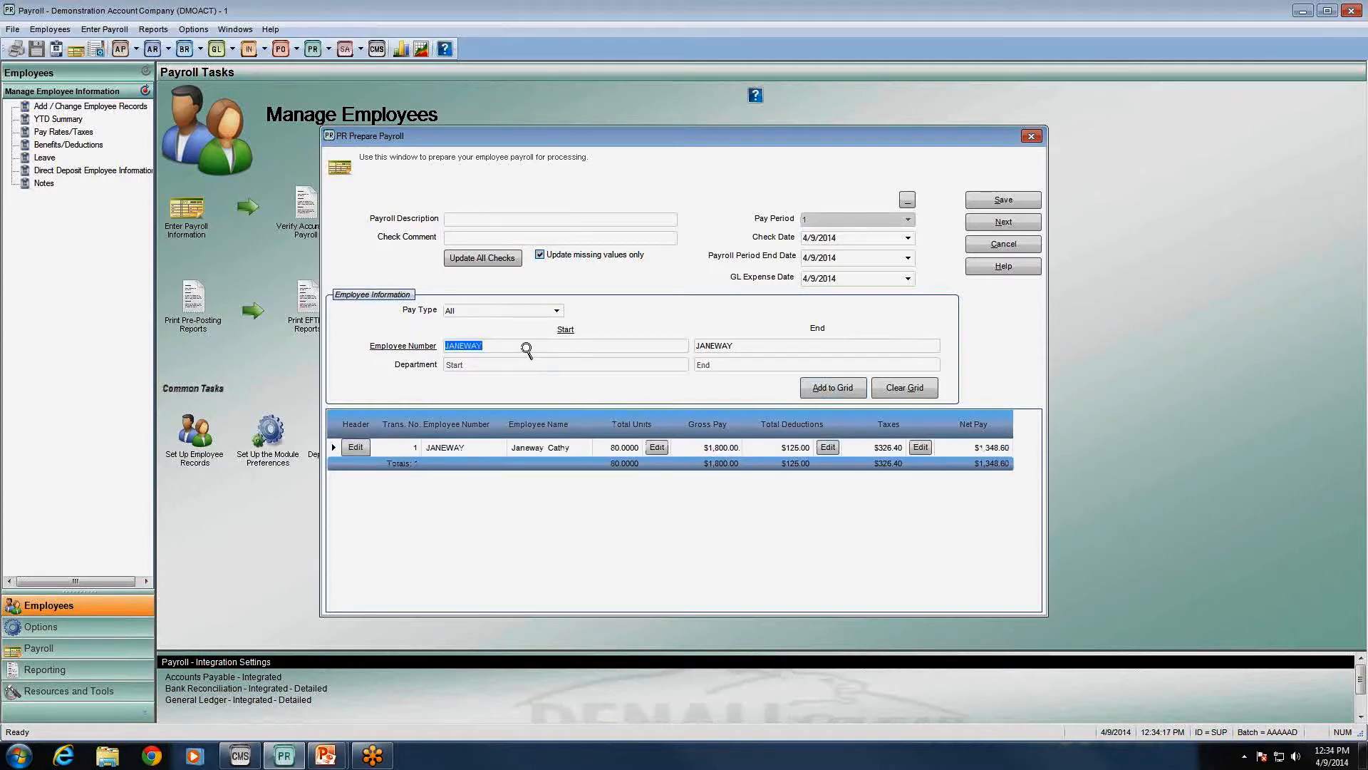
double_click(522, 349)
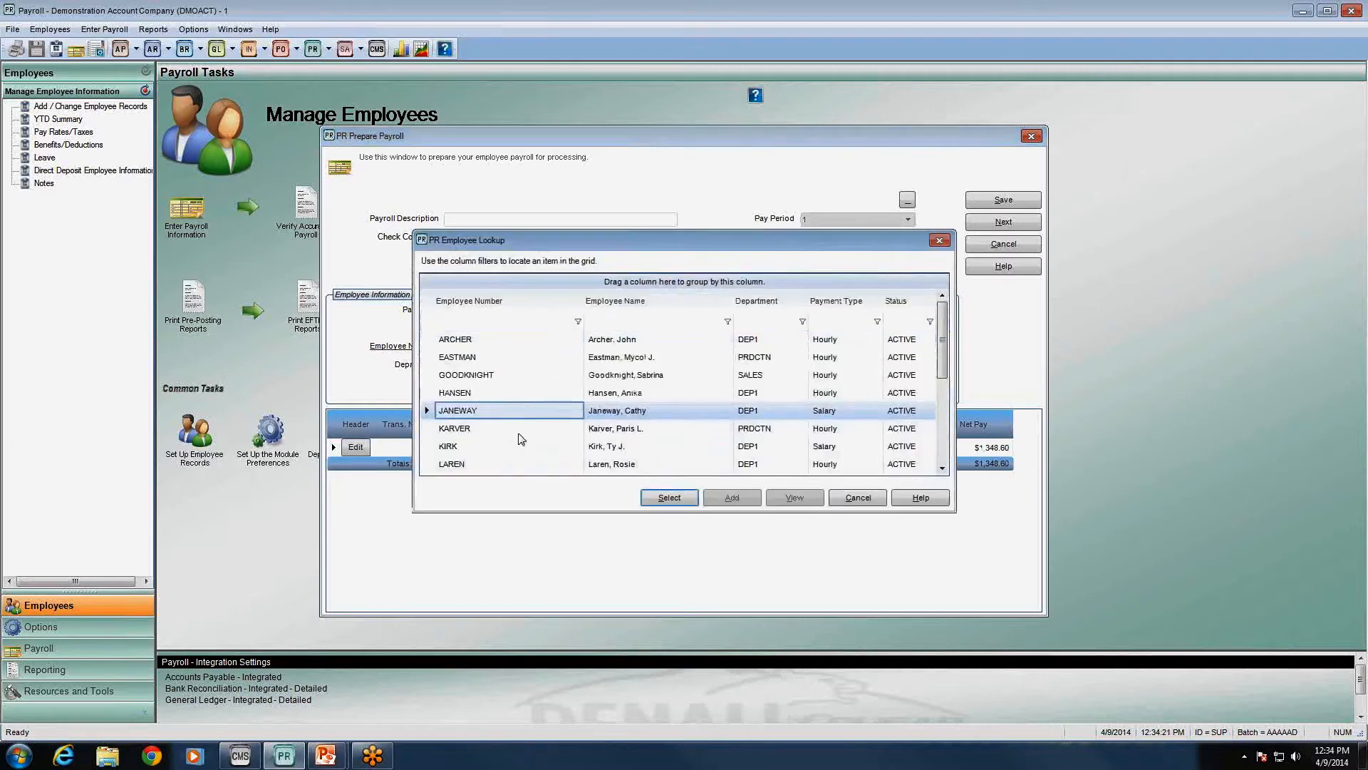
left_click(942, 443)
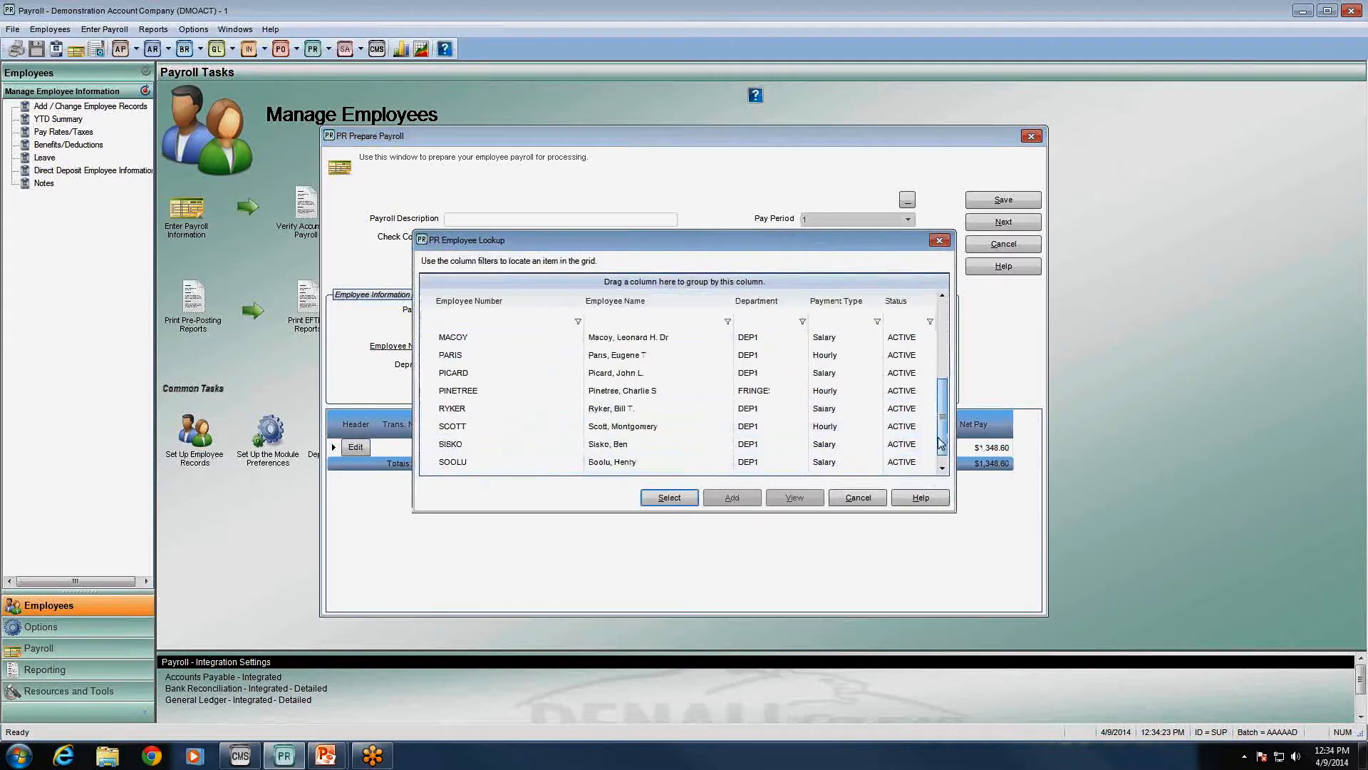
left_click(501, 427)
left_click(669, 498)
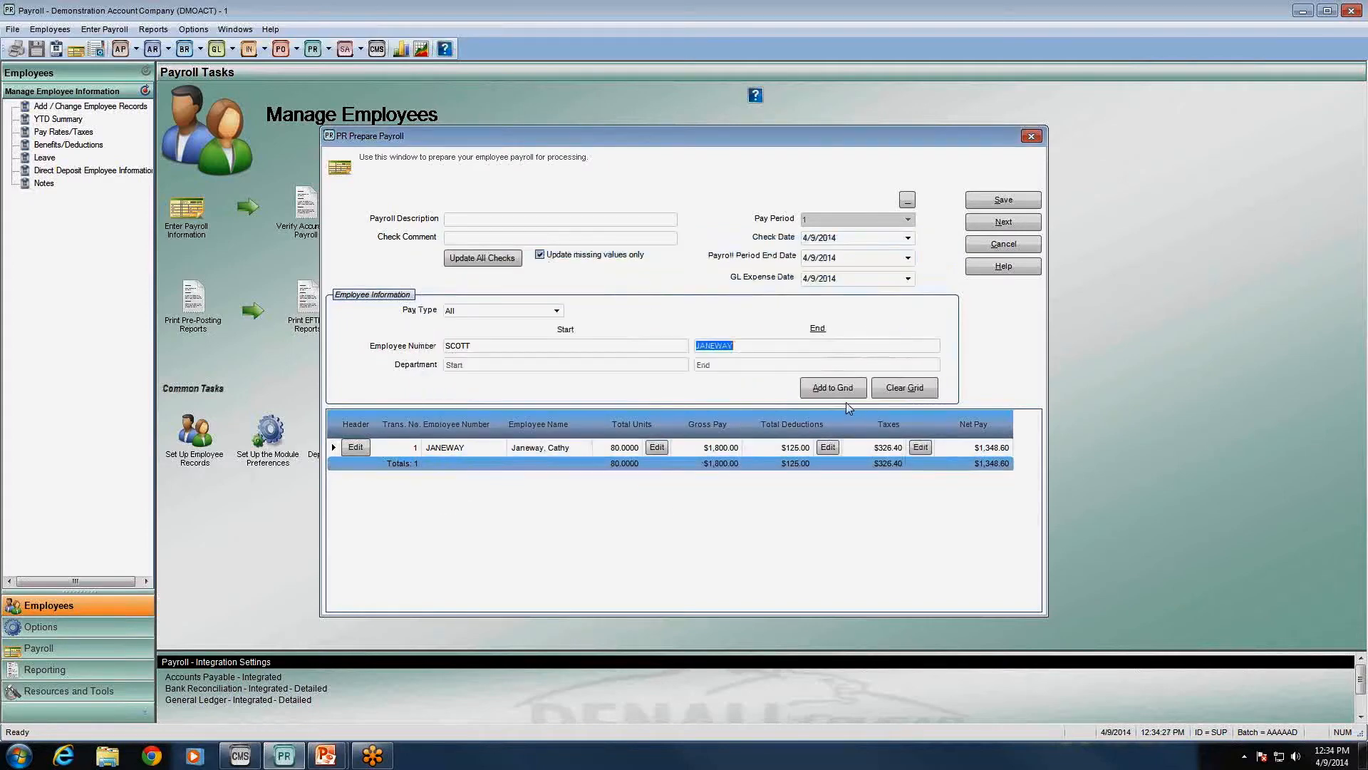
type("SCOTT")
left_click(832, 390)
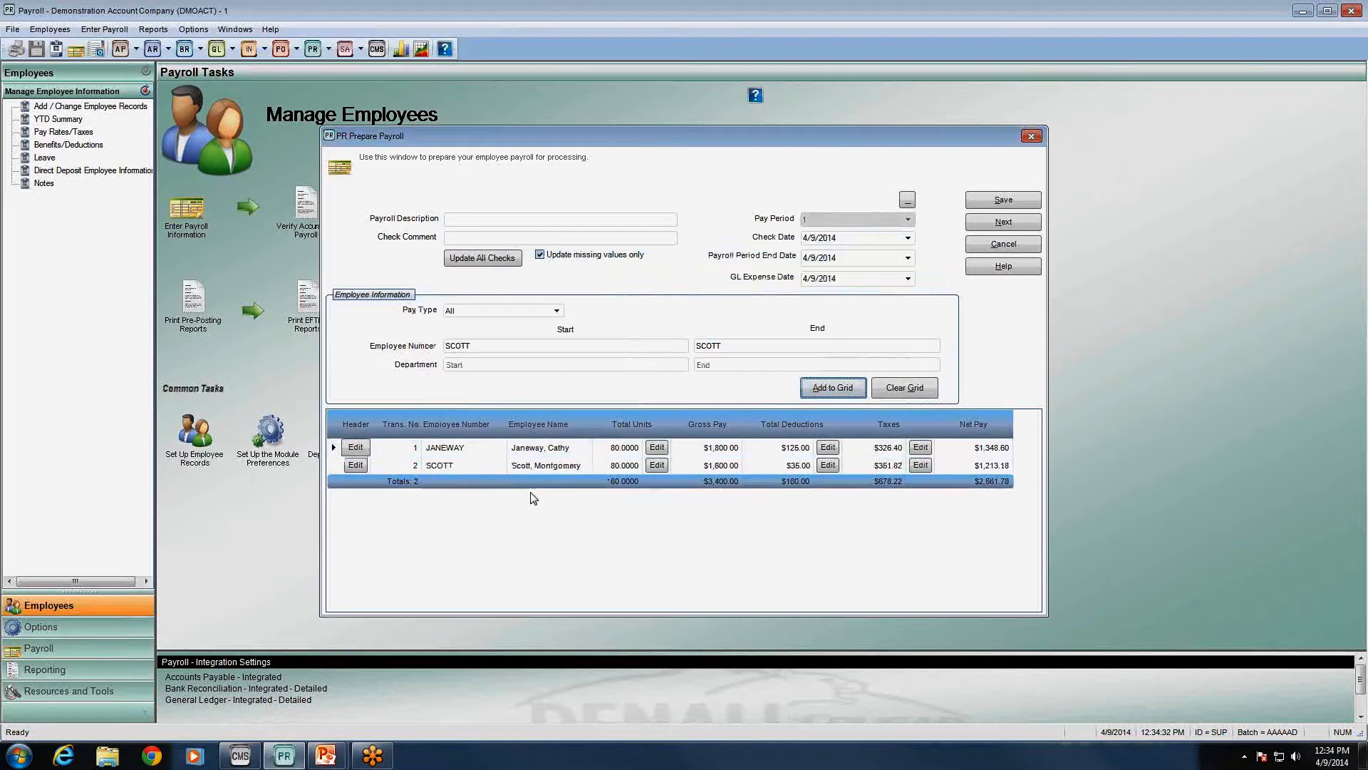
- Select transaction 2 in the grid and cancel payroll entry without saving the two added employees
left_click(480, 465)
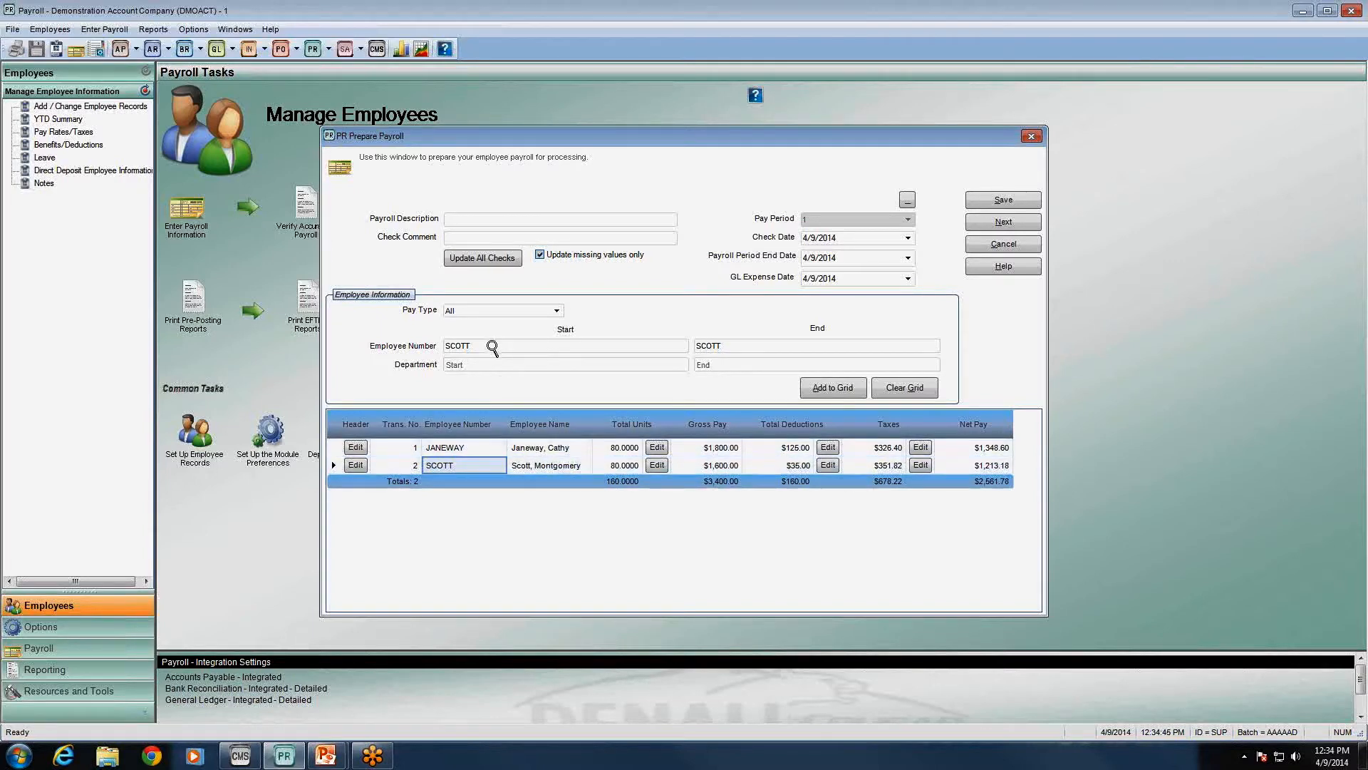
left_click(593, 346)
left_click(1007, 245)
left_click(734, 432)
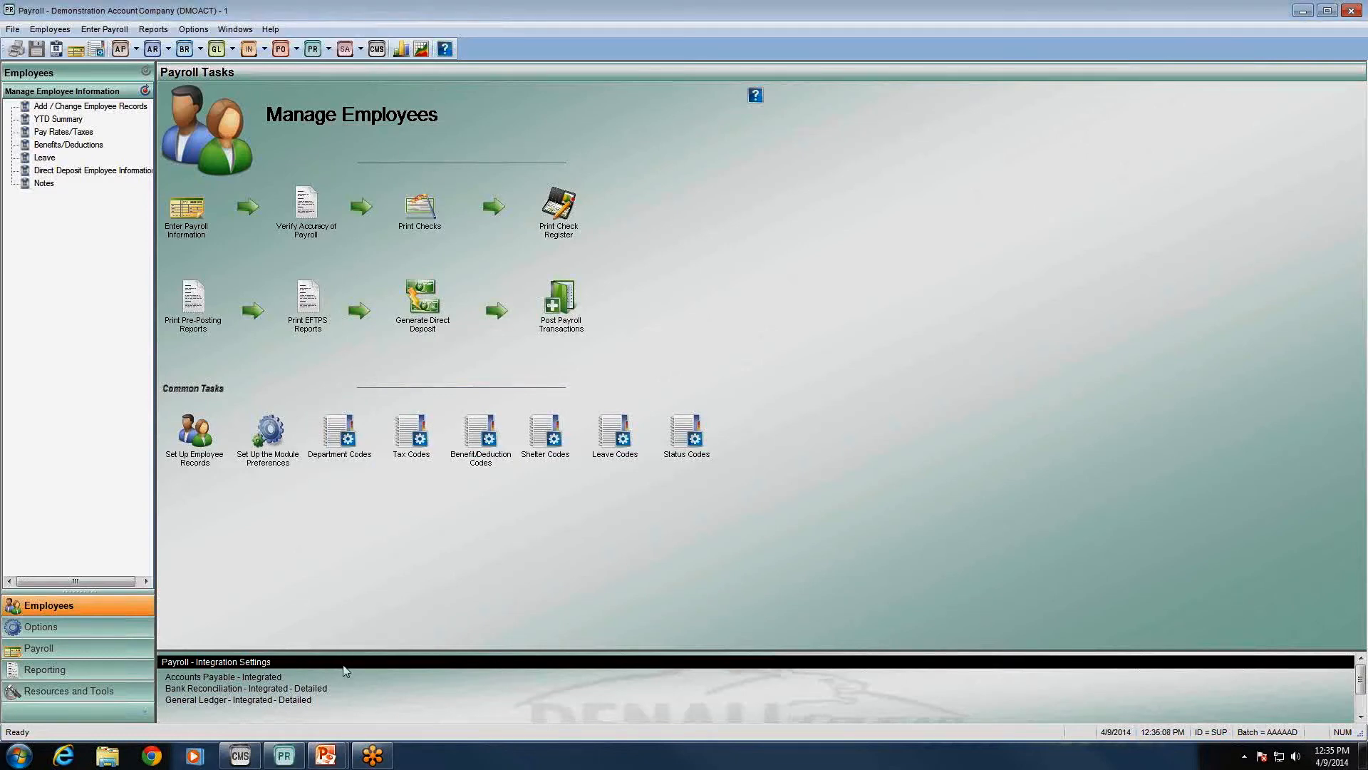
key("alt+Tab")
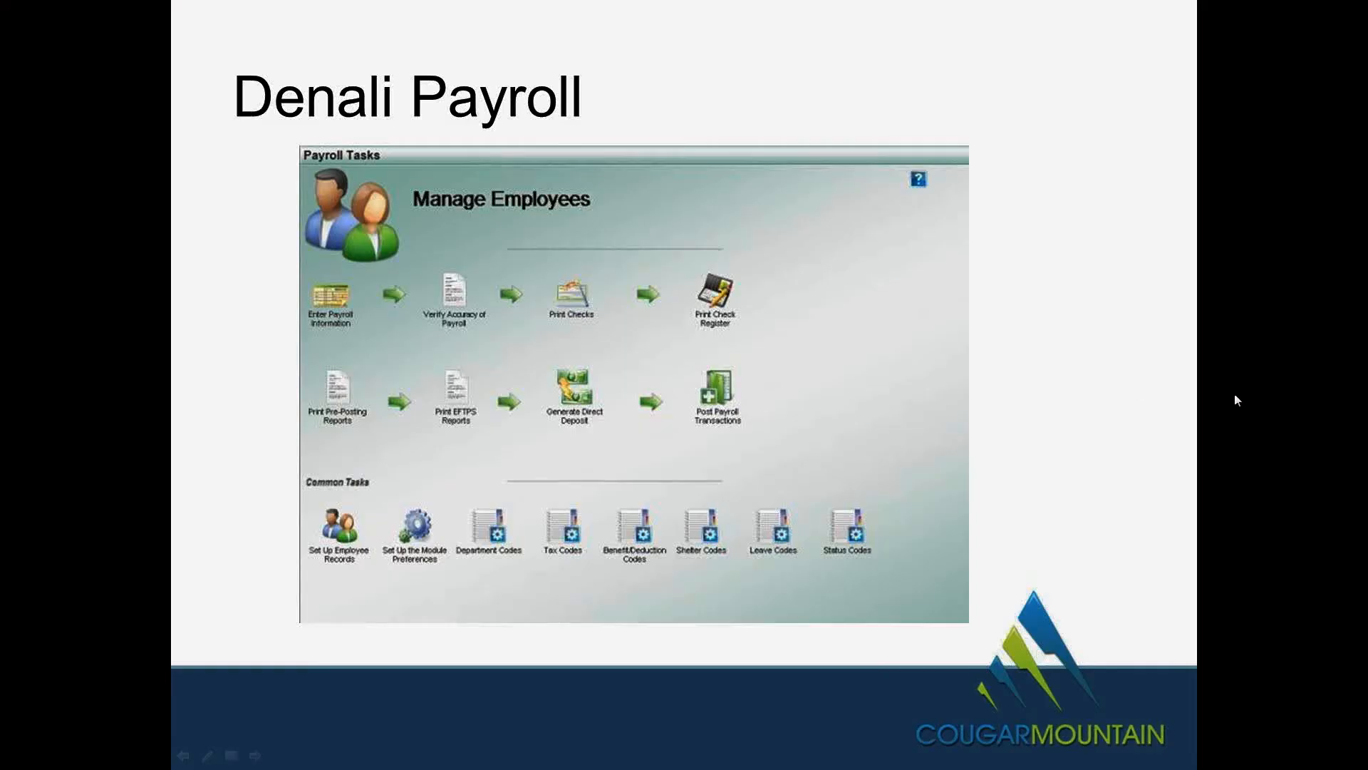
left_click(1234, 395)
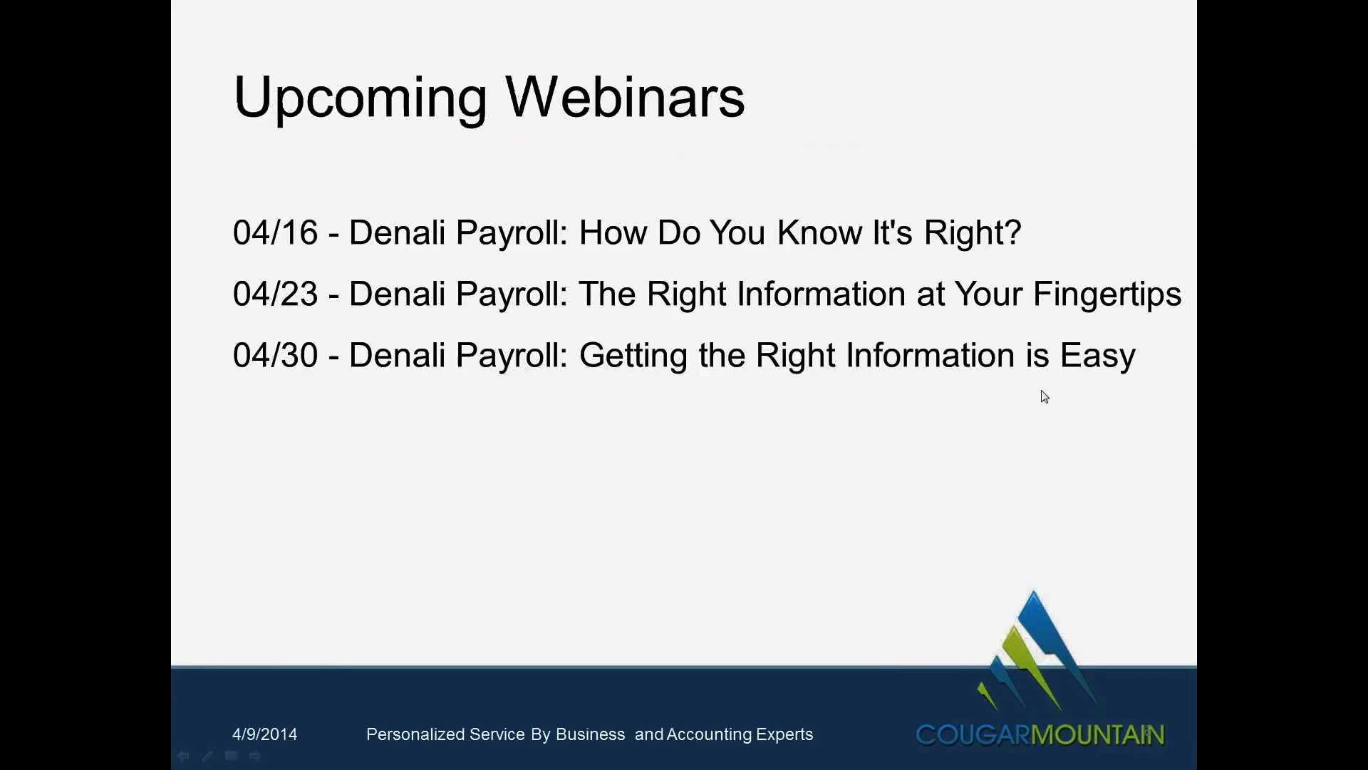